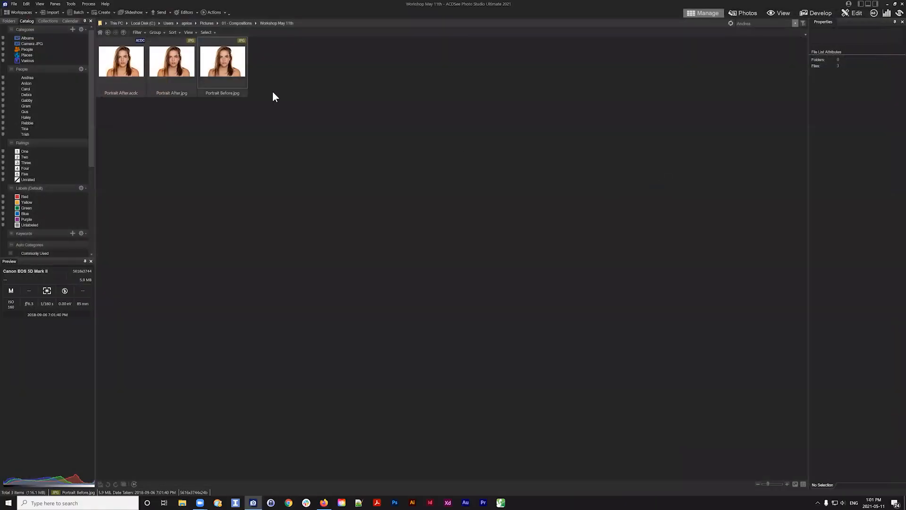
Switch to ACDSee Photo Studio and open Portrait Before.jpg in Edit mode
{"action": "left_click", "coordinate": [242, 66]}
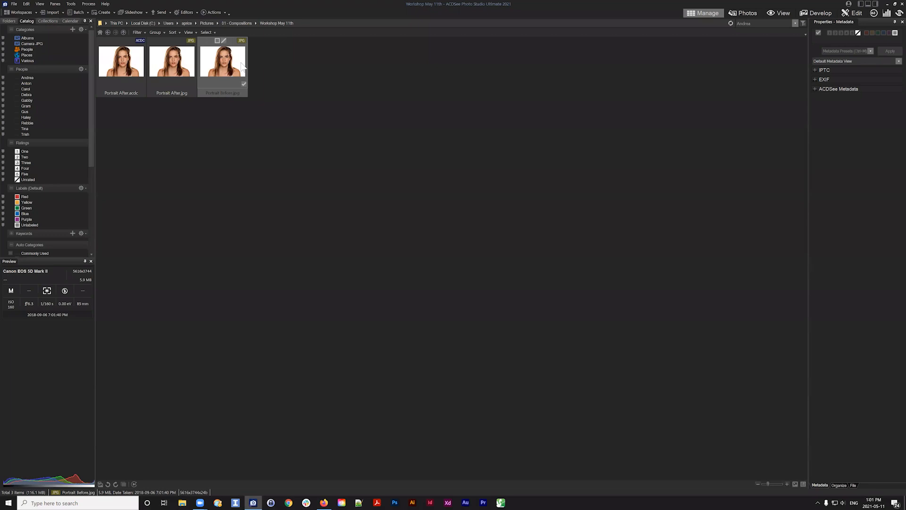
{"action": "left_click", "coordinate": [505, 181]}
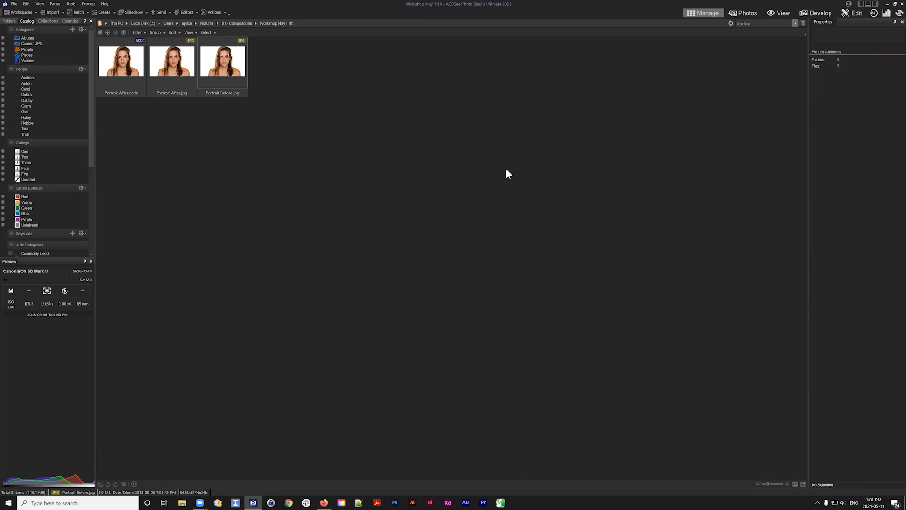
{"action": "left_click", "coordinate": [240, 73]}
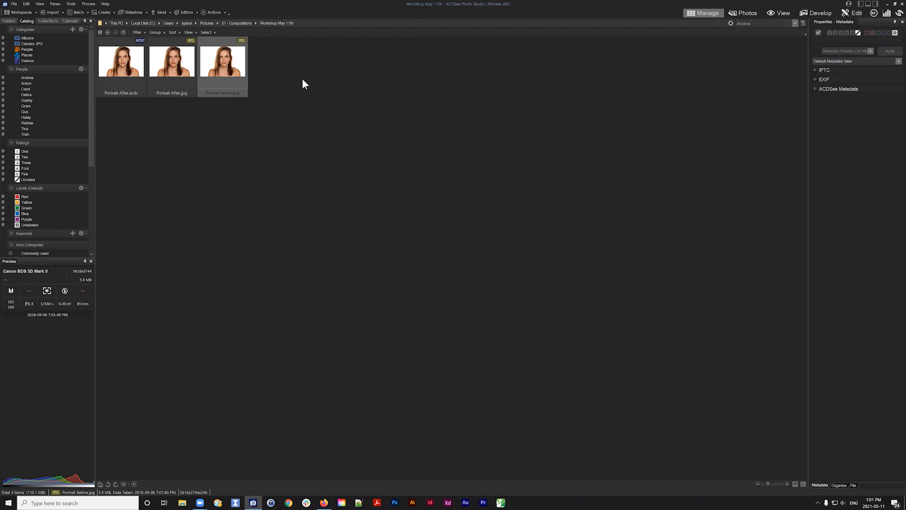
{"action": "left_click_drag", "start_coordinate": [278, 58], "coordinate": [205, 116]}
{"action": "left_click", "coordinate": [850, 11]}
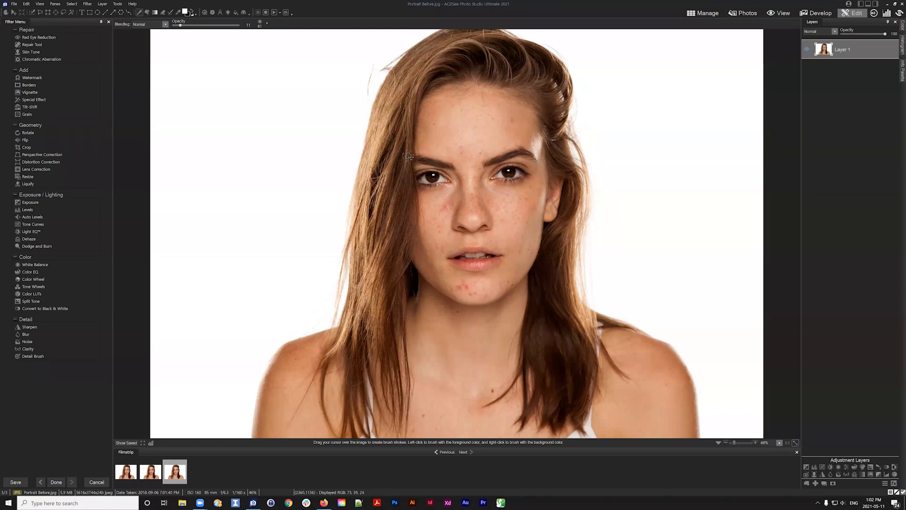
Open the Windows display settings, set the display scaling to 200%, and close Settings
{"action": "left_click", "coordinate": [79, 502]}
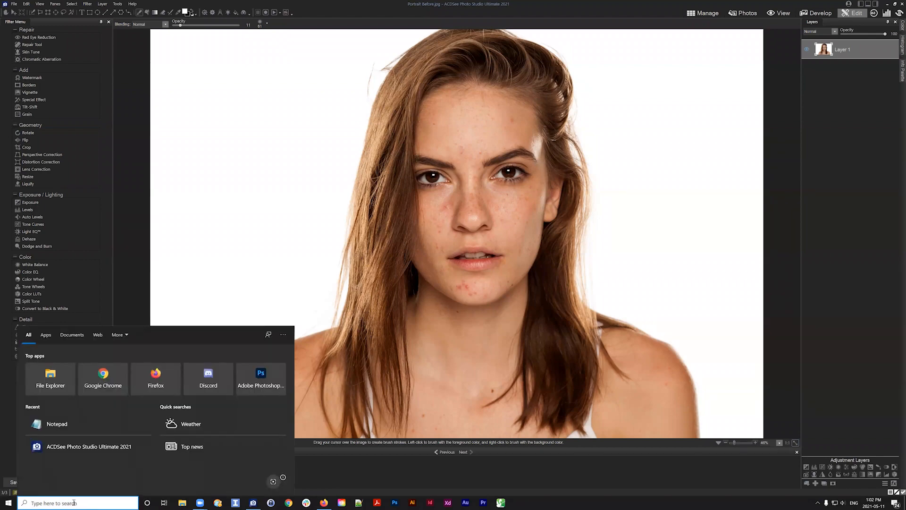
{"action": "type", "text": "resolut"}
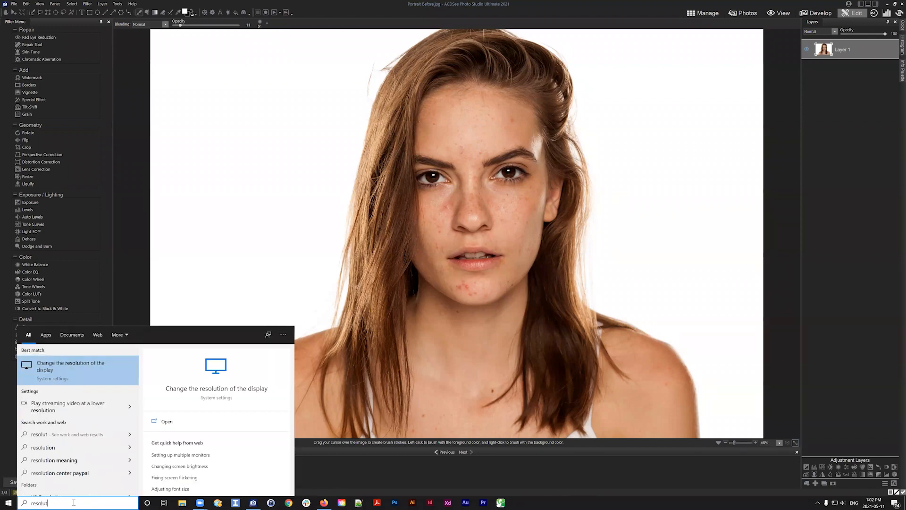
{"action": "key", "text": "Return"}
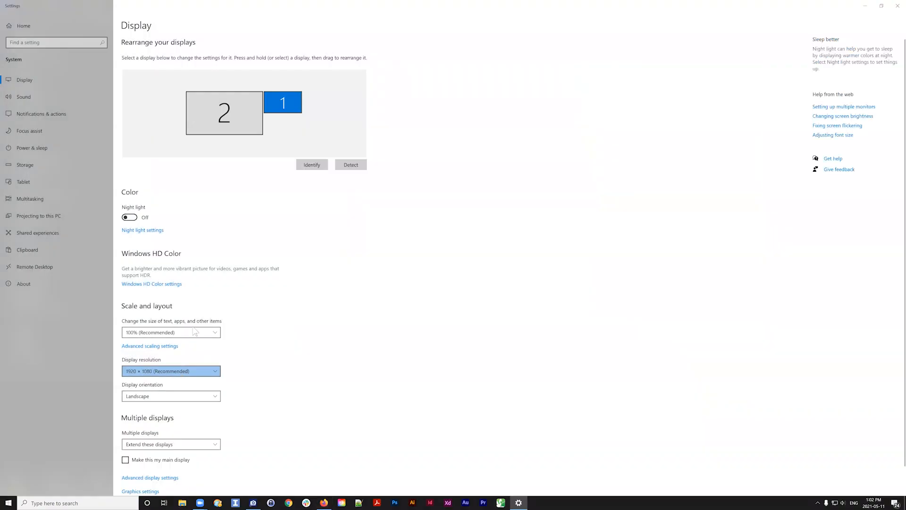
{"action": "left_click", "coordinate": [195, 332]}
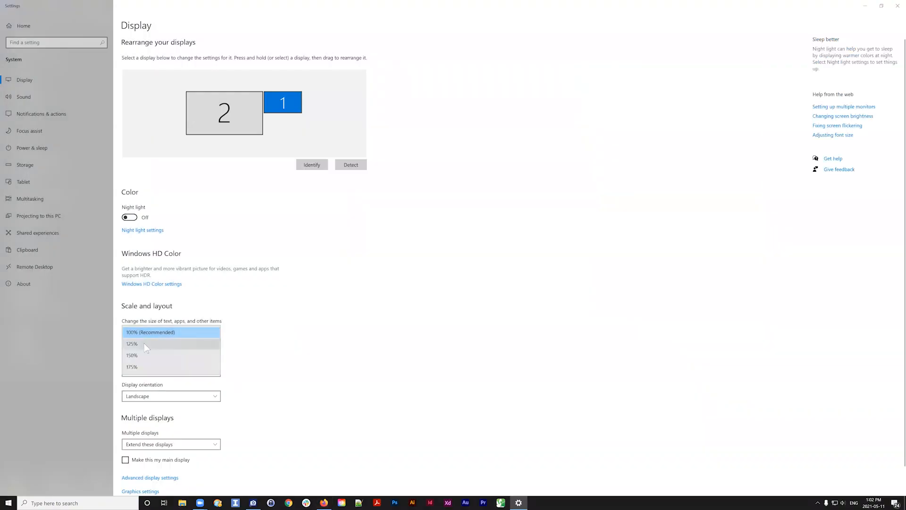
{"action": "left_click", "coordinate": [221, 122]}
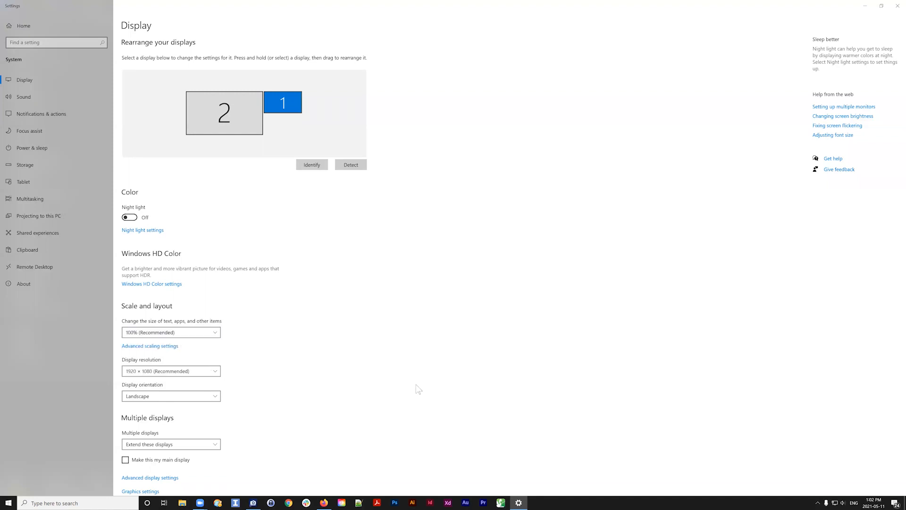
{"action": "left_click", "coordinate": [208, 333]}
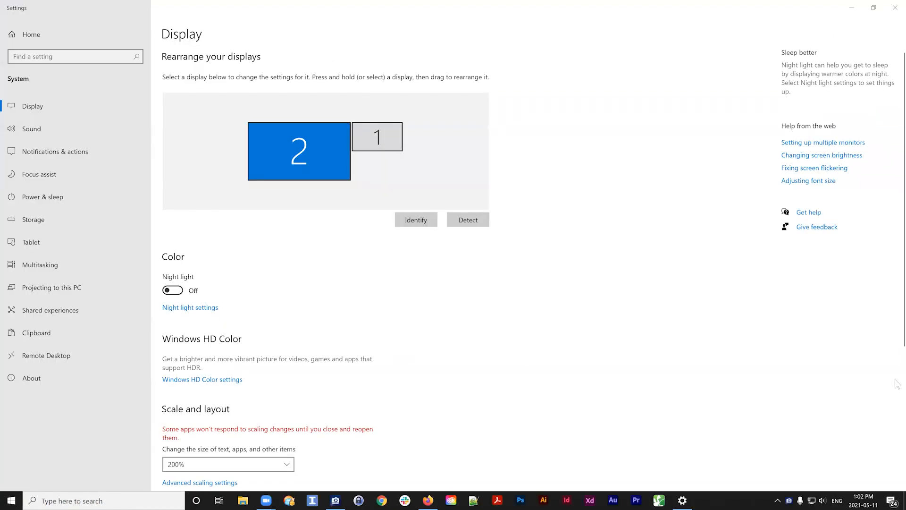
{"action": "left_click", "coordinate": [895, 7]}
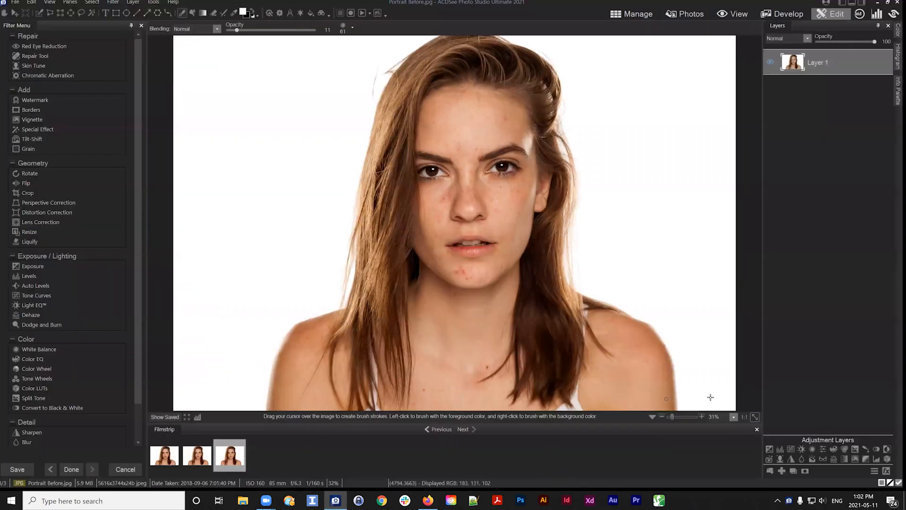
Zoom the image view in to about 50% to examine the blemishes on the face
{"action": "left_click", "coordinate": [671, 416]}
{"action": "left_click_drag", "start_coordinate": [672, 417], "coordinate": [673, 416]}
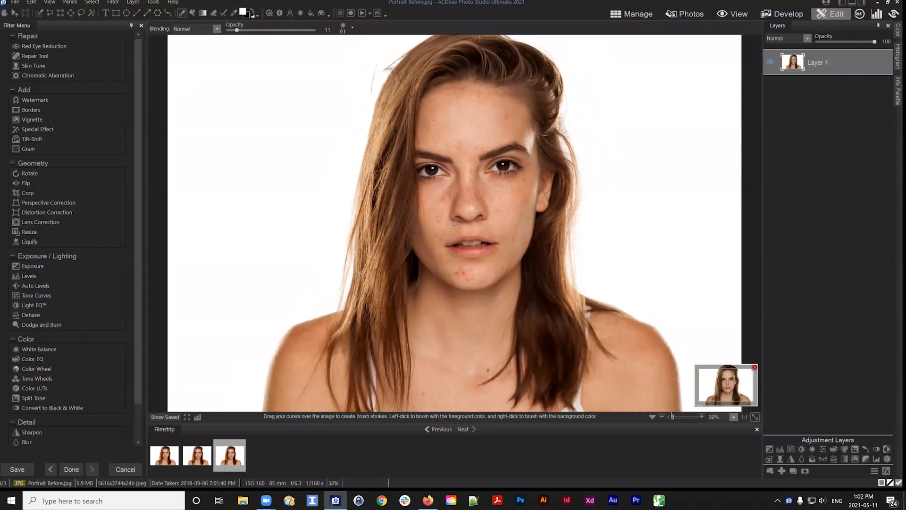
{"action": "left_click_drag", "start_coordinate": [734, 387], "coordinate": [731, 381]}
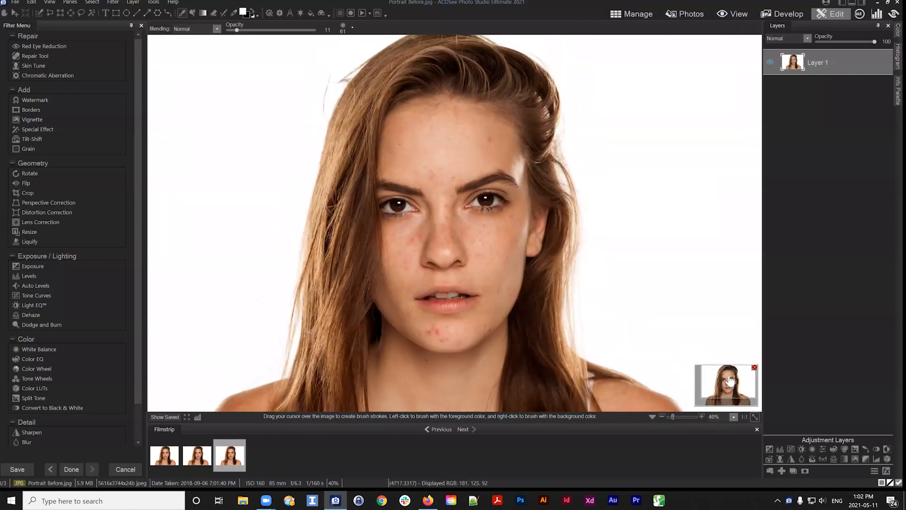
{"action": "left_click", "coordinate": [755, 416]}
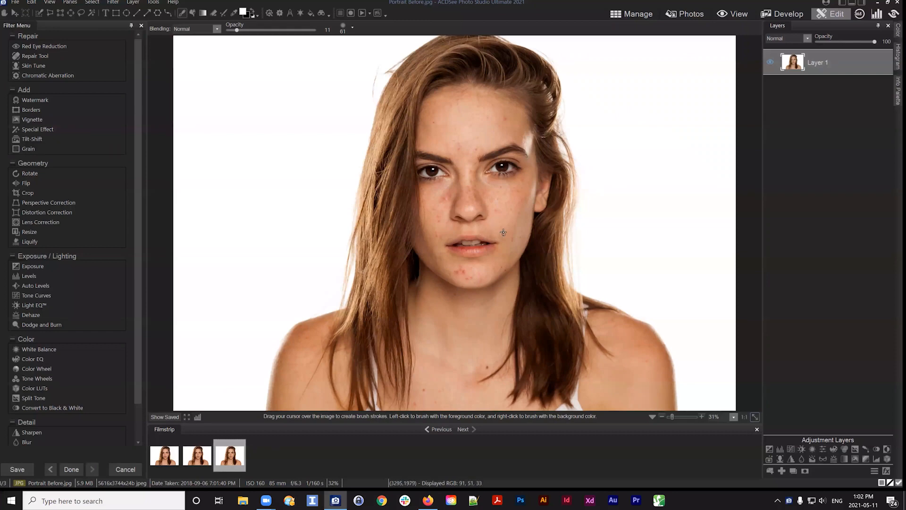
{"action": "scroll", "coordinate": [525, 168], "scroll_direction": "up", "scroll_amount": 2}
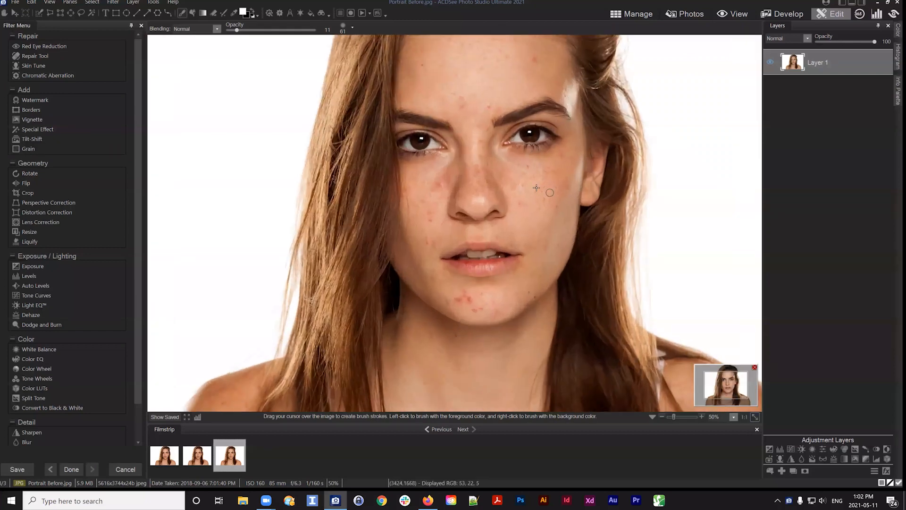
{"action": "left_click_drag", "start_coordinate": [719, 381], "coordinate": [726, 385]}
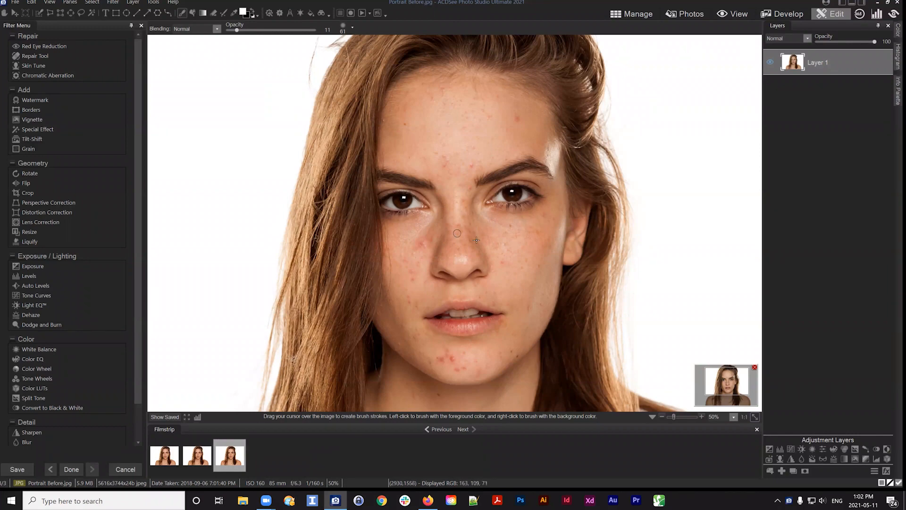
{"action": "left_click_drag", "start_coordinate": [719, 380], "coordinate": [723, 387]}
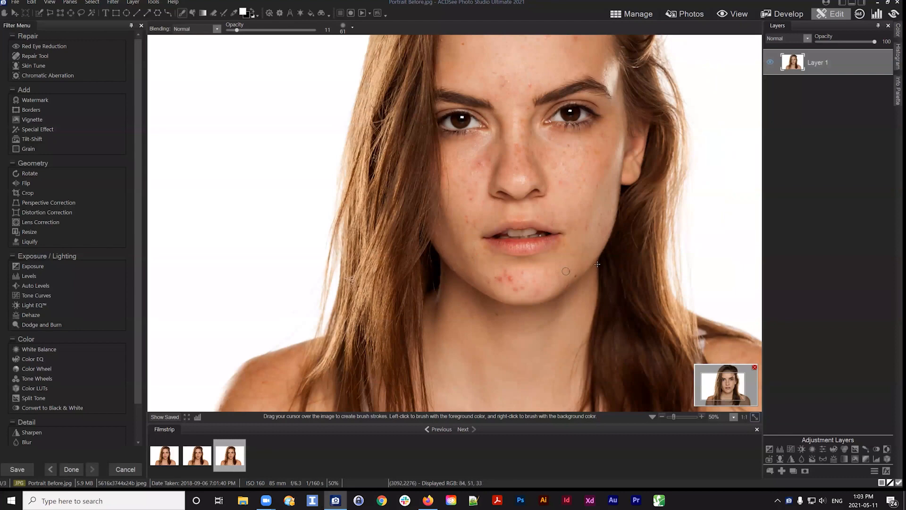
{"action": "left_click_drag", "start_coordinate": [728, 389], "coordinate": [728, 387]}
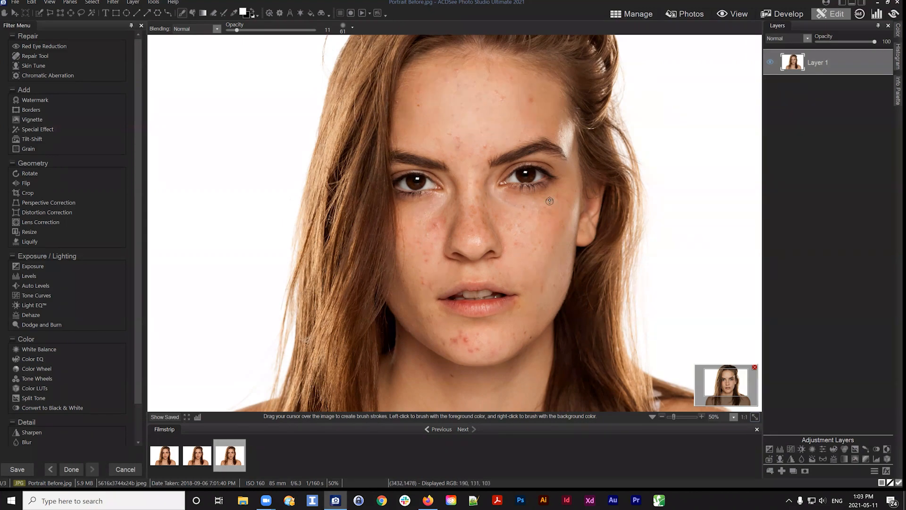
Pan around the face to inspect the skin, undoing an accidental brush stroke
{"action": "key", "text": "space"}
{"action": "left_click_drag", "start_coordinate": [559, 184], "coordinate": [553, 179]}
{"action": "scroll", "coordinate": [557, 152], "scroll_direction": "down", "scroll_amount": 3}
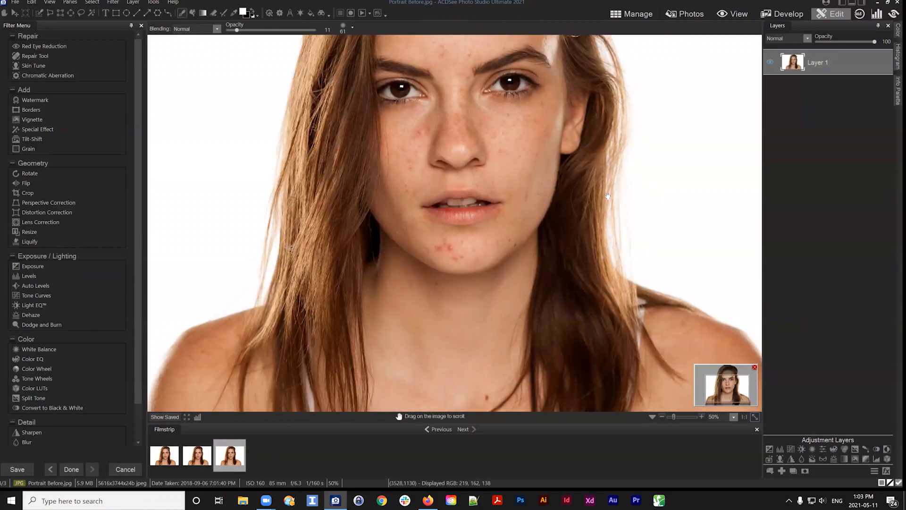
{"action": "left_click_drag", "start_coordinate": [608, 196], "coordinate": [576, 192]}
{"action": "left_click_drag", "start_coordinate": [576, 225], "coordinate": [554, 258]}
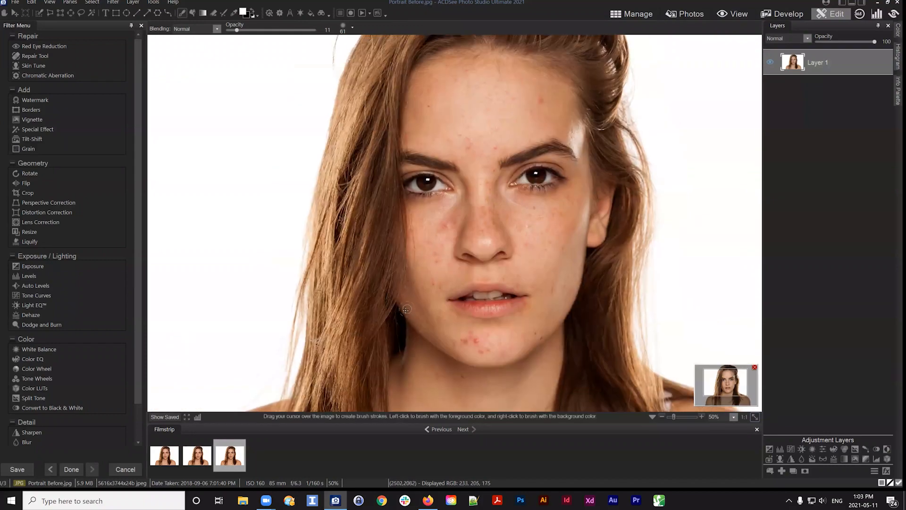
{"action": "left_click_drag", "start_coordinate": [439, 227], "coordinate": [441, 282]}
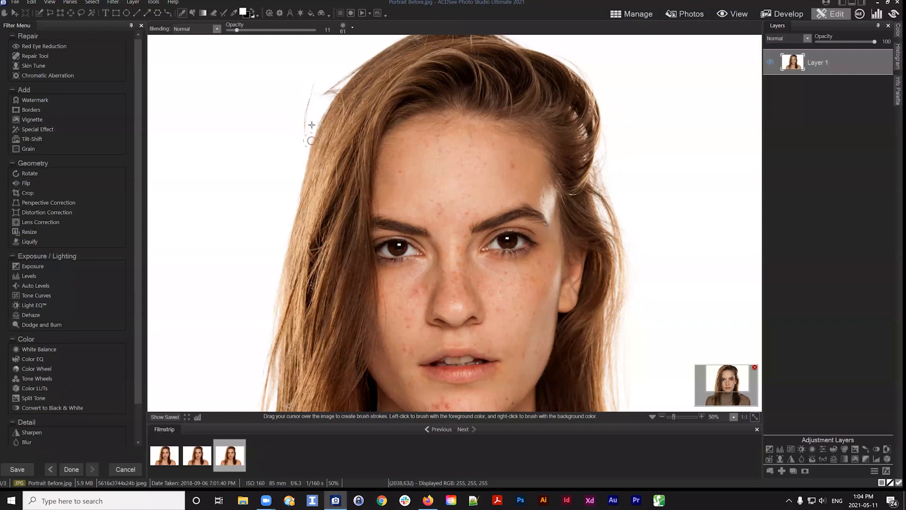
{"action": "mouse_move", "coordinate": [608, 258]}
{"action": "left_mouse_down"}
{"action": "mouse_move", "coordinate": [625, 258]}
{"action": "mouse_move", "coordinate": [530, 154]}
{"action": "mouse_move", "coordinate": [507, 96]}
{"action": "left_mouse_up"}
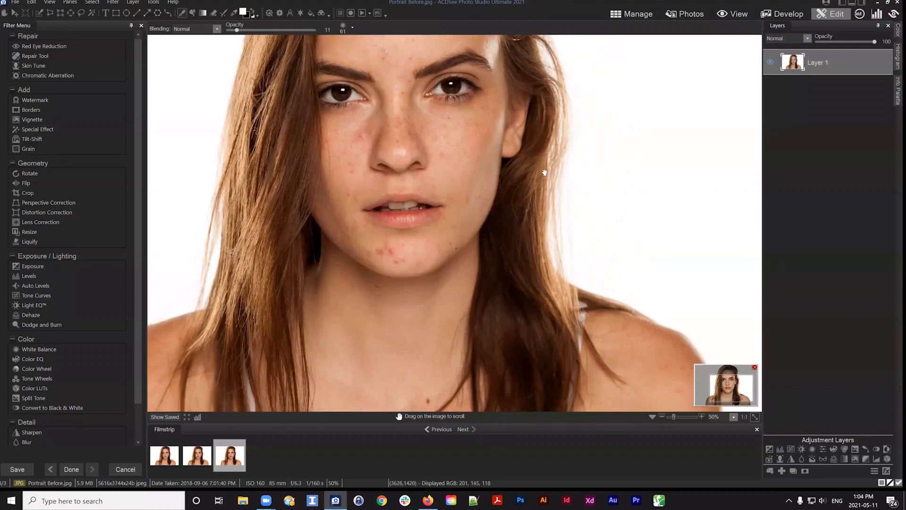
{"action": "left_click_drag", "start_coordinate": [544, 173], "coordinate": [623, 160]}
{"action": "mouse_move", "coordinate": [460, 219]}
{"action": "left_mouse_down"}
{"action": "mouse_move", "coordinate": [399, 312]}
{"action": "mouse_move", "coordinate": [277, 315]}
{"action": "mouse_move", "coordinate": [415, 271]}
{"action": "left_mouse_up"}
{"action": "key", "text": "ctrl+z"}
{"action": "left_click_drag", "start_coordinate": [322, 259], "coordinate": [400, 430]}
{"action": "left_click_drag", "start_coordinate": [495, 267], "coordinate": [502, 255]}
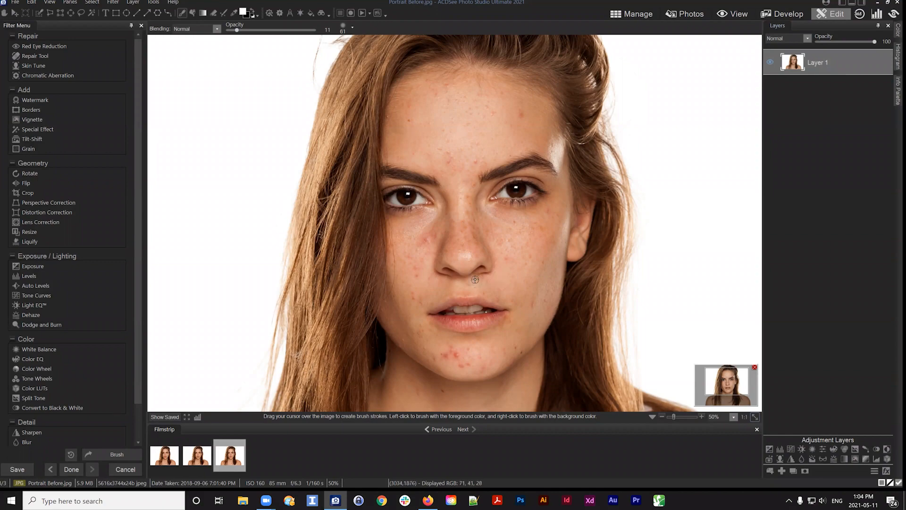
Toggle Layer 1's visibility off and back on
{"action": "left_click_drag", "start_coordinate": [823, 61], "coordinate": [822, 65]}
{"action": "left_click", "coordinate": [771, 60]}
{"action": "left_click", "coordinate": [770, 61]}
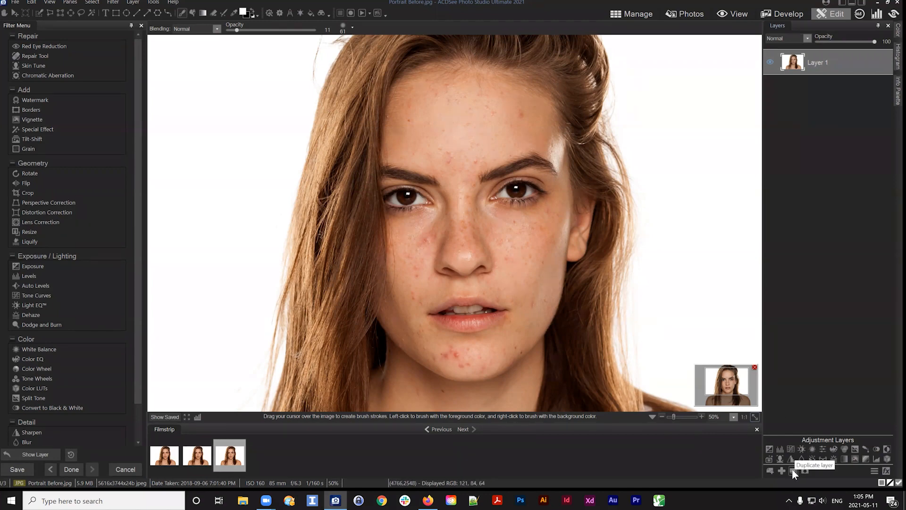
Duplicate Layer 1 and select the copy
{"action": "right_click", "coordinate": [817, 54]}
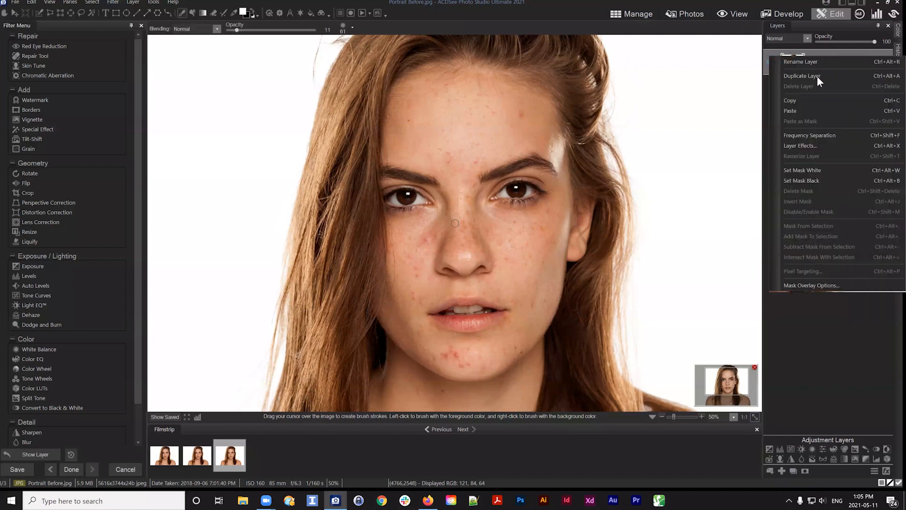
{"action": "left_click", "coordinate": [814, 74]}
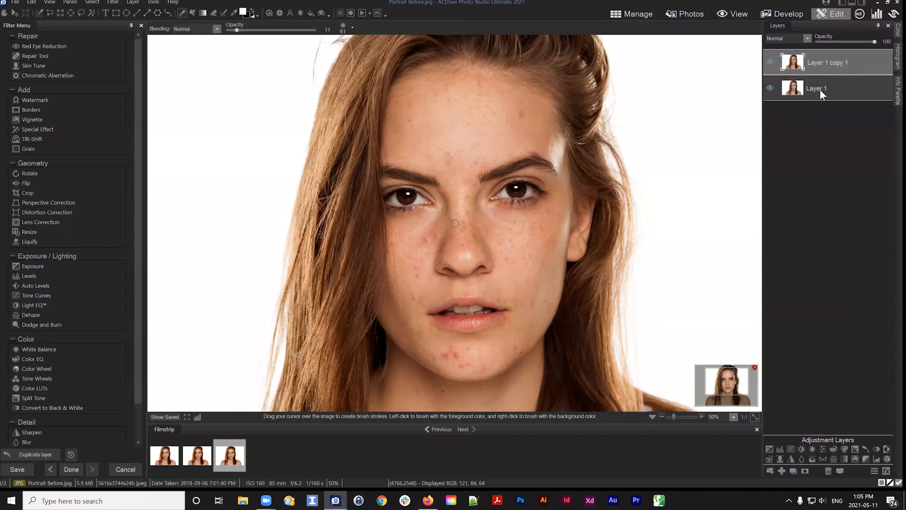
{"action": "left_click", "coordinate": [813, 88]}
{"action": "left_click", "coordinate": [817, 62]}
Apply Frequency Separation to the duplicated layer
{"action": "right_click", "coordinate": [817, 59]}
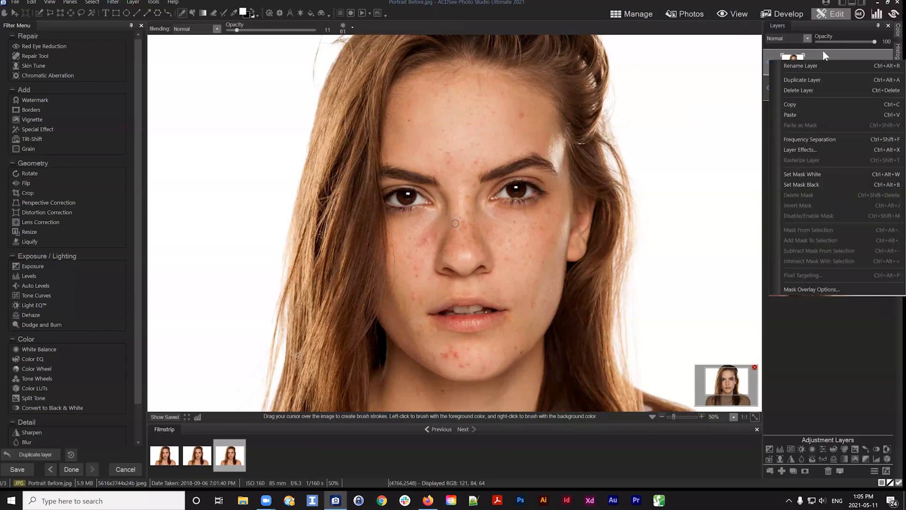
{"action": "left_click", "coordinate": [823, 50]}
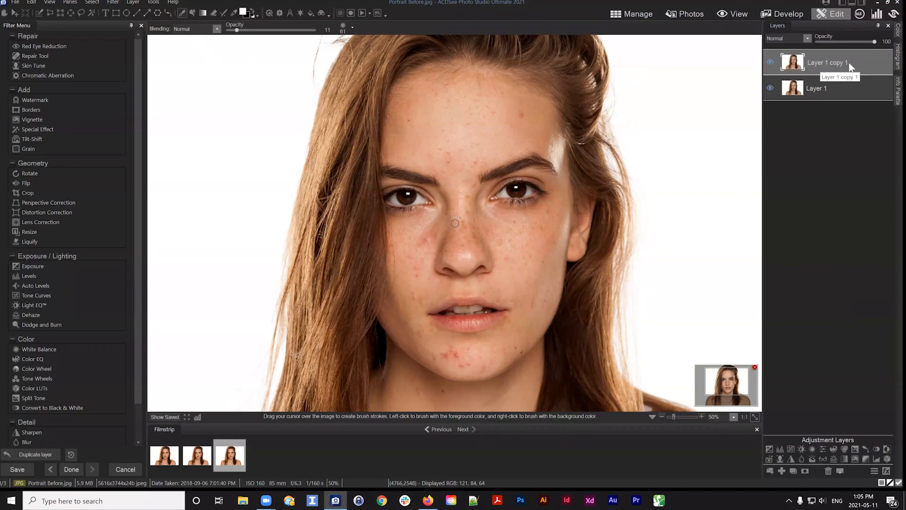
{"action": "left_click_drag", "start_coordinate": [833, 58], "coordinate": [819, 60]}
{"action": "right_click", "coordinate": [817, 61]}
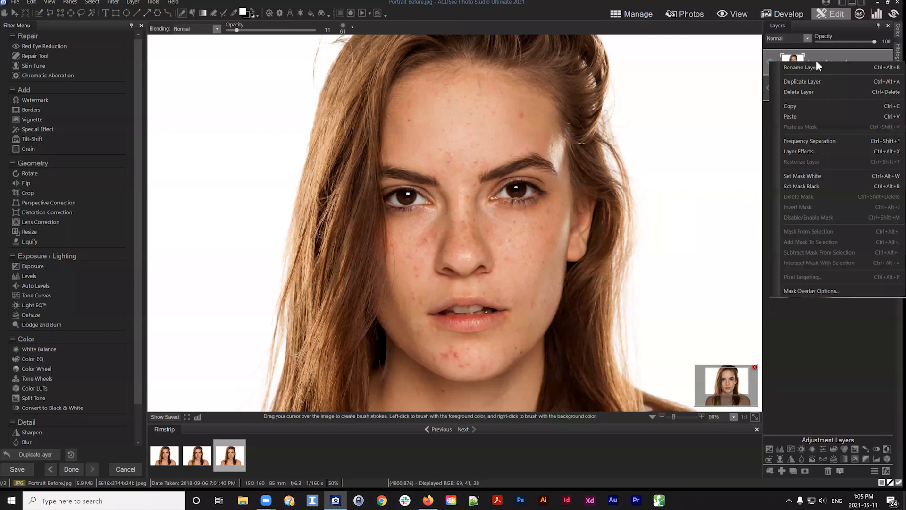
{"action": "left_click", "coordinate": [828, 140]}
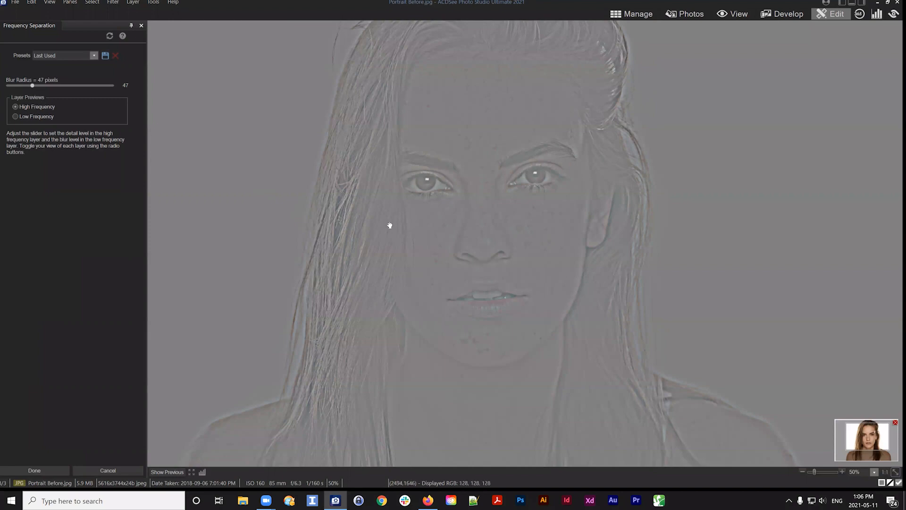
Pan across the face while switching between the high- and low-frequency previews to examine skin detail
{"action": "left_click_drag", "start_coordinate": [324, 178], "coordinate": [322, 126]}
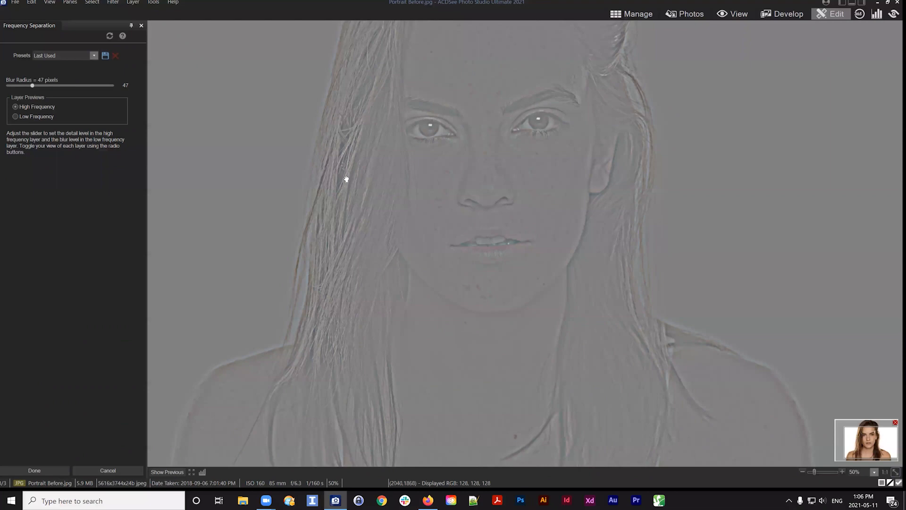
{"action": "left_click_drag", "start_coordinate": [360, 122], "coordinate": [348, 237]}
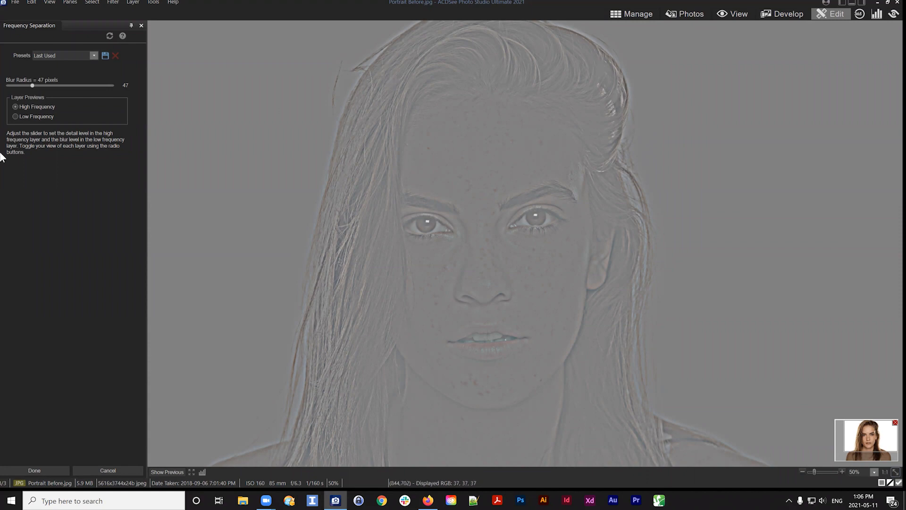
{"action": "left_click", "coordinate": [15, 116]}
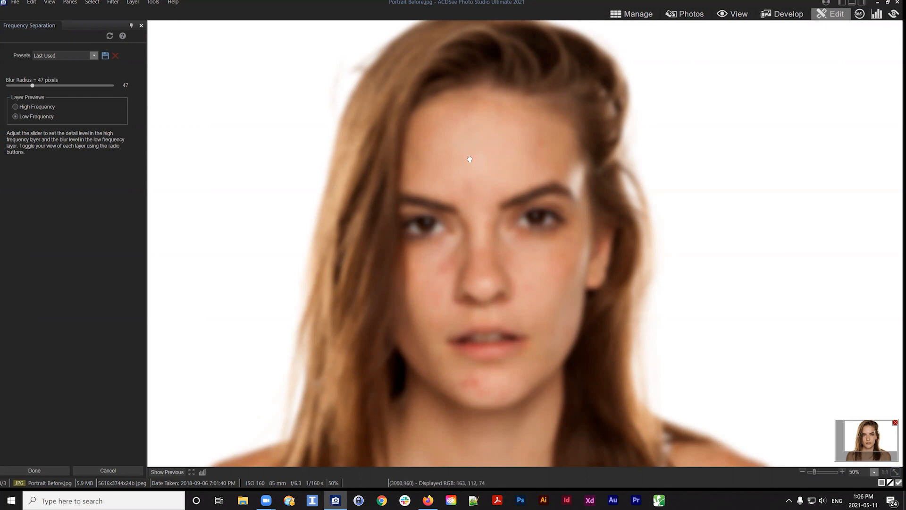
{"action": "left_click", "coordinate": [15, 106]}
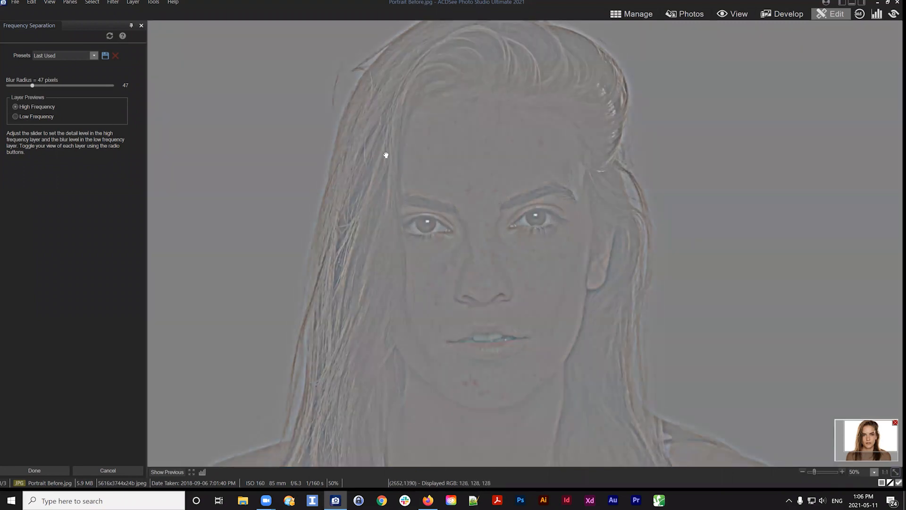
{"action": "left_click_drag", "start_coordinate": [475, 209], "coordinate": [478, 175]}
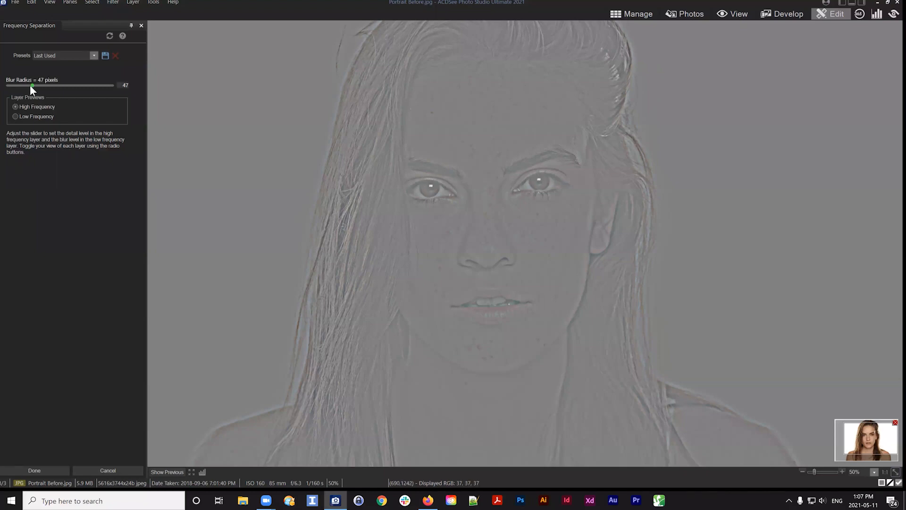
Try Blur Radius values of 185 and 17 pixels, panning to check the high-frequency detail
{"action": "left_click_drag", "start_coordinate": [29, 85], "coordinate": [22, 83]}
{"action": "left_click_drag", "start_coordinate": [36, 87], "coordinate": [104, 87]}
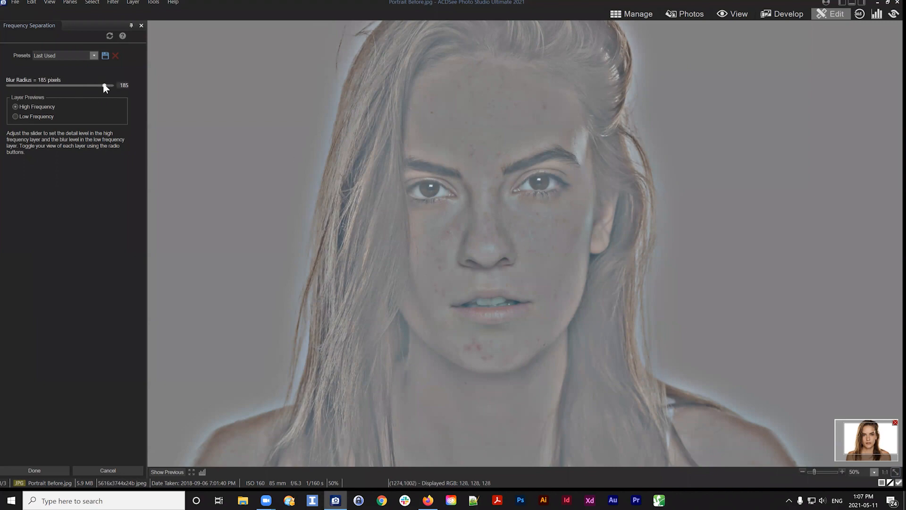
{"action": "left_click_drag", "start_coordinate": [104, 84], "coordinate": [14, 84]}
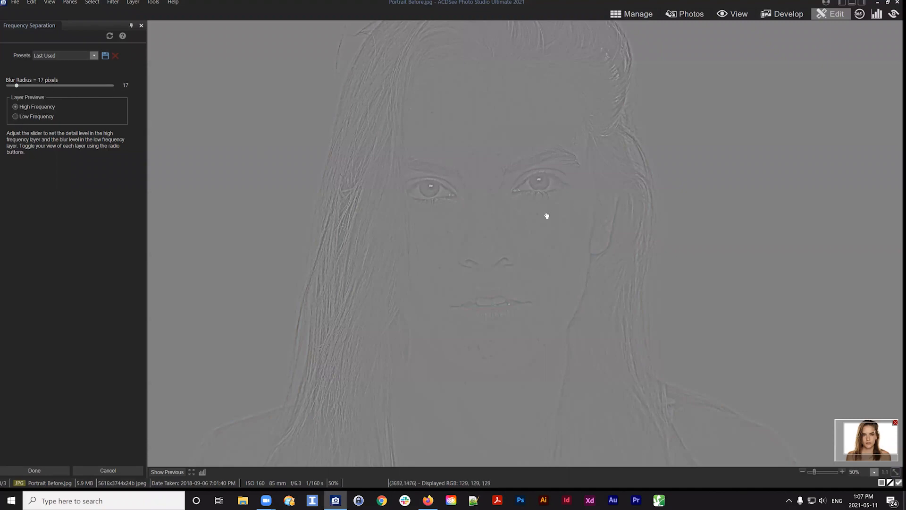
{"action": "left_click_drag", "start_coordinate": [553, 291], "coordinate": [547, 256]}
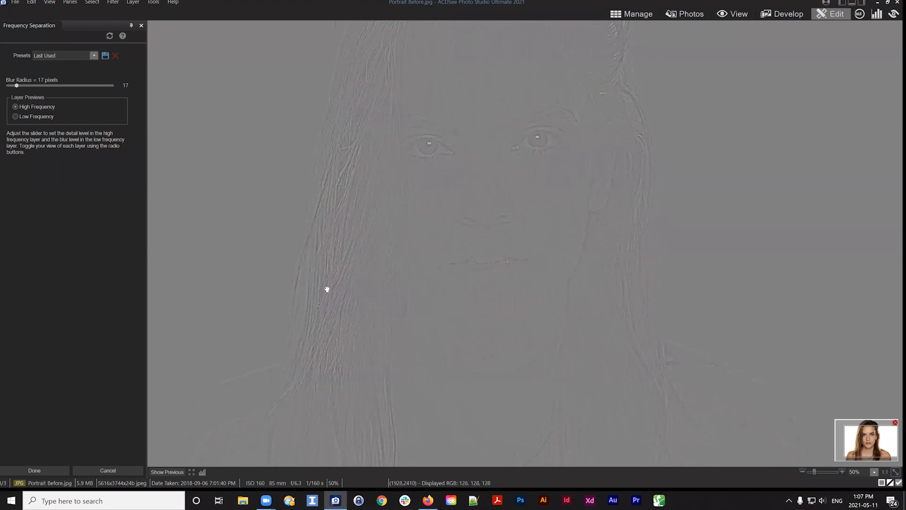
{"action": "left_click_drag", "start_coordinate": [347, 170], "coordinate": [340, 213]}
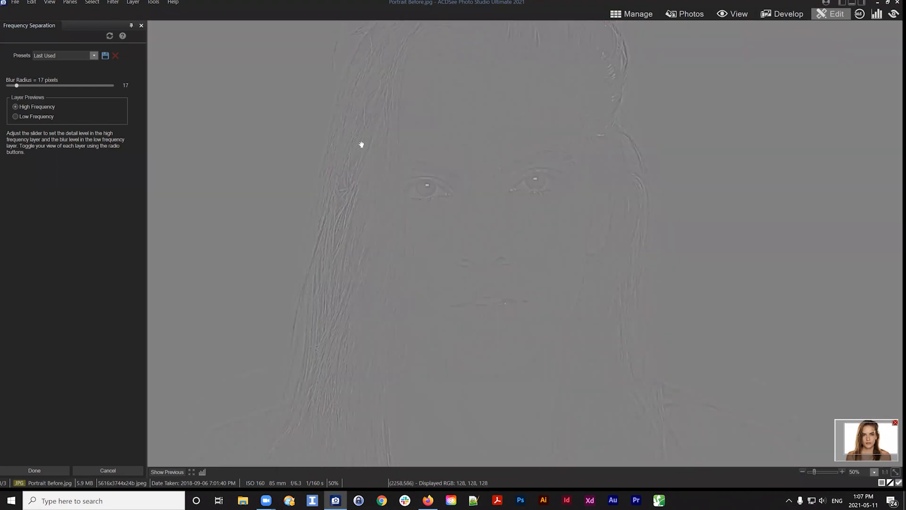
{"action": "left_click_drag", "start_coordinate": [401, 283], "coordinate": [401, 255]}
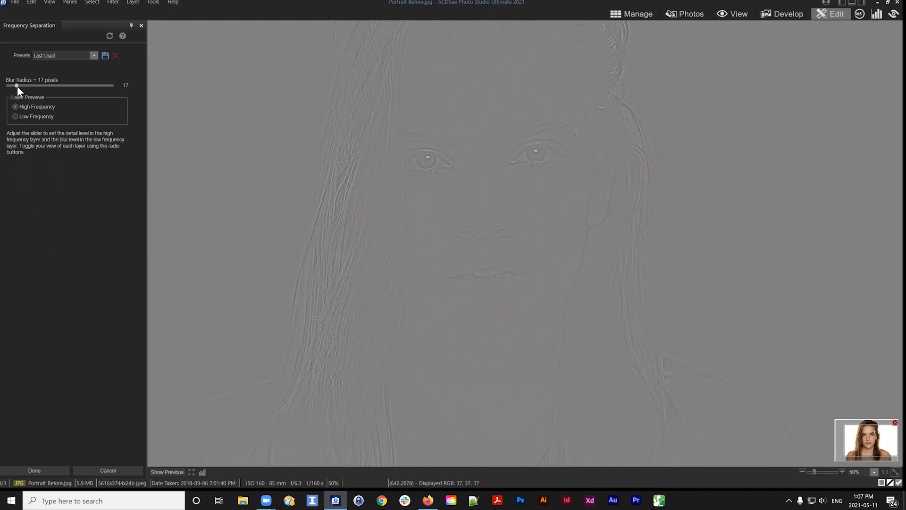
{"action": "mouse_move", "coordinate": [17, 86]}
{"action": "left_mouse_down"}
{"action": "mouse_move", "coordinate": [7, 87]}
{"action": "mouse_move", "coordinate": [17, 86]}
{"action": "left_mouse_up"}
Set the Blur Radius to 25 pixels while checking the low- and high-frequency previews
{"action": "left_click", "coordinate": [15, 117]}
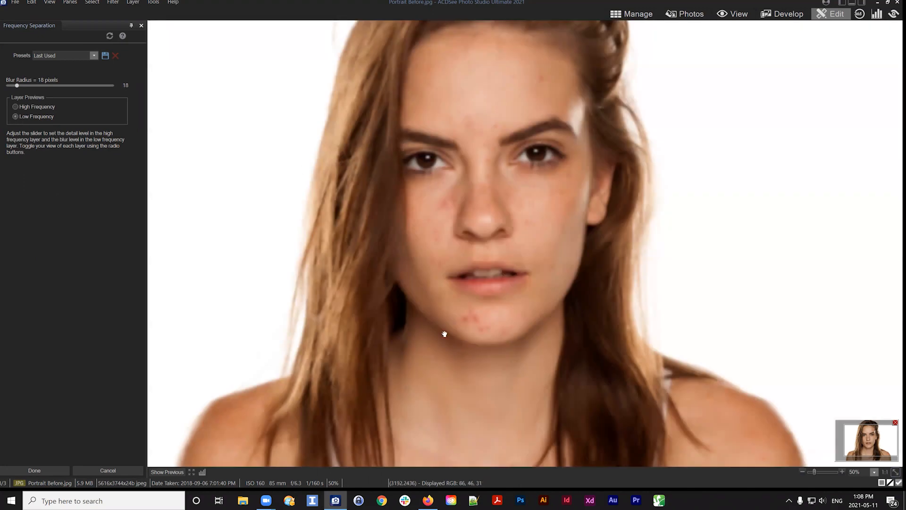
{"action": "left_click_drag", "start_coordinate": [574, 185], "coordinate": [572, 222]}
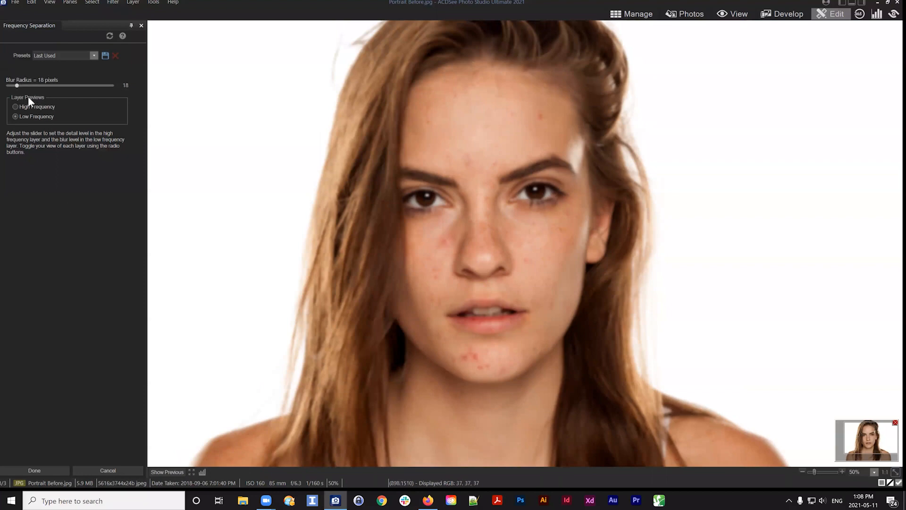
{"action": "left_click", "coordinate": [15, 106]}
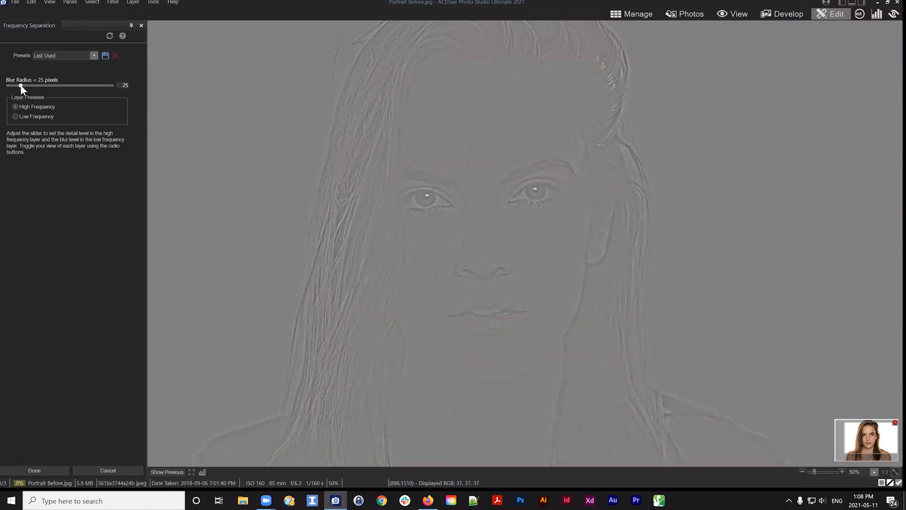
Compare the low- and high-frequency previews at 25 pixels and apply the Frequency Separation
{"action": "left_click", "coordinate": [15, 116]}
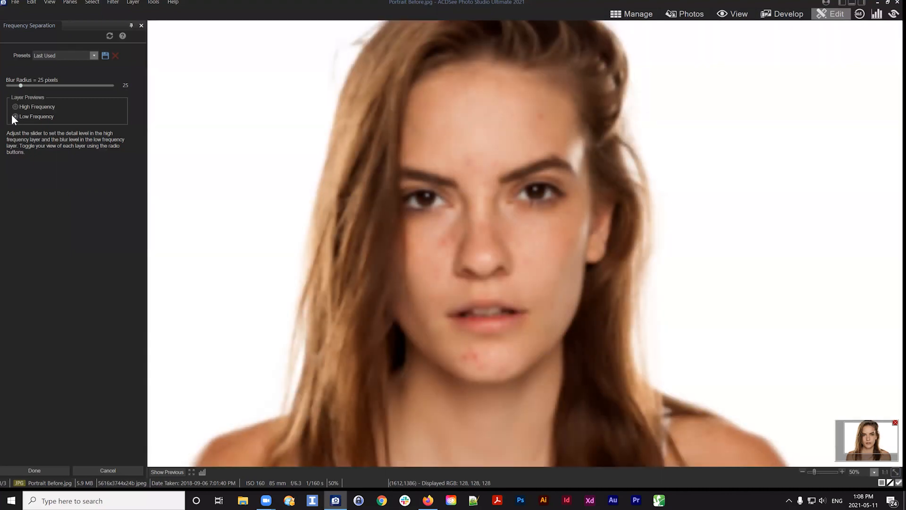
{"action": "left_click", "coordinate": [15, 106]}
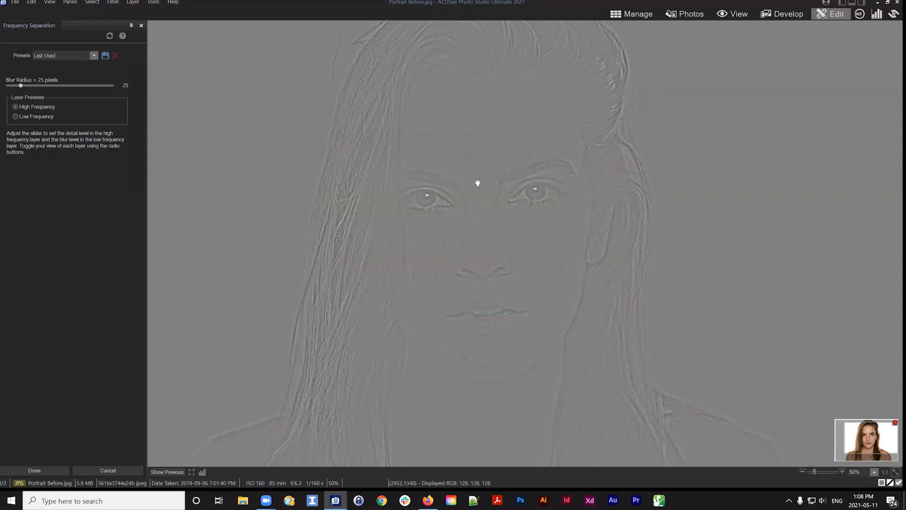
{"action": "left_click", "coordinate": [15, 116]}
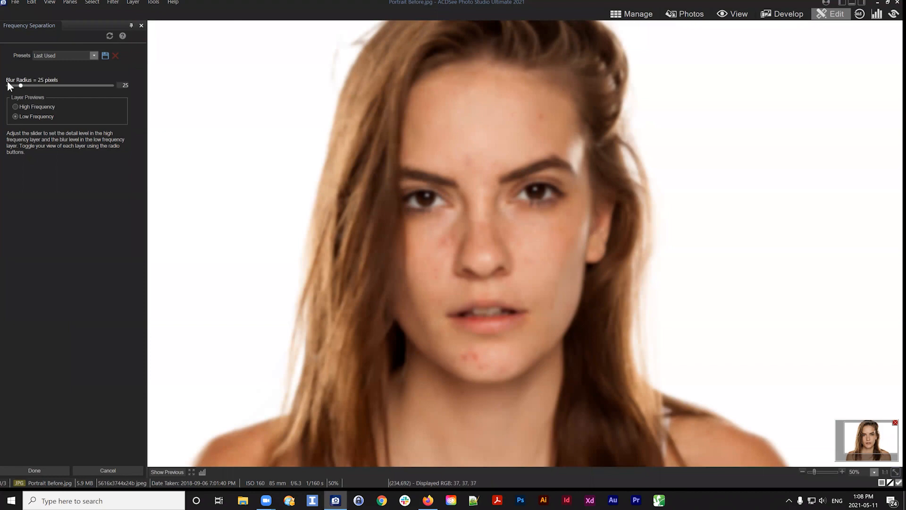
{"action": "left_click", "coordinate": [15, 106]}
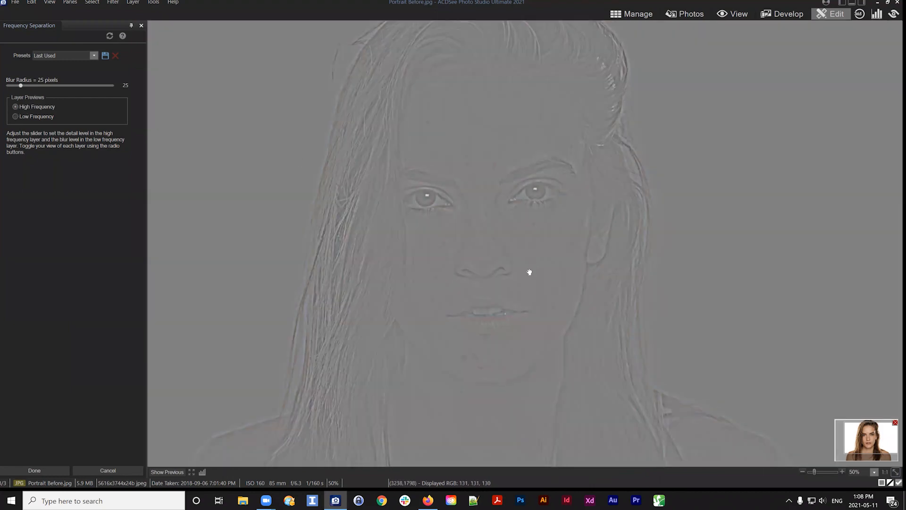
{"action": "left_click_drag", "start_coordinate": [534, 285], "coordinate": [493, 223]}
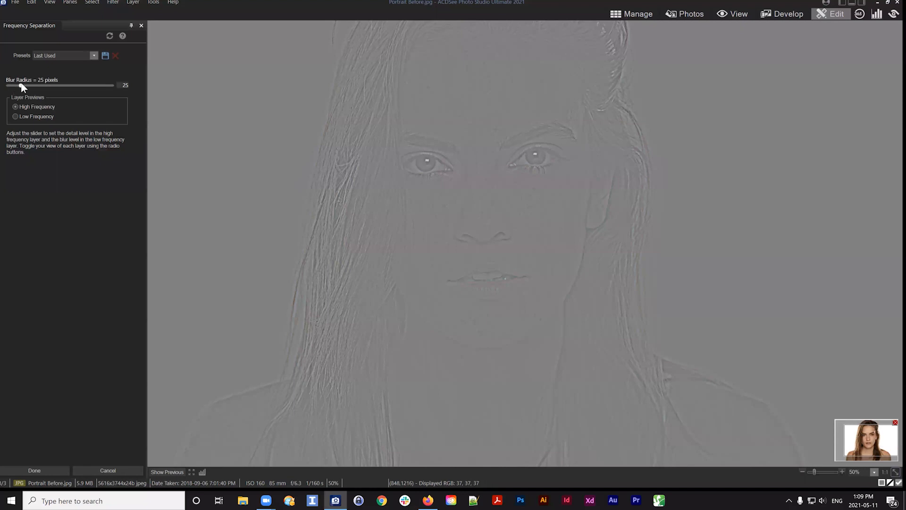
{"action": "left_click", "coordinate": [37, 467]}
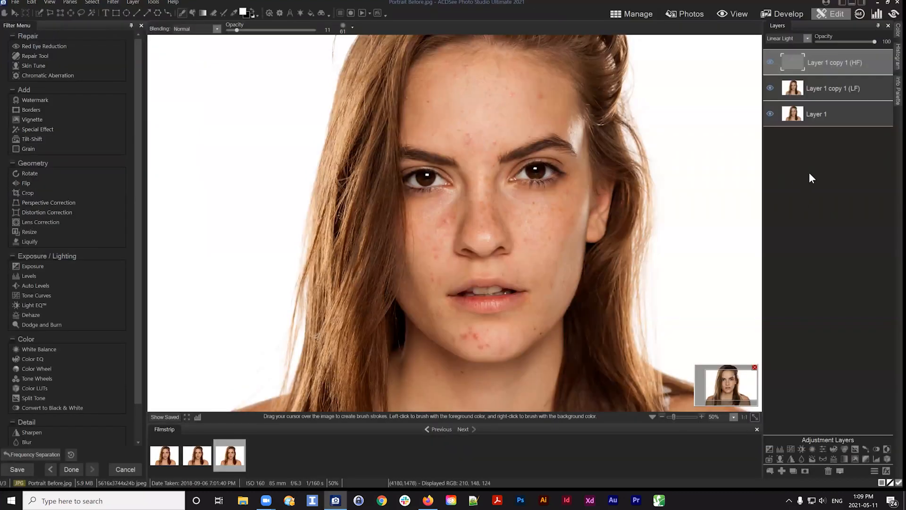
Toggle the visibility of the HF, LF and original layers to view each one separately
{"action": "left_click", "coordinate": [814, 114]}
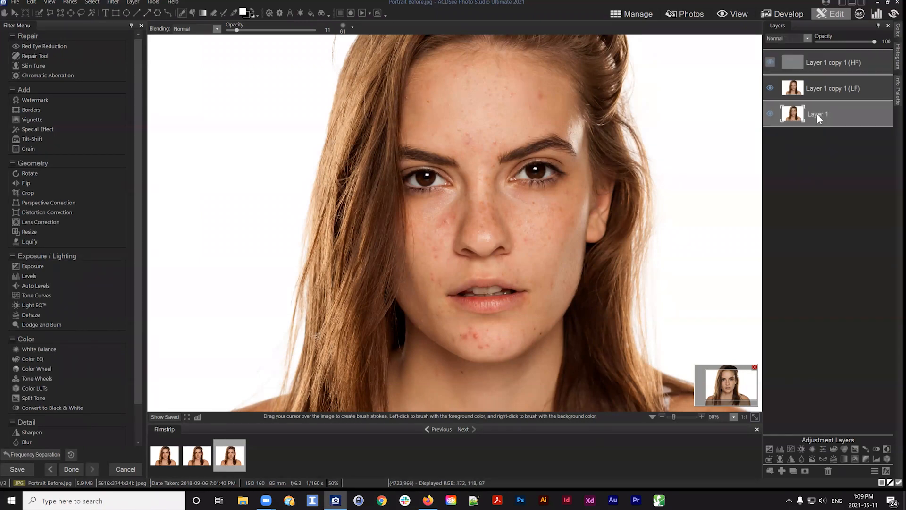
{"action": "left_click", "coordinate": [771, 114]}
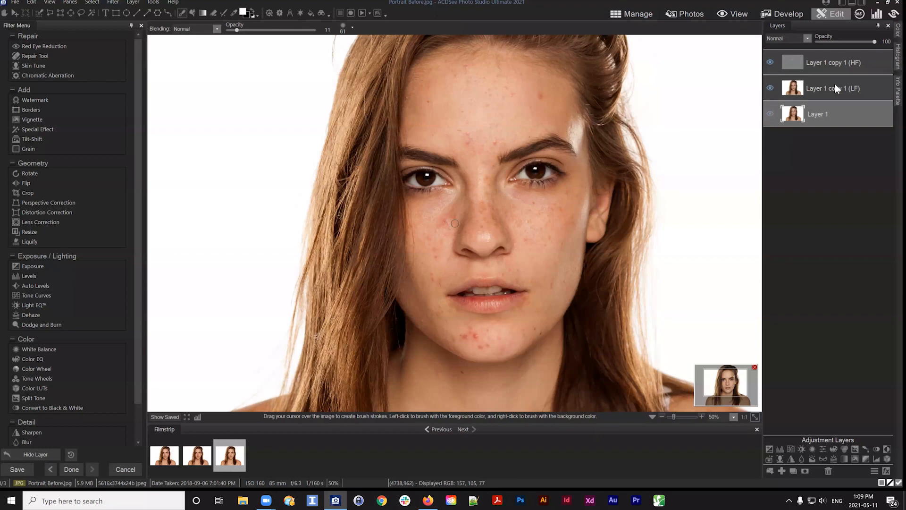
{"action": "left_click", "coordinate": [835, 84]}
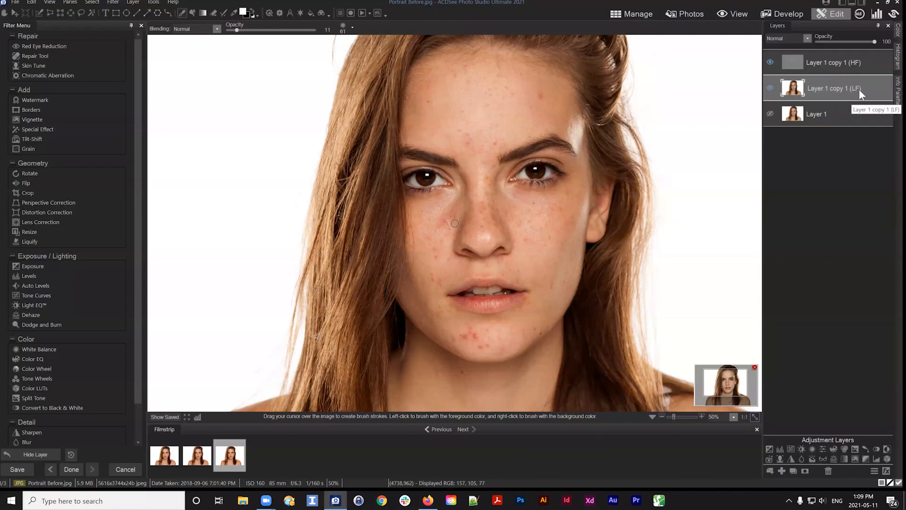
{"action": "left_click", "coordinate": [770, 88]}
{"action": "left_click", "coordinate": [770, 63]}
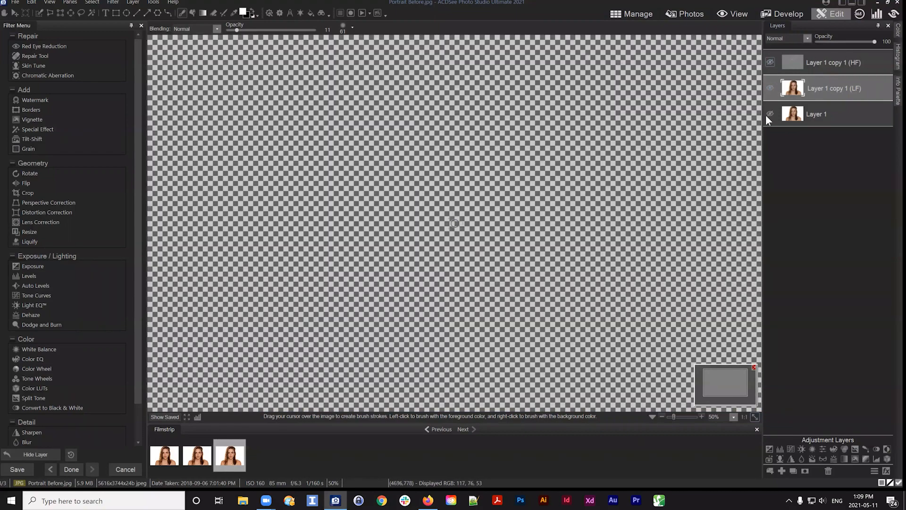
{"action": "left_click", "coordinate": [769, 114]}
{"action": "left_click", "coordinate": [809, 118]}
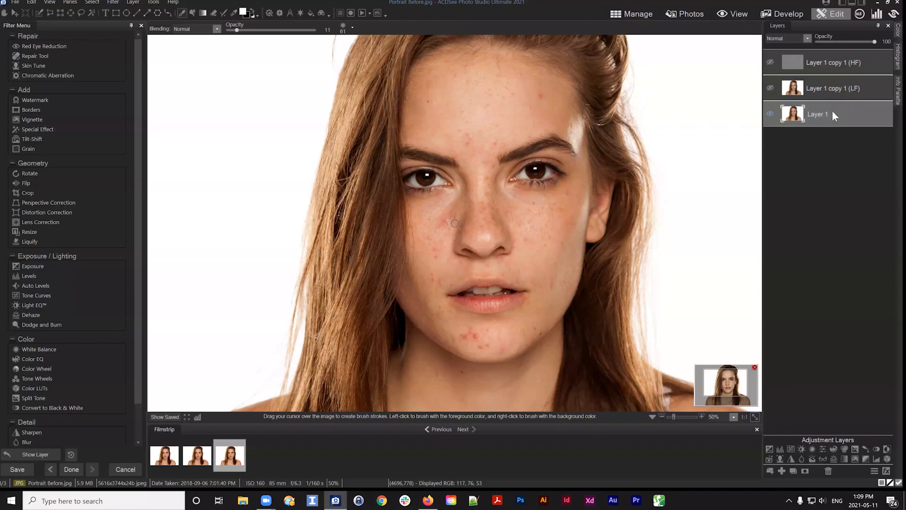
Rename Layer 1 to Base Layer
{"action": "right_click", "coordinate": [817, 115]}
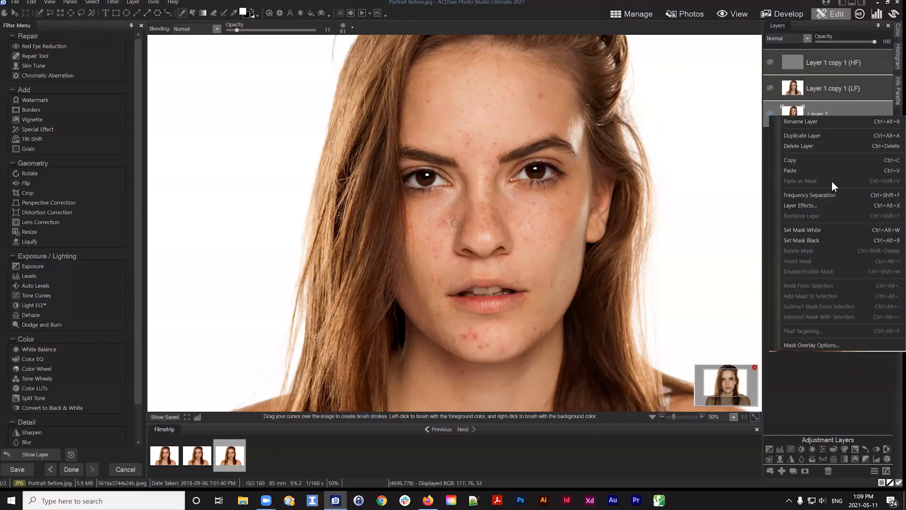
{"action": "left_click", "coordinate": [811, 120]}
{"action": "type", "text": "Bas"}
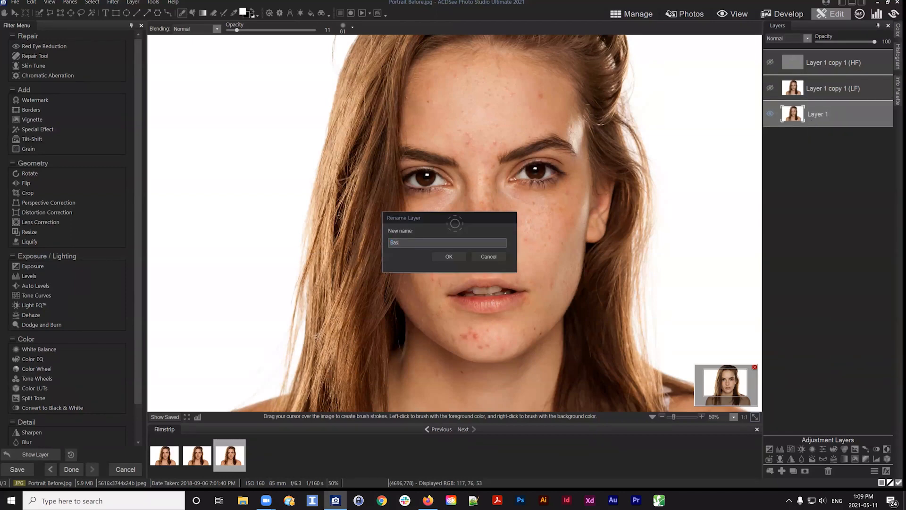
{"action": "type", "text": "e Layer"}
{"action": "key", "text": "Return"}
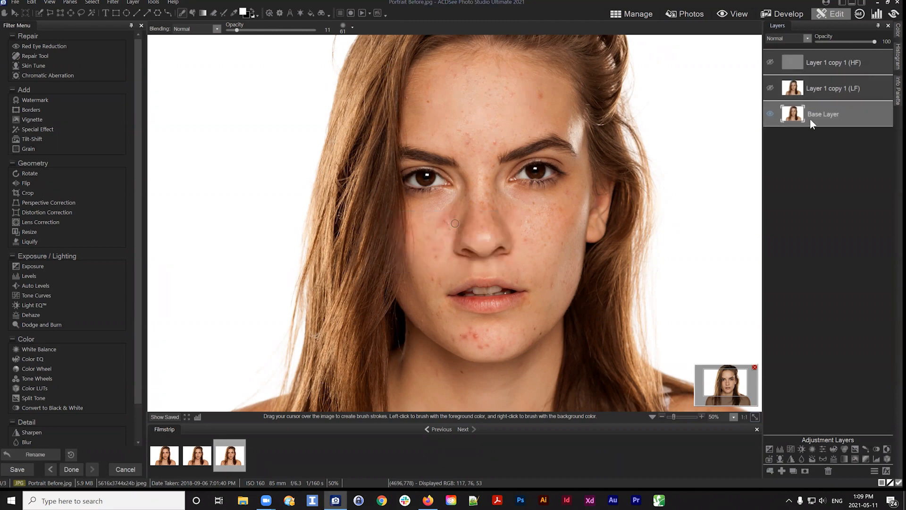
{"action": "right_click", "coordinate": [817, 117]}
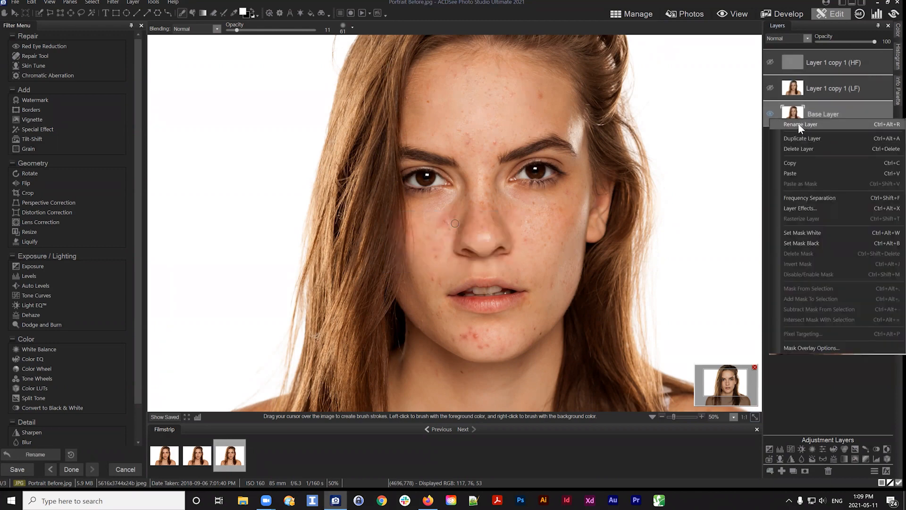
{"action": "left_click", "coordinate": [844, 108]}
{"action": "left_click", "coordinate": [829, 114]}
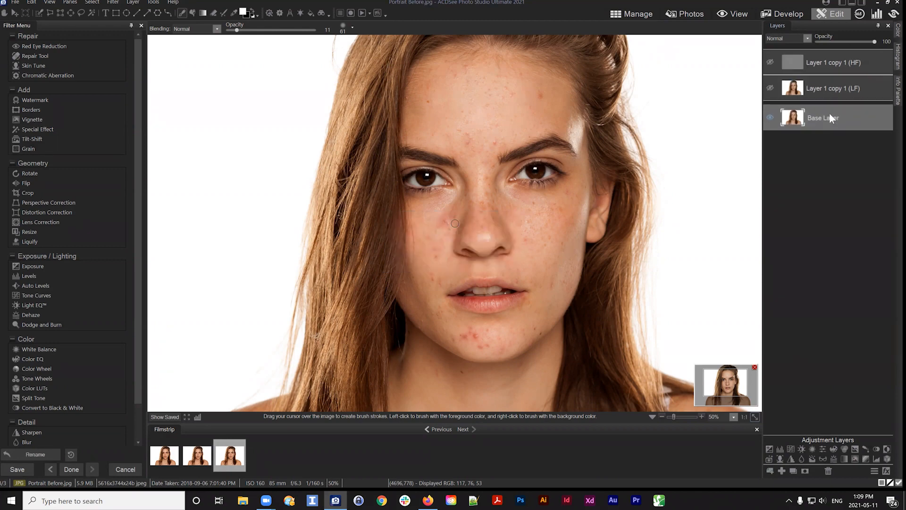
Hide the Base Layer, show both frequency layers again, and select the HF layer
{"action": "left_click", "coordinate": [770, 113]}
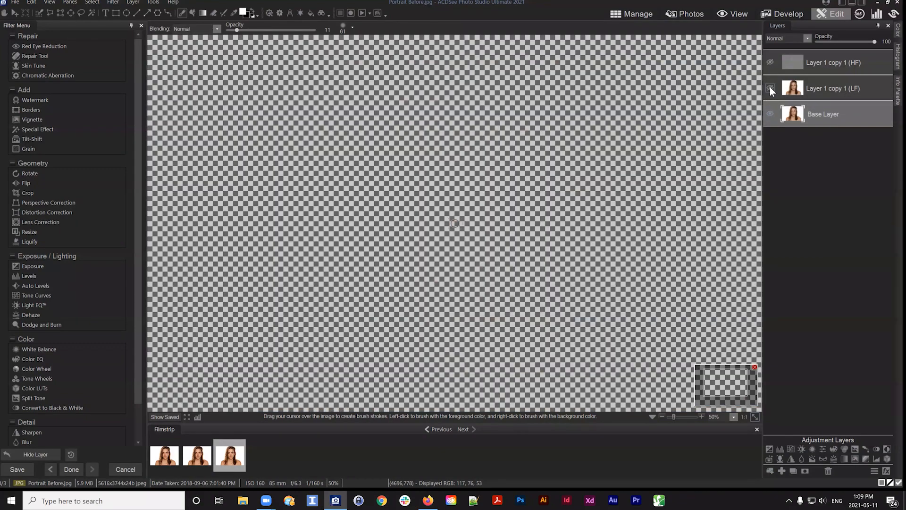
{"action": "left_click", "coordinate": [770, 89]}
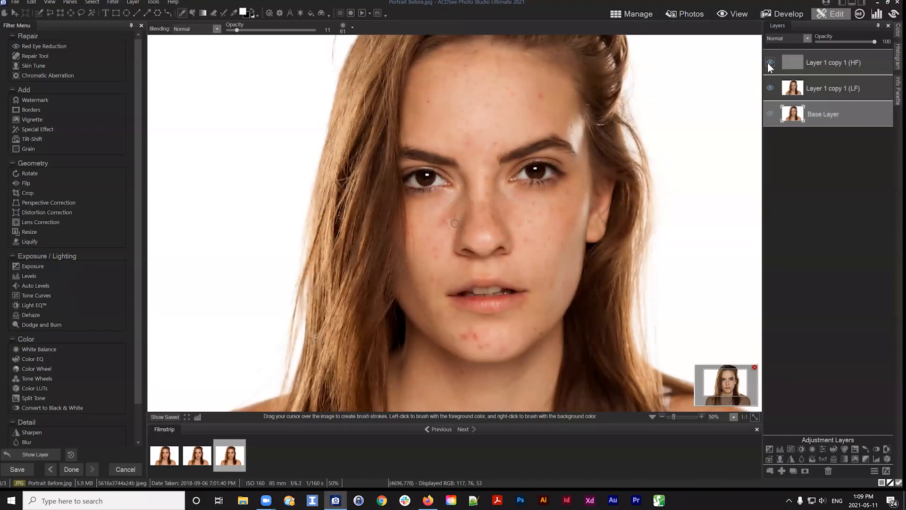
{"action": "left_click", "coordinate": [769, 64]}
{"action": "left_click", "coordinate": [842, 58]}
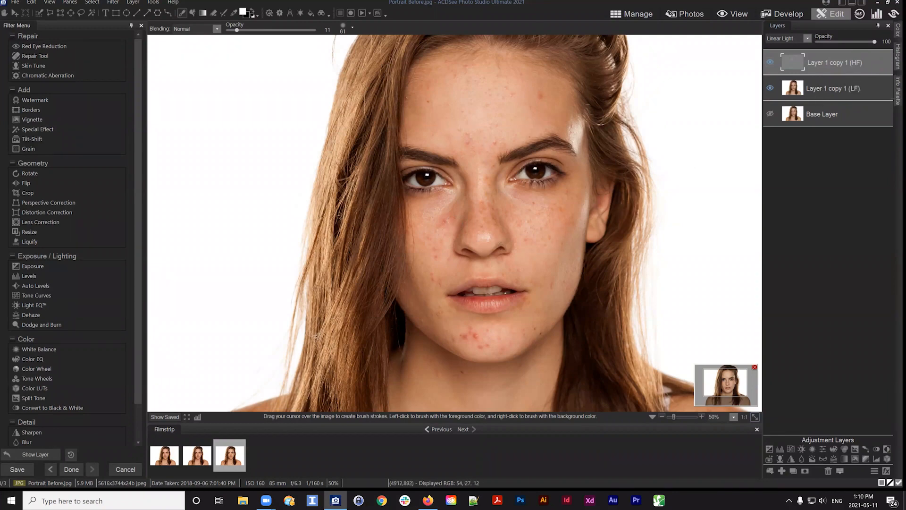
{"action": "left_click", "coordinate": [846, 88]}
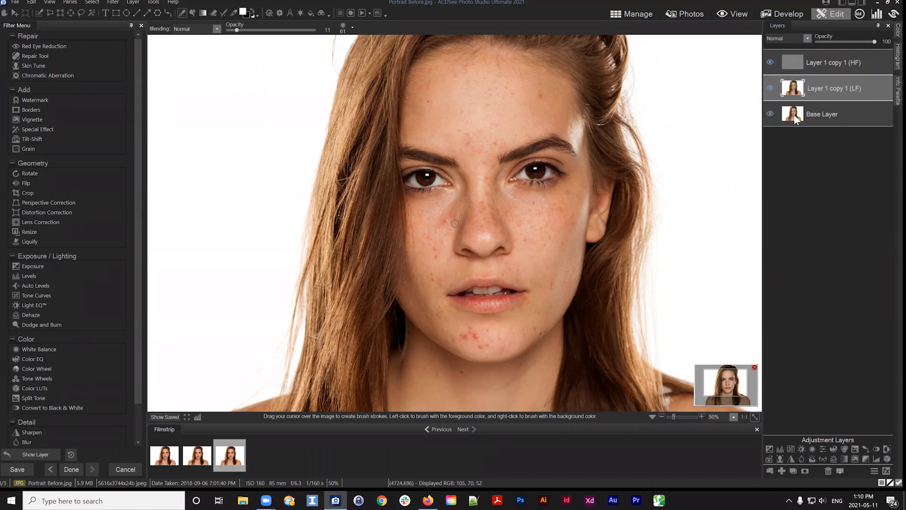
{"action": "left_click", "coordinate": [831, 59]}
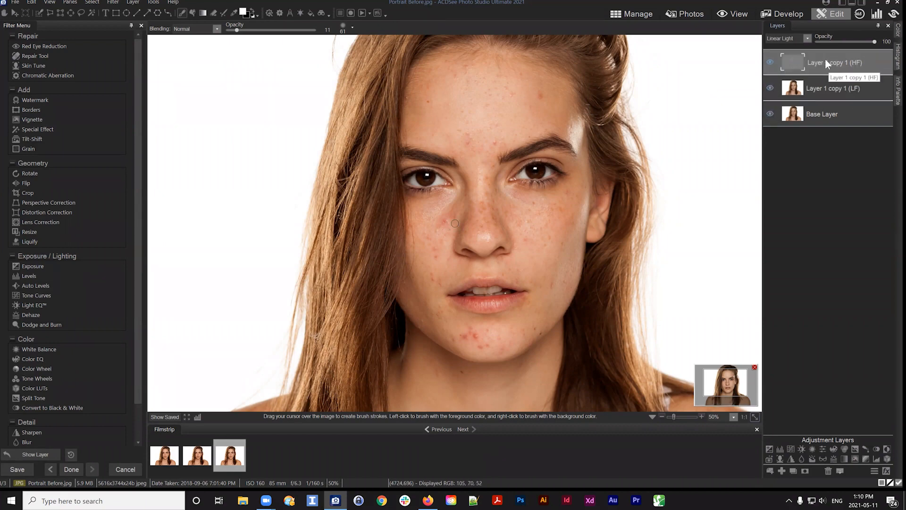
Rename the HF layer to Base High Pass
{"action": "right_click", "coordinate": [833, 61]}
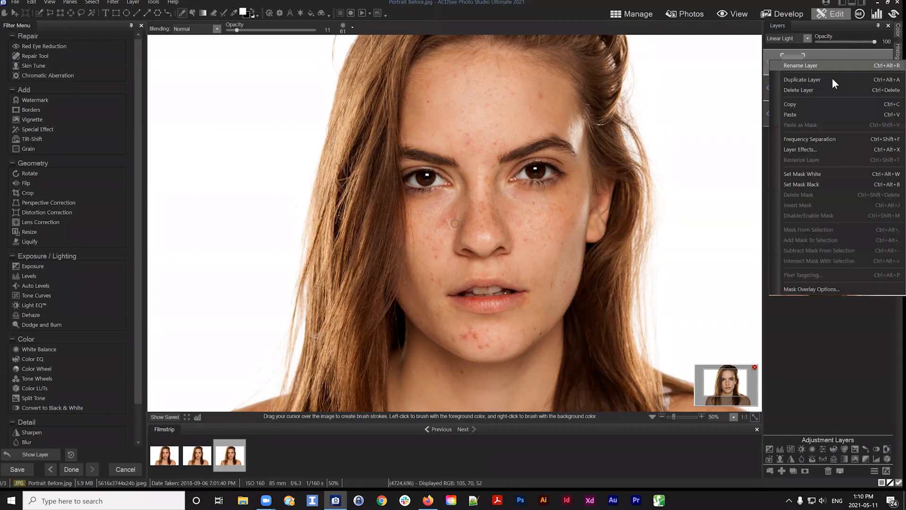
{"action": "left_click", "coordinate": [800, 65]}
{"action": "type", "text": "Base"}
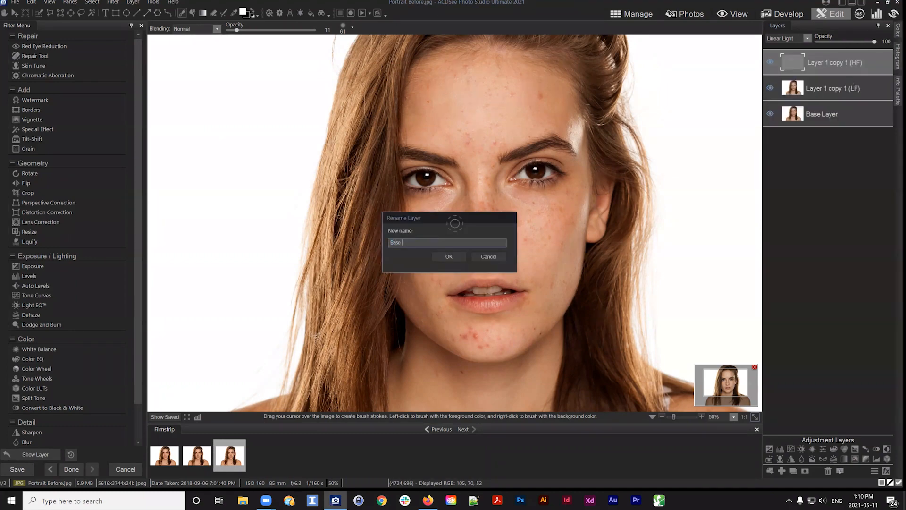
{"action": "type", "text": " High Pass"}
{"action": "key", "text": "Return"}
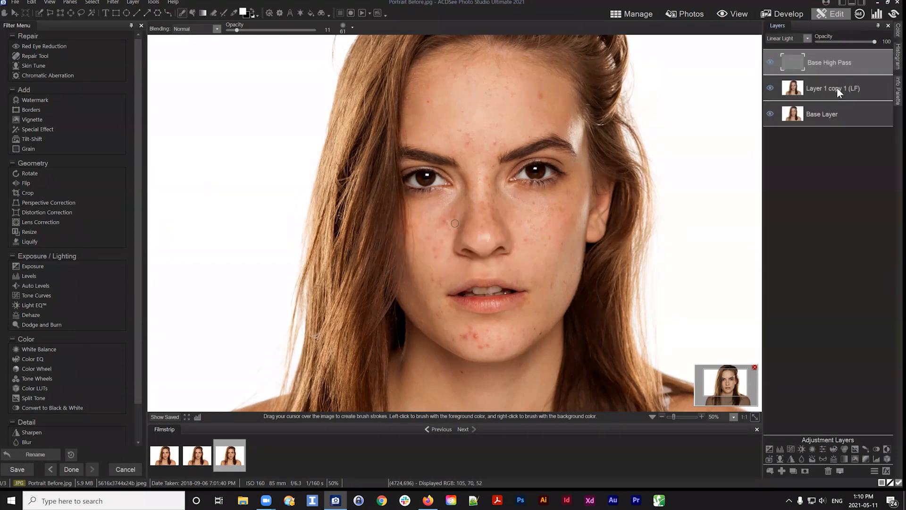
Rename the LF layer to Base Color
{"action": "right_click", "coordinate": [837, 87]}
{"action": "left_click", "coordinate": [801, 97]}
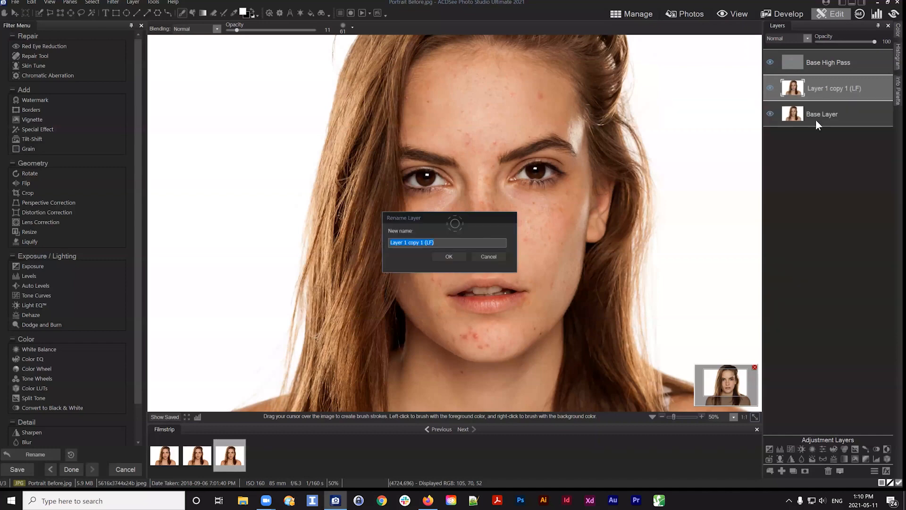
{"action": "type", "text": "Base Low"}
{"action": "key", "text": "BackSpace"}
{"action": "key", "text": "BackSpace"}
{"action": "key", "text": "BackSpace"}
{"action": "type", "text": "Color"}
{"action": "key", "text": "Return"}
Rename the Base High Pass layer to Base Texture
{"action": "right_click", "coordinate": [821, 55]}
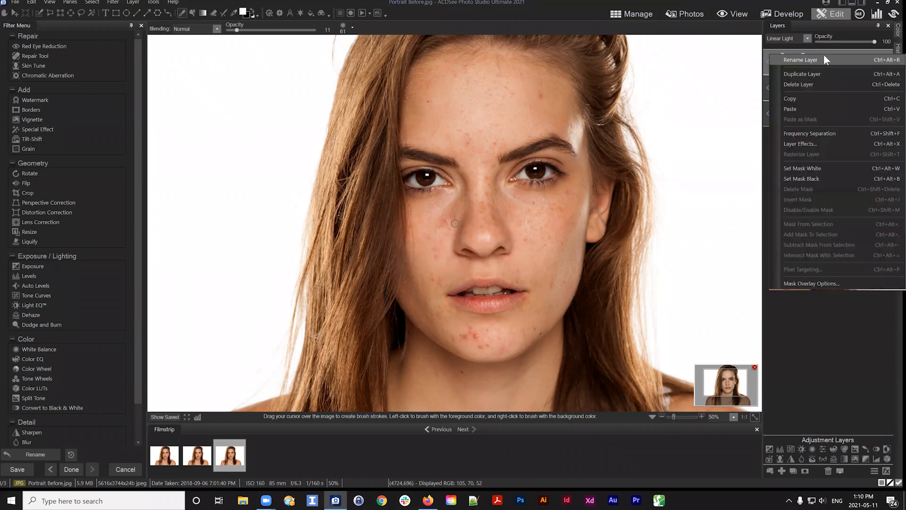
{"action": "left_click", "coordinate": [802, 60]}
{"action": "left_click_drag", "start_coordinate": [425, 242], "coordinate": [399, 242]}
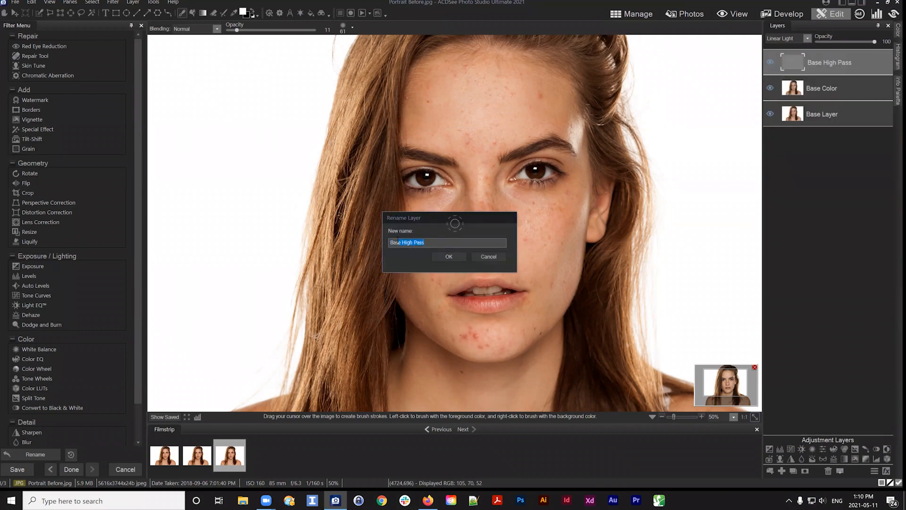
{"action": "type", "text": "Texture"}
{"action": "key", "text": "Return"}
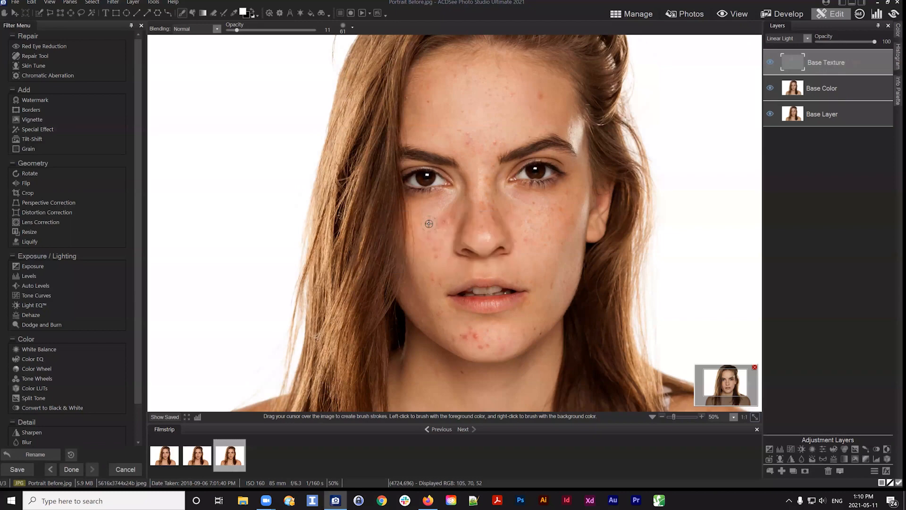
Toggle layer visibility to view the Base Texture and Base Color layers separately, with the image fitted to the window
{"action": "left_click", "coordinate": [770, 88]}
{"action": "left_click", "coordinate": [769, 115]}
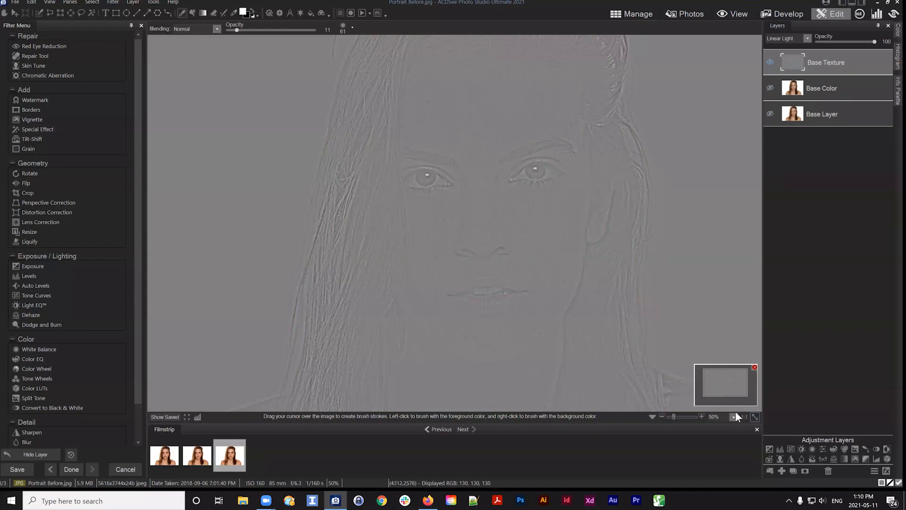
{"action": "left_click", "coordinate": [754, 417]}
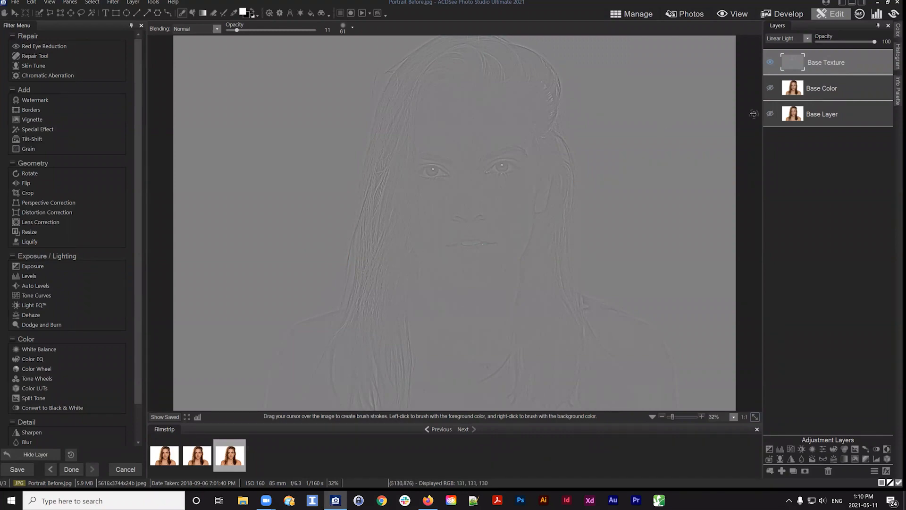
{"action": "left_click", "coordinate": [770, 61]}
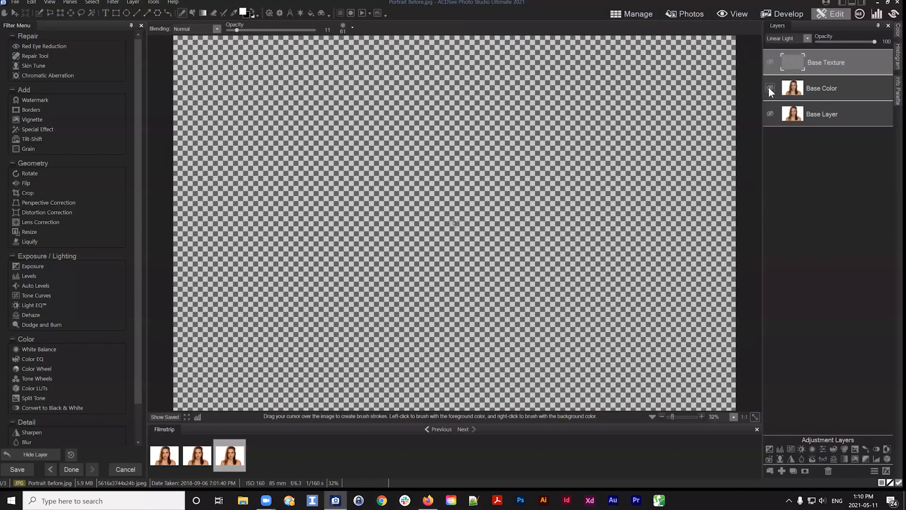
{"action": "left_click", "coordinate": [770, 88]}
{"action": "left_click", "coordinate": [844, 86]}
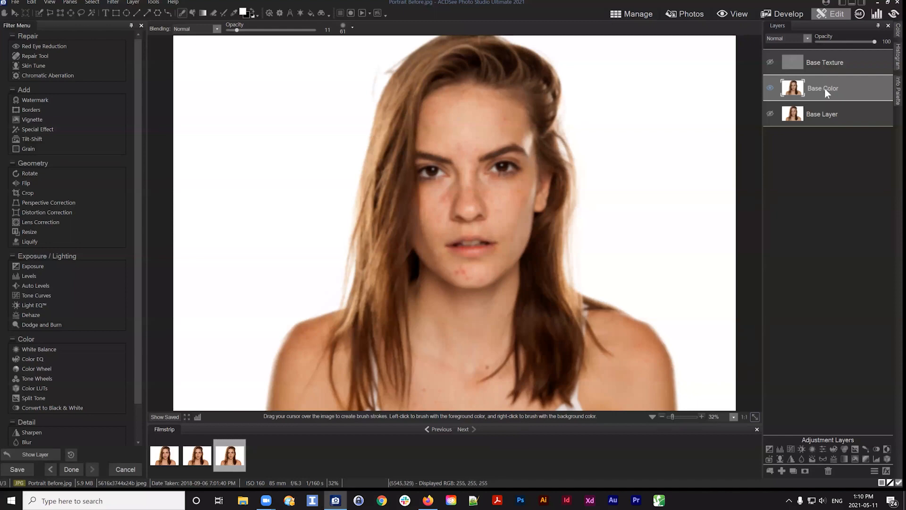
Make both Base Texture and Base Color visible again and select the Base Texture layer
{"action": "left_click", "coordinate": [811, 64]}
{"action": "left_click", "coordinate": [770, 62], "text": "alt"}
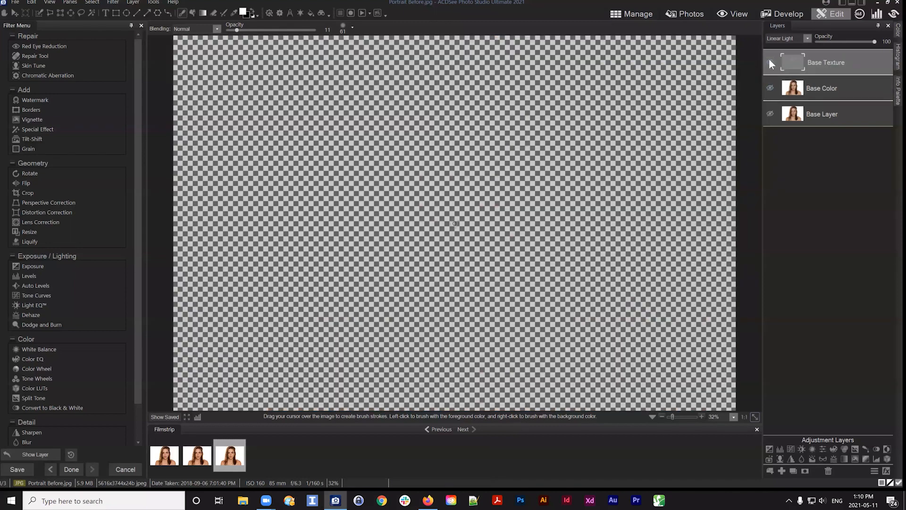
{"action": "left_click", "coordinate": [770, 60]}
{"action": "left_click", "coordinate": [772, 89]}
{"action": "left_click", "coordinate": [847, 85]}
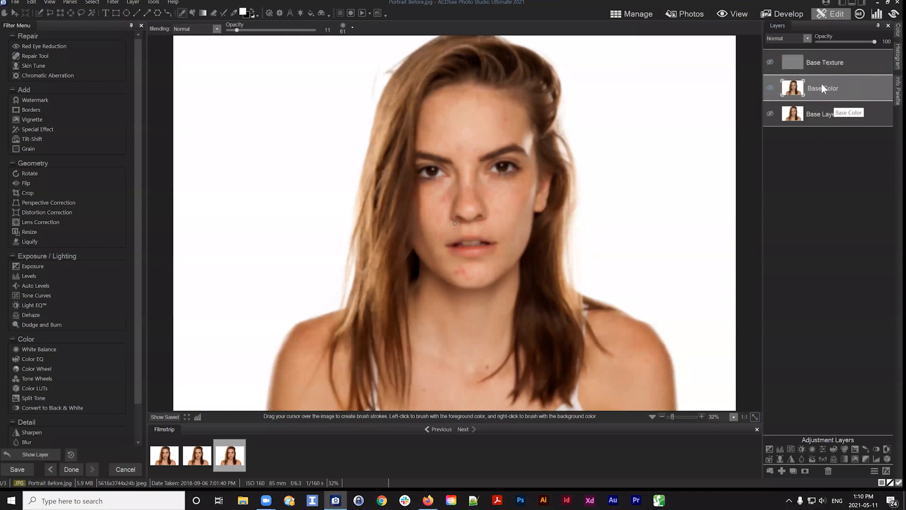
{"action": "left_click", "coordinate": [774, 69]}
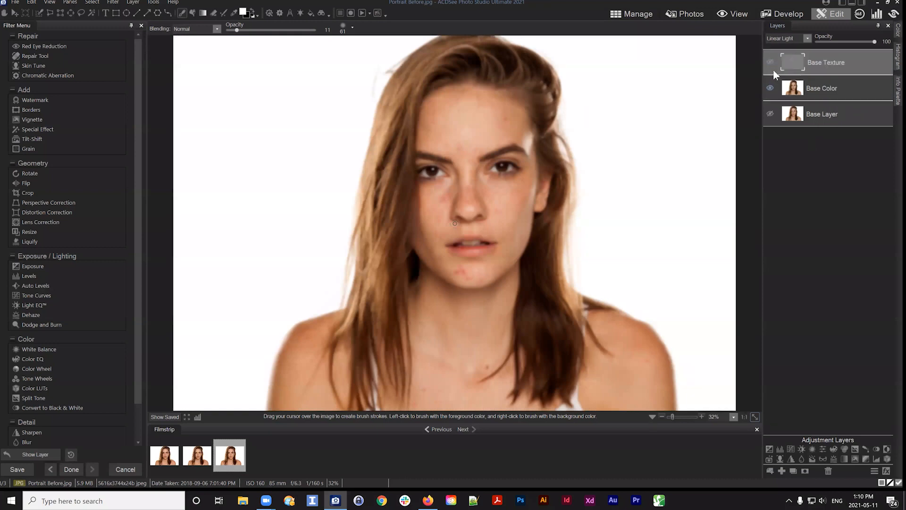
{"action": "left_click", "coordinate": [813, 79]}
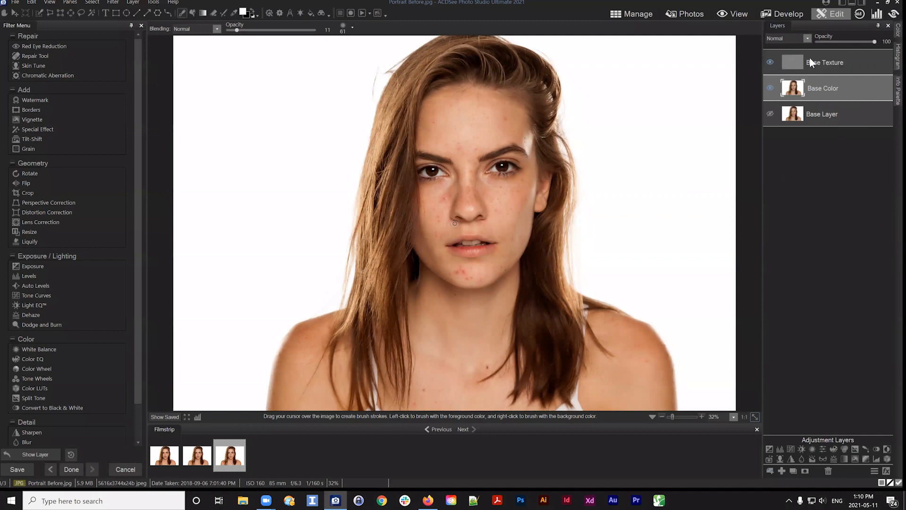
{"action": "left_click", "coordinate": [830, 61]}
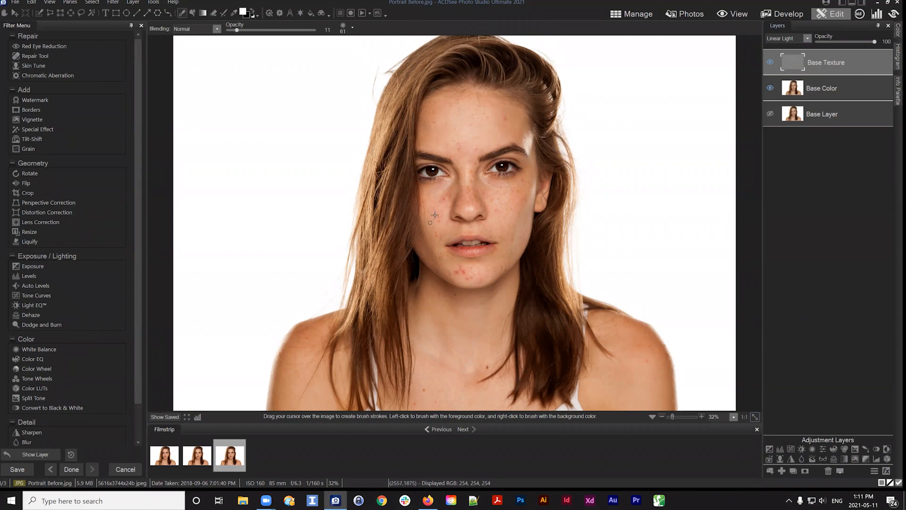
{"action": "left_click", "coordinate": [824, 88]}
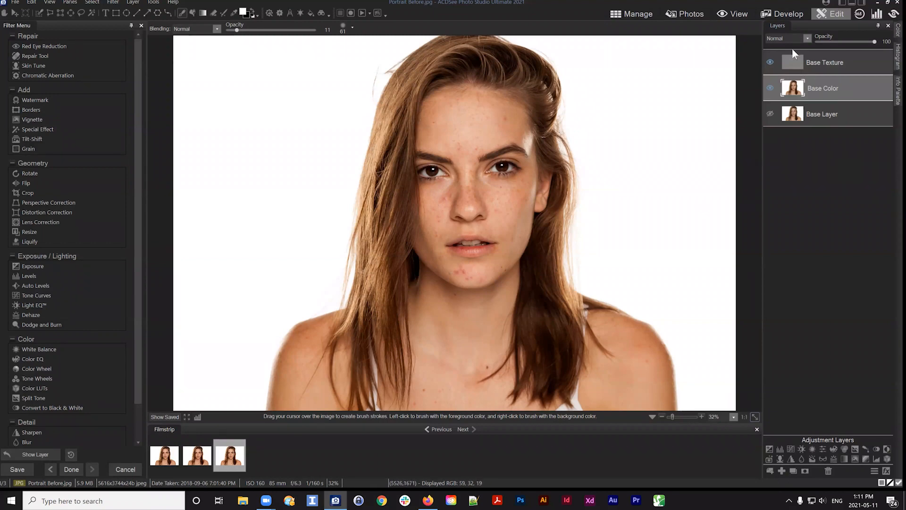
{"action": "left_click", "coordinate": [831, 63]}
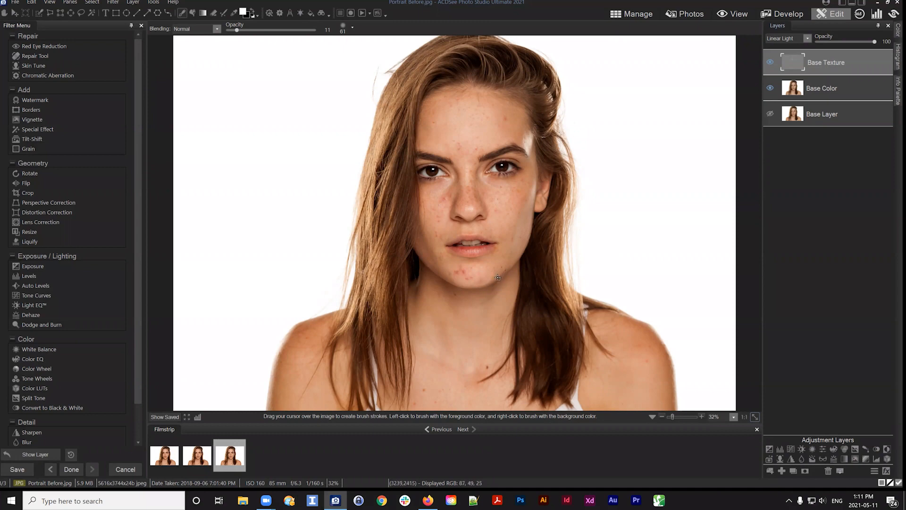
Add a Black & White adjustment layer and set its Red slider to 1
{"action": "left_click", "coordinate": [876, 449]}
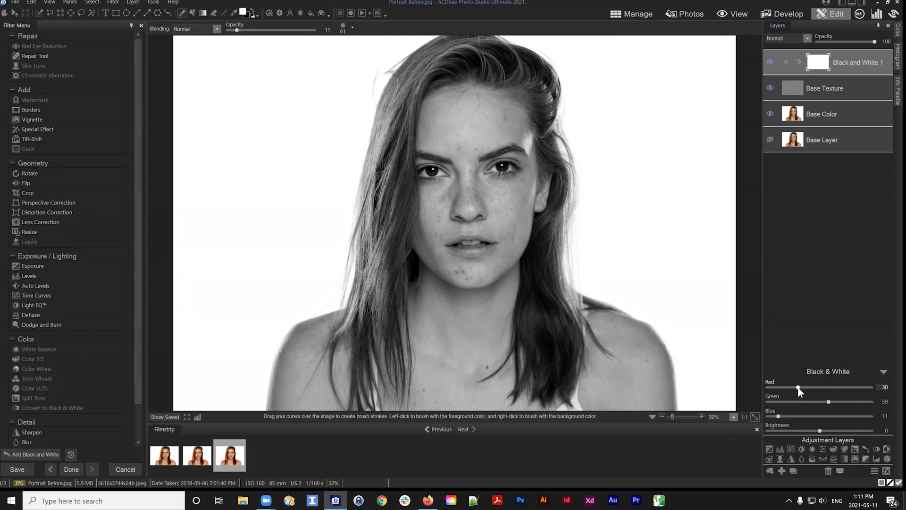
{"action": "left_click_drag", "start_coordinate": [797, 386], "coordinate": [753, 386]}
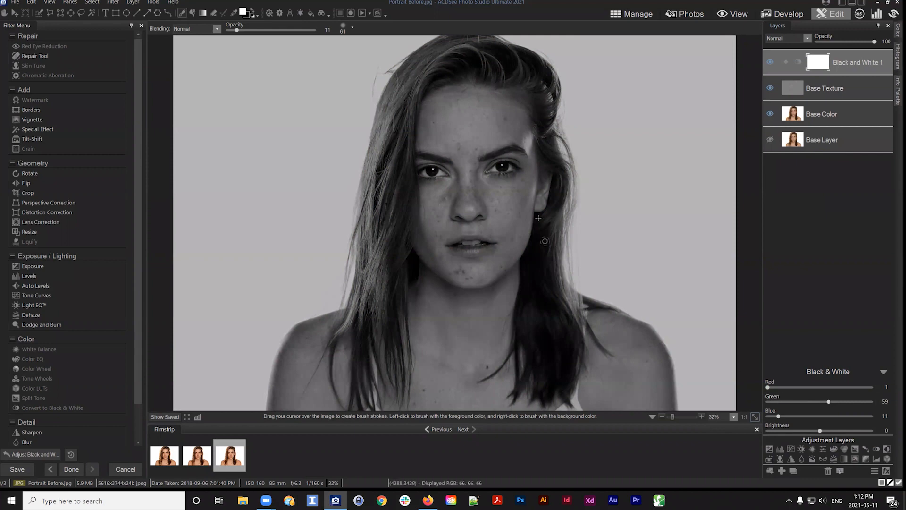
{"action": "left_click", "coordinate": [820, 387]}
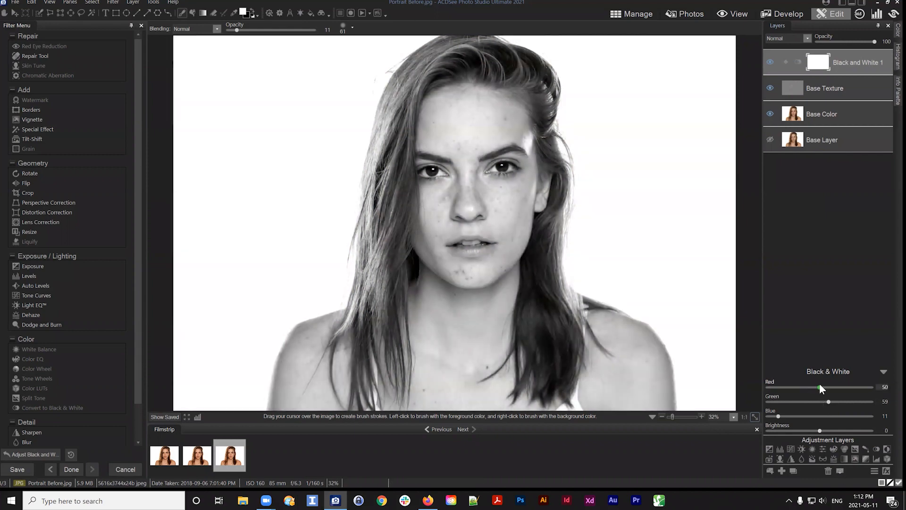
{"action": "left_click_drag", "start_coordinate": [818, 384], "coordinate": [812, 385]}
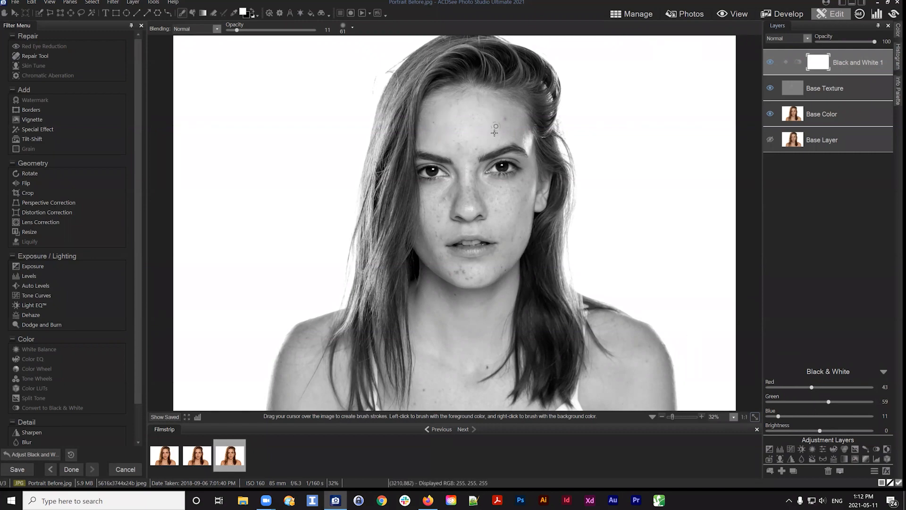
{"action": "left_click_drag", "start_coordinate": [811, 387], "coordinate": [758, 387]}
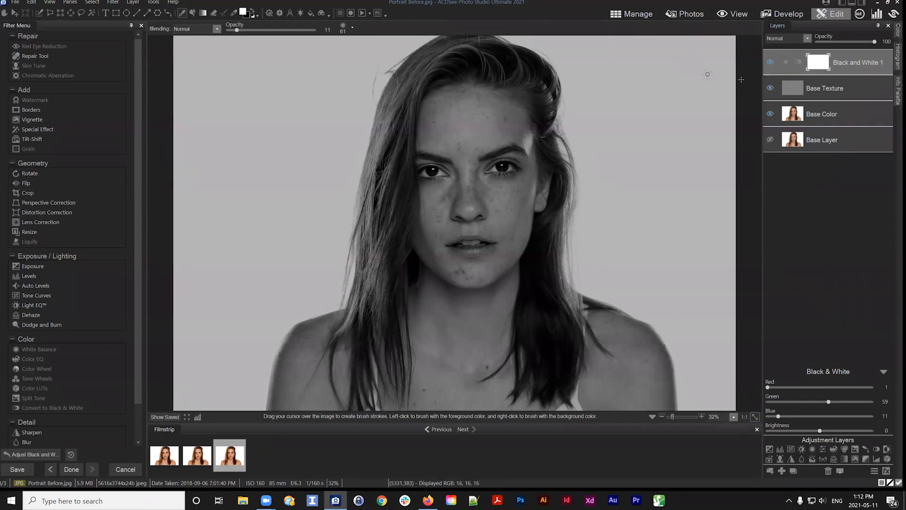
Hide the Black & White layer and sample a forehead skin tone with the Eyedropper
{"action": "left_click", "coordinate": [770, 62]}
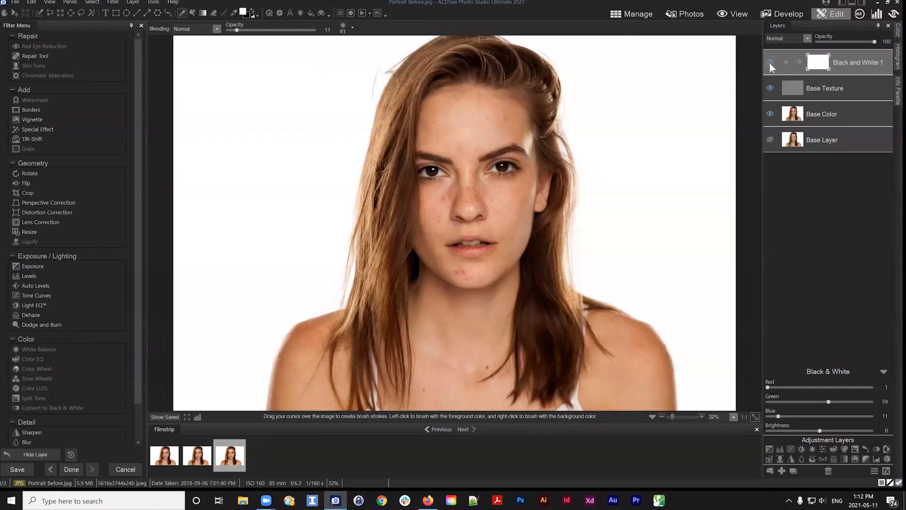
{"action": "left_click", "coordinate": [234, 13]}
{"action": "left_click_drag", "start_coordinate": [459, 190], "coordinate": [467, 143]}
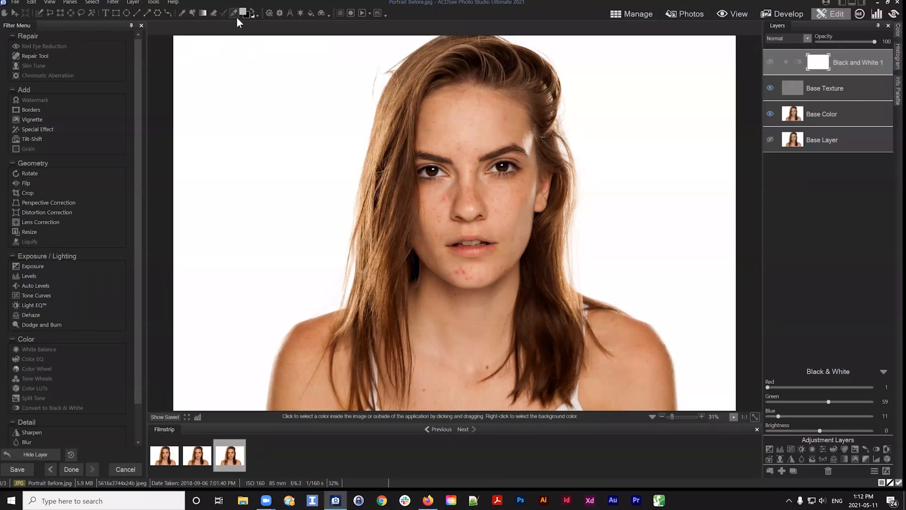
Open the foreground colour's custom values to examine the sampled tone, then close the dialog
{"action": "left_click", "coordinate": [243, 12]}
{"action": "left_click", "coordinate": [403, 157]}
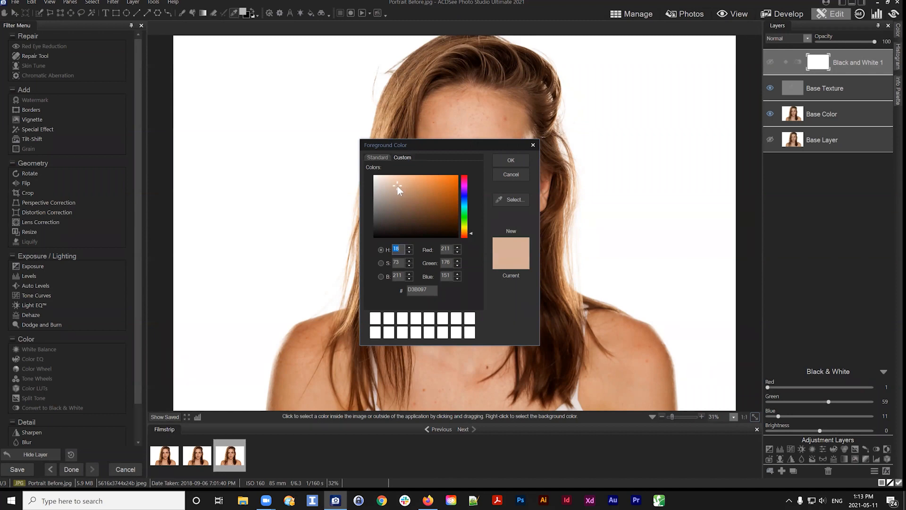
{"action": "key", "text": "Tab"}
{"action": "left_click", "coordinate": [515, 176]}
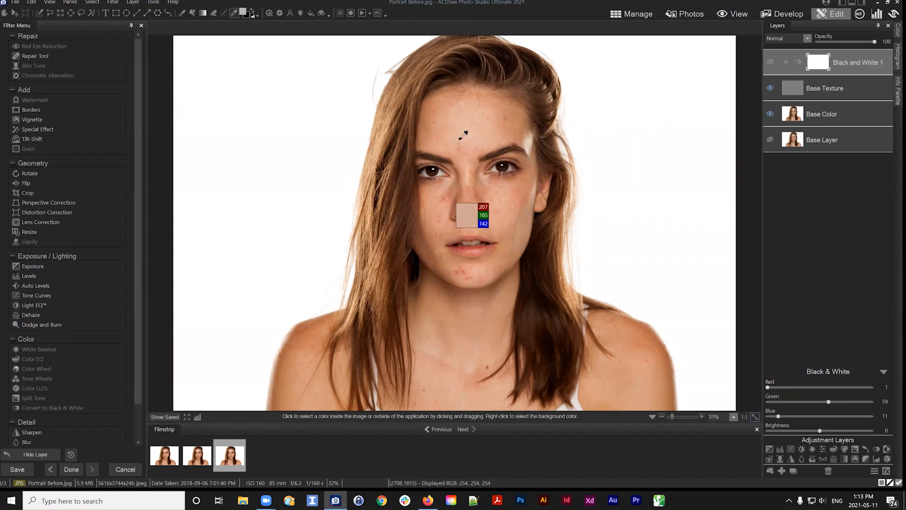
Toggle the Black & White layer on and off to compare, leaving it visible and selected
{"action": "left_click", "coordinate": [770, 61]}
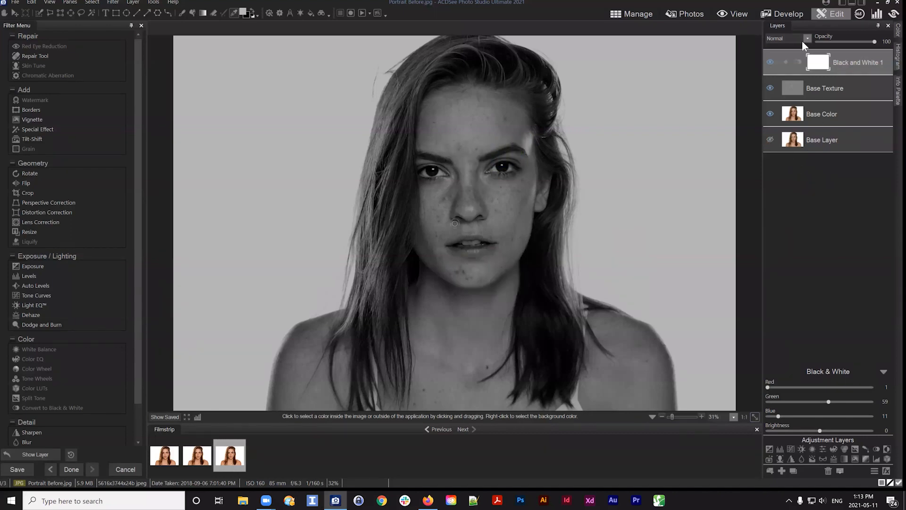
{"action": "left_click", "coordinate": [771, 60]}
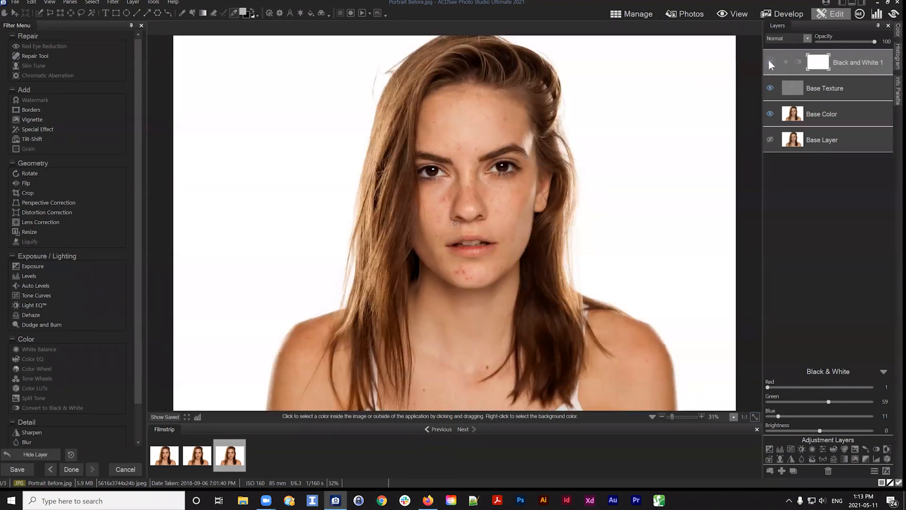
{"action": "left_click", "coordinate": [770, 62]}
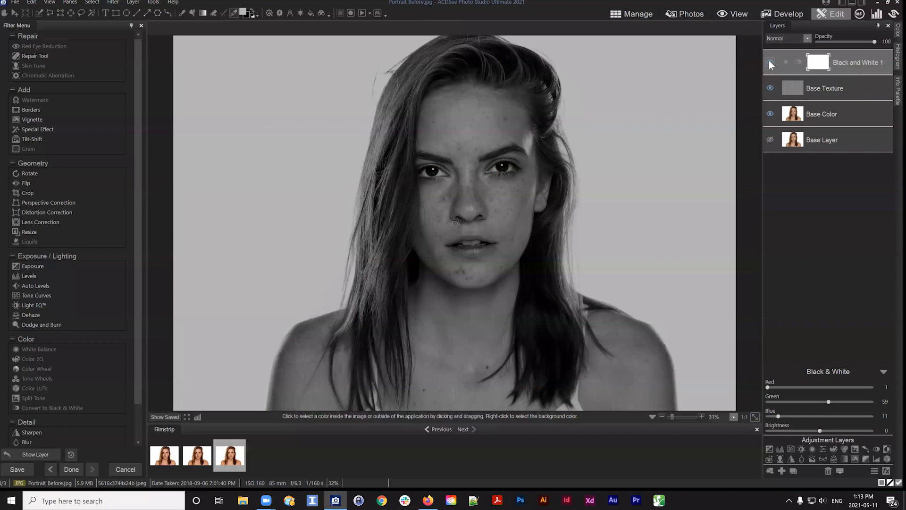
{"action": "left_click", "coordinate": [768, 61]}
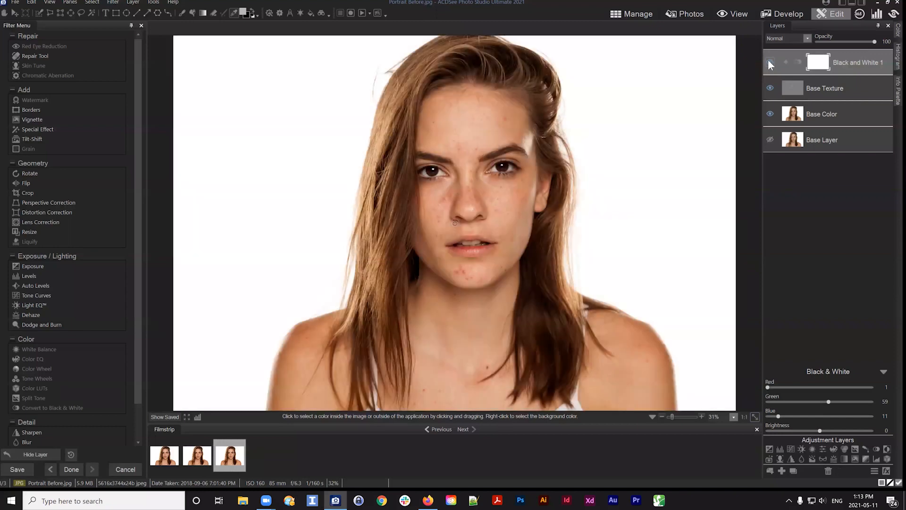
{"action": "left_click", "coordinate": [769, 60]}
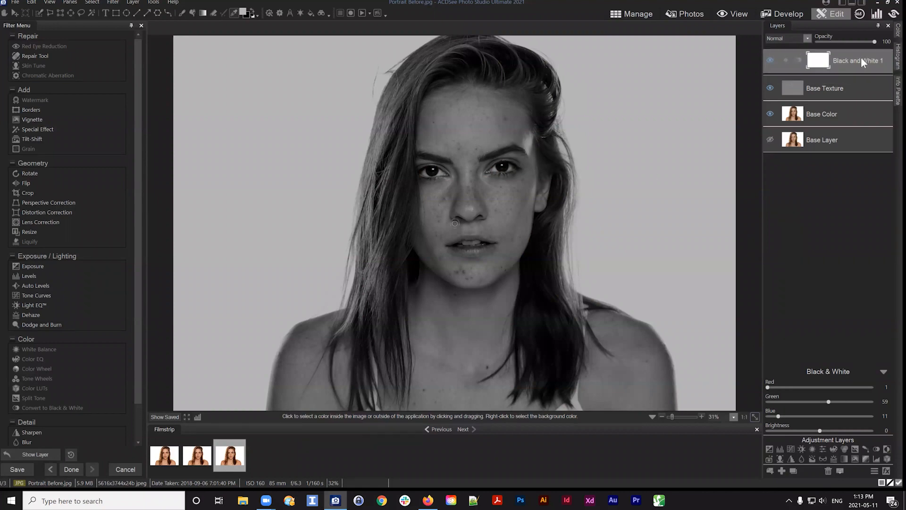
{"action": "left_click", "coordinate": [820, 90]}
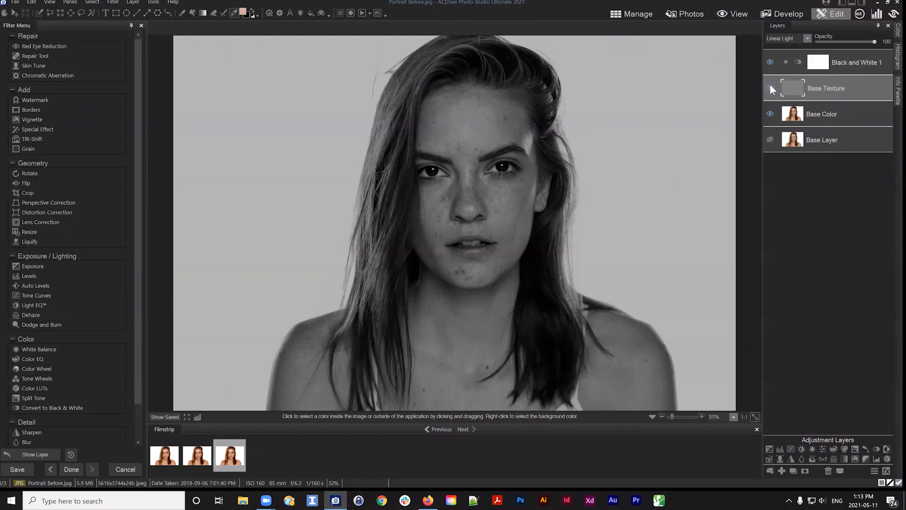
{"action": "left_click", "coordinate": [822, 118]}
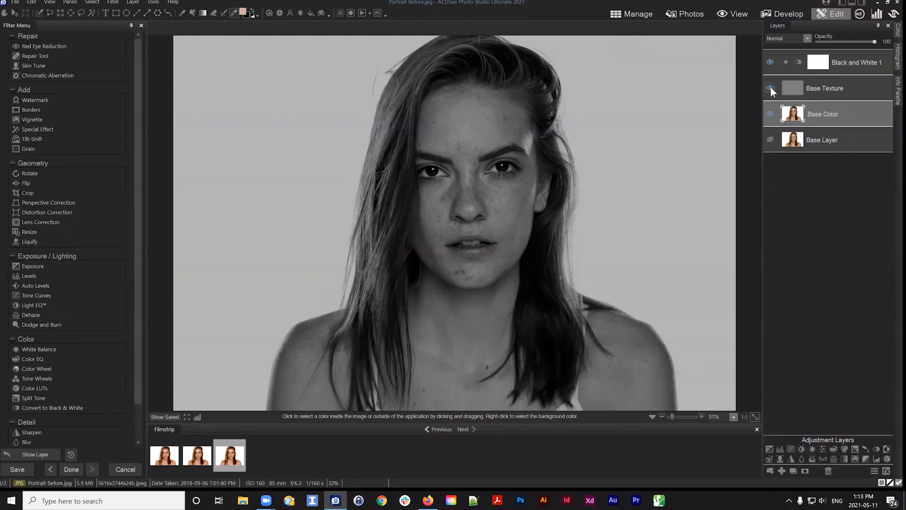
{"action": "left_click", "coordinate": [856, 60]}
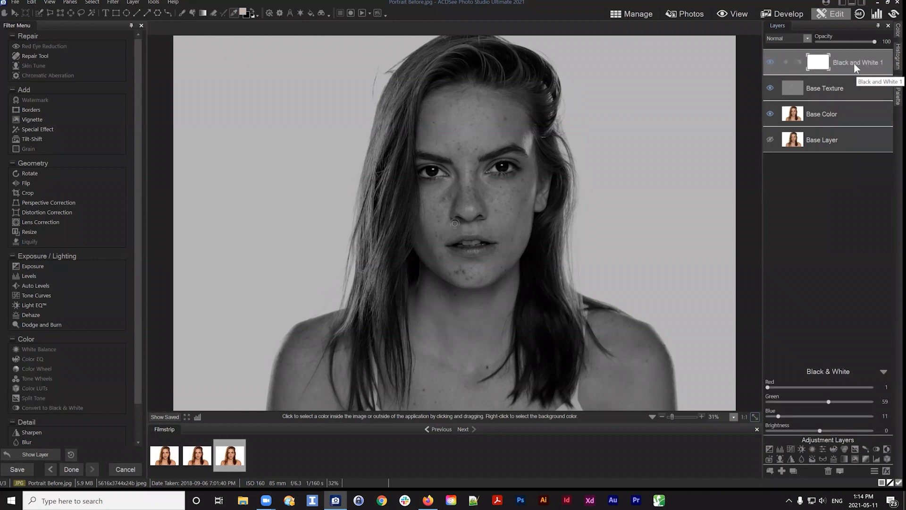
Hide the Base Texture layer and brush a Gaussian Blur of amount 77 over the facial skin on the Base Color layer
{"action": "left_click", "coordinate": [770, 89]}
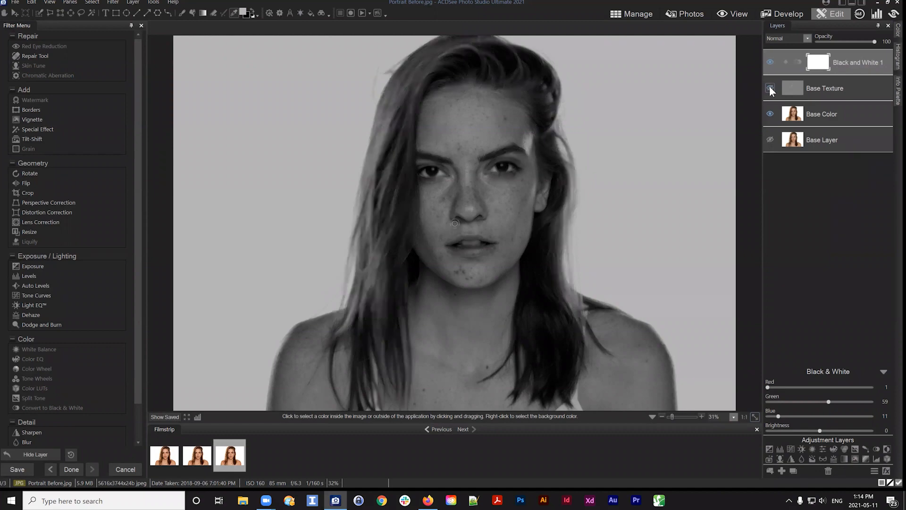
{"action": "left_click", "coordinate": [831, 111]}
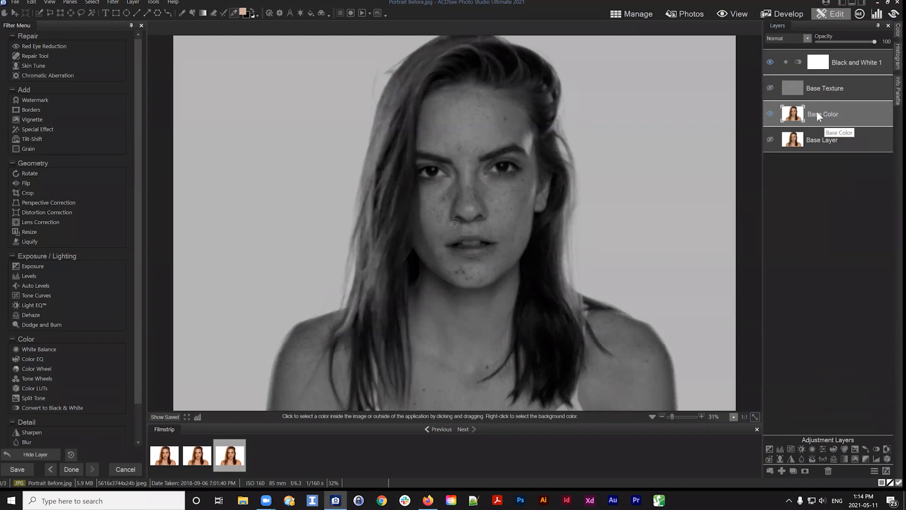
{"action": "scroll", "coordinate": [71, 266], "scroll_direction": "down", "scroll_amount": 3}
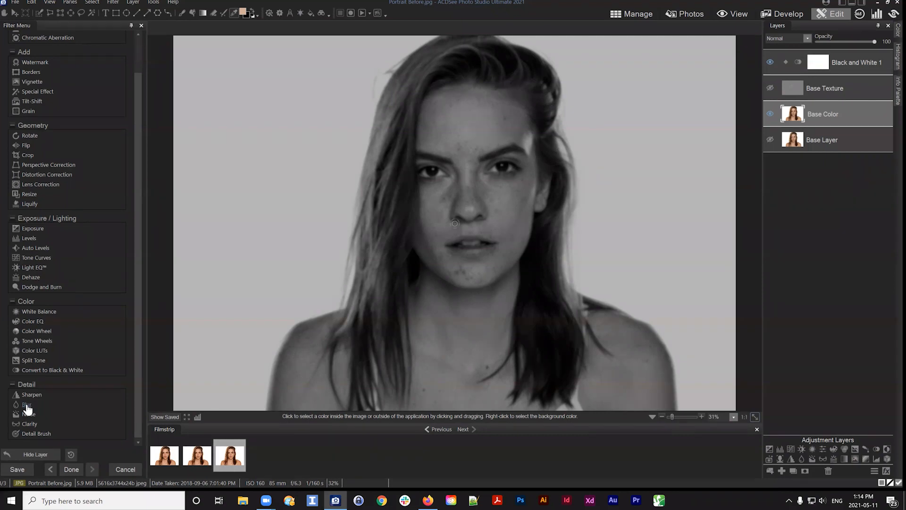
{"action": "left_click", "coordinate": [27, 406]}
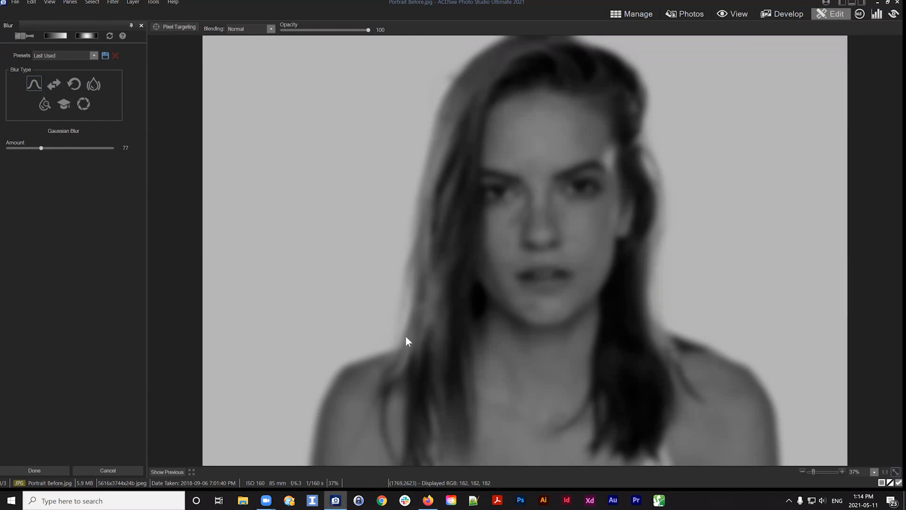
{"action": "left_click", "coordinate": [22, 35]}
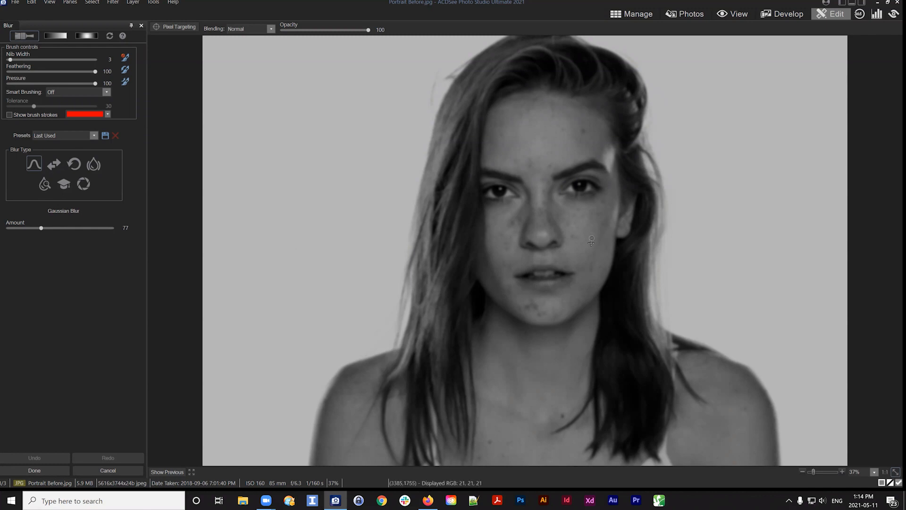
{"action": "scroll", "coordinate": [592, 283], "scroll_direction": "up", "scroll_amount": 2}
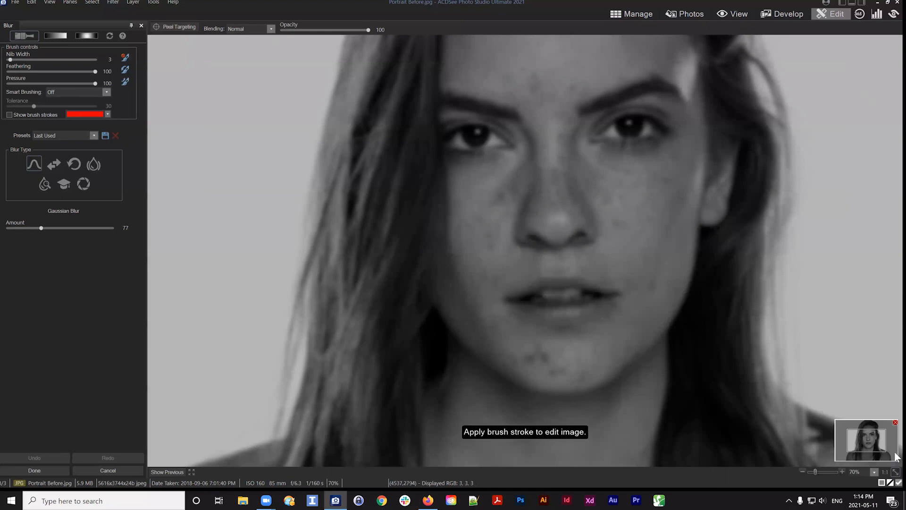
{"action": "left_click_drag", "start_coordinate": [878, 443], "coordinate": [872, 446]}
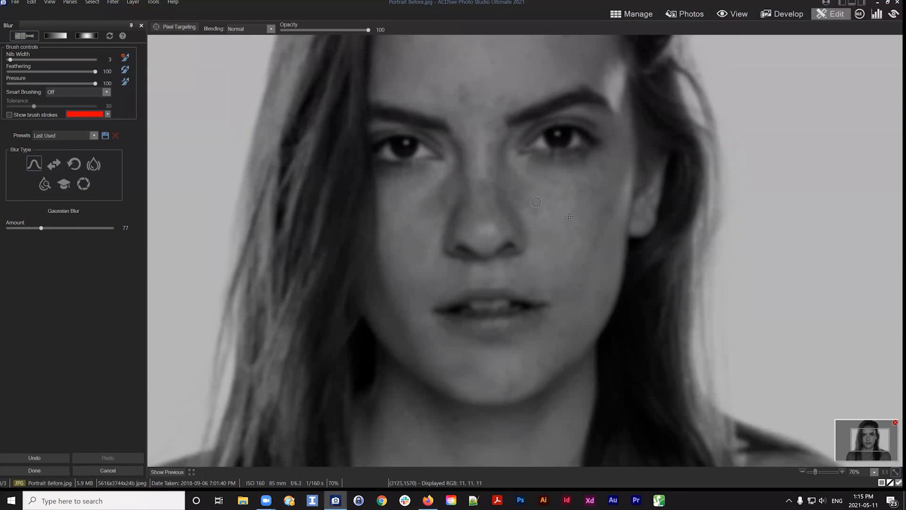
{"action": "left_click_drag", "start_coordinate": [566, 198], "coordinate": [571, 277]}
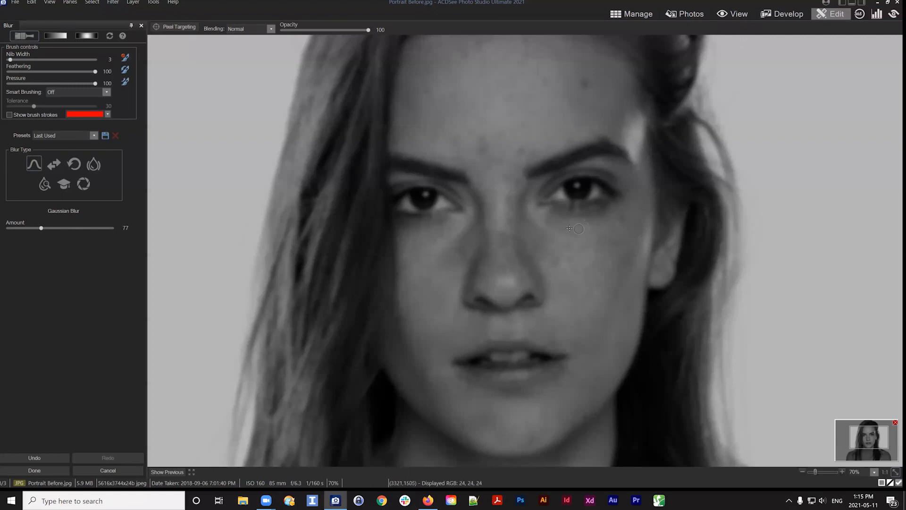
{"action": "left_click_drag", "start_coordinate": [508, 202], "coordinate": [496, 245]}
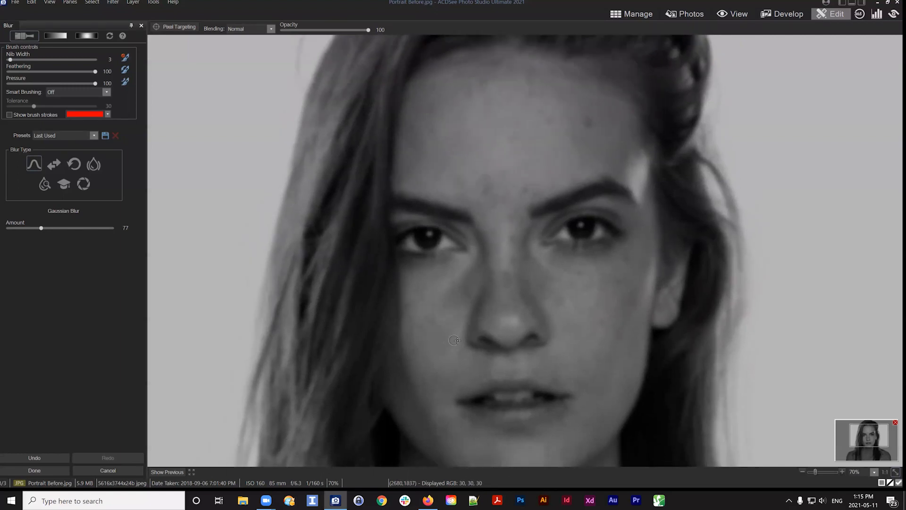
{"action": "left_click_drag", "start_coordinate": [448, 341], "coordinate": [437, 319]}
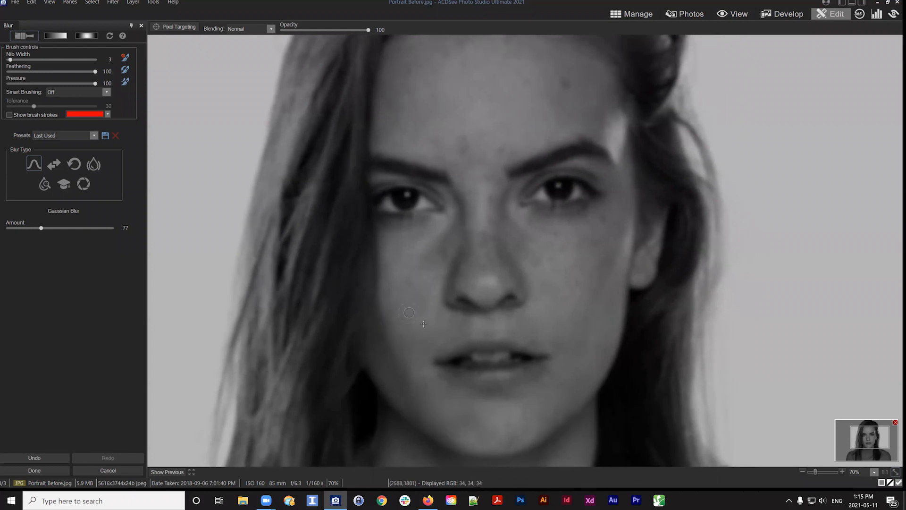
{"action": "left_click_drag", "start_coordinate": [429, 270], "coordinate": [451, 339]}
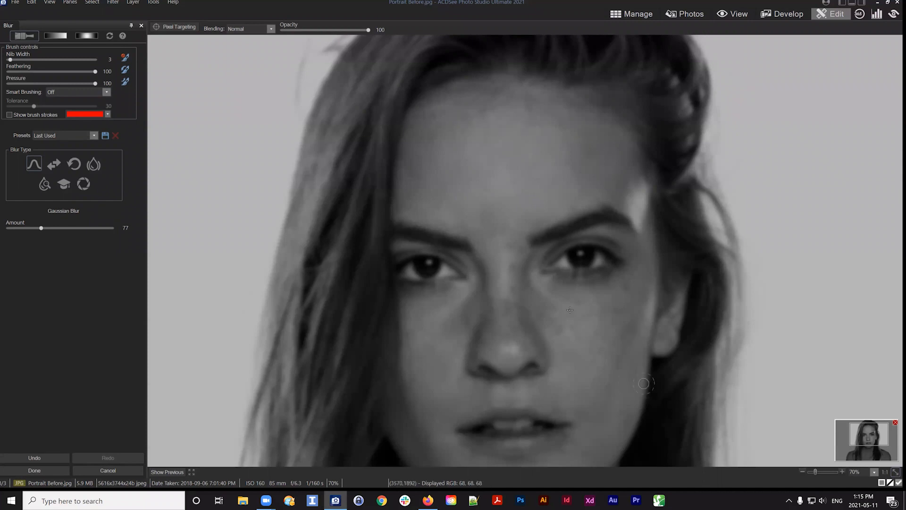
{"action": "left_click", "coordinate": [895, 472]}
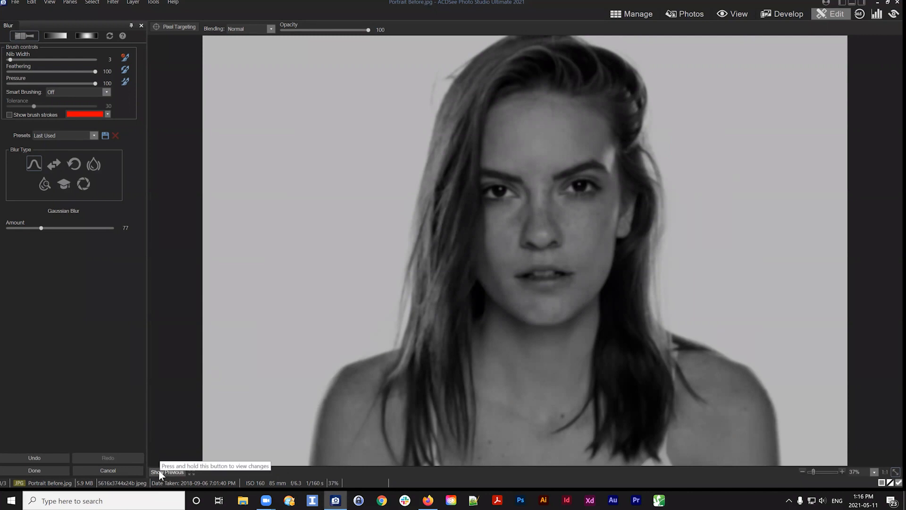
{"action": "mouse_move", "coordinate": [41, 227]}
{"action": "left_mouse_down"}
{"action": "mouse_move", "coordinate": [8, 226]}
{"action": "mouse_move", "coordinate": [71, 227]}
{"action": "mouse_move", "coordinate": [41, 225]}
{"action": "left_mouse_up"}
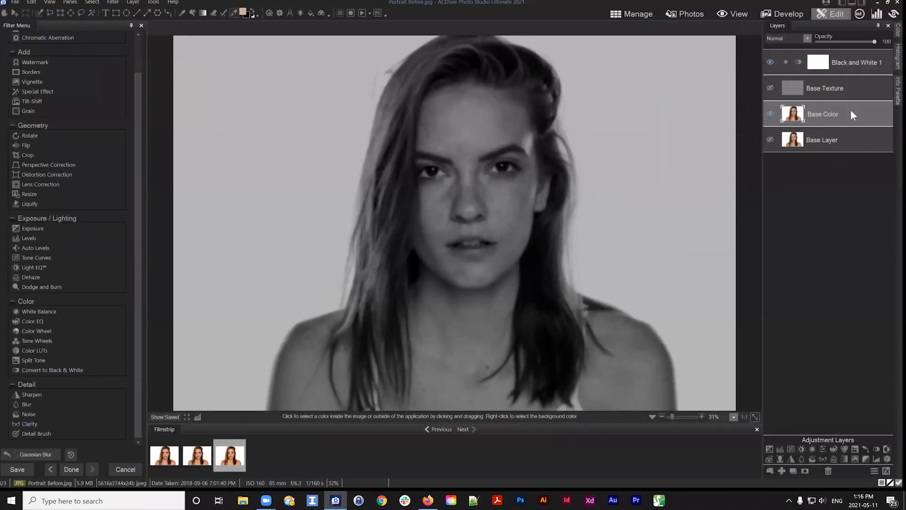
Toggle the Base Texture and Black & White layers on and off to compare, leaving both visible
{"action": "left_click", "coordinate": [770, 88]}
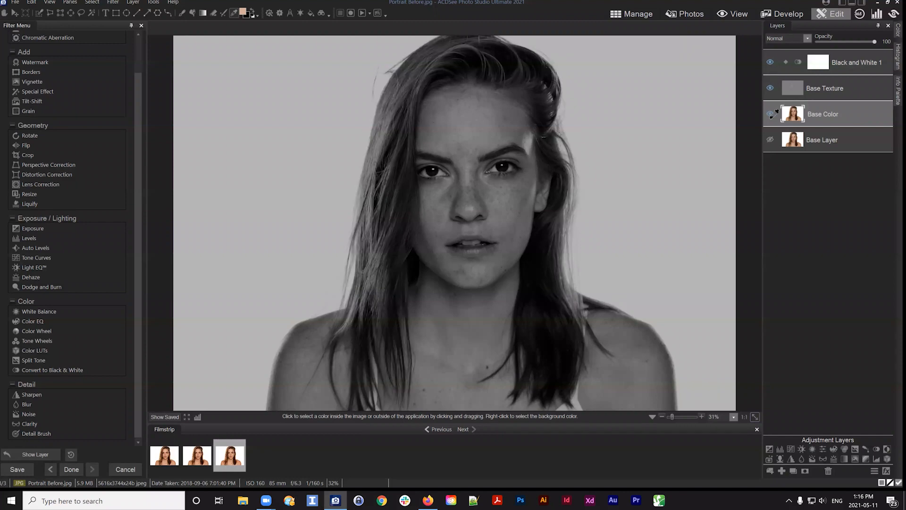
{"action": "left_click", "coordinate": [770, 61]}
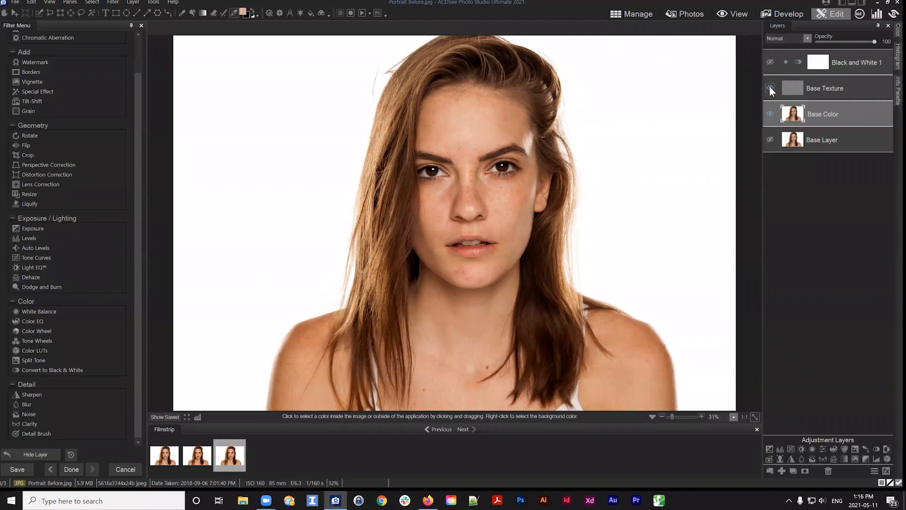
{"action": "left_click", "coordinate": [770, 88]}
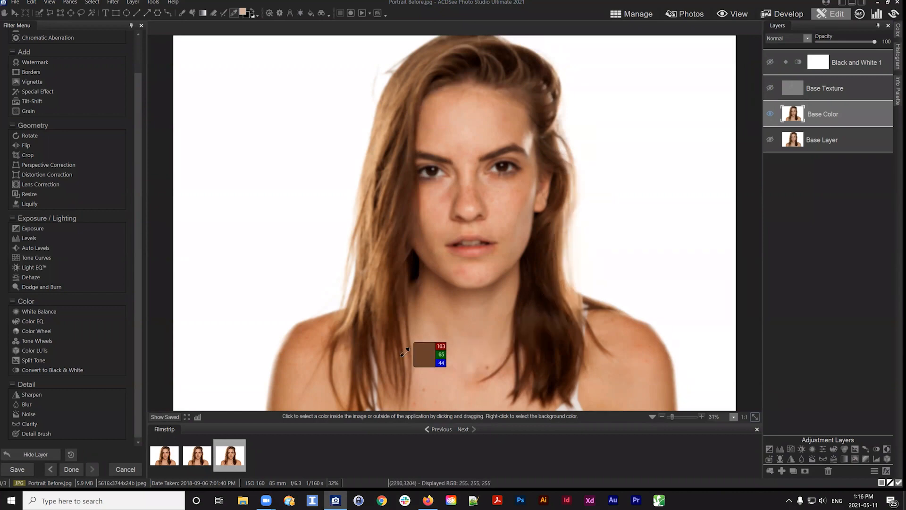
{"action": "left_click", "coordinate": [770, 89]}
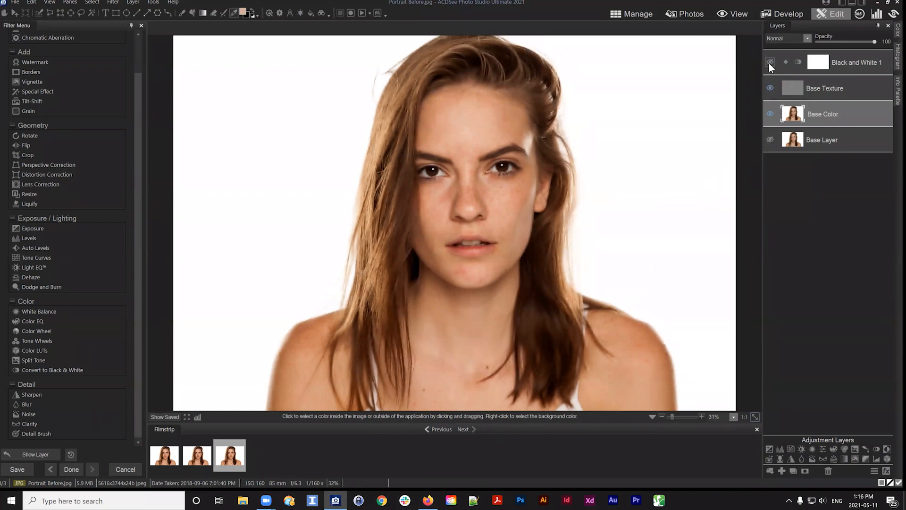
{"action": "left_click", "coordinate": [769, 63]}
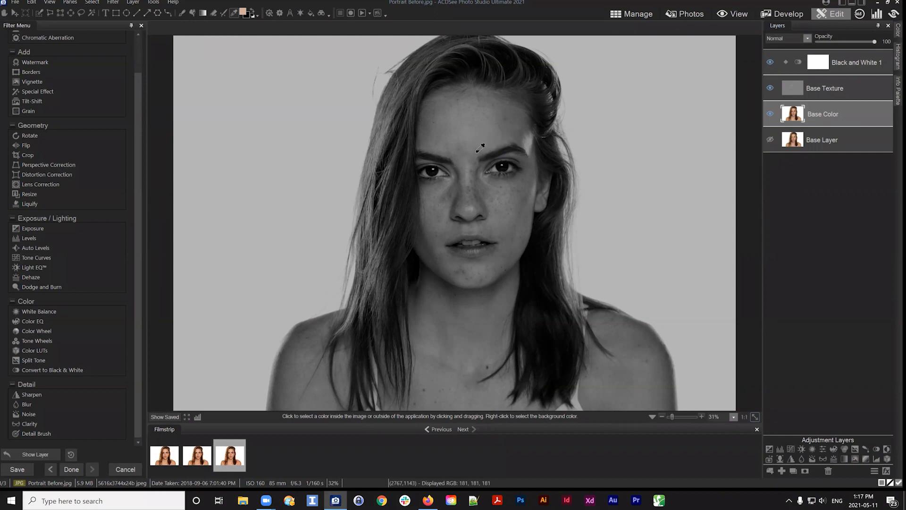
Select the Base Texture layer and hide the Base Color layer so only the texture shows
{"action": "left_click", "coordinate": [830, 85]}
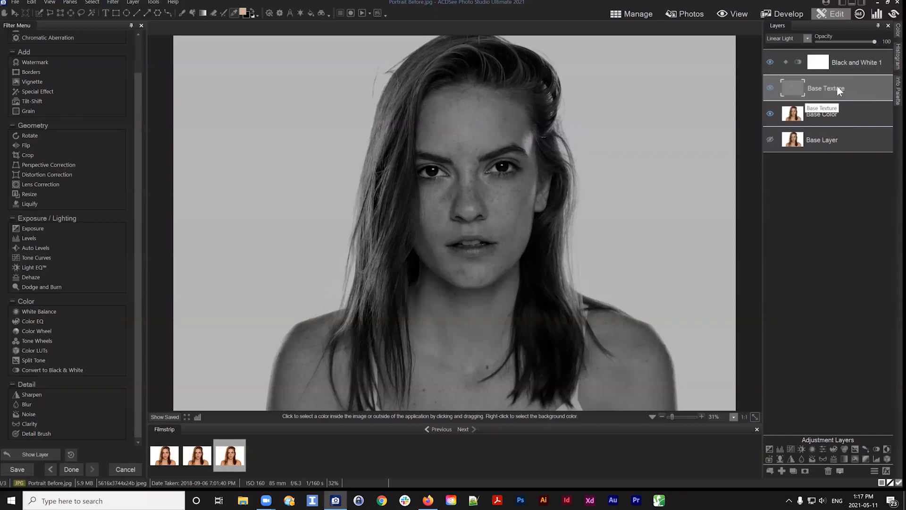
{"action": "left_click", "coordinate": [769, 113]}
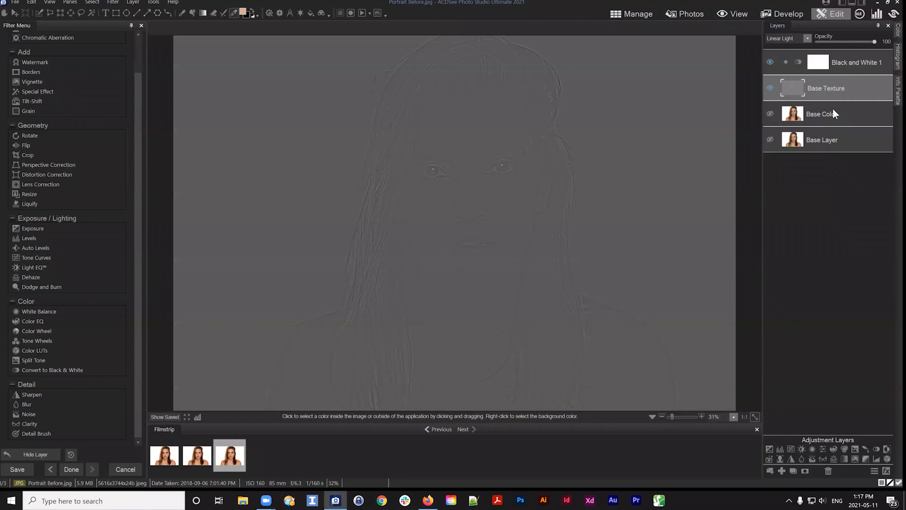
{"action": "left_click_drag", "start_coordinate": [822, 85], "coordinate": [823, 87]}
Open the Repair tool in Heal mode and heal a forehead blemish on the texture layer using a nearby source point
{"action": "scroll", "coordinate": [71, 104], "scroll_direction": "up", "scroll_amount": 2}
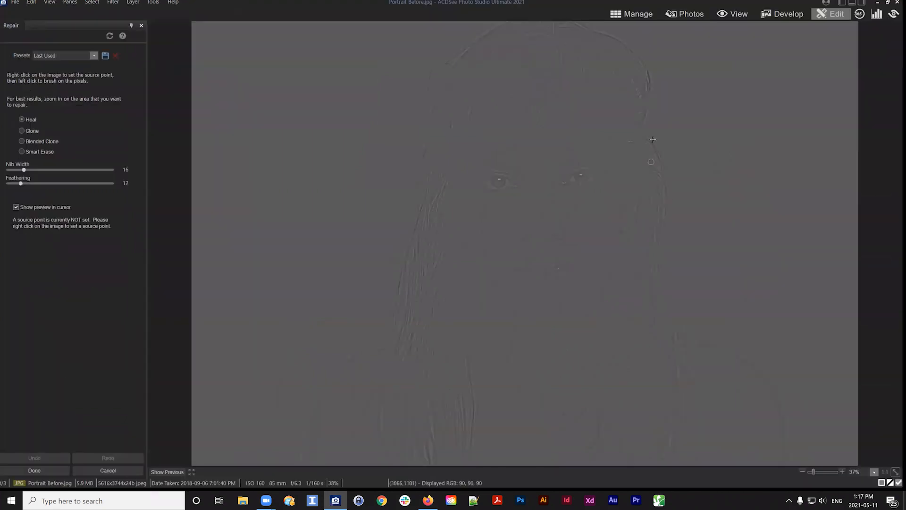
{"action": "scroll", "coordinate": [642, 192], "scroll_direction": "up", "scroll_amount": 3}
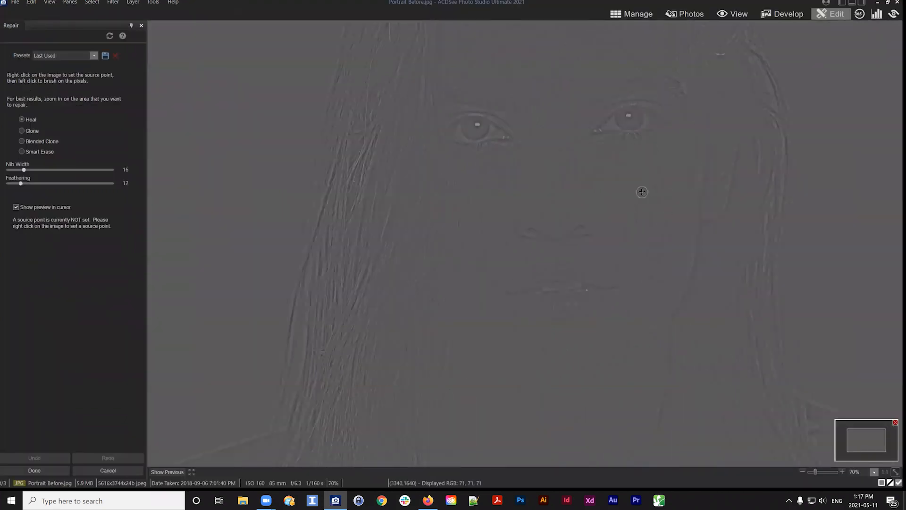
{"action": "mouse_move", "coordinate": [665, 172]}
{"action": "left_mouse_down"}
{"action": "mouse_move", "coordinate": [598, 292]}
{"action": "mouse_move", "coordinate": [621, 269]}
{"action": "mouse_move", "coordinate": [623, 245]}
{"action": "mouse_move", "coordinate": [627, 267]}
{"action": "left_mouse_up"}
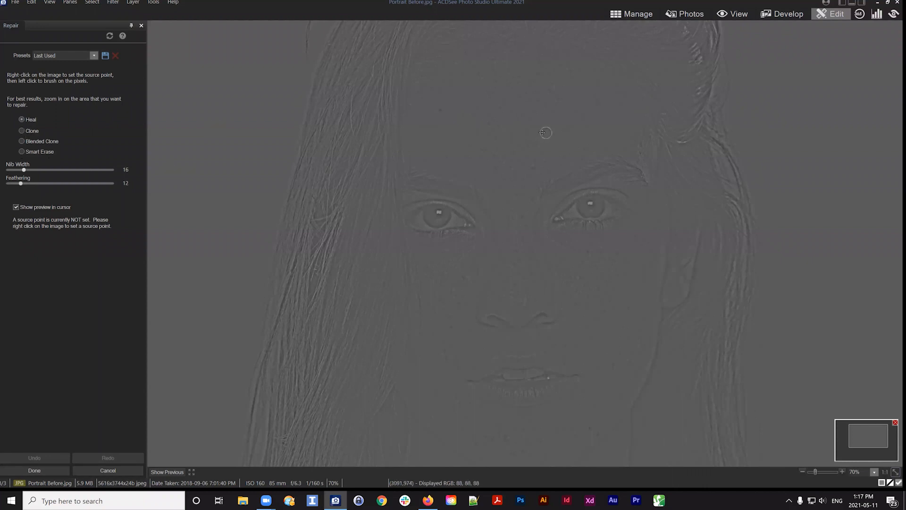
{"action": "right_click", "coordinate": [474, 126]}
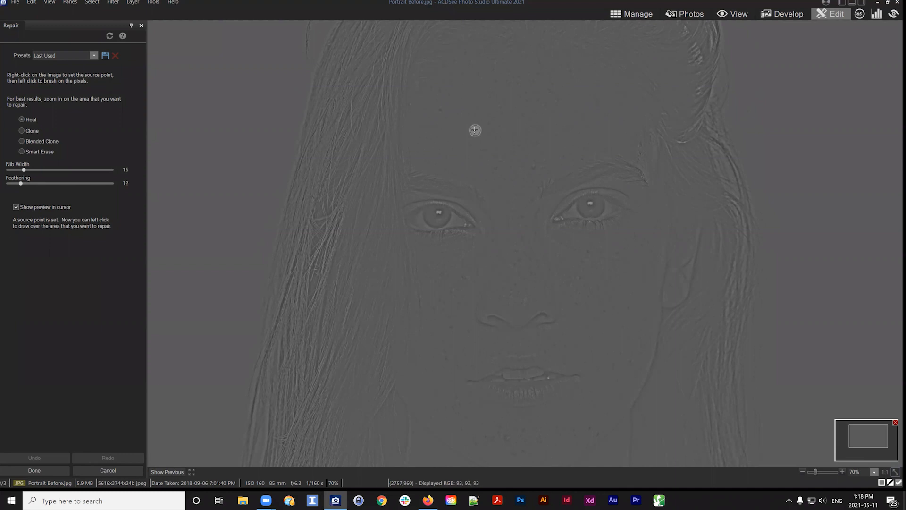
{"action": "left_click", "coordinate": [493, 154]}
Heal a blemish between the eyebrows, sampling clean texture from the forehead beside it
{"action": "mouse_move", "coordinate": [865, 431]}
{"action": "left_mouse_down"}
{"action": "mouse_move", "coordinate": [859, 441]}
{"action": "mouse_move", "coordinate": [873, 438]}
{"action": "left_mouse_up"}
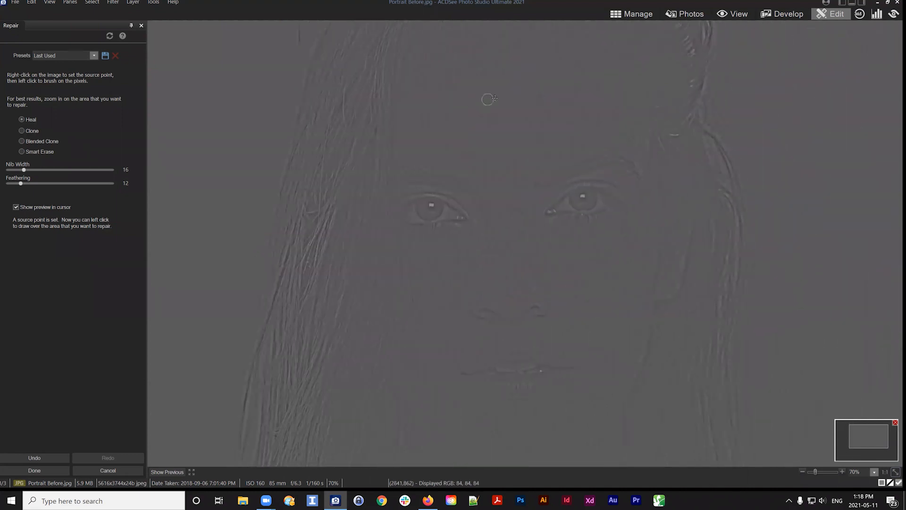
{"action": "scroll", "coordinate": [488, 99], "scroll_direction": "up", "scroll_amount": 6}
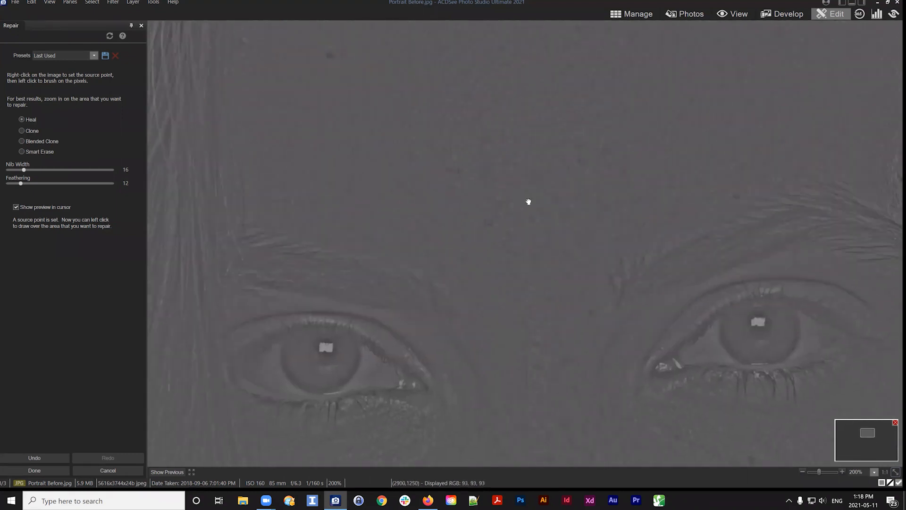
{"action": "left_click_drag", "start_coordinate": [529, 202], "coordinate": [541, 96]}
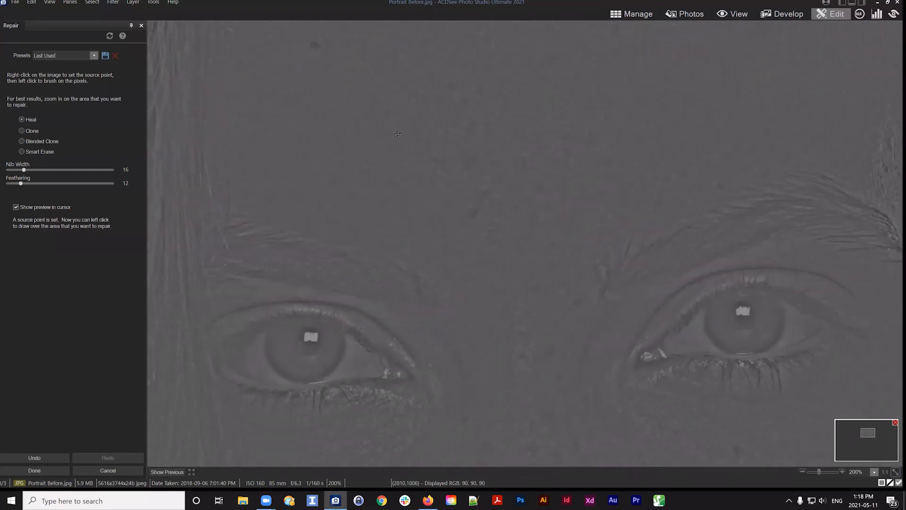
{"action": "right_click", "coordinate": [359, 158]}
{"action": "scroll", "coordinate": [336, 177], "scroll_direction": "down", "scroll_amount": 2}
{"action": "left_click", "coordinate": [427, 219]}
Heal several small forehead spots with a nib width of 14, sampling clean skin next to each
{"action": "right_click", "coordinate": [449, 264]}
{"action": "left_click_drag", "start_coordinate": [679, 148], "coordinate": [670, 330]}
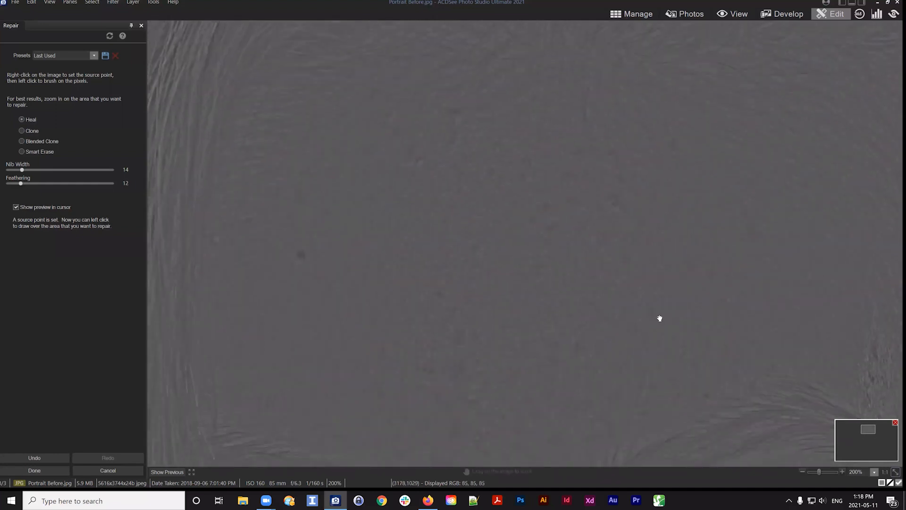
{"action": "right_click", "coordinate": [632, 254]}
{"action": "left_click", "coordinate": [605, 236]}
{"action": "right_click", "coordinate": [645, 208]}
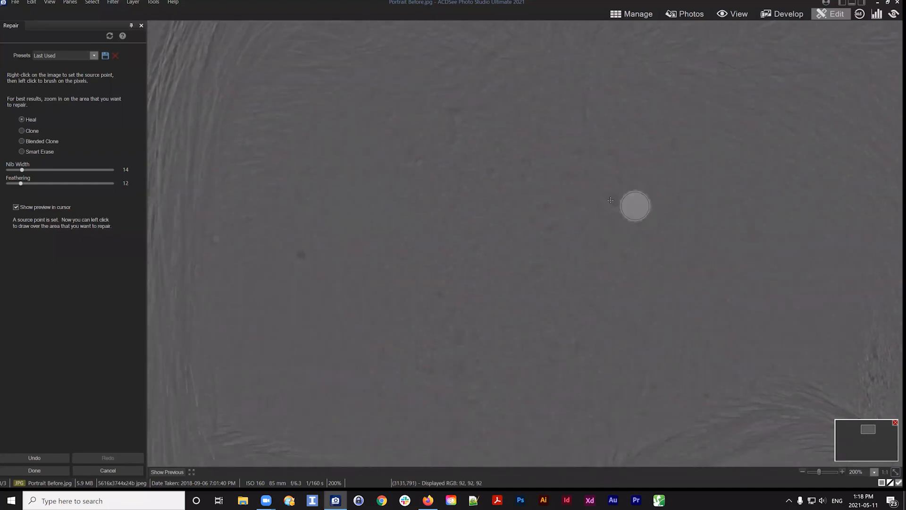
{"action": "left_click", "coordinate": [612, 198]}
{"action": "right_click", "coordinate": [650, 169]}
{"action": "left_click", "coordinate": [608, 154]}
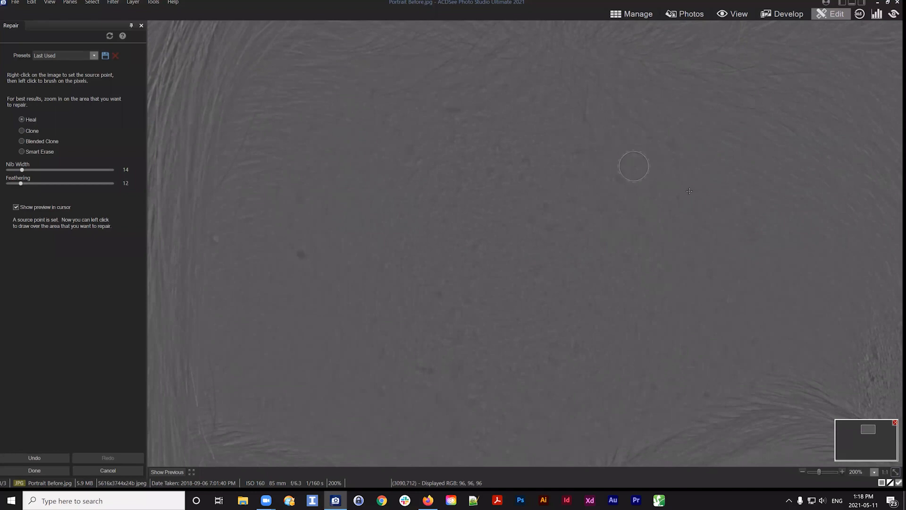
Heal the remaining forehead spots on the texture layer, setting a fresh nearby source point for each
{"action": "right_click", "coordinate": [687, 211]}
{"action": "left_click", "coordinate": [643, 196]}
{"action": "right_click", "coordinate": [548, 174]}
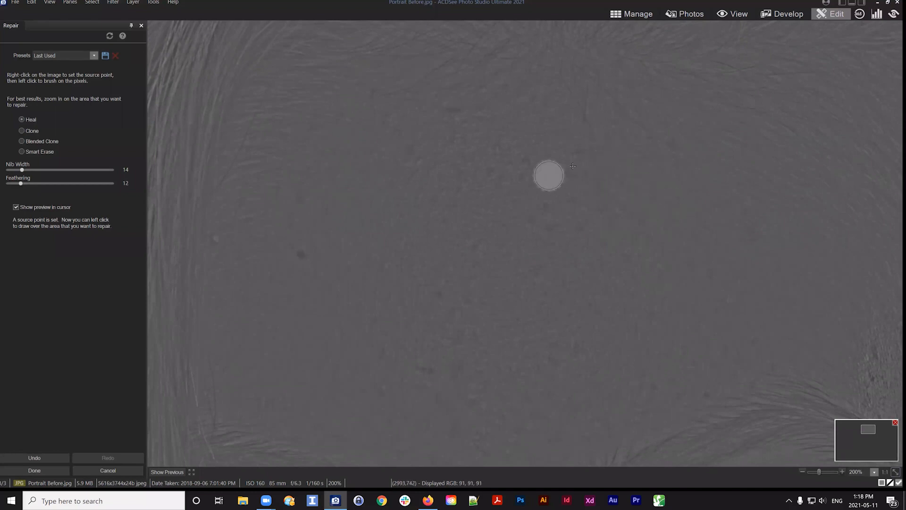
{"action": "left_click", "coordinate": [581, 151]}
{"action": "right_click", "coordinate": [528, 178]}
{"action": "left_click", "coordinate": [525, 157]}
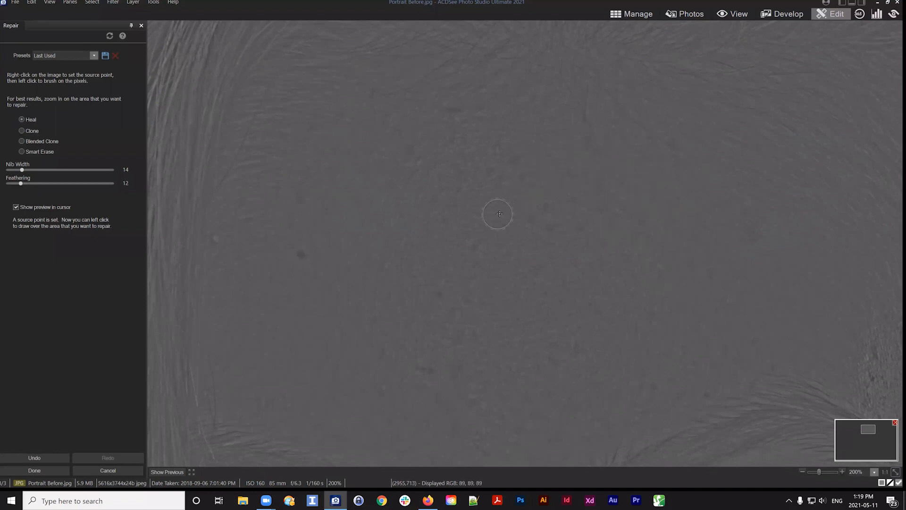
{"action": "right_click", "coordinate": [522, 127]}
{"action": "left_click", "coordinate": [498, 148]}
{"action": "scroll", "coordinate": [496, 127], "scroll_direction": "up", "scroll_amount": 2}
{"action": "right_click", "coordinate": [461, 122]}
{"action": "left_click", "coordinate": [407, 168]}
{"action": "right_click", "coordinate": [455, 137]}
Navigate the zoomed view to examine the skin below the eyes and across the cheeks
{"action": "scroll", "coordinate": [393, 214], "scroll_direction": "down", "scroll_amount": 2}
{"action": "scroll", "coordinate": [393, 215], "scroll_direction": "down", "scroll_amount": 3}
{"action": "left_click_drag", "start_coordinate": [507, 175], "coordinate": [487, 94]}
{"action": "left_click_drag", "start_coordinate": [711, 179], "coordinate": [686, 98]}
{"action": "mouse_move", "coordinate": [475, 296]}
{"action": "left_mouse_down"}
{"action": "mouse_move", "coordinate": [593, 168]}
{"action": "mouse_move", "coordinate": [584, 182]}
{"action": "left_mouse_up"}
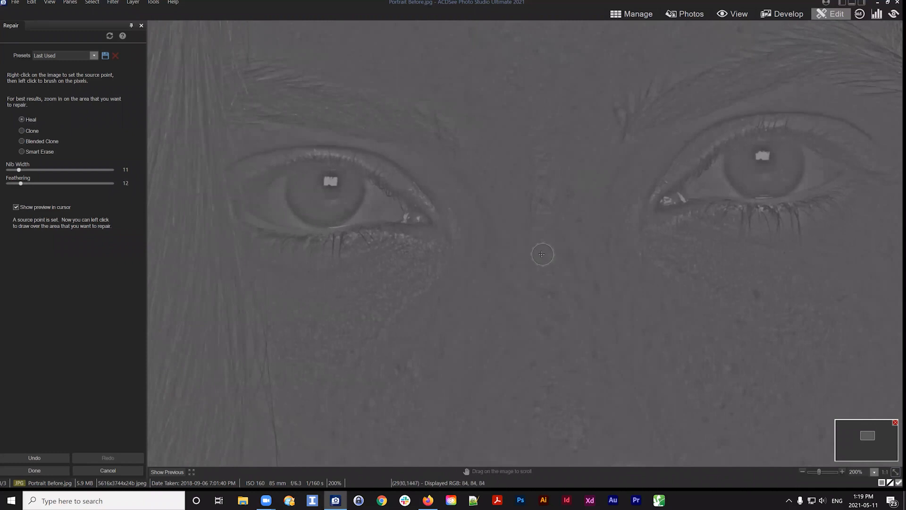
{"action": "scroll", "coordinate": [546, 241], "scroll_direction": "up", "scroll_amount": 2}
{"action": "left_click_drag", "start_coordinate": [539, 209], "coordinate": [540, 201]}
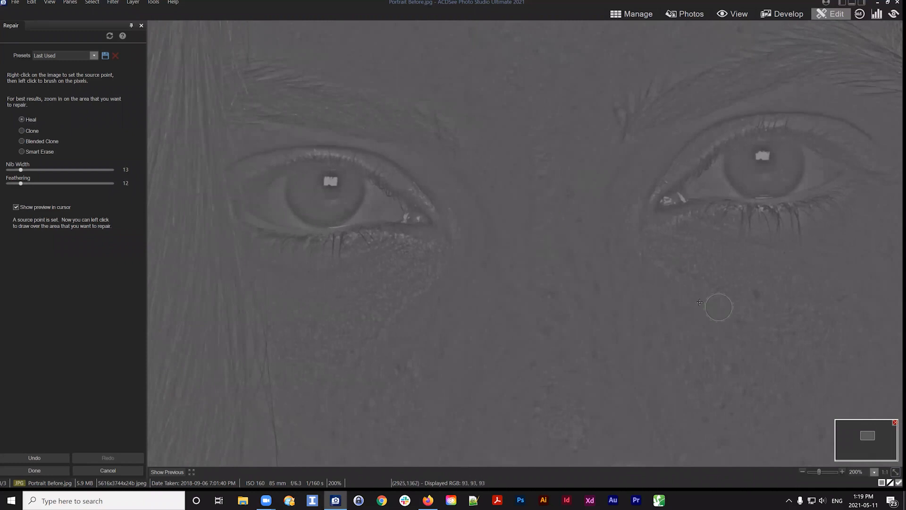
{"action": "left_click_drag", "start_coordinate": [554, 293], "coordinate": [409, 164]}
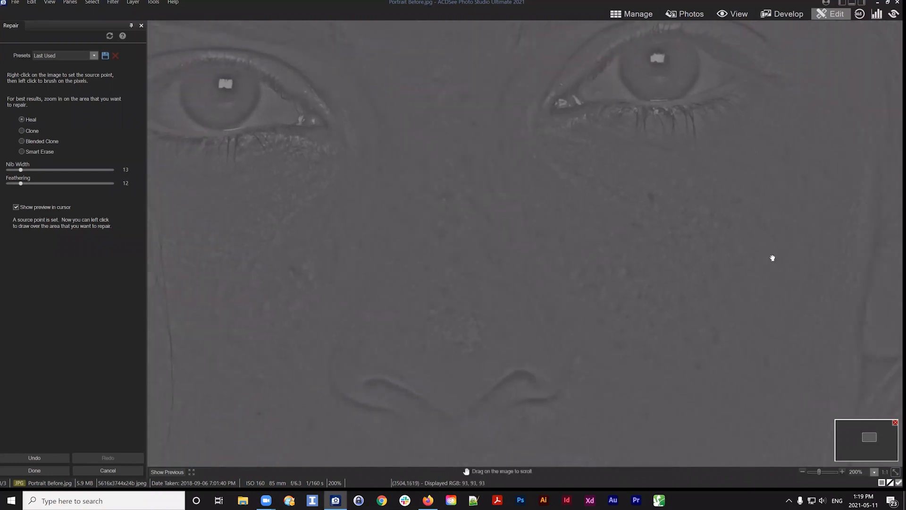
Heal a small spot on the cheek below the eye
{"action": "left_click_drag", "start_coordinate": [771, 257], "coordinate": [684, 234]}
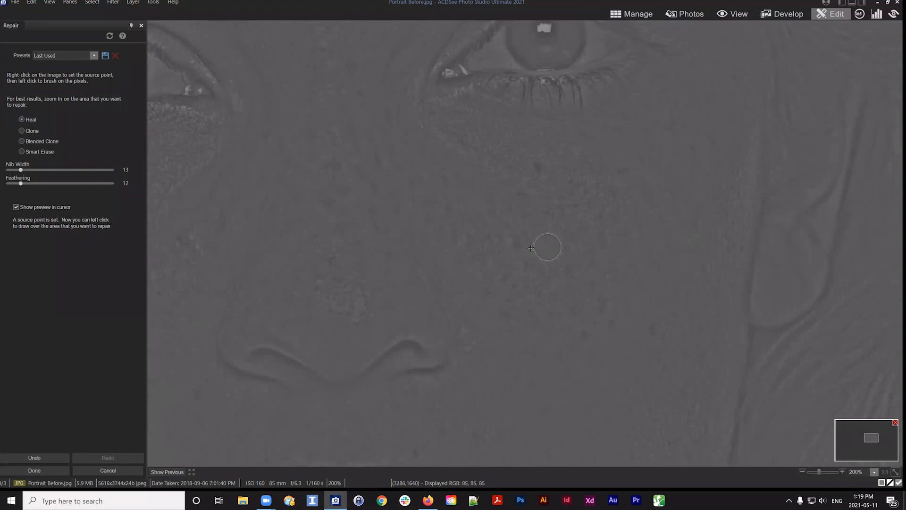
{"action": "left_click", "coordinate": [509, 241]}
Try retouching a cheek spot in Clone mode, undo the clone strokes and switch back to Heal
{"action": "mouse_move", "coordinate": [705, 229]}
{"action": "left_mouse_down"}
{"action": "mouse_move", "coordinate": [710, 261]}
{"action": "mouse_move", "coordinate": [793, 197]}
{"action": "left_mouse_up"}
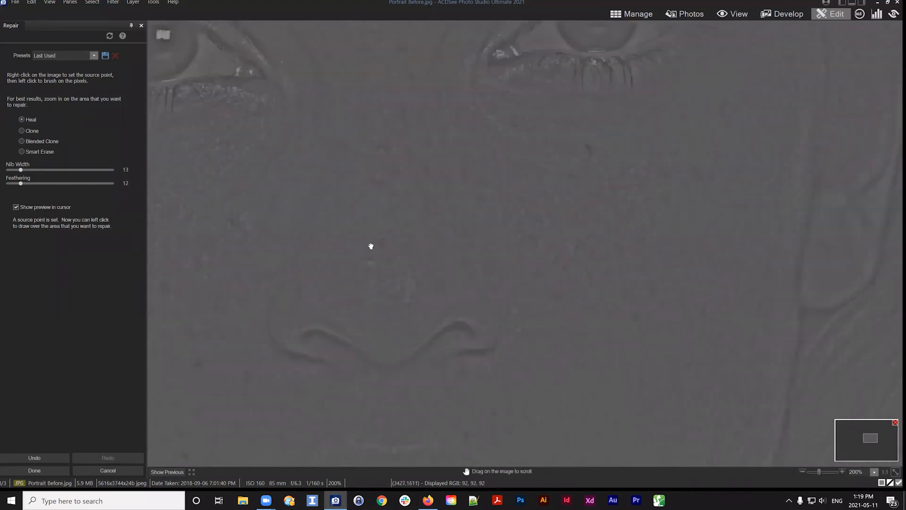
{"action": "left_click_drag", "start_coordinate": [371, 246], "coordinate": [659, 200]}
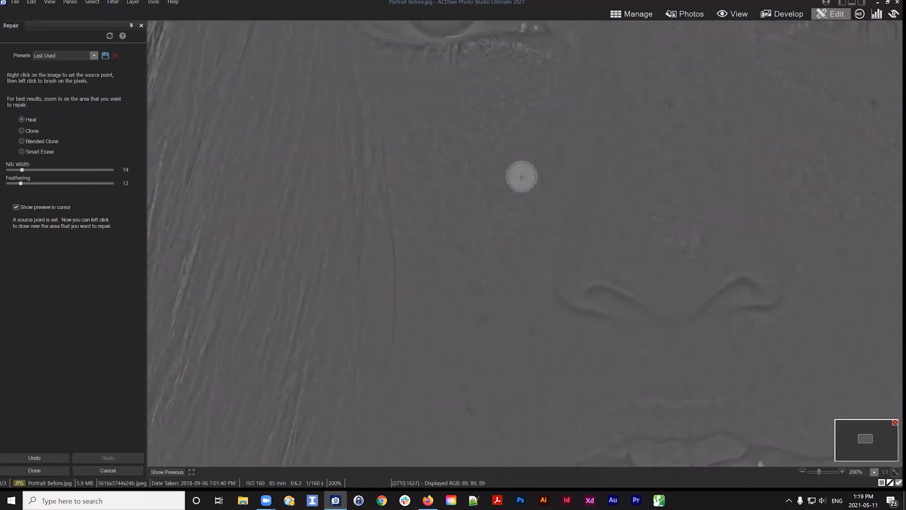
{"action": "right_click", "coordinate": [437, 223]}
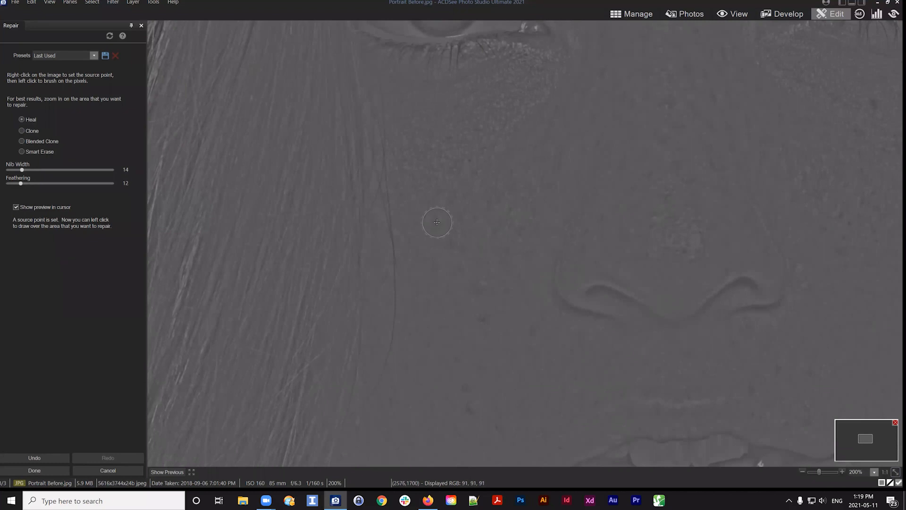
{"action": "left_click", "coordinate": [28, 131]}
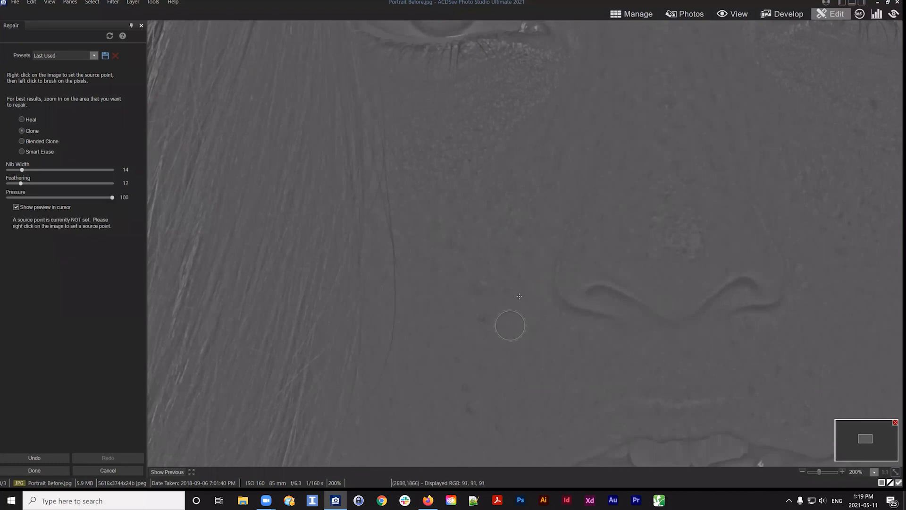
{"action": "left_click_drag", "start_coordinate": [483, 265], "coordinate": [529, 332]}
{"action": "right_click", "coordinate": [372, 211]}
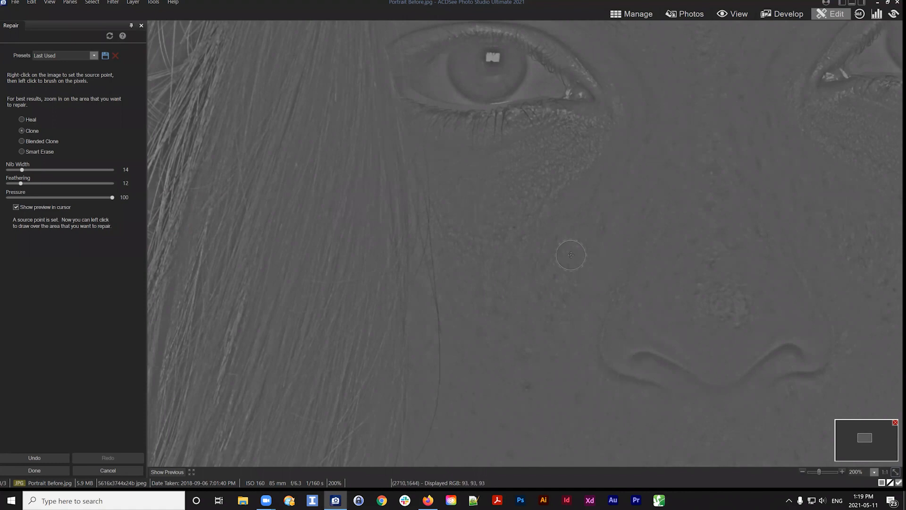
{"action": "key", "text": "ctrl+z"}
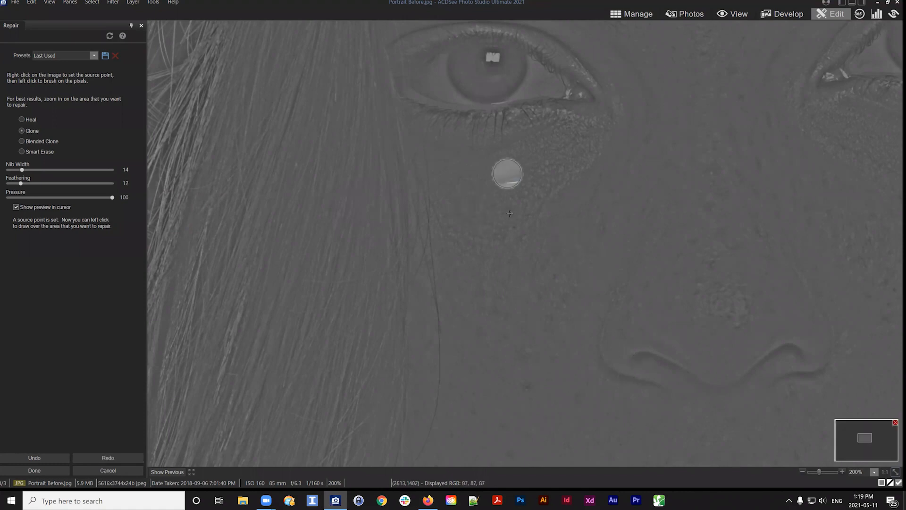
{"action": "left_click", "coordinate": [496, 200]}
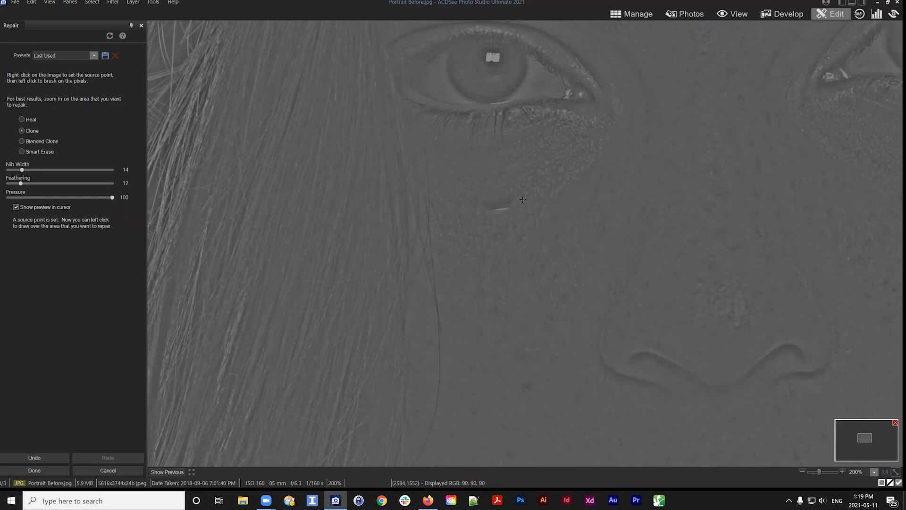
{"action": "key", "text": "ctrl+z"}
{"action": "left_click", "coordinate": [28, 120]}
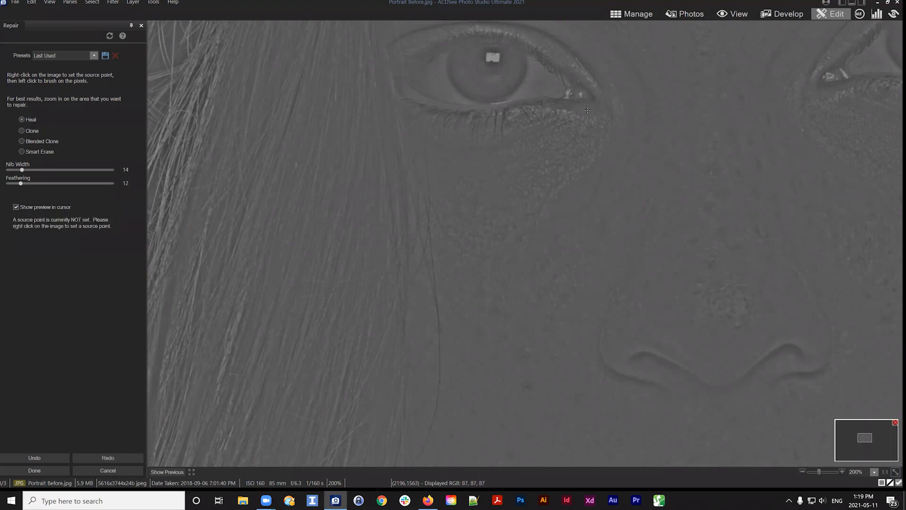
Heal spots below the eye and beside the nose, setting new source points and narrowing the nib to 12
{"action": "right_click", "coordinate": [488, 92]}
{"action": "mouse_move", "coordinate": [501, 212]}
{"action": "left_mouse_down"}
{"action": "mouse_move", "coordinate": [486, 224]}
{"action": "mouse_move", "coordinate": [483, 194]}
{"action": "mouse_move", "coordinate": [492, 212]}
{"action": "mouse_move", "coordinate": [532, 210]}
{"action": "left_mouse_up"}
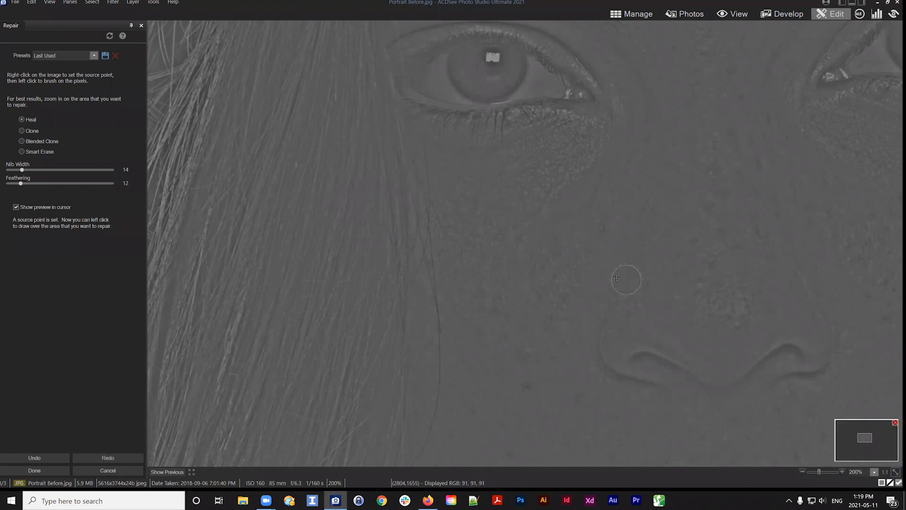
{"action": "mouse_move", "coordinate": [547, 257]}
{"action": "left_mouse_down"}
{"action": "mouse_move", "coordinate": [505, 155]}
{"action": "mouse_move", "coordinate": [414, 179]}
{"action": "mouse_move", "coordinate": [391, 203]}
{"action": "left_mouse_up"}
{"action": "right_click", "coordinate": [501, 241]}
{"action": "scroll", "coordinate": [510, 239], "scroll_direction": "down", "scroll_amount": 2}
{"action": "left_click_drag", "start_coordinate": [501, 241], "coordinate": [491, 227]}
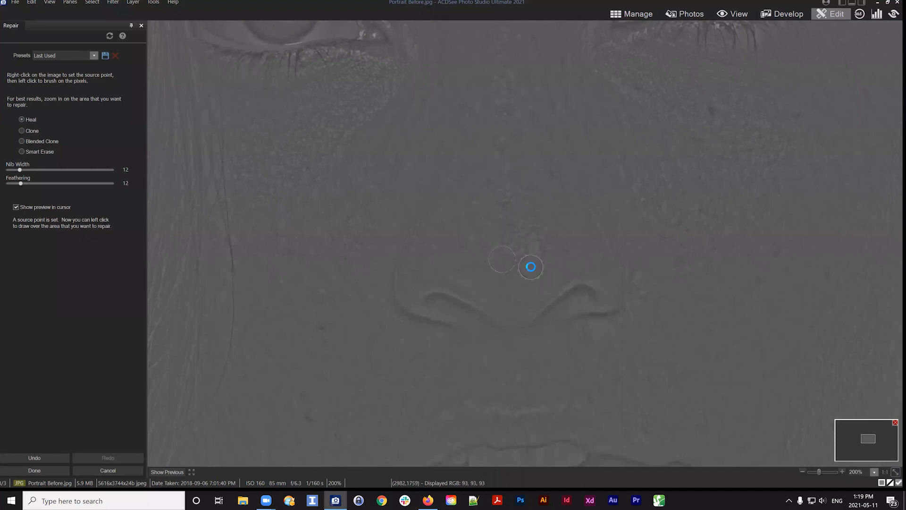
Heal spots on the cheek and above the upper lip, widening the nib to 14 and sampling fresh clean skin
{"action": "right_click", "coordinate": [713, 247]}
{"action": "left_click_drag", "start_coordinate": [727, 261], "coordinate": [582, 236]}
{"action": "left_click_drag", "start_coordinate": [608, 305], "coordinate": [647, 220]}
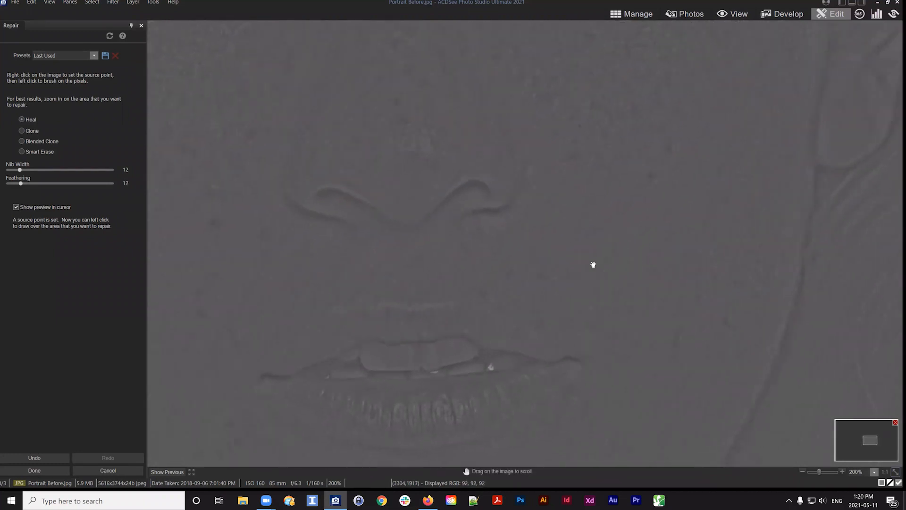
{"action": "mouse_move", "coordinate": [593, 263]}
{"action": "left_mouse_down"}
{"action": "mouse_move", "coordinate": [666, 231]}
{"action": "mouse_move", "coordinate": [688, 195]}
{"action": "mouse_move", "coordinate": [764, 154]}
{"action": "mouse_move", "coordinate": [736, 174]}
{"action": "left_mouse_up"}
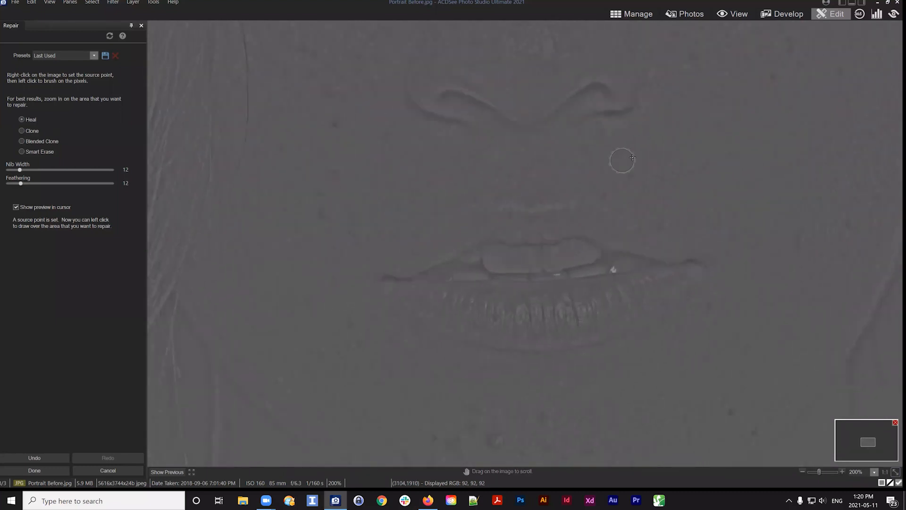
{"action": "scroll", "coordinate": [632, 150], "scroll_direction": "up", "scroll_amount": 2}
{"action": "right_click", "coordinate": [632, 149]}
{"action": "left_click", "coordinate": [601, 132]}
Set the feathering to 44 and heal spots on the cheek beside the mouth
{"action": "mouse_move", "coordinate": [477, 174]}
{"action": "left_mouse_down"}
{"action": "mouse_move", "coordinate": [583, 216]}
{"action": "mouse_move", "coordinate": [576, 222]}
{"action": "mouse_move", "coordinate": [565, 175]}
{"action": "left_mouse_up"}
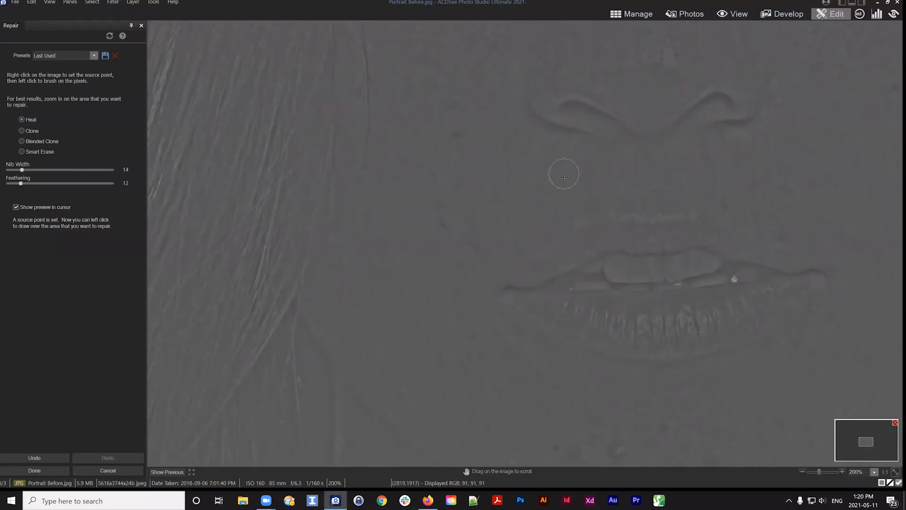
{"action": "left_click_drag", "start_coordinate": [21, 182], "coordinate": [71, 182]}
{"action": "left_click", "coordinate": [434, 200]}
{"action": "left_click_drag", "start_coordinate": [9, 184], "coordinate": [57, 183]}
{"action": "left_click", "coordinate": [473, 155]}
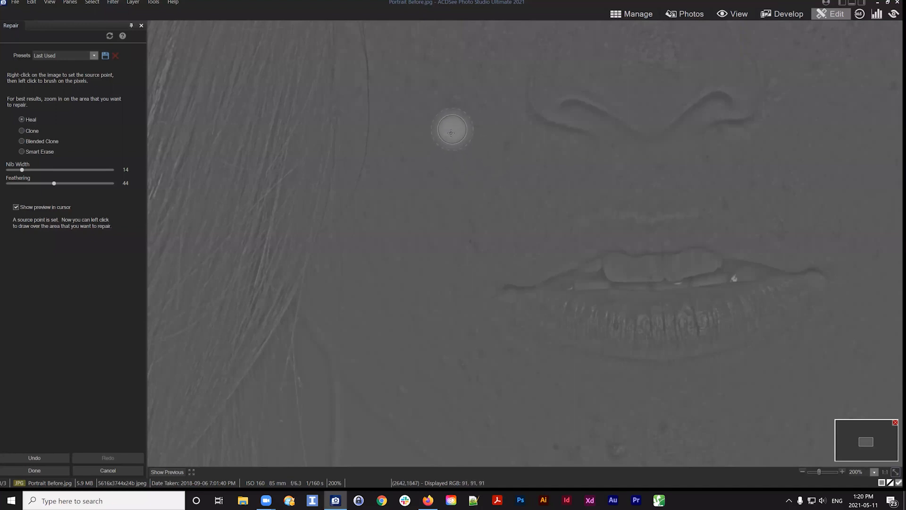
{"action": "left_click", "coordinate": [454, 131]}
Heal spots on the chin below the lower lip with a nib width of 14
{"action": "left_click_drag", "start_coordinate": [535, 217], "coordinate": [427, 86]}
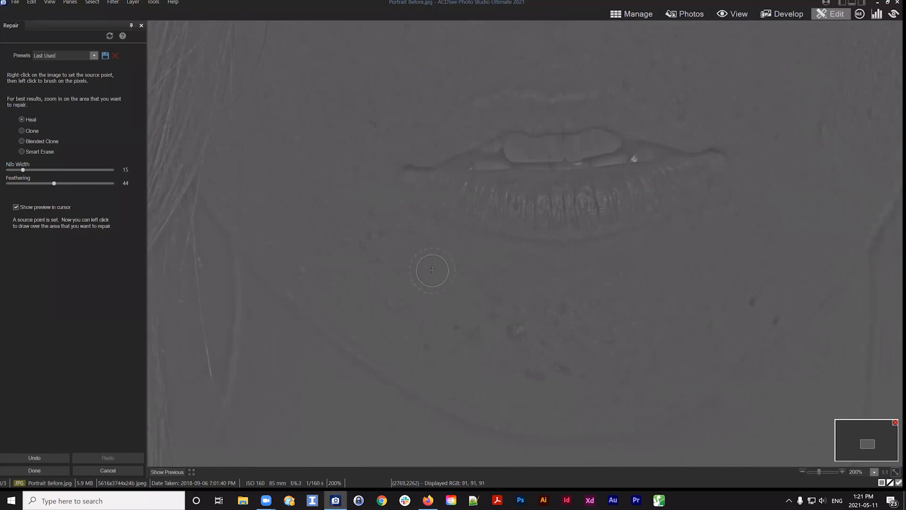
{"action": "scroll", "coordinate": [432, 269], "scroll_direction": "up", "scroll_amount": 17}
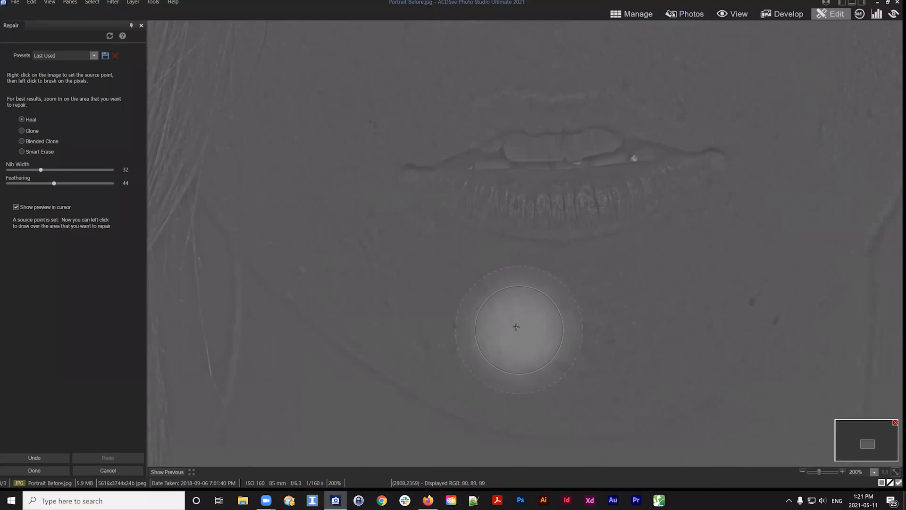
{"action": "scroll", "coordinate": [407, 297], "scroll_direction": "down", "scroll_amount": 6}
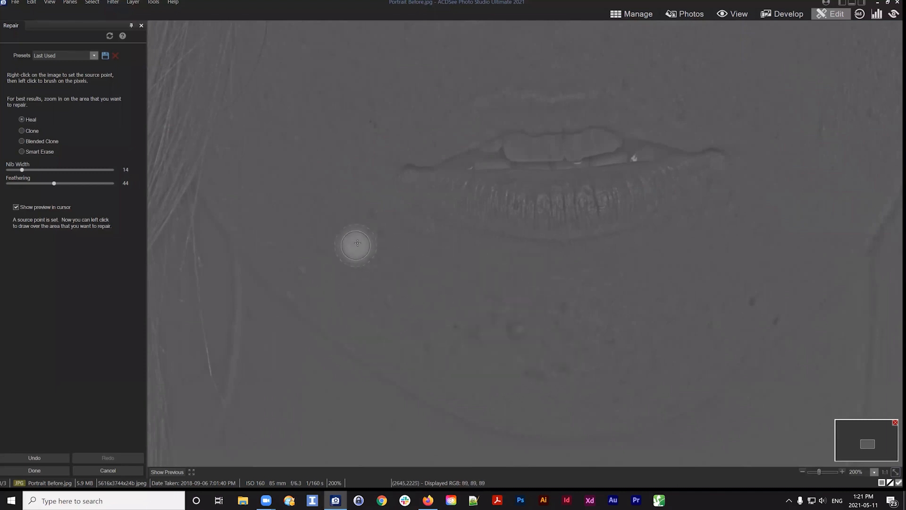
{"action": "left_click", "coordinate": [371, 214]}
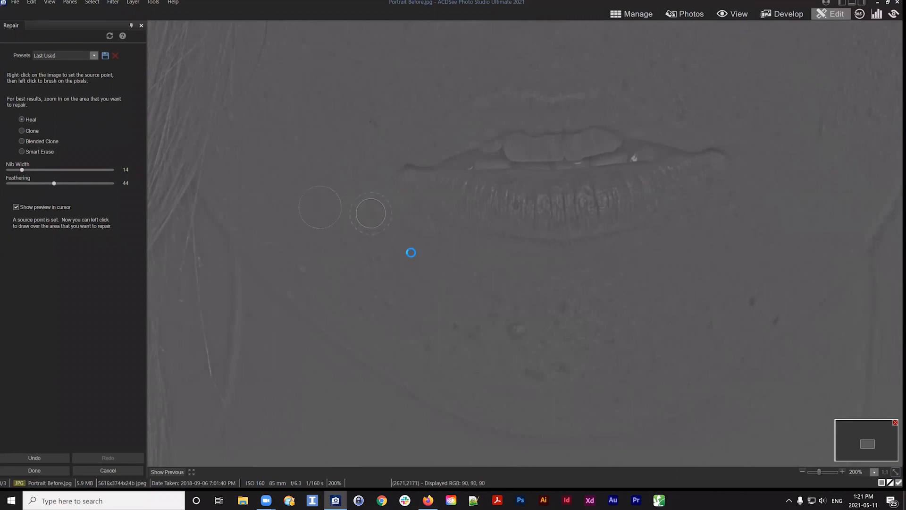
{"action": "left_click", "coordinate": [378, 256]}
{"action": "left_click_drag", "start_coordinate": [543, 280], "coordinate": [466, 212]}
{"action": "left_click", "coordinate": [319, 240]}
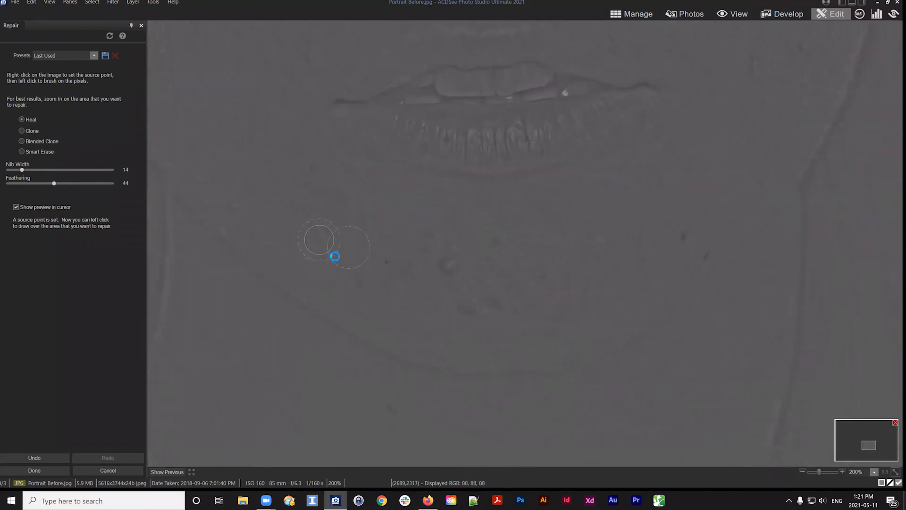
Heal several chin spots, setting a nearby source point and adjusting the nib size for each
{"action": "scroll", "coordinate": [423, 299], "scroll_direction": "up", "scroll_amount": 2}
{"action": "left_click", "coordinate": [445, 265]}
{"action": "scroll", "coordinate": [467, 214], "scroll_direction": "down", "scroll_amount": 2}
{"action": "mouse_move", "coordinate": [579, 264]}
{"action": "left_mouse_down"}
{"action": "mouse_move", "coordinate": [542, 244]}
{"action": "mouse_move", "coordinate": [548, 251]}
{"action": "left_mouse_up"}
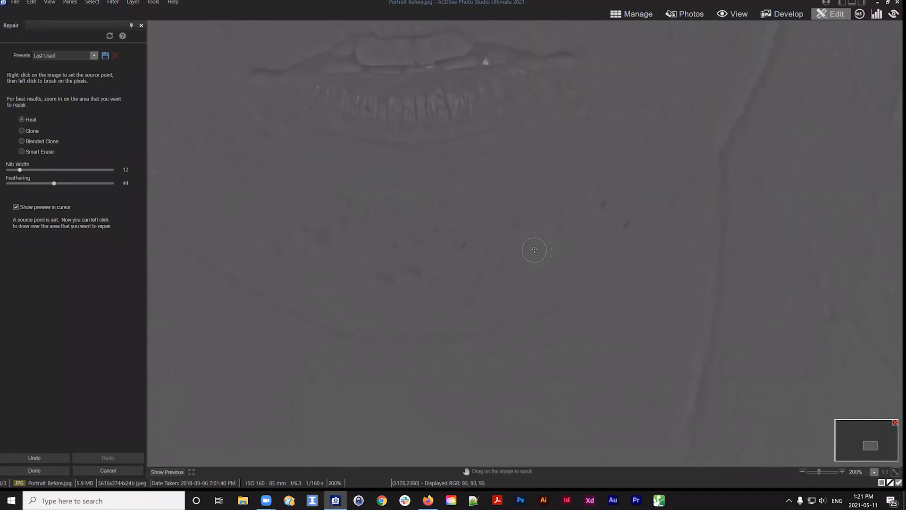
{"action": "right_click", "coordinate": [474, 229]}
{"action": "left_click", "coordinate": [463, 243]}
{"action": "right_click", "coordinate": [584, 170]}
{"action": "scroll", "coordinate": [599, 203], "scroll_direction": "up", "scroll_amount": 1}
{"action": "left_click", "coordinate": [603, 203]}
{"action": "scroll", "coordinate": [633, 187], "scroll_direction": "up", "scroll_amount": 1}
{"action": "right_click", "coordinate": [630, 188]}
{"action": "left_click", "coordinate": [625, 222]}
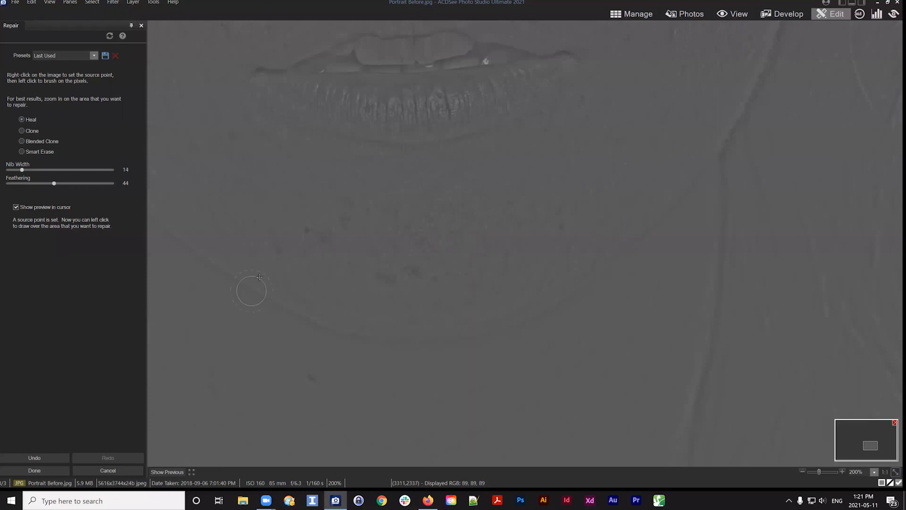
{"action": "scroll", "coordinate": [303, 269], "scroll_direction": "down", "scroll_amount": 3}
Heal the remaining spots along the chin and jawline, sampling clean skin beside each
{"action": "right_click", "coordinate": [314, 197]}
{"action": "left_click", "coordinate": [302, 230]}
{"action": "scroll", "coordinate": [470, 269], "scroll_direction": "up", "scroll_amount": 2}
{"action": "left_click_drag", "start_coordinate": [609, 177], "coordinate": [633, 173]}
{"action": "scroll", "coordinate": [486, 288], "scroll_direction": "up", "scroll_amount": 1}
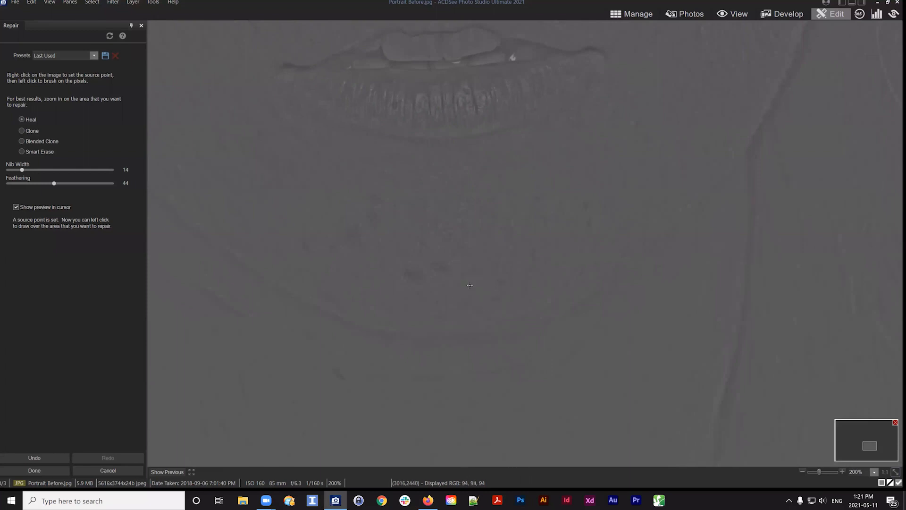
{"action": "right_click", "coordinate": [475, 285]}
{"action": "left_click", "coordinate": [439, 268]}
{"action": "left_click_drag", "start_coordinate": [556, 216], "coordinate": [401, 368]}
{"action": "scroll", "coordinate": [538, 250], "scroll_direction": "down", "scroll_amount": 1}
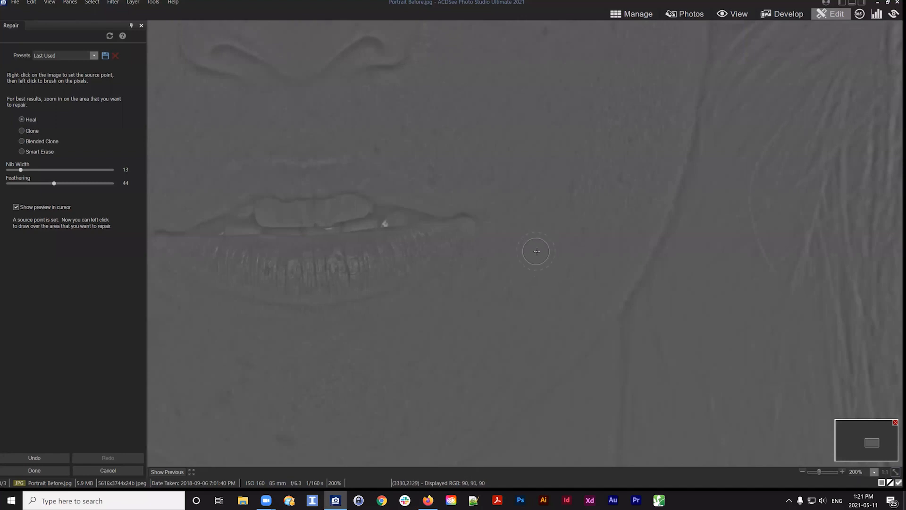
Heal small spots on the cheeks around the nose and below the eyes
{"action": "left_click_drag", "start_coordinate": [568, 216], "coordinate": [576, 198]}
{"action": "left_click_drag", "start_coordinate": [546, 259], "coordinate": [543, 345]}
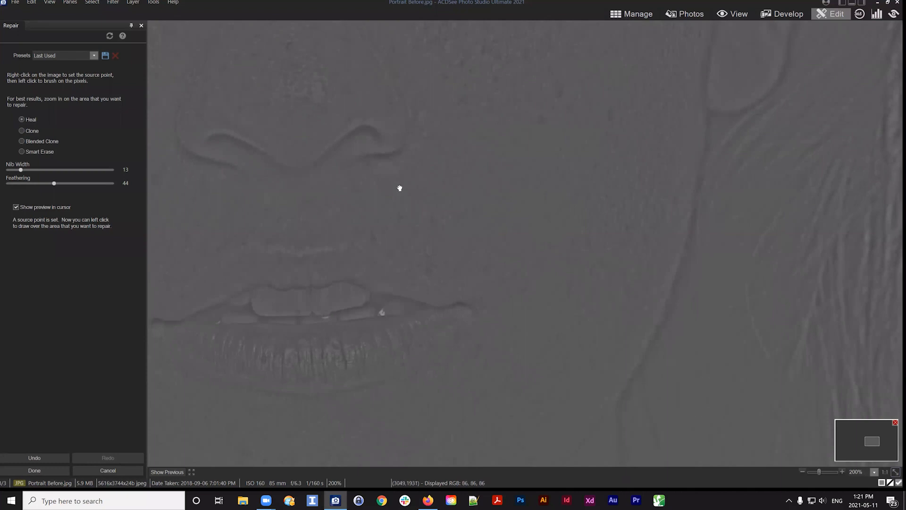
{"action": "left_click_drag", "start_coordinate": [398, 186], "coordinate": [524, 305]}
{"action": "left_click_drag", "start_coordinate": [568, 279], "coordinate": [576, 328]}
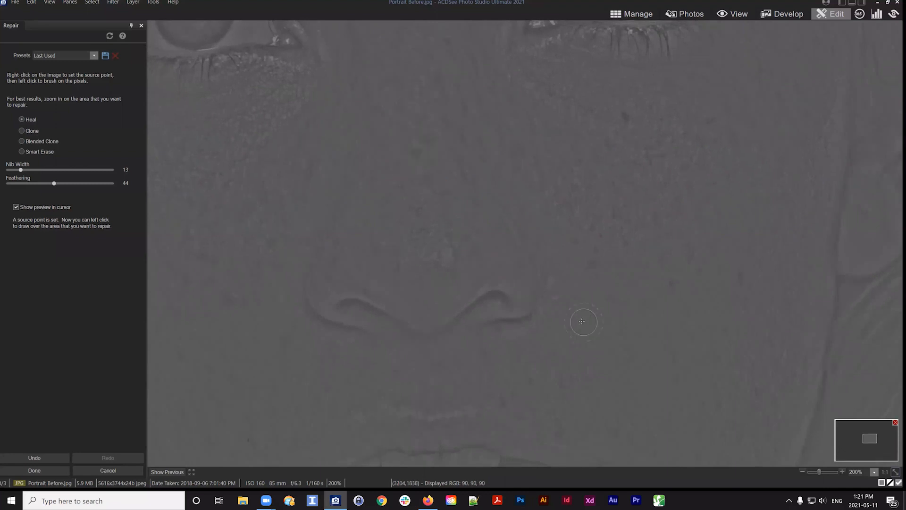
{"action": "left_click_drag", "start_coordinate": [435, 216], "coordinate": [441, 208]}
{"action": "left_click_drag", "start_coordinate": [518, 196], "coordinate": [548, 227]}
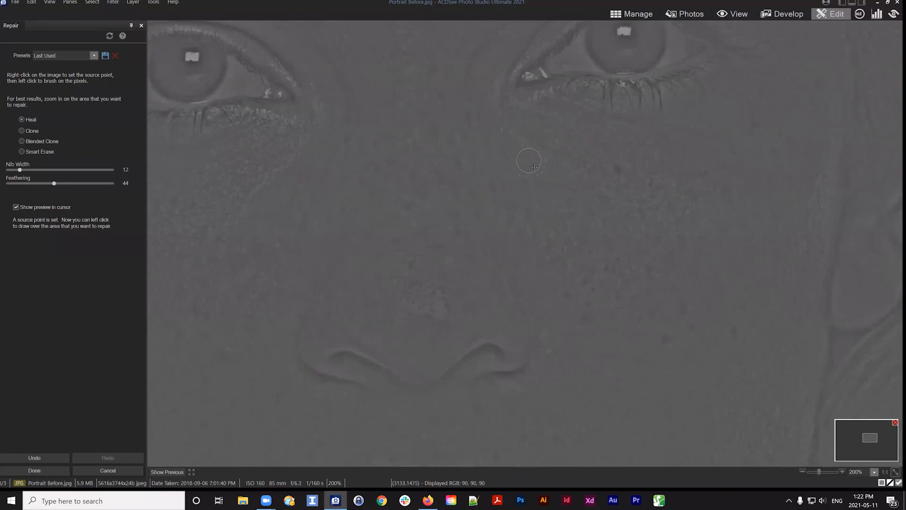
{"action": "left_click_drag", "start_coordinate": [703, 245], "coordinate": [669, 326]}
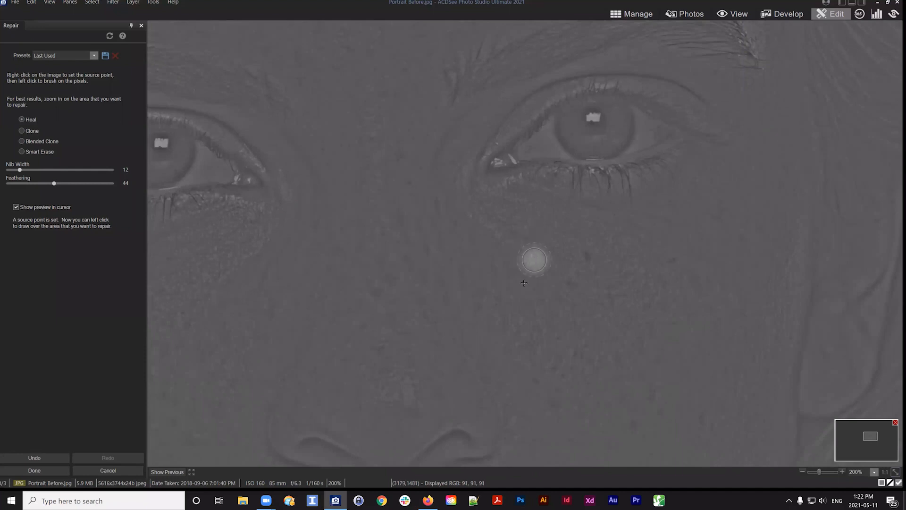
{"action": "left_click_drag", "start_coordinate": [516, 215], "coordinate": [538, 372]}
{"action": "mouse_move", "coordinate": [569, 321]}
{"action": "left_mouse_down"}
{"action": "mouse_move", "coordinate": [599, 310]}
{"action": "mouse_move", "coordinate": [601, 325]}
{"action": "left_mouse_up"}
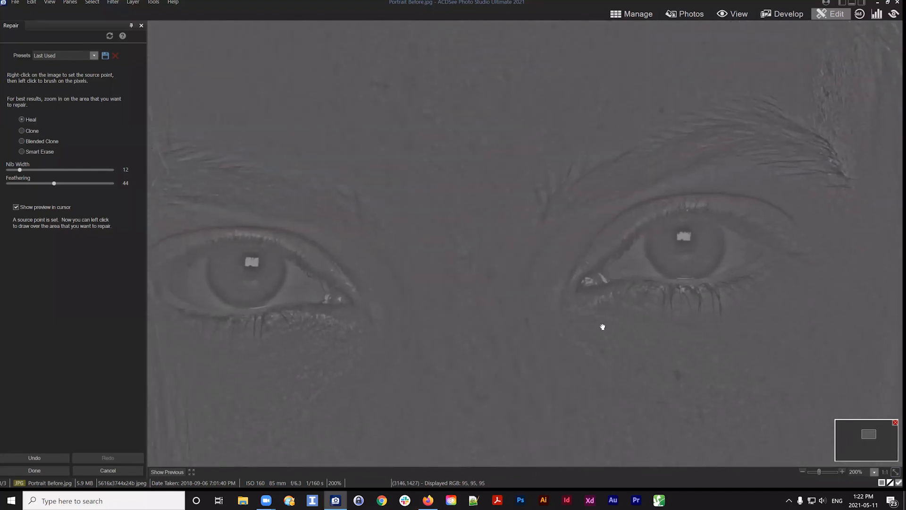
Heal spots between the eyes with a nib width of 14, setting a fresh source point for each
{"action": "right_click", "coordinate": [434, 237]}
{"action": "scroll", "coordinate": [441, 268], "scroll_direction": "up", "scroll_amount": 2}
{"action": "left_click", "coordinate": [441, 266]}
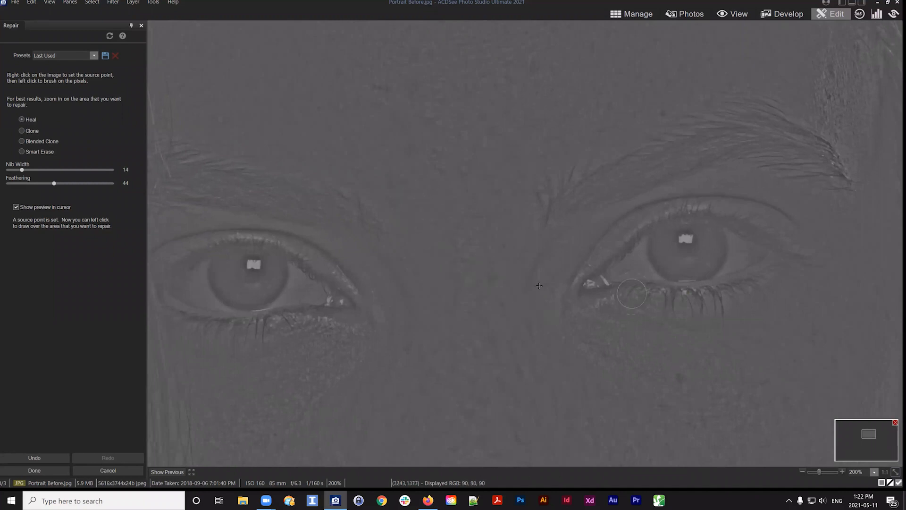
{"action": "right_click", "coordinate": [470, 237]}
{"action": "left_click", "coordinate": [501, 217]}
{"action": "right_click", "coordinate": [472, 251]}
{"action": "left_click", "coordinate": [499, 249]}
{"action": "mouse_move", "coordinate": [561, 217]}
{"action": "left_mouse_down"}
{"action": "mouse_move", "coordinate": [571, 323]}
{"action": "mouse_move", "coordinate": [583, 334]}
{"action": "left_mouse_up"}
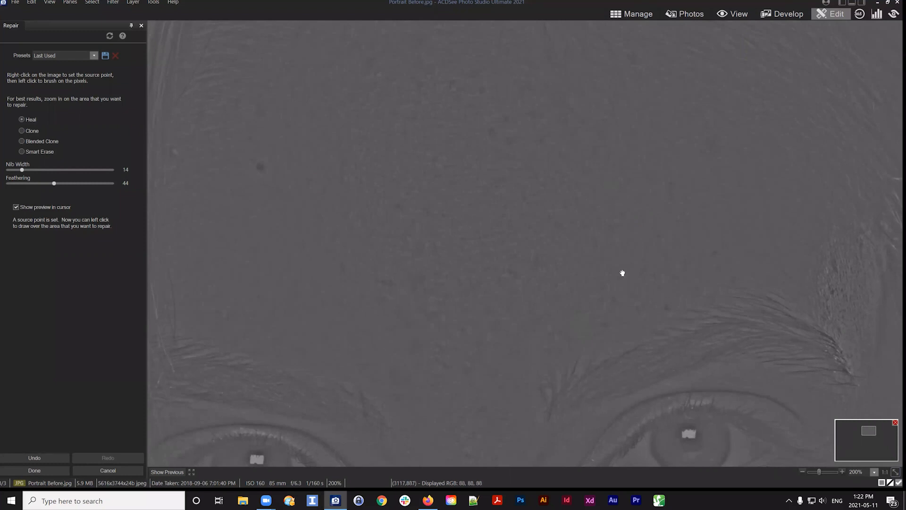
Zoom out to review the retouched texture across the whole face
{"action": "mouse_move", "coordinate": [590, 156]}
{"action": "left_mouse_down"}
{"action": "mouse_move", "coordinate": [620, 294]}
{"action": "mouse_move", "coordinate": [635, 265]}
{"action": "left_mouse_up"}
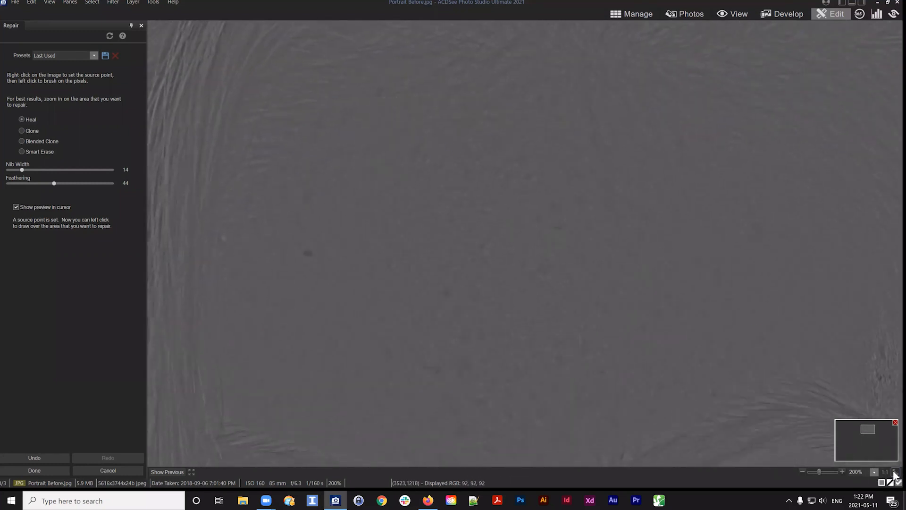
{"action": "left_click", "coordinate": [873, 470]}
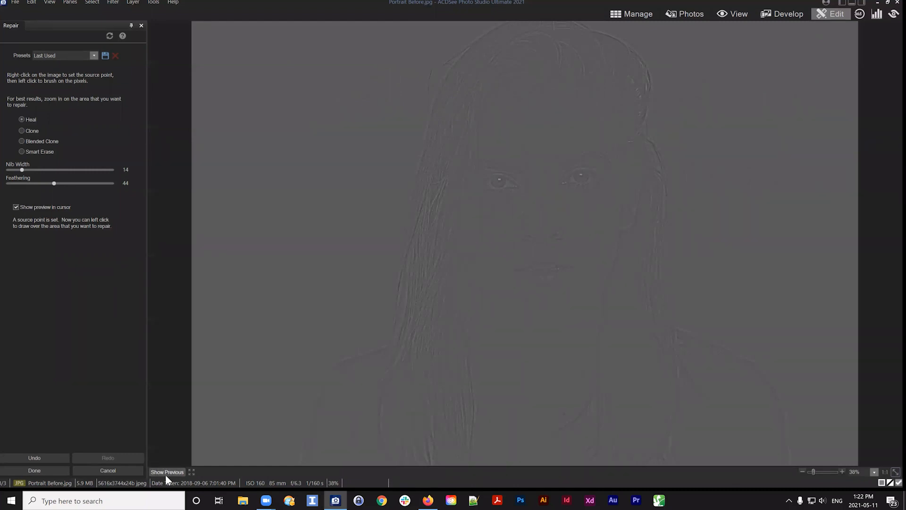
{"action": "left_click_drag", "start_coordinate": [812, 472], "coordinate": [815, 471]}
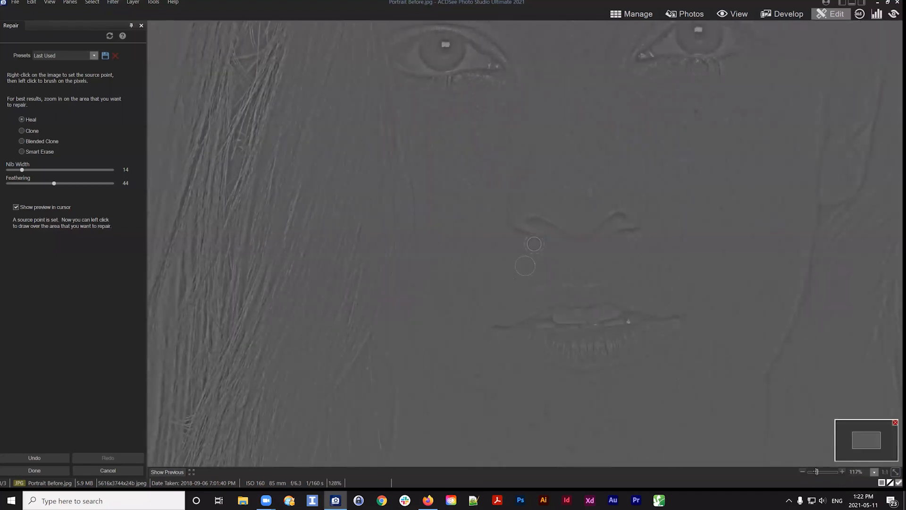
{"action": "left_click_drag", "start_coordinate": [879, 442], "coordinate": [865, 438]}
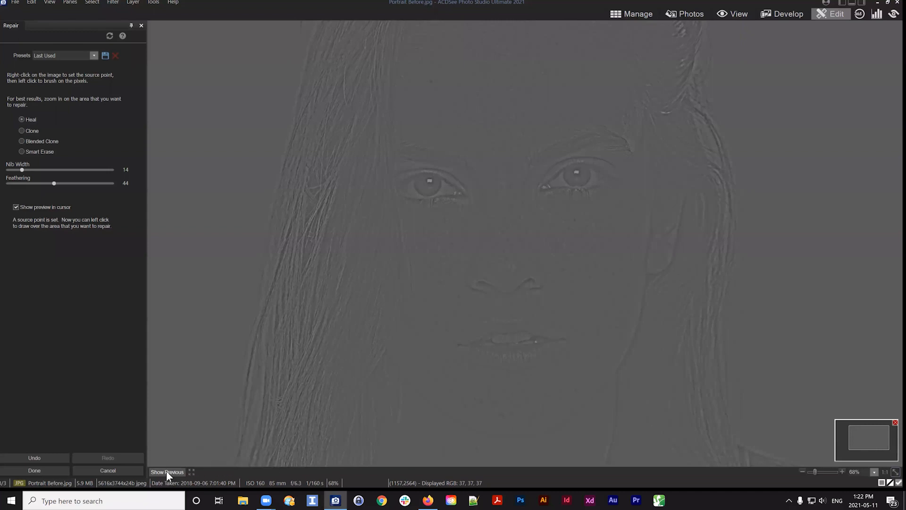
Apply the Repair tool changes and fit the image to the view
{"action": "left_click", "coordinate": [28, 471]}
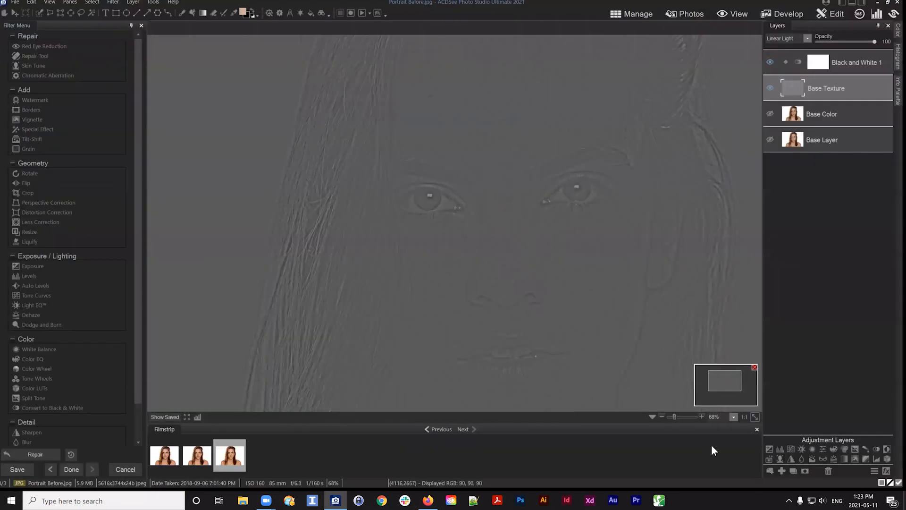
{"action": "left_click", "coordinate": [755, 417]}
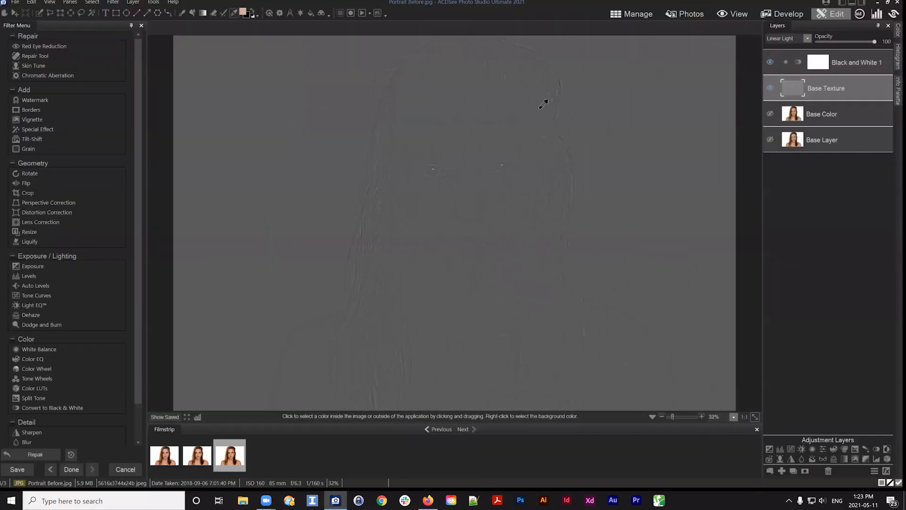
Hide the Black and White 1 adjustment layer and make the Base Color layer visible to see the combined retouch
{"action": "left_click", "coordinate": [771, 64]}
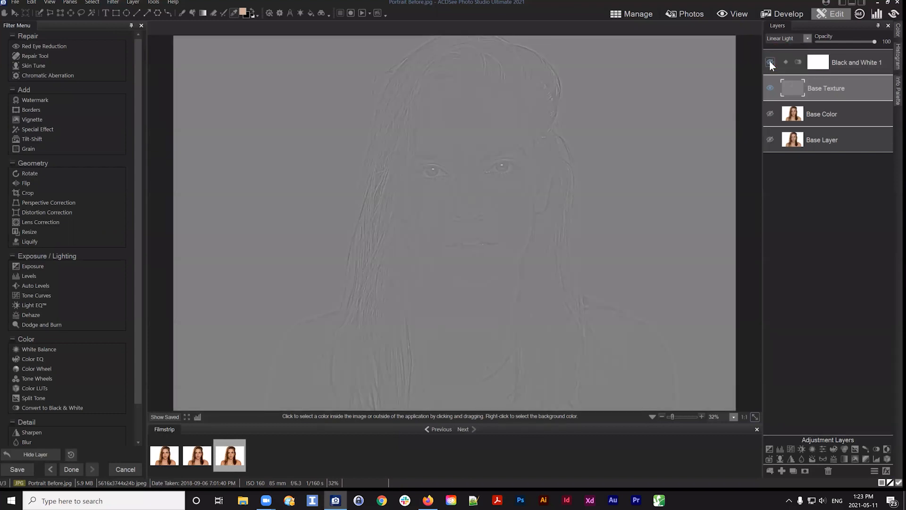
{"action": "left_click", "coordinate": [769, 114]}
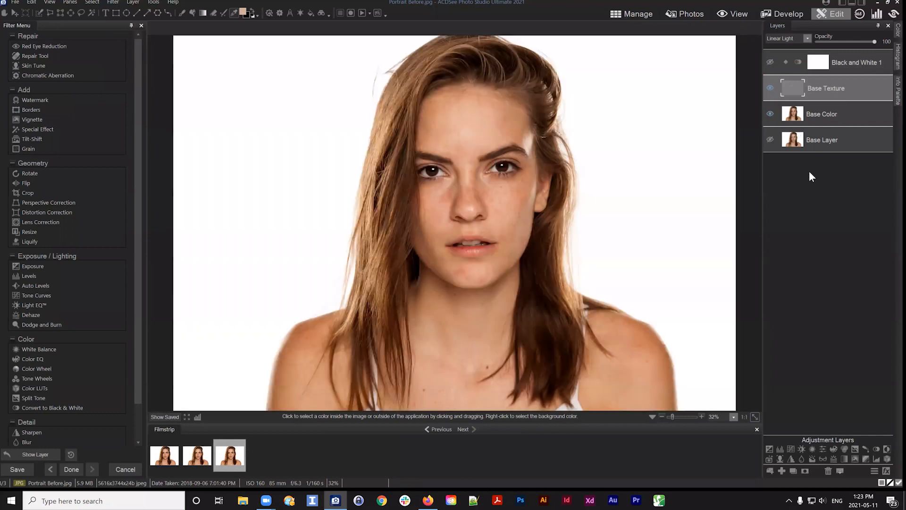
Switch between the Base Color and Base Texture layers, toggling their visibility to compare the retouched texture and color
{"action": "left_click", "coordinate": [823, 110]}
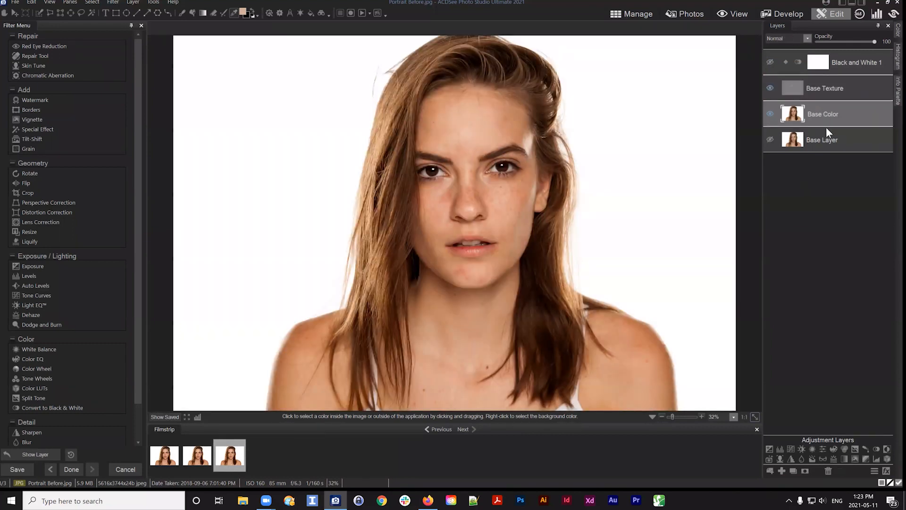
{"action": "left_click_drag", "start_coordinate": [824, 118], "coordinate": [831, 87]}
{"action": "left_click", "coordinate": [835, 87]}
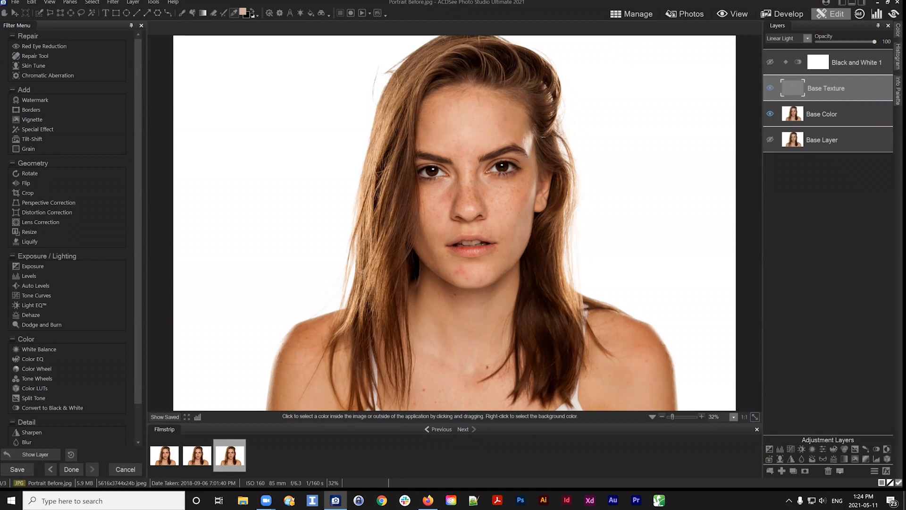
{"action": "left_click", "coordinate": [817, 113]}
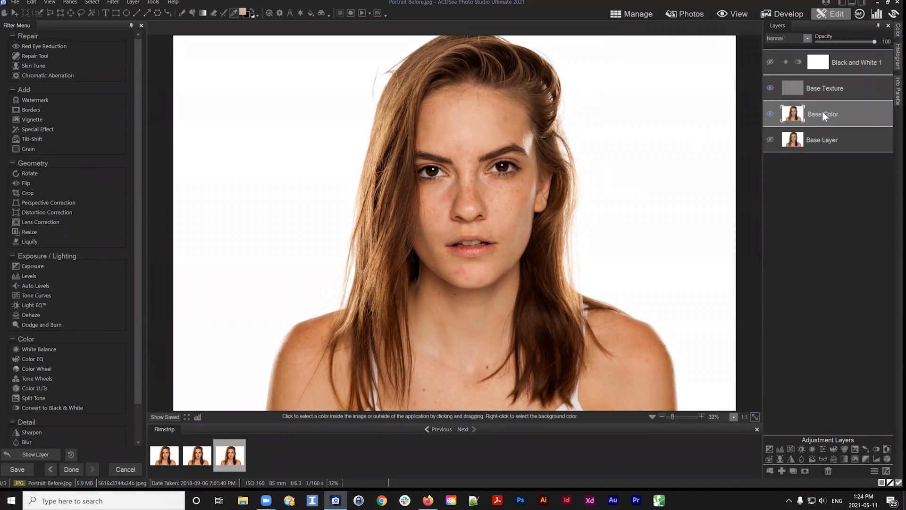
{"action": "left_click", "coordinate": [770, 87]}
{"action": "left_click", "coordinate": [820, 82]}
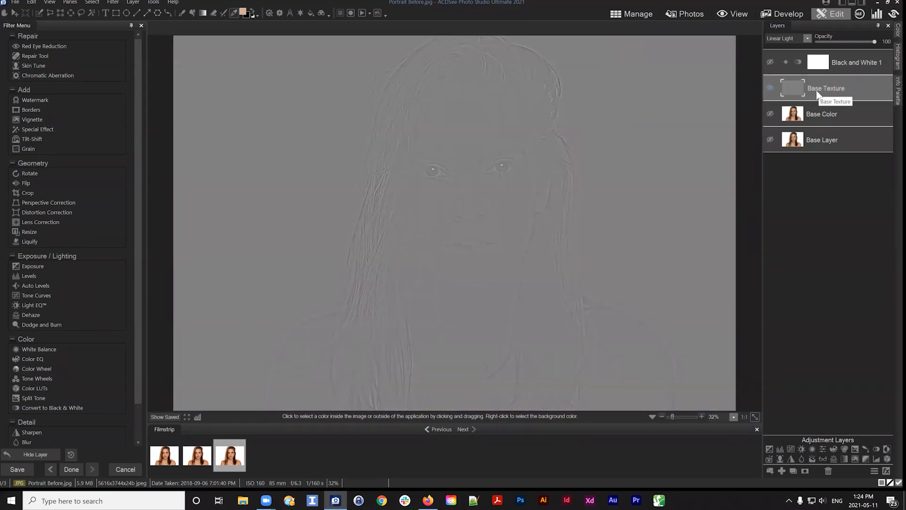
{"action": "left_click", "coordinate": [770, 89]}
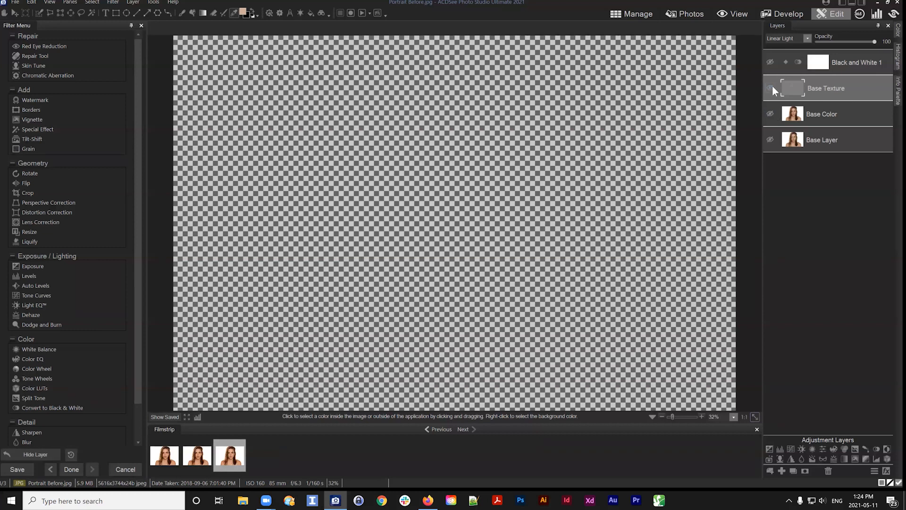
{"action": "left_click", "coordinate": [772, 88]}
{"action": "left_click", "coordinate": [770, 115]}
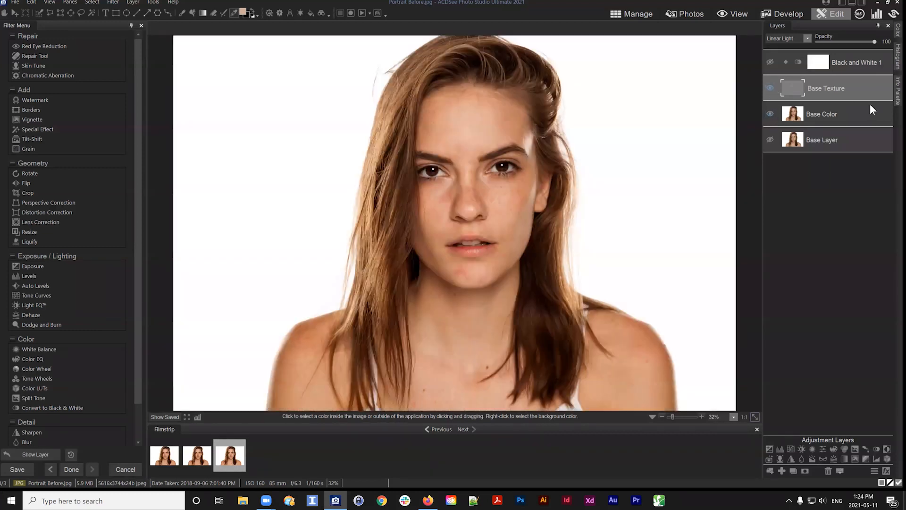
{"action": "left_click", "coordinate": [838, 112]}
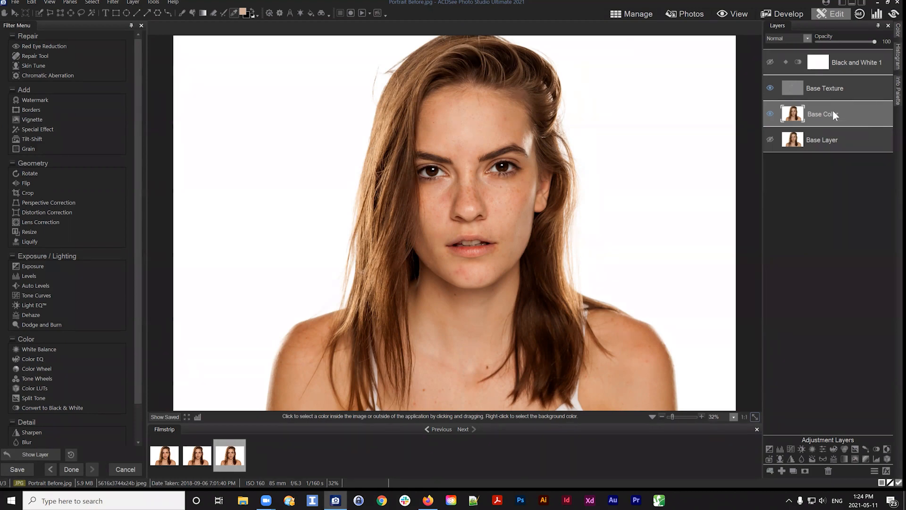
{"action": "left_click", "coordinate": [828, 91]}
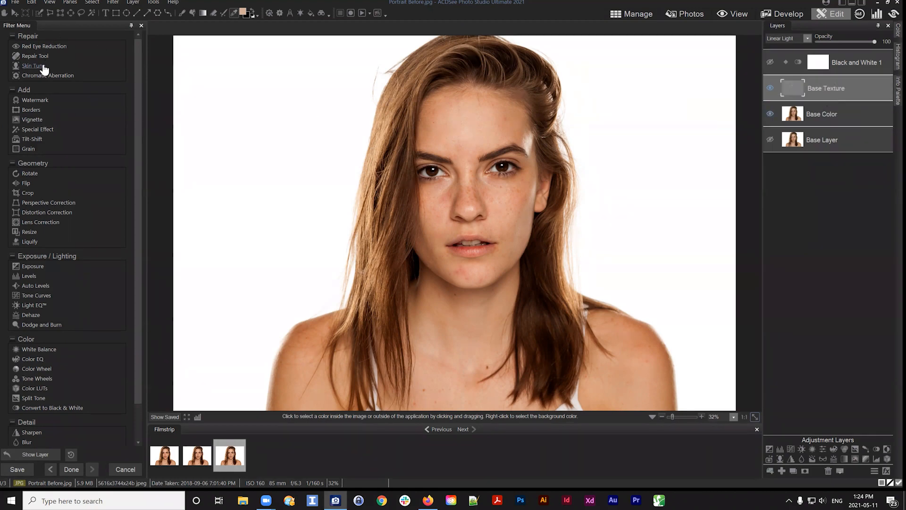
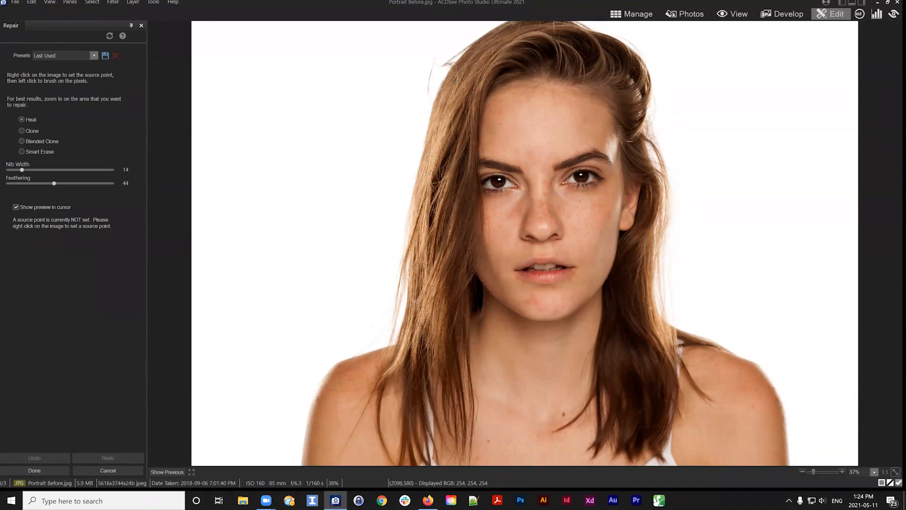
Close the Repair tool and hide the Base Color layer to view the Base Texture layer on its own
{"action": "left_click", "coordinate": [814, 471]}
{"action": "left_click_drag", "start_coordinate": [814, 471], "coordinate": [815, 471]}
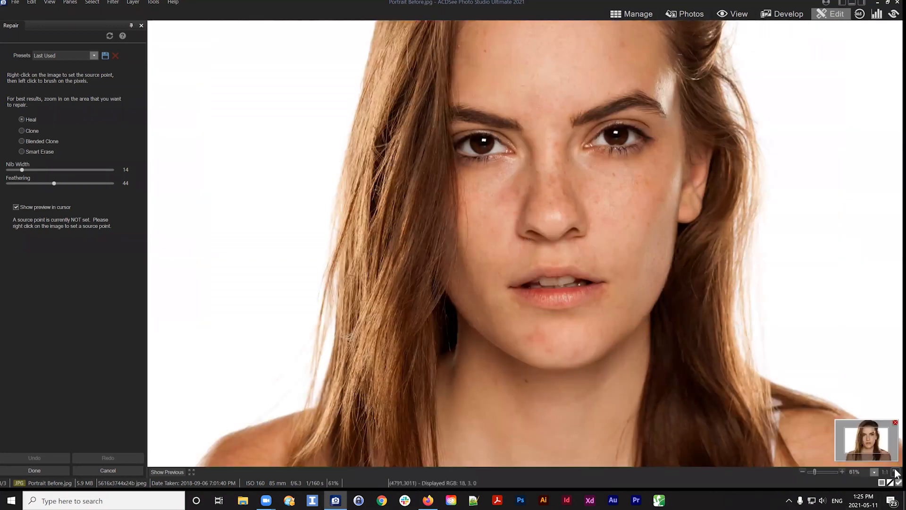
{"action": "left_click", "coordinate": [100, 470]}
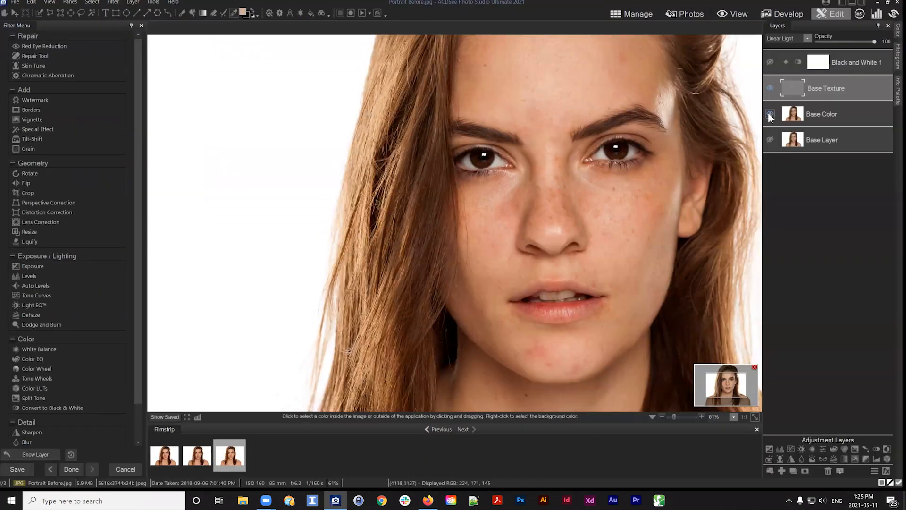
{"action": "left_click", "coordinate": [792, 95]}
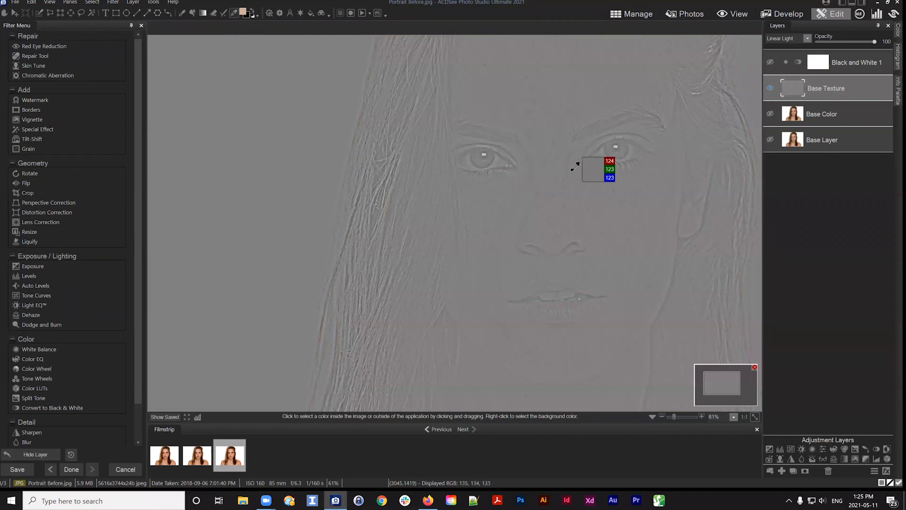
Open the Repair tool in Smart Erase mode and erase two small spots near the upper hairline
{"action": "left_click_drag", "start_coordinate": [548, 89], "coordinate": [522, 294]}
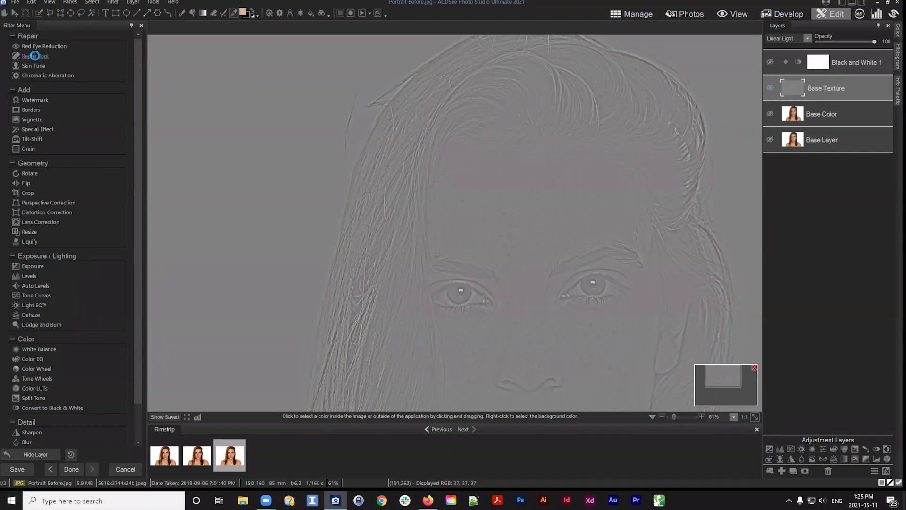
{"action": "left_click", "coordinate": [36, 56]}
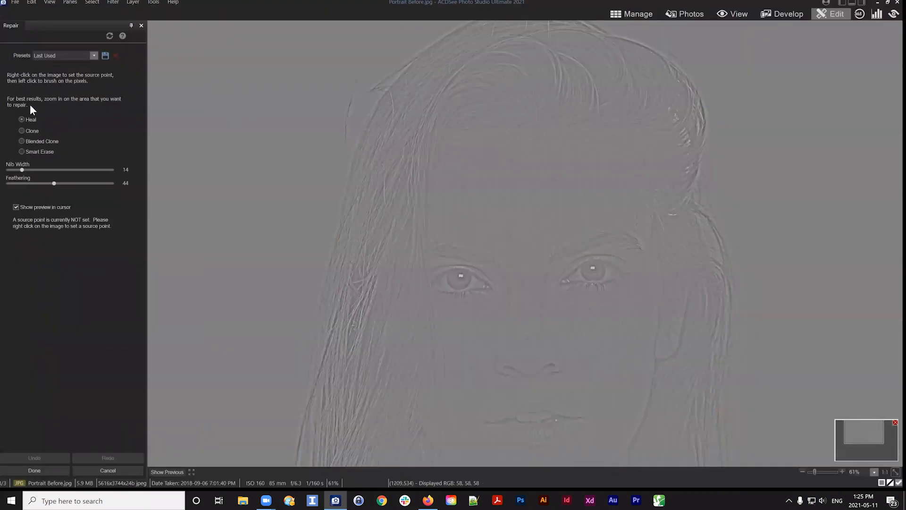
{"action": "left_click", "coordinate": [22, 151]}
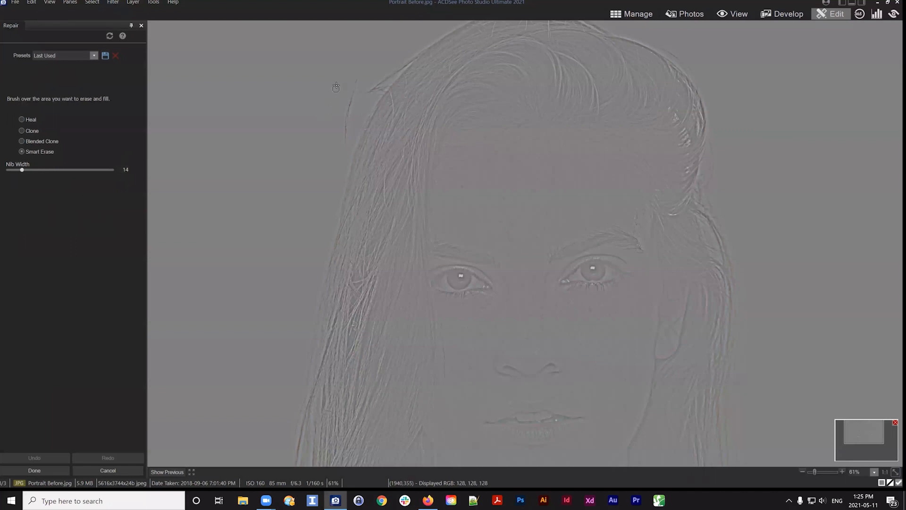
{"action": "left_click", "coordinate": [331, 93]}
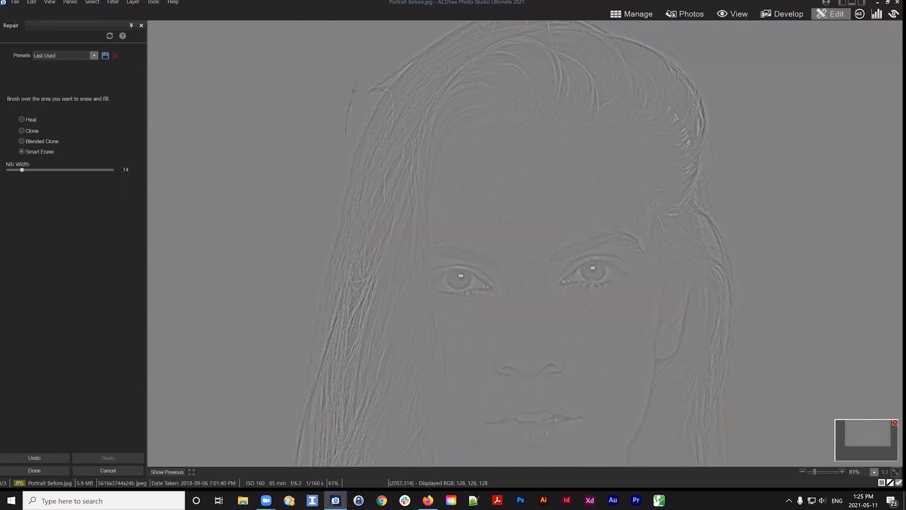
{"action": "left_click", "coordinate": [354, 91]}
Enlarge the Smart Erase nib and brush over a blemish along the hairline
{"action": "mouse_move", "coordinate": [23, 169]}
{"action": "left_mouse_down"}
{"action": "mouse_move", "coordinate": [42, 169]}
{"action": "mouse_move", "coordinate": [27, 169]}
{"action": "left_mouse_up"}
{"action": "scroll", "coordinate": [354, 92], "scroll_direction": "down", "scroll_amount": 2}
{"action": "left_click_drag", "start_coordinate": [358, 75], "coordinate": [343, 163]}
Switch to Clone mode, set feathering to 0 and set a source point near the hairline
{"action": "left_click", "coordinate": [26, 131]}
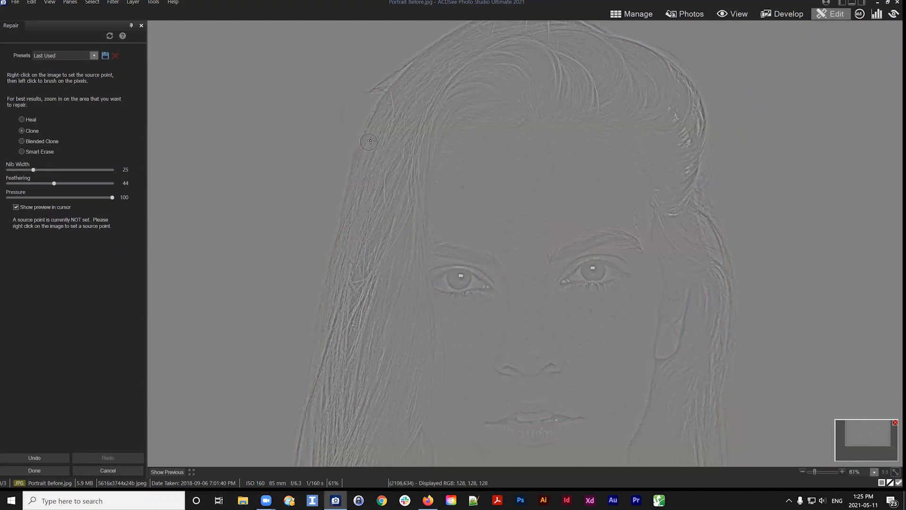
{"action": "left_click_drag", "start_coordinate": [53, 183], "coordinate": [8, 183]}
{"action": "right_click", "coordinate": [368, 142]}
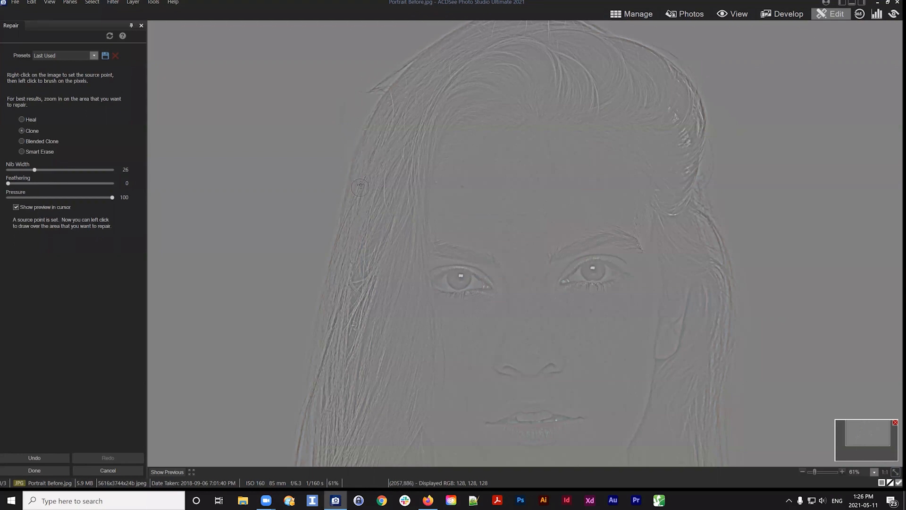
Switch to Heal mode with nib width 16, set a source point and heal a forehead spot
{"action": "left_click", "coordinate": [21, 119]}
{"action": "scroll", "coordinate": [367, 137], "scroll_direction": "down", "scroll_amount": 10}
{"action": "right_click", "coordinate": [367, 138]}
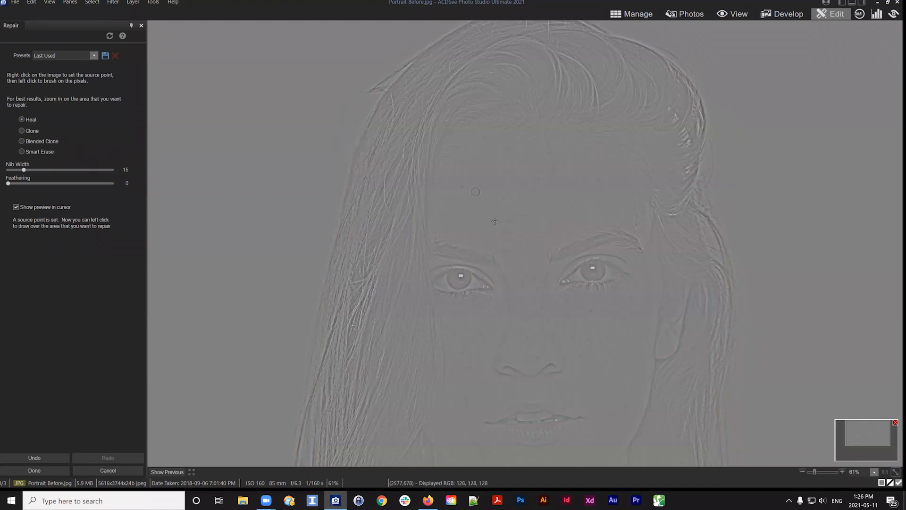
{"action": "scroll", "coordinate": [468, 159], "scroll_direction": "up", "scroll_amount": 1}
{"action": "mouse_move", "coordinate": [470, 117]}
{"action": "left_mouse_down"}
{"action": "mouse_move", "coordinate": [438, 200]}
{"action": "mouse_move", "coordinate": [472, 162]}
{"action": "left_mouse_up"}
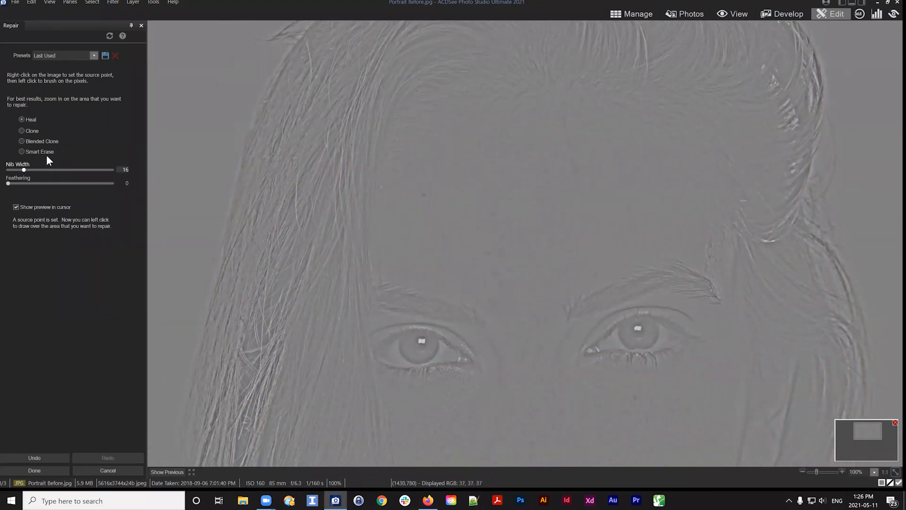
Try erasing a forehead spot with Smart Erase at nib width 8, then undo it
{"action": "left_click", "coordinate": [30, 150]}
{"action": "scroll", "coordinate": [425, 118], "scroll_direction": "down", "scroll_amount": 6}
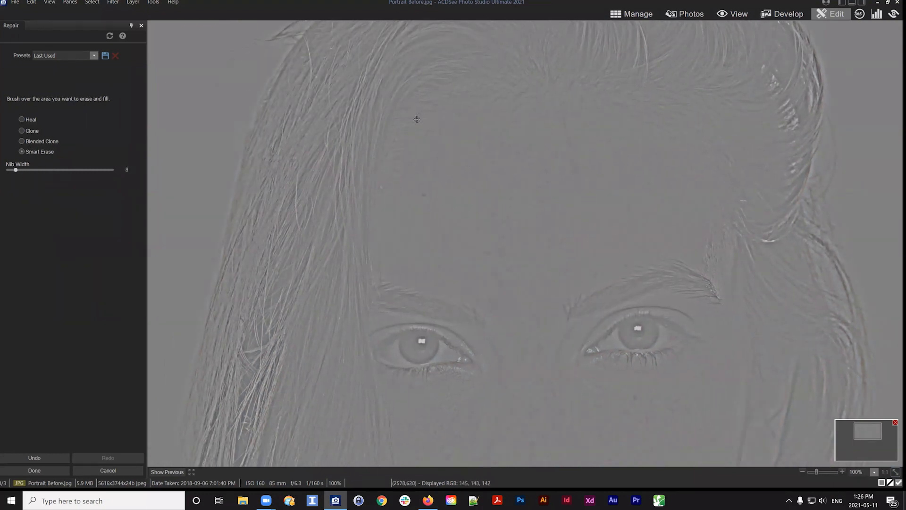
{"action": "left_click_drag", "start_coordinate": [411, 106], "coordinate": [381, 167]}
{"action": "scroll", "coordinate": [399, 101], "scroll_direction": "up", "scroll_amount": 3}
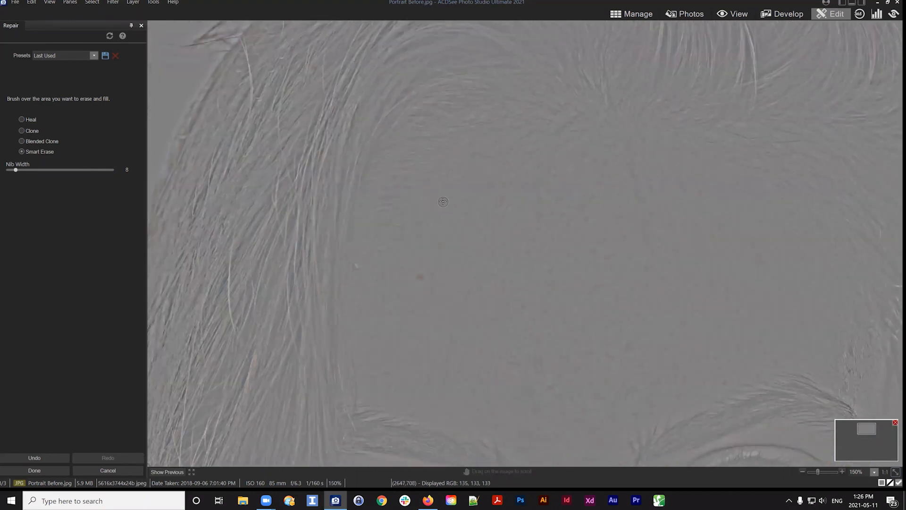
{"action": "key", "text": "ctrl+z"}
Switch to Blended Clone, set a source point and clone over a forehead blemish
{"action": "left_click", "coordinate": [36, 141]}
{"action": "scroll", "coordinate": [409, 168], "scroll_direction": "up", "scroll_amount": 4}
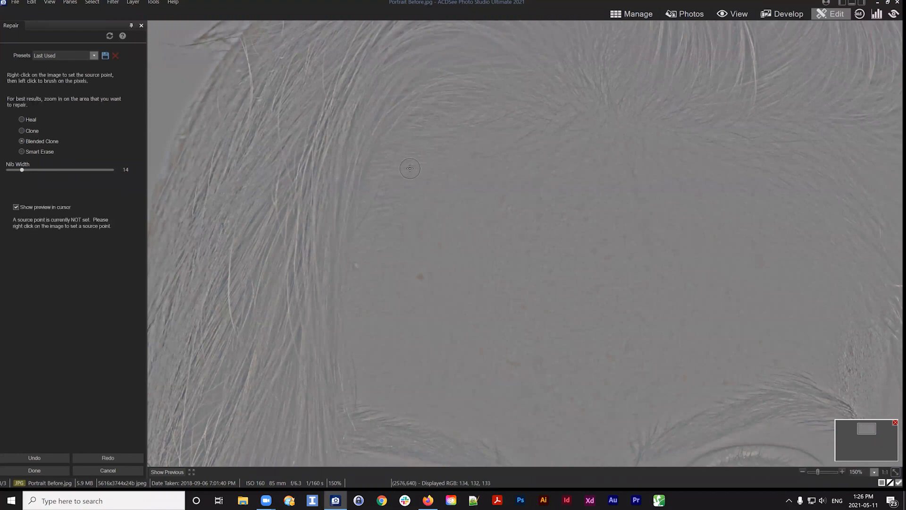
{"action": "right_click", "coordinate": [409, 168]}
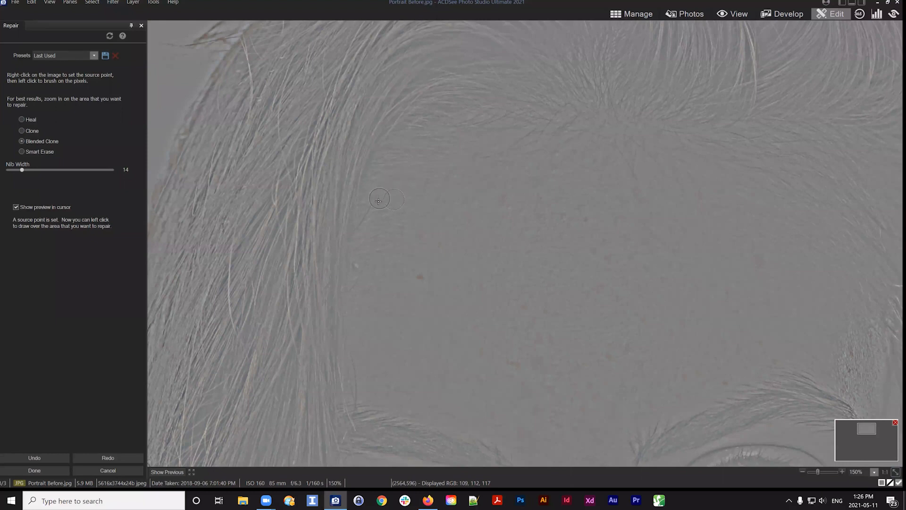
{"action": "left_click_drag", "start_coordinate": [374, 210], "coordinate": [362, 226]}
{"action": "right_click", "coordinate": [371, 224]}
{"action": "left_click", "coordinate": [21, 130]}
{"action": "scroll", "coordinate": [449, 187], "scroll_direction": "up", "scroll_amount": 3}
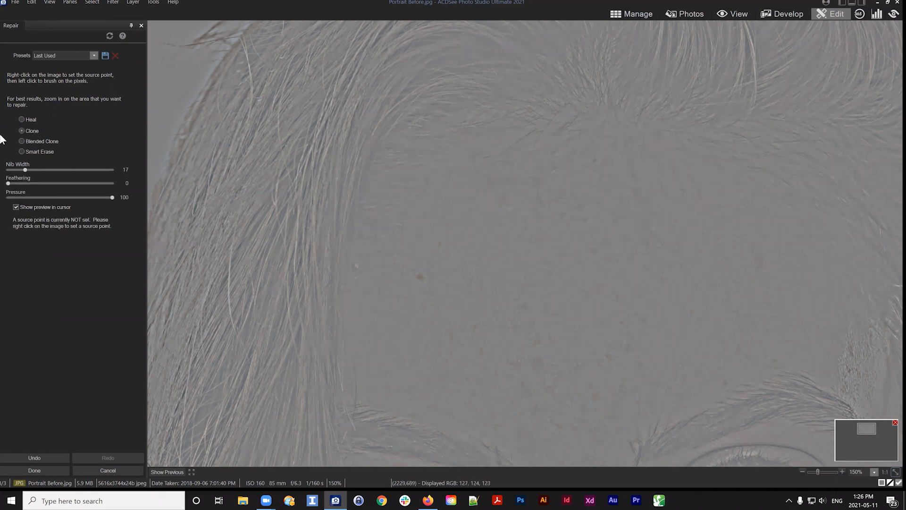
{"action": "left_click", "coordinate": [37, 142]}
{"action": "scroll", "coordinate": [423, 185], "scroll_direction": "down", "scroll_amount": 2}
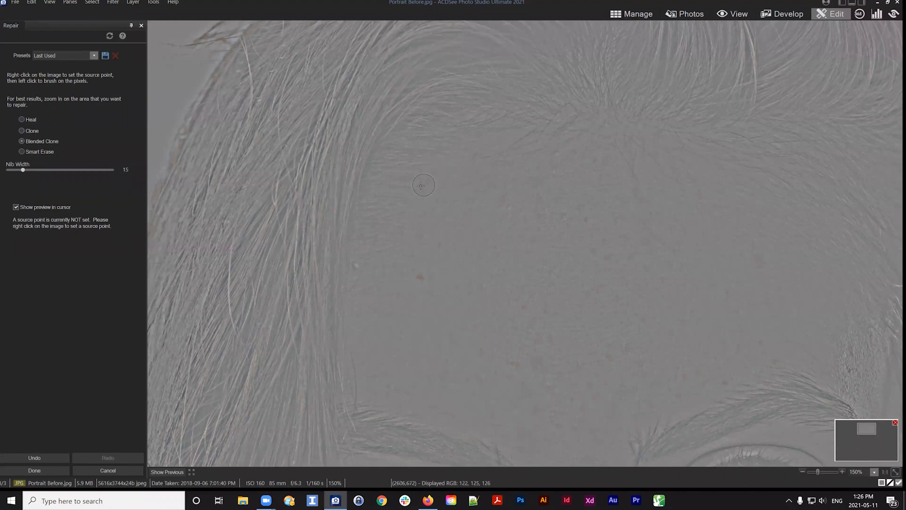
{"action": "left_click_drag", "start_coordinate": [397, 219], "coordinate": [448, 118]}
Switch to Smart Erase at nib width about 11 and erase blemishes above the left eyebrow
{"action": "left_click", "coordinate": [26, 151]}
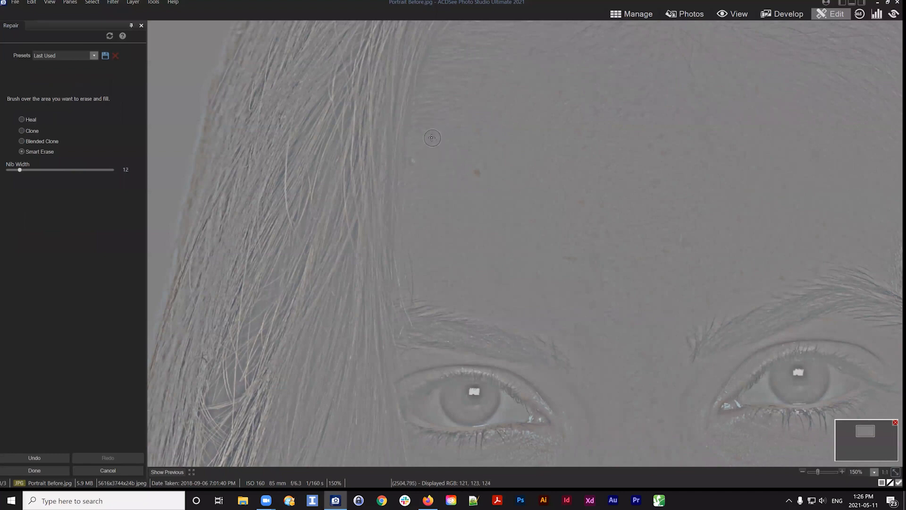
{"action": "scroll", "coordinate": [431, 137], "scroll_direction": "down", "scroll_amount": 4}
{"action": "scroll", "coordinate": [434, 137], "scroll_direction": "up", "scroll_amount": 3}
{"action": "left_click_drag", "start_coordinate": [443, 241], "coordinate": [435, 156]}
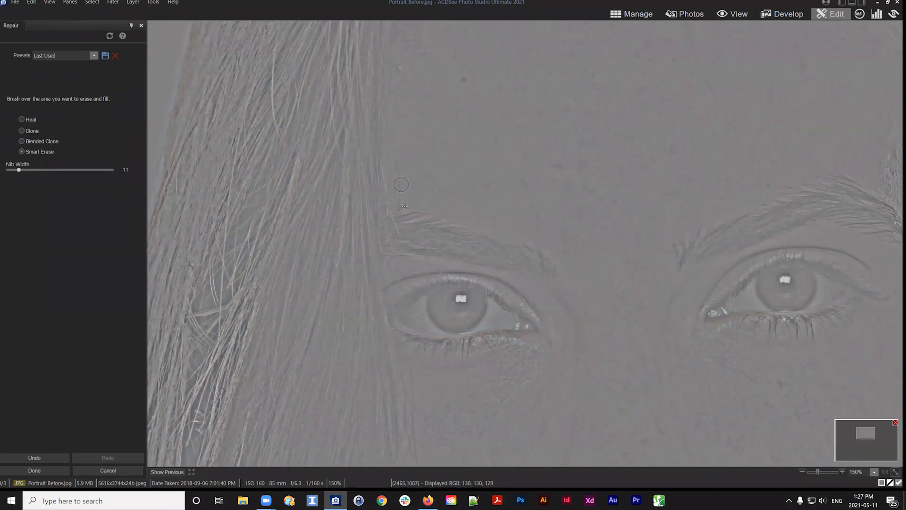
{"action": "scroll", "coordinate": [395, 152], "scroll_direction": "down", "scroll_amount": 5}
{"action": "left_click_drag", "start_coordinate": [393, 153], "coordinate": [403, 202]}
Switch to Blended Clone with nib width 14, set a source point above the brow and clone over a spot
{"action": "left_click", "coordinate": [38, 141]}
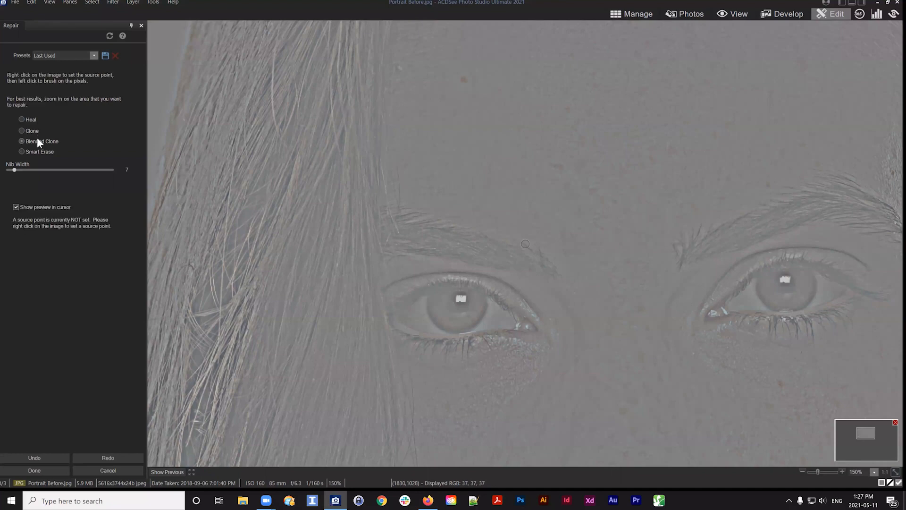
{"action": "scroll", "coordinate": [399, 149], "scroll_direction": "up", "scroll_amount": 4}
{"action": "right_click", "coordinate": [398, 149]}
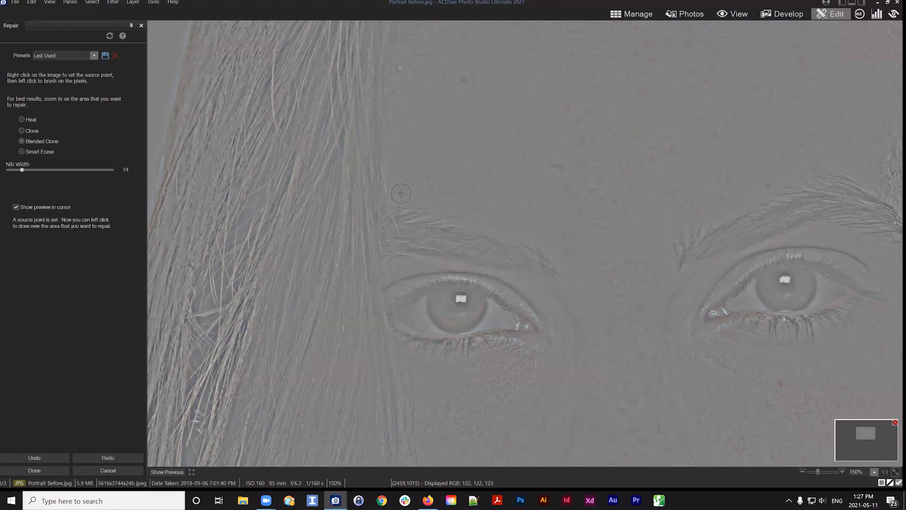
{"action": "left_click_drag", "start_coordinate": [401, 193], "coordinate": [399, 196]}
Reduce the Blended Clone nib to 9 and clone over spots on the left cheek
{"action": "mouse_move", "coordinate": [462, 243]}
{"action": "left_mouse_down"}
{"action": "mouse_move", "coordinate": [453, 95]}
{"action": "mouse_move", "coordinate": [467, 67]}
{"action": "mouse_move", "coordinate": [481, 157]}
{"action": "left_mouse_up"}
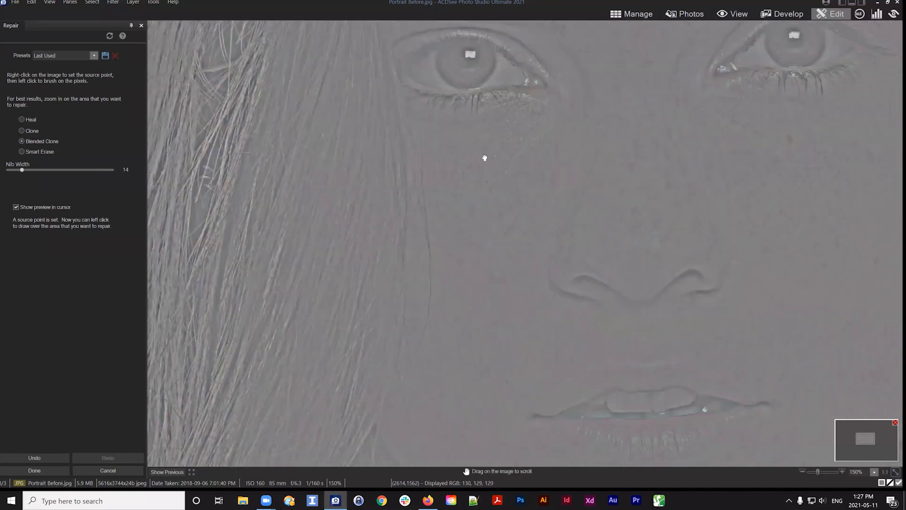
{"action": "scroll", "coordinate": [442, 140], "scroll_direction": "down", "scroll_amount": 4}
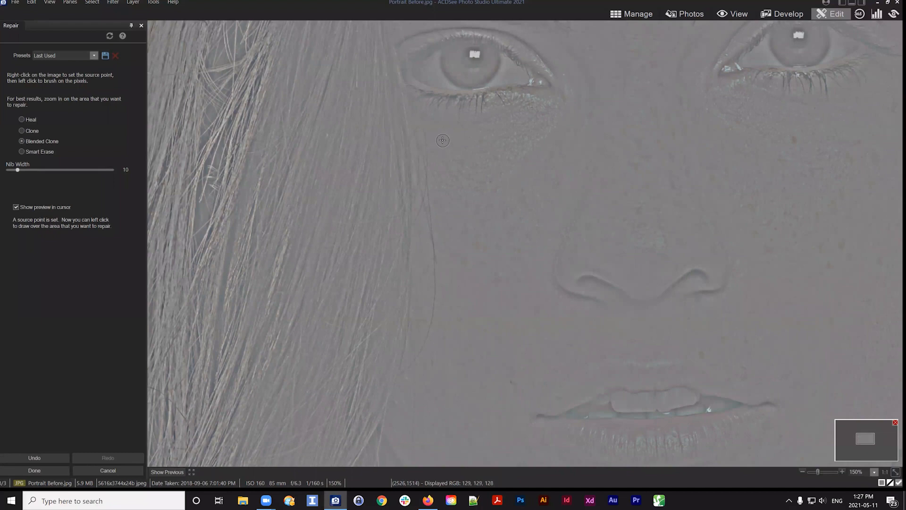
{"action": "left_click_drag", "start_coordinate": [424, 124], "coordinate": [438, 200]}
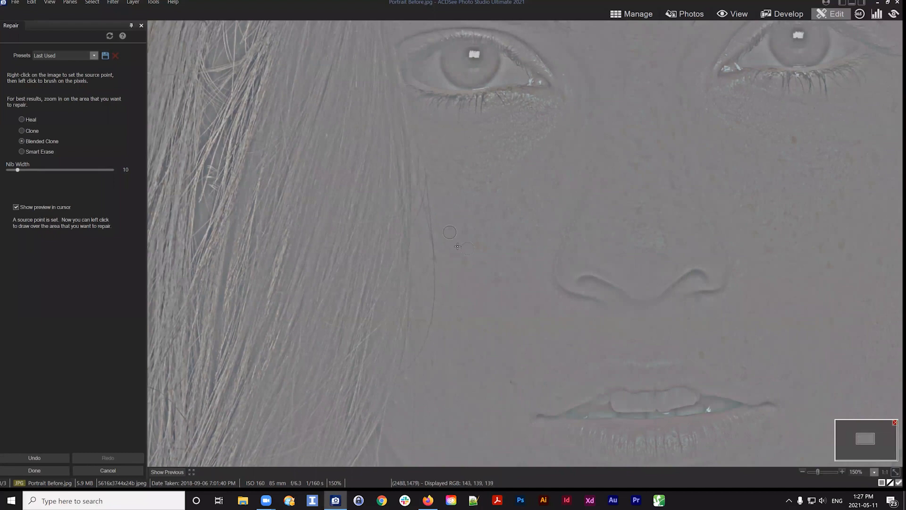
{"action": "scroll", "coordinate": [460, 243], "scroll_direction": "down", "scroll_amount": 1}
{"action": "left_click_drag", "start_coordinate": [472, 175], "coordinate": [469, 86]}
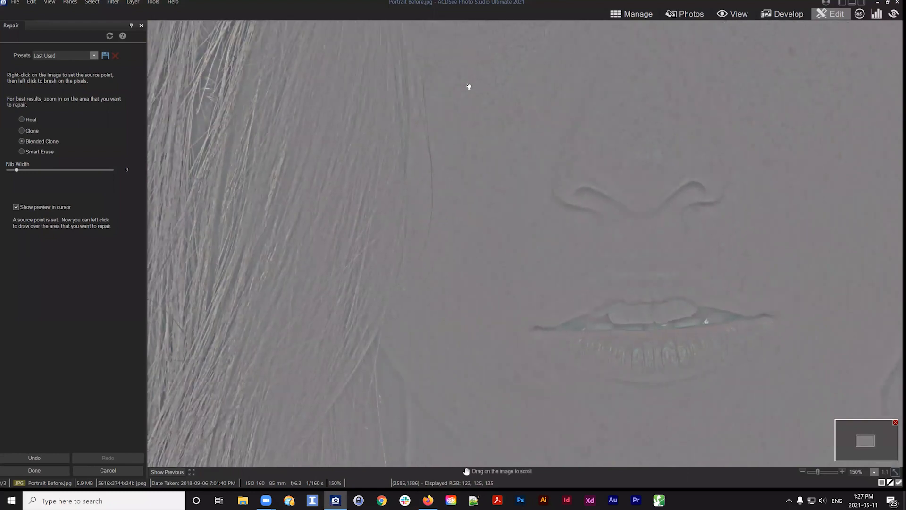
{"action": "mouse_move", "coordinate": [447, 294]}
{"action": "left_mouse_down"}
{"action": "mouse_move", "coordinate": [435, 247]}
{"action": "mouse_move", "coordinate": [451, 298]}
{"action": "left_mouse_up"}
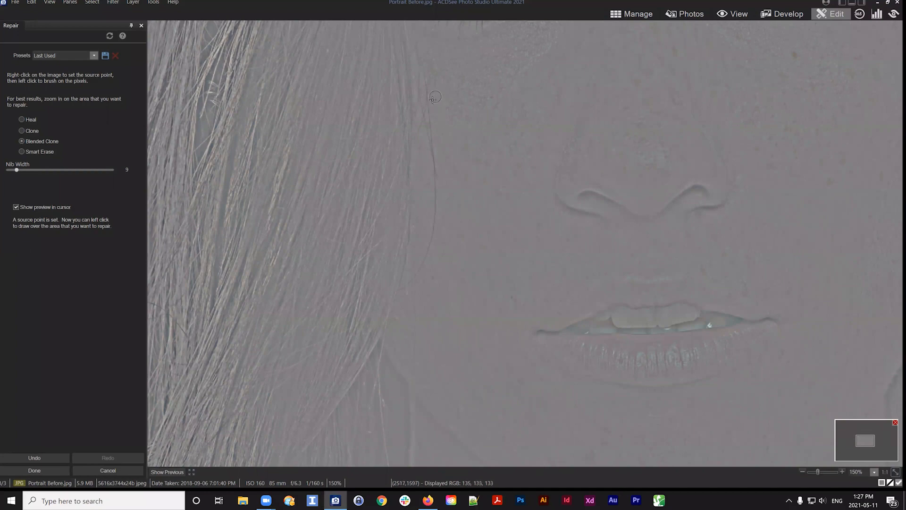
Clone over blemishes on the cheek and chin beside the mouth
{"action": "left_click_drag", "start_coordinate": [433, 99], "coordinate": [434, 157]}
{"action": "mouse_move", "coordinate": [434, 156]}
{"action": "left_mouse_down"}
{"action": "mouse_move", "coordinate": [428, 253]}
{"action": "mouse_move", "coordinate": [404, 289]}
{"action": "mouse_move", "coordinate": [452, 190]}
{"action": "mouse_move", "coordinate": [461, 265]}
{"action": "mouse_move", "coordinate": [481, 105]}
{"action": "mouse_move", "coordinate": [472, 95]}
{"action": "left_mouse_up"}
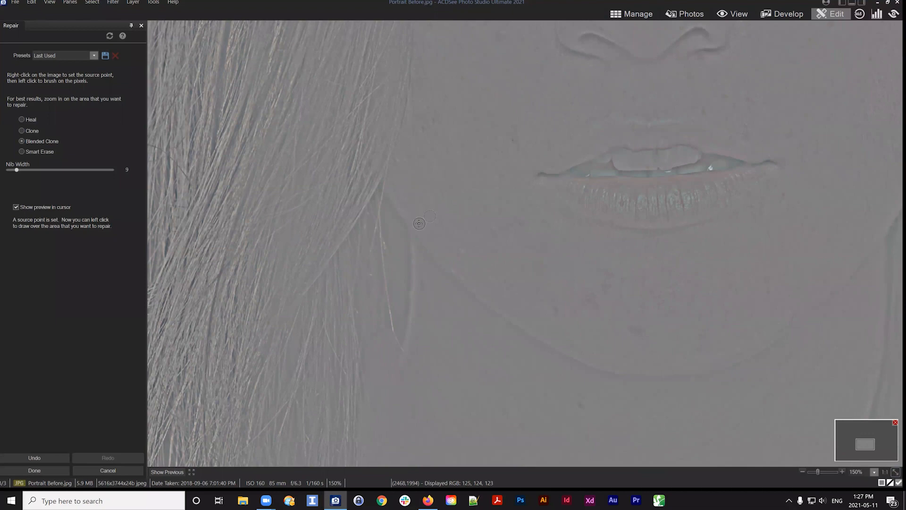
{"action": "left_click_drag", "start_coordinate": [484, 128], "coordinate": [445, 107]}
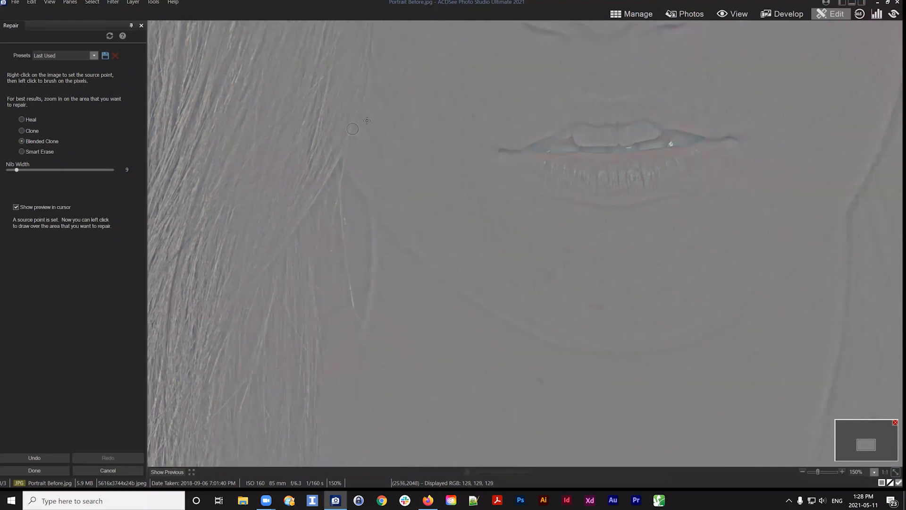
{"action": "mouse_move", "coordinate": [487, 170]}
{"action": "left_mouse_down"}
{"action": "mouse_move", "coordinate": [486, 157]}
{"action": "mouse_move", "coordinate": [532, 158]}
{"action": "left_mouse_up"}
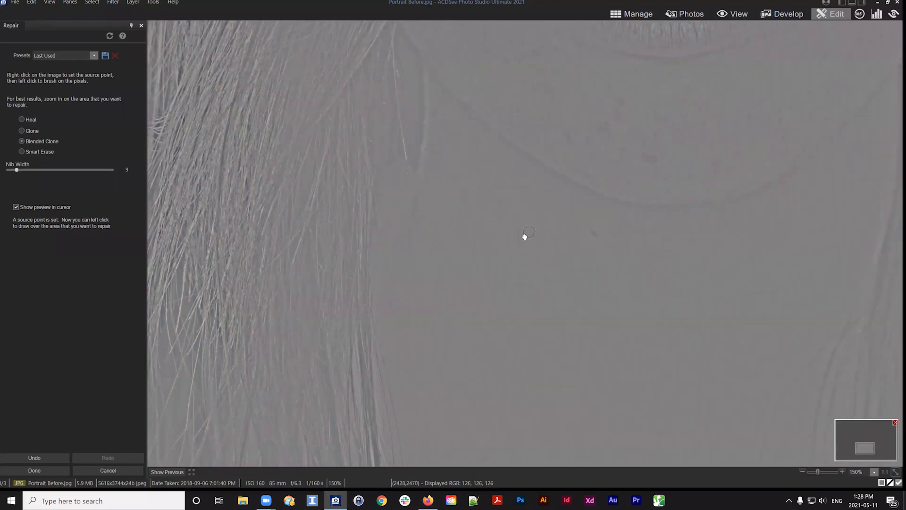
Clone over blemishes along the lower jaw and neck
{"action": "mouse_move", "coordinate": [524, 236]}
{"action": "left_mouse_down"}
{"action": "mouse_move", "coordinate": [429, 85]}
{"action": "mouse_move", "coordinate": [440, 80]}
{"action": "left_mouse_up"}
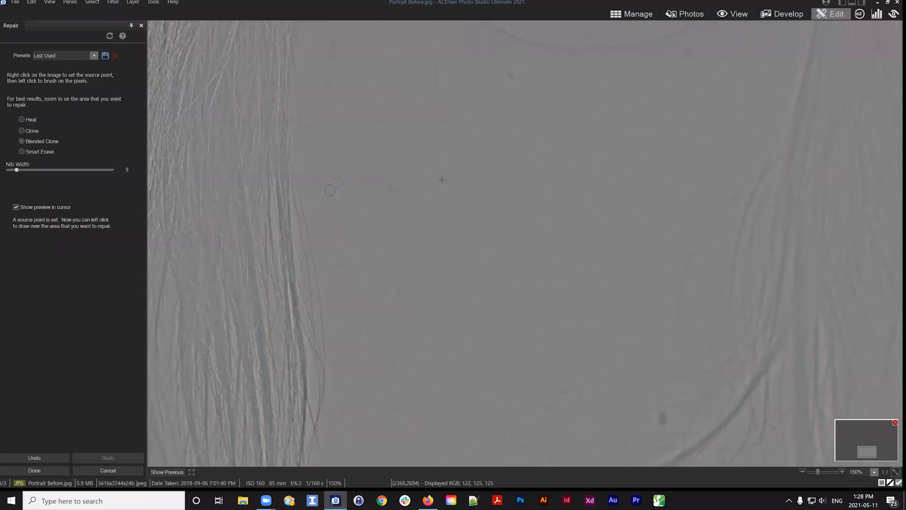
{"action": "left_click_drag", "start_coordinate": [376, 146], "coordinate": [360, 183]}
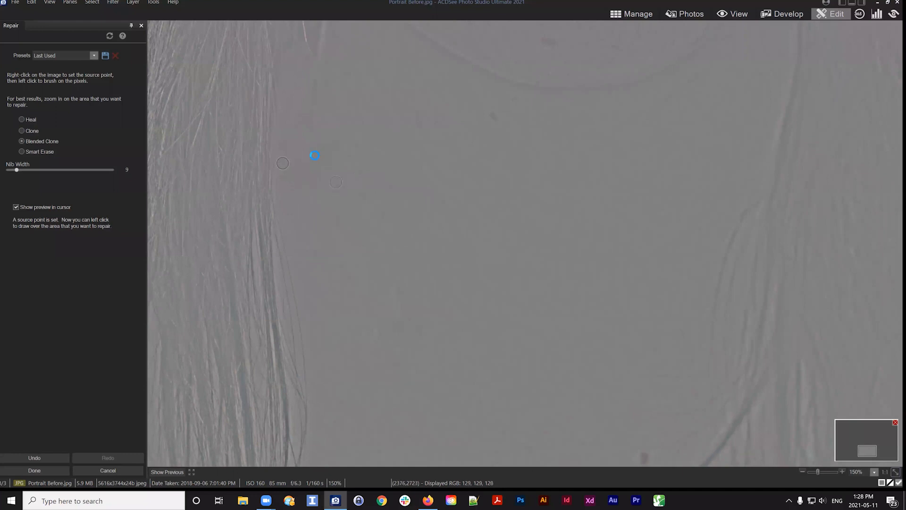
{"action": "left_click_drag", "start_coordinate": [353, 144], "coordinate": [279, 290]}
{"action": "left_click_drag", "start_coordinate": [586, 83], "coordinate": [644, 241]}
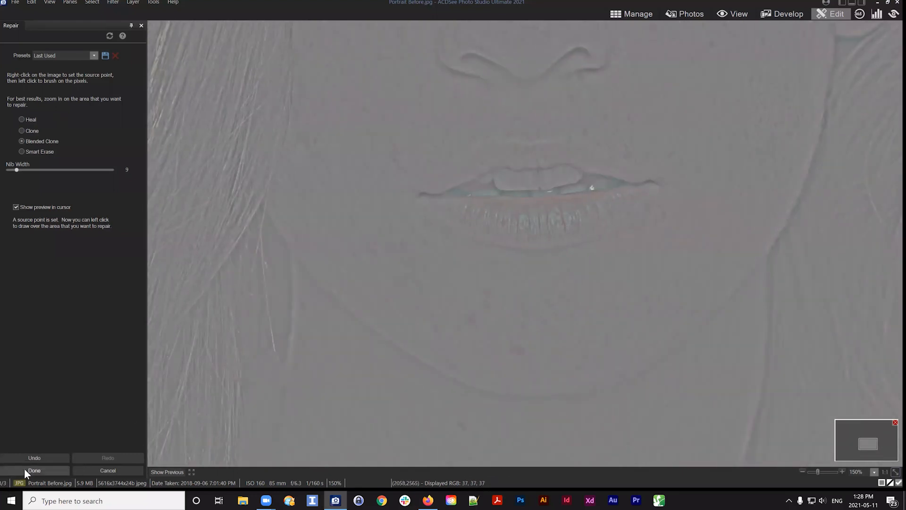
Apply the repairs and make the Base Color layer visible again
{"action": "left_click", "coordinate": [896, 471]}
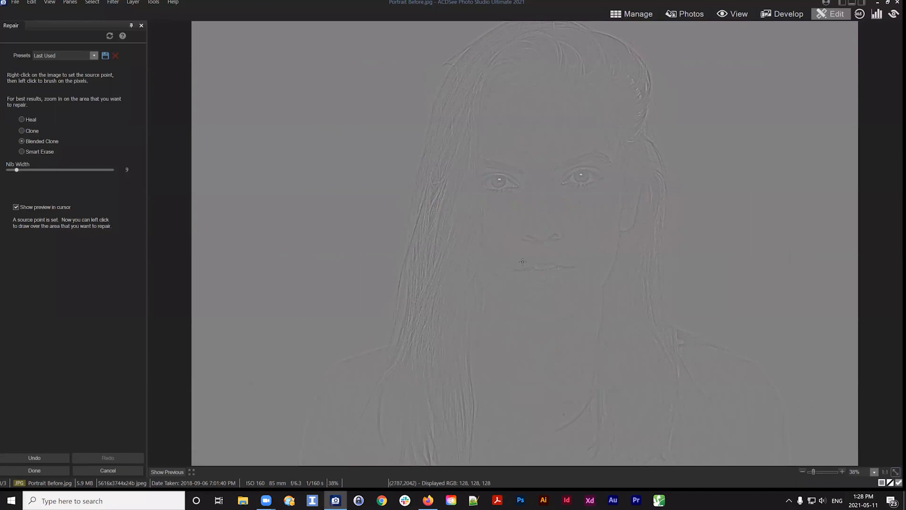
{"action": "left_click", "coordinate": [34, 470]}
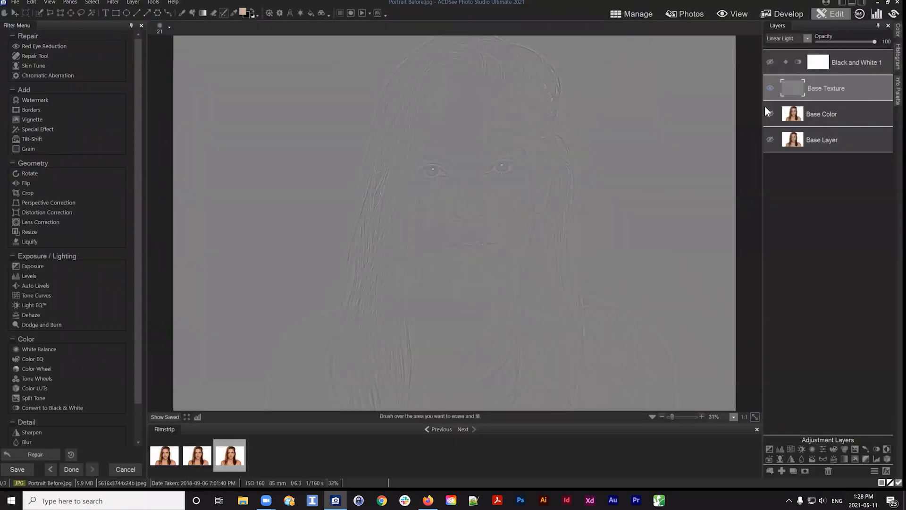
{"action": "left_click", "coordinate": [770, 113]}
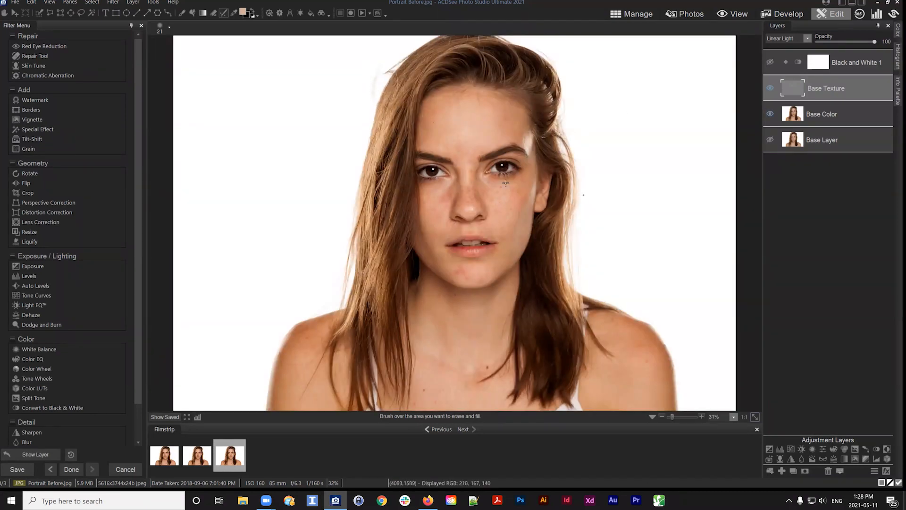
Zoom into the face and view the Base Texture and Base Color layers individually by toggling their visibility
{"action": "scroll", "coordinate": [451, 222], "scroll_direction": "up", "scroll_amount": 4}
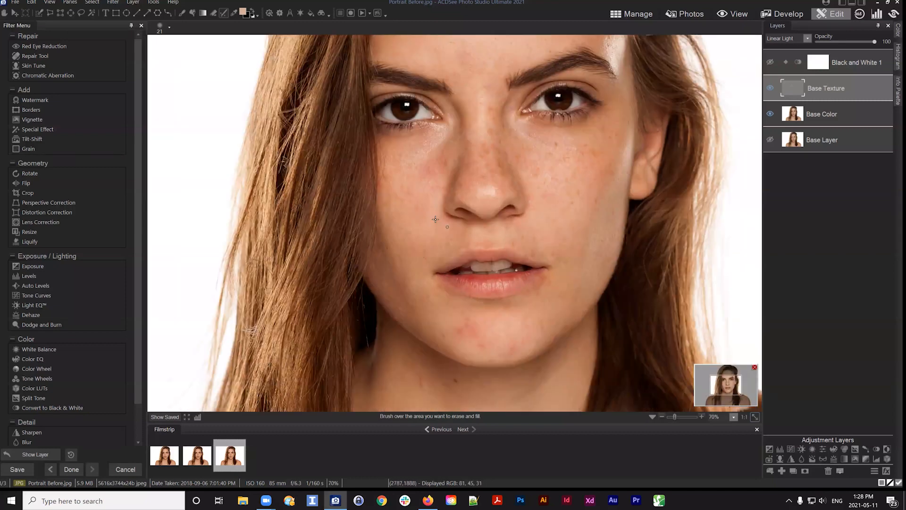
{"action": "key", "text": "z"}
{"action": "key", "text": "z"}
{"action": "key", "text": "z"}
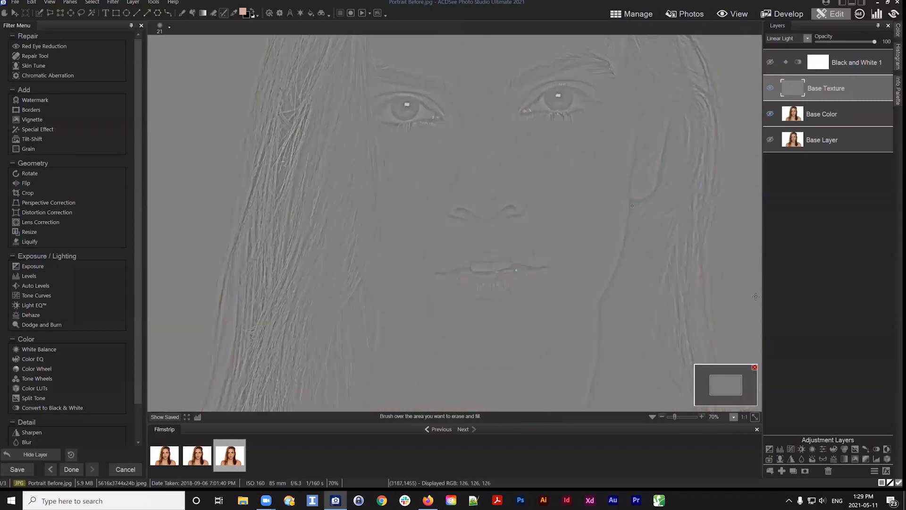
{"action": "mouse_move", "coordinate": [725, 385]}
{"action": "left_mouse_down"}
{"action": "mouse_move", "coordinate": [722, 375]}
{"action": "mouse_move", "coordinate": [720, 382]}
{"action": "left_mouse_up"}
{"action": "left_click", "coordinate": [770, 89]}
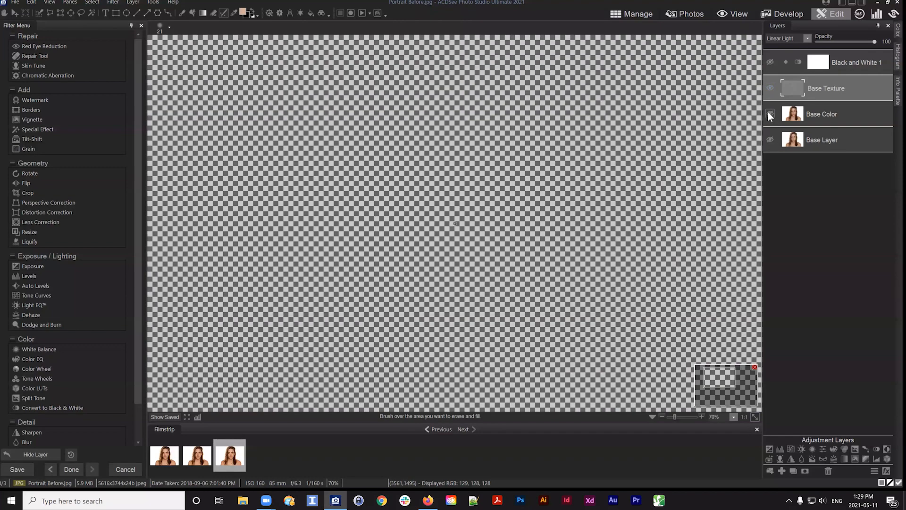
{"action": "left_click", "coordinate": [769, 112]}
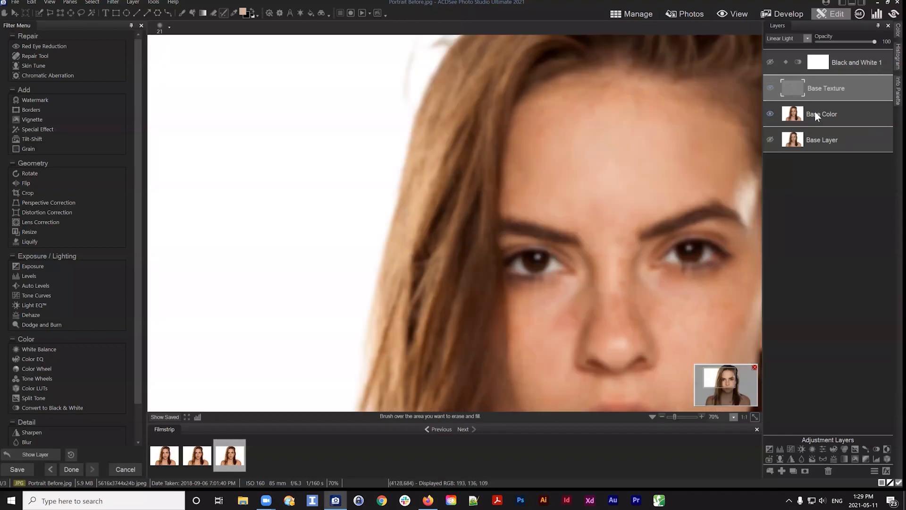
{"action": "left_click_drag", "start_coordinate": [815, 112], "coordinate": [831, 110]}
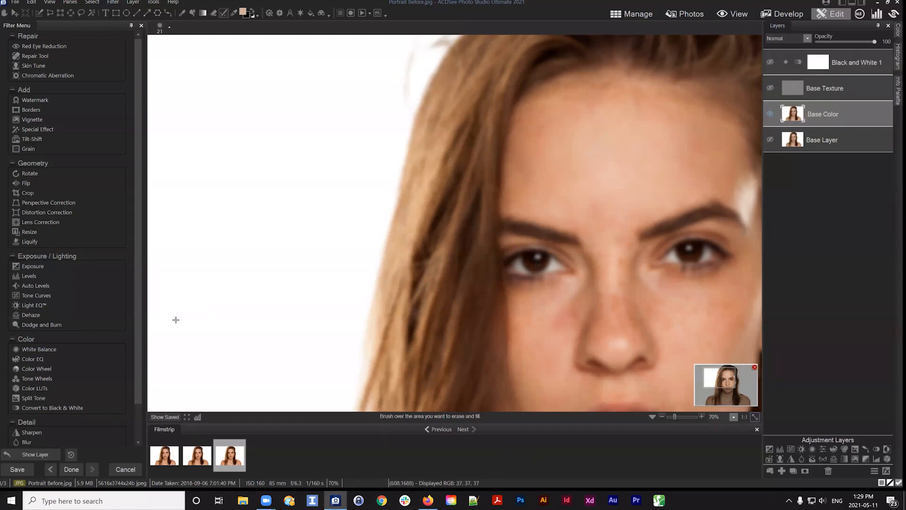
Apply a Gaussian Blur with amount 48 to the Base Color layer
{"action": "scroll", "coordinate": [85, 342], "scroll_direction": "down", "scroll_amount": 2}
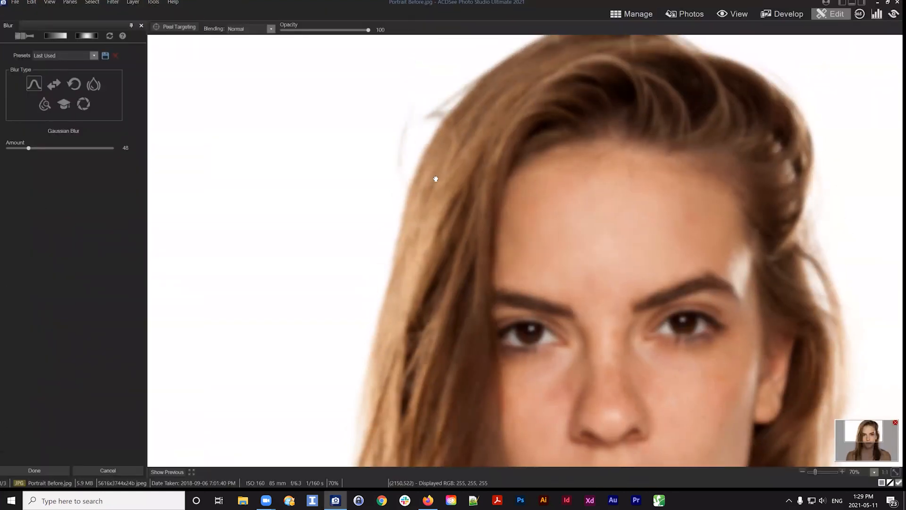
{"action": "left_click", "coordinate": [24, 36]}
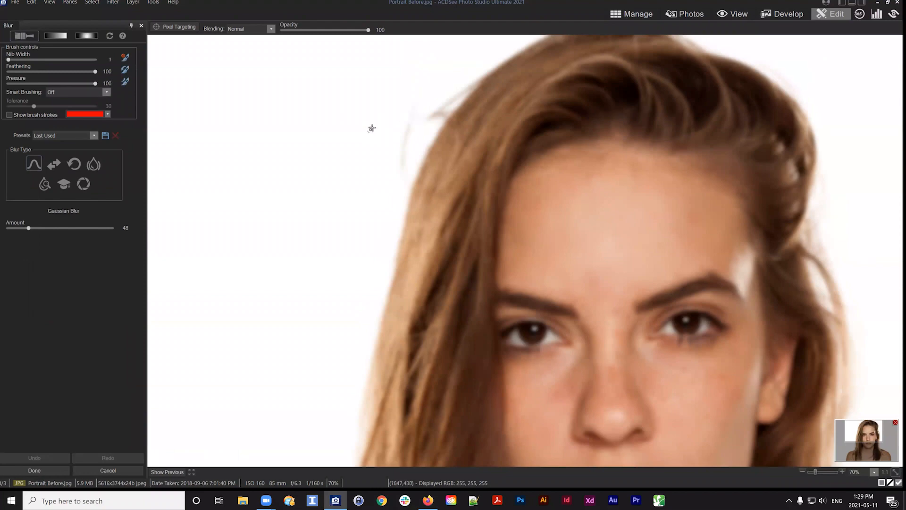
{"action": "mouse_move", "coordinate": [372, 127]}
{"action": "left_mouse_down"}
{"action": "mouse_move", "coordinate": [414, 122]}
{"action": "mouse_move", "coordinate": [401, 154]}
{"action": "left_mouse_up"}
{"action": "scroll", "coordinate": [543, 277], "scroll_direction": "down", "scroll_amount": 3}
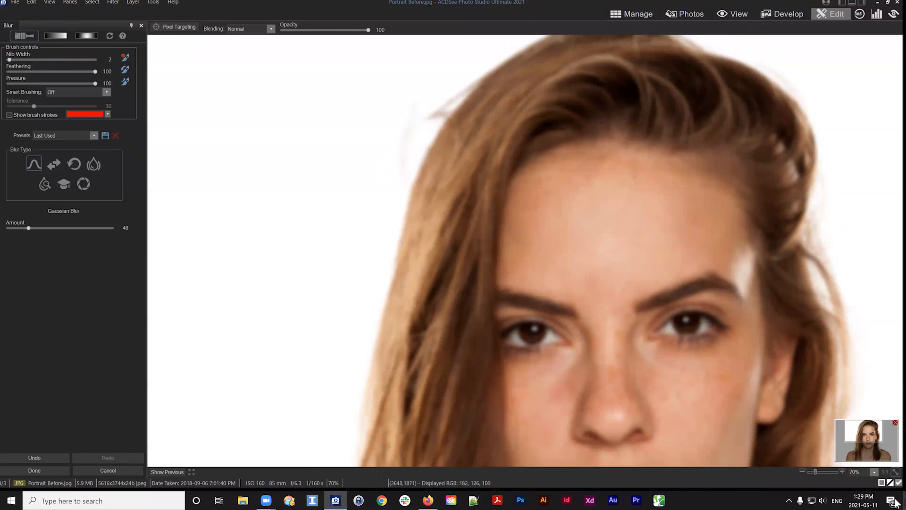
{"action": "left_click", "coordinate": [874, 474]}
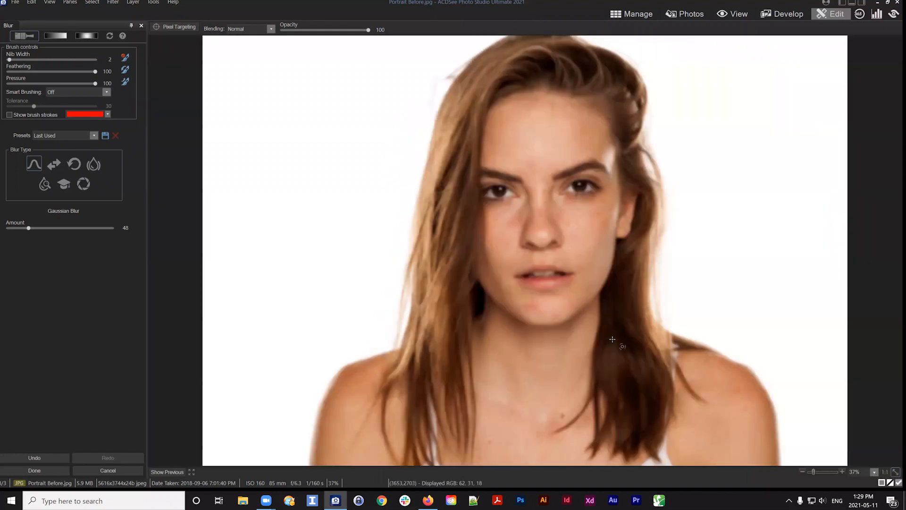
{"action": "left_click", "coordinate": [34, 470]}
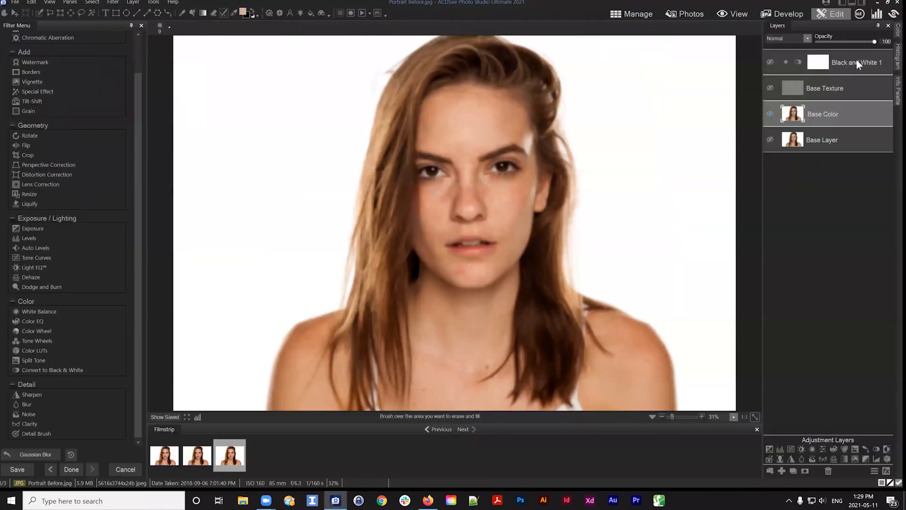
Make the Base Texture layer visible again and review the layers in the stack
{"action": "left_click", "coordinate": [770, 88]}
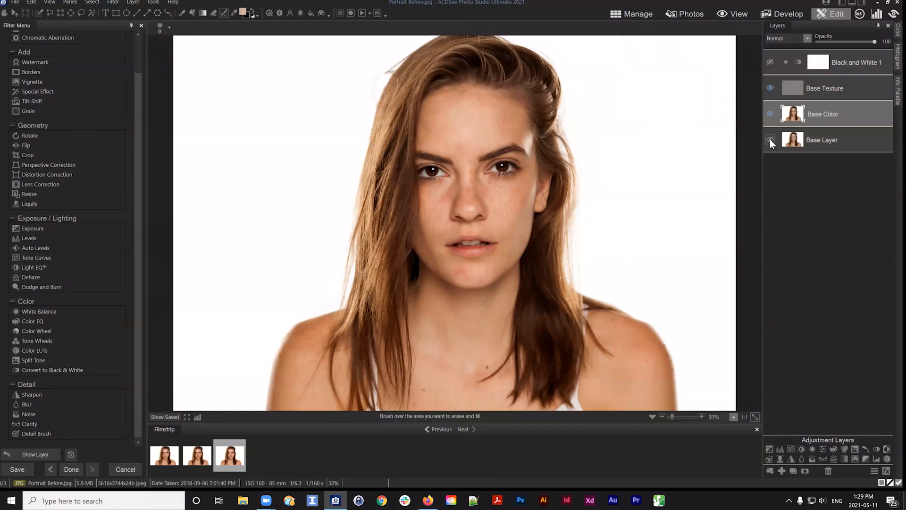
{"action": "mouse_move", "coordinate": [822, 139]}
{"action": "left_mouse_down"}
{"action": "mouse_move", "coordinate": [830, 145]}
{"action": "mouse_move", "coordinate": [815, 143]}
{"action": "left_mouse_up"}
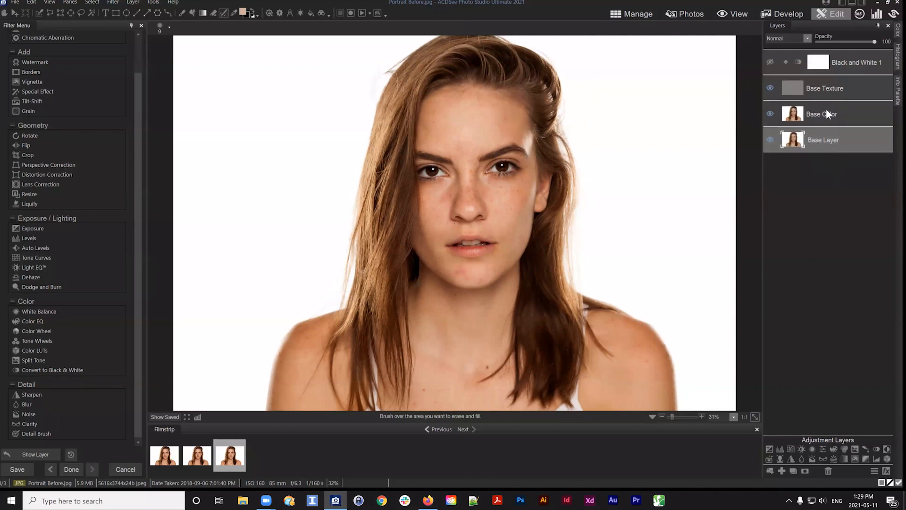
{"action": "right_click", "coordinate": [817, 138]}
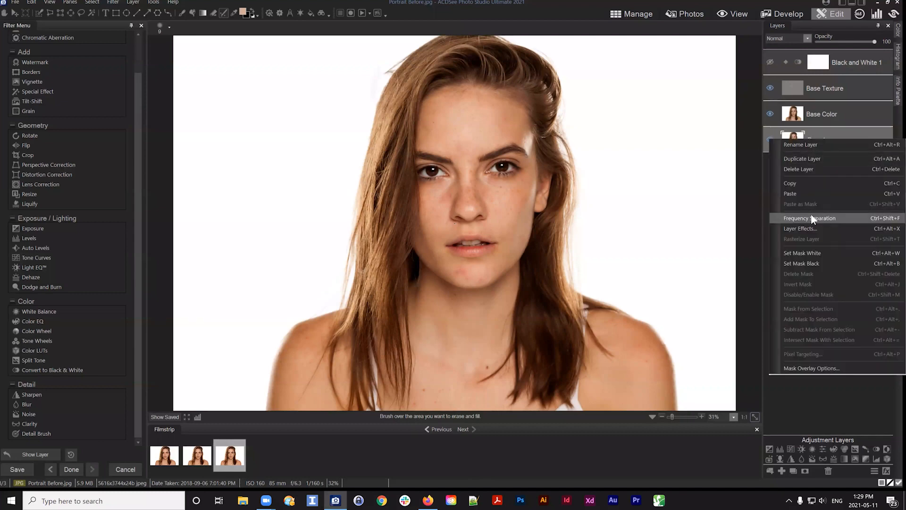
{"action": "left_click", "coordinate": [812, 402]}
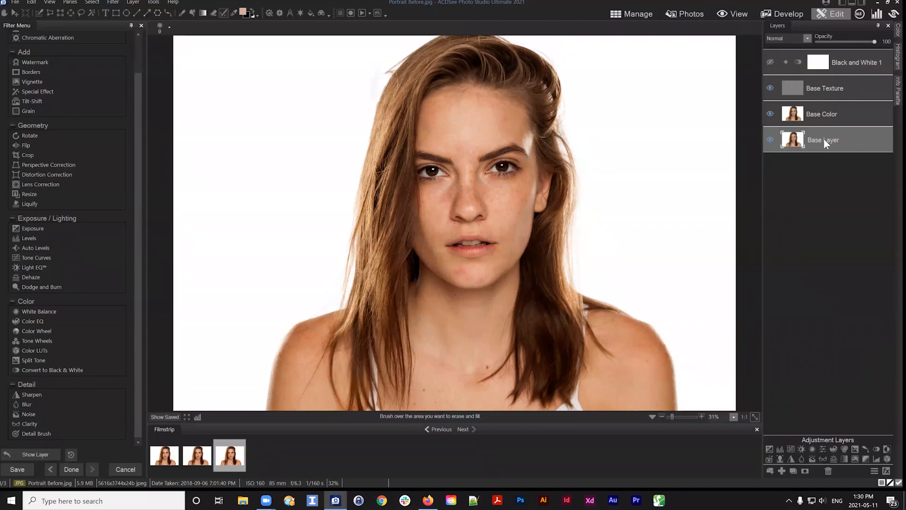
{"action": "left_click", "coordinate": [830, 115]}
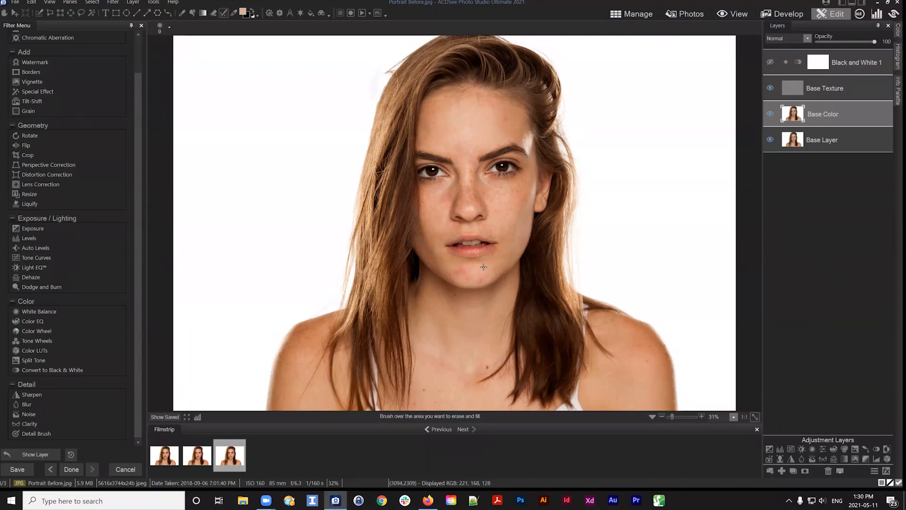
{"action": "left_click", "coordinate": [834, 89]}
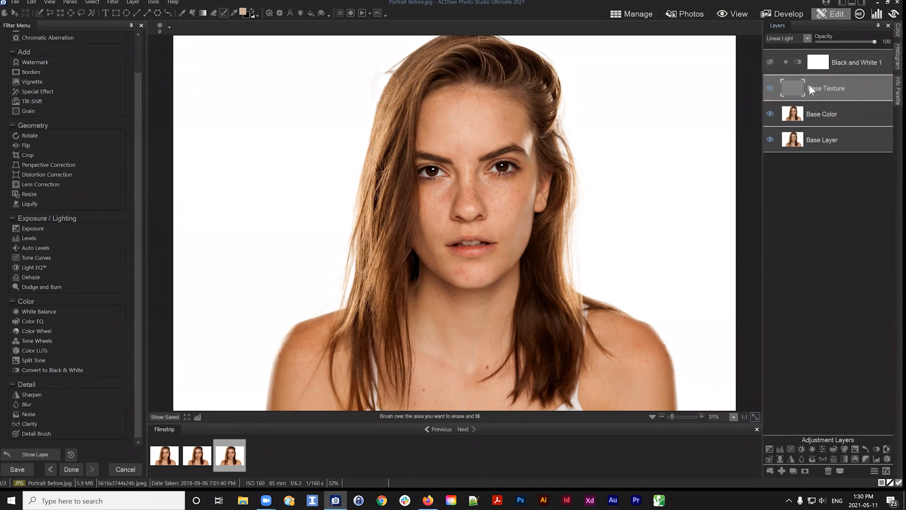
{"action": "left_click_drag", "start_coordinate": [827, 86], "coordinate": [806, 94]}
{"action": "scroll", "coordinate": [94, 90], "scroll_direction": "up", "scroll_amount": 2}
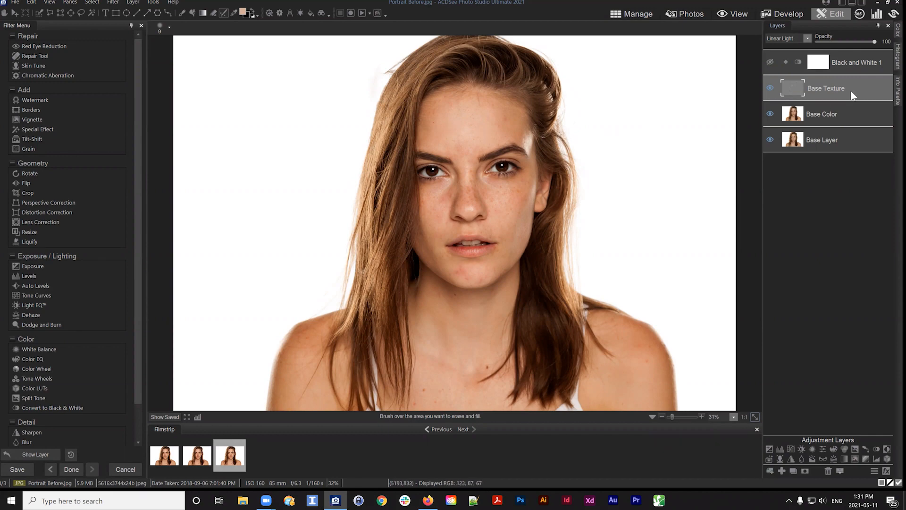
Toggle the Black and White 1 adjustment layer on and off, then select the Base Color layer
{"action": "left_click", "coordinate": [839, 63]}
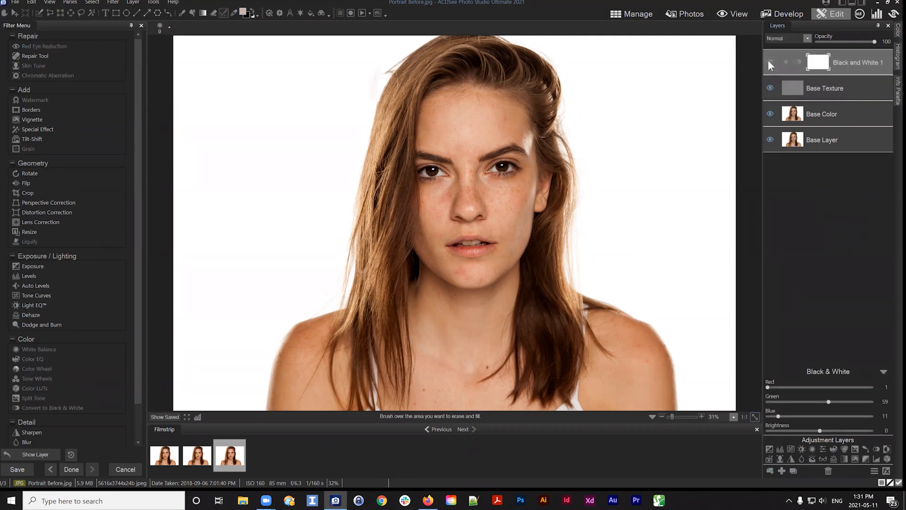
{"action": "left_click_drag", "start_coordinate": [852, 60], "coordinate": [851, 63]}
{"action": "left_click", "coordinate": [769, 61]}
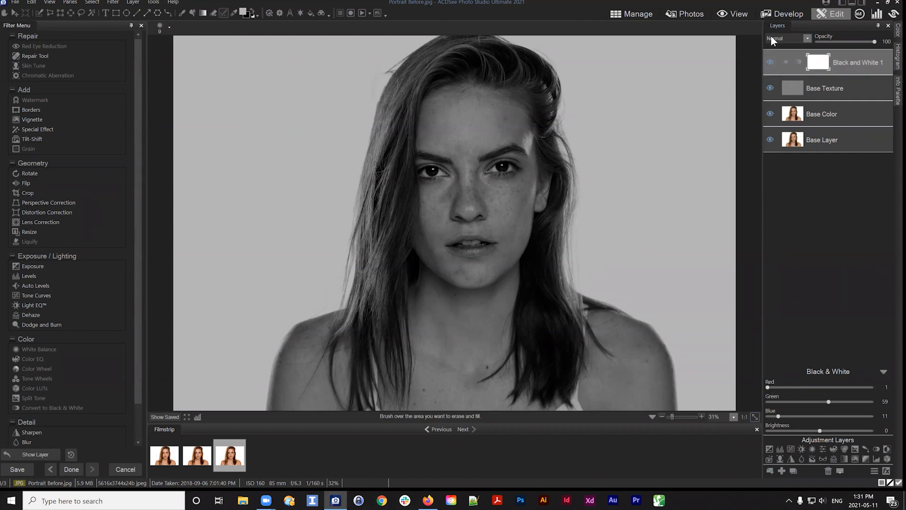
{"action": "left_click", "coordinate": [770, 61]}
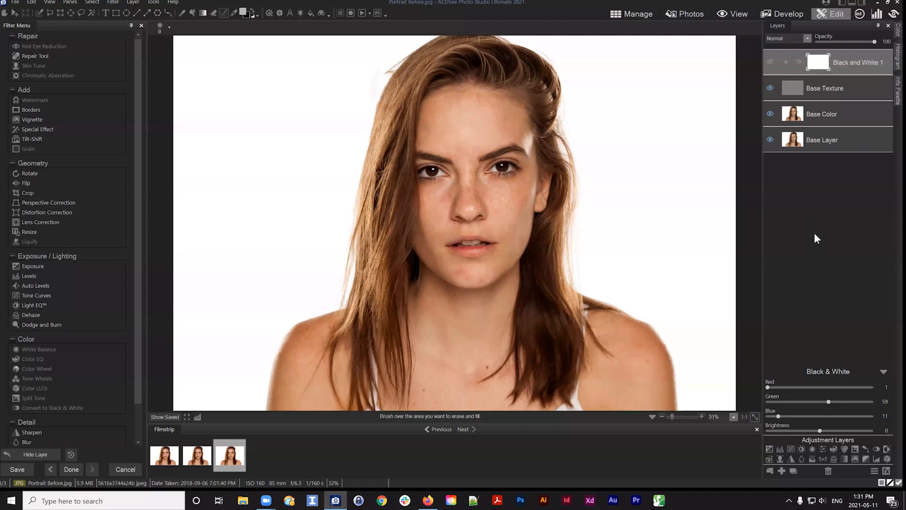
{"action": "left_click", "coordinate": [844, 90]}
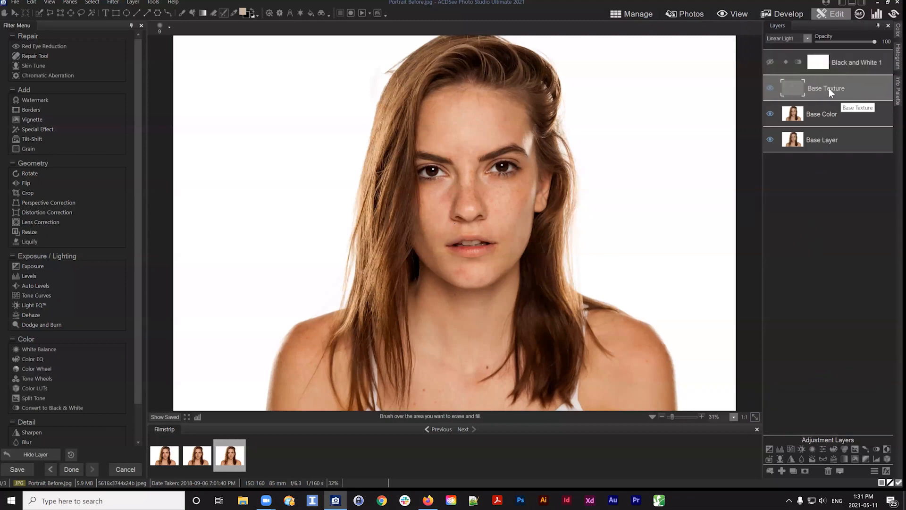
{"action": "left_click_drag", "start_coordinate": [830, 91], "coordinate": [831, 89]}
{"action": "left_click", "coordinate": [831, 115]}
{"action": "left_click", "coordinate": [826, 88]}
{"action": "left_click", "coordinate": [824, 113]}
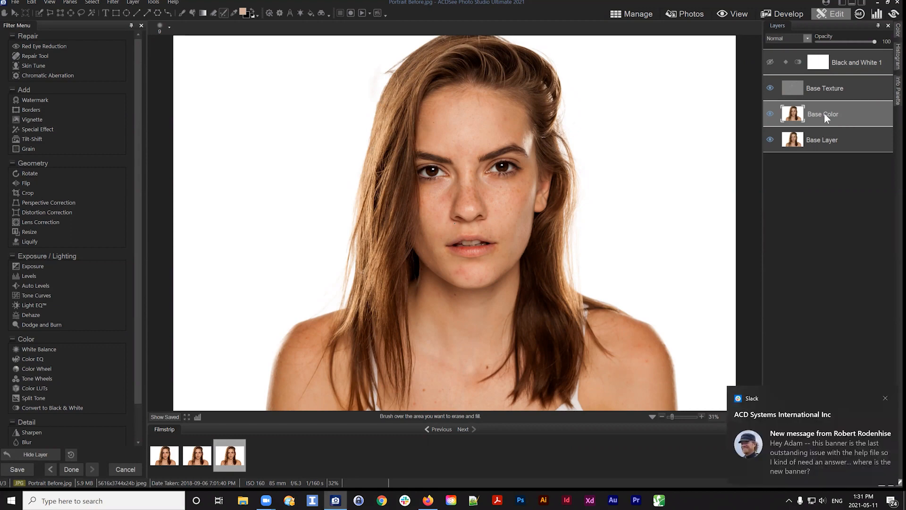
{"action": "left_click", "coordinate": [888, 395]}
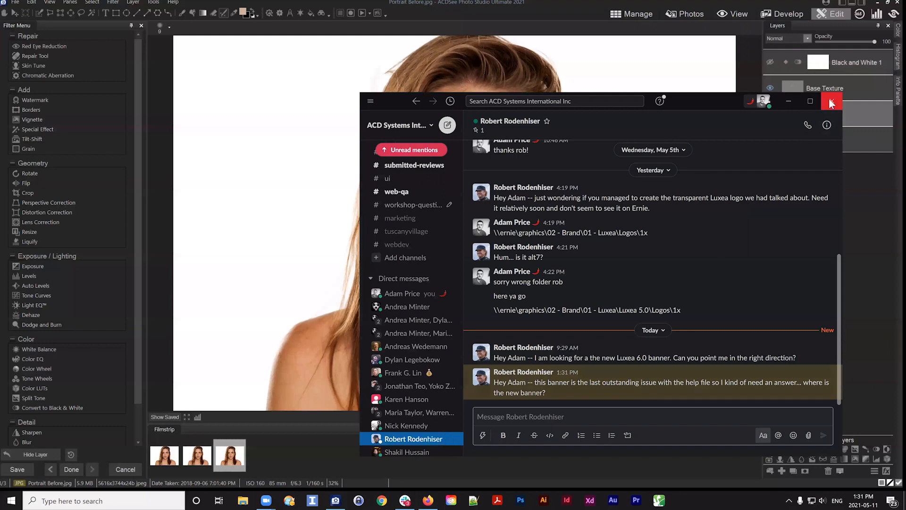
{"action": "left_click", "coordinate": [834, 100]}
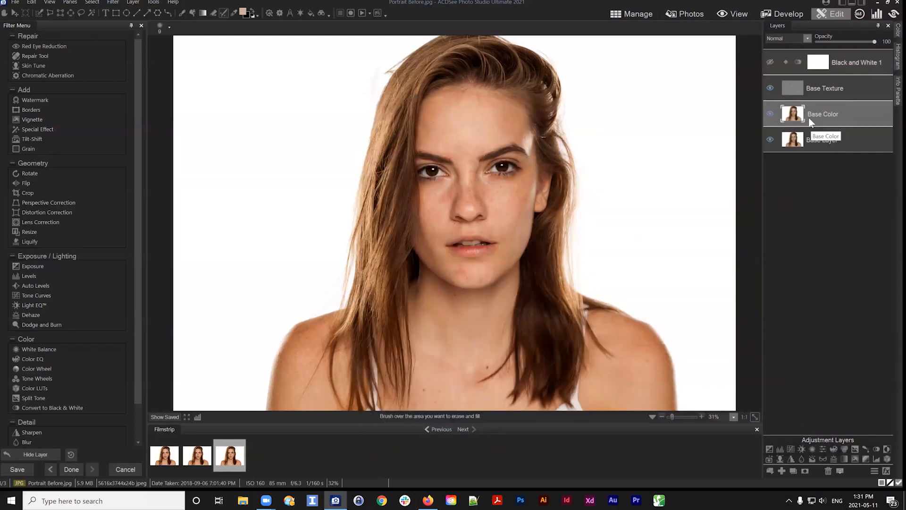
Add a blank layer above Base Color and sample a forehead skin tone with the Eyedropper
{"action": "left_click", "coordinate": [781, 471]}
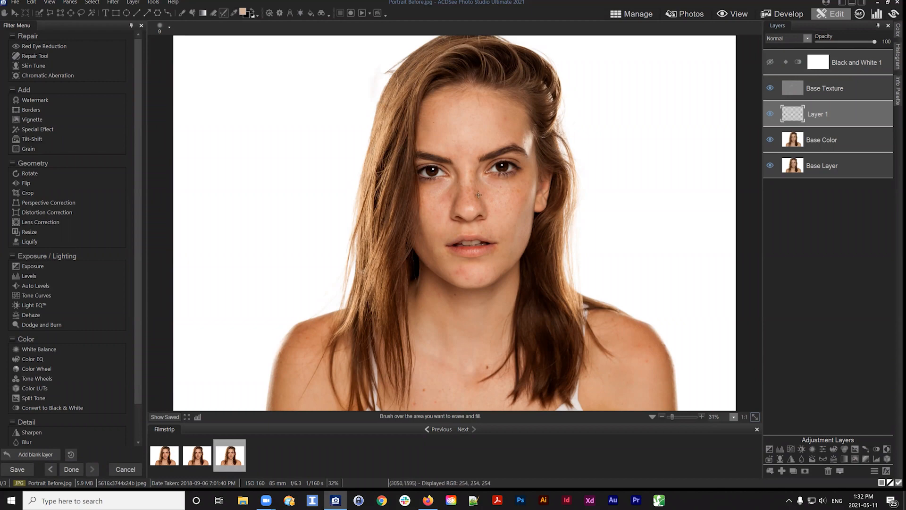
{"action": "left_click", "coordinate": [234, 13]}
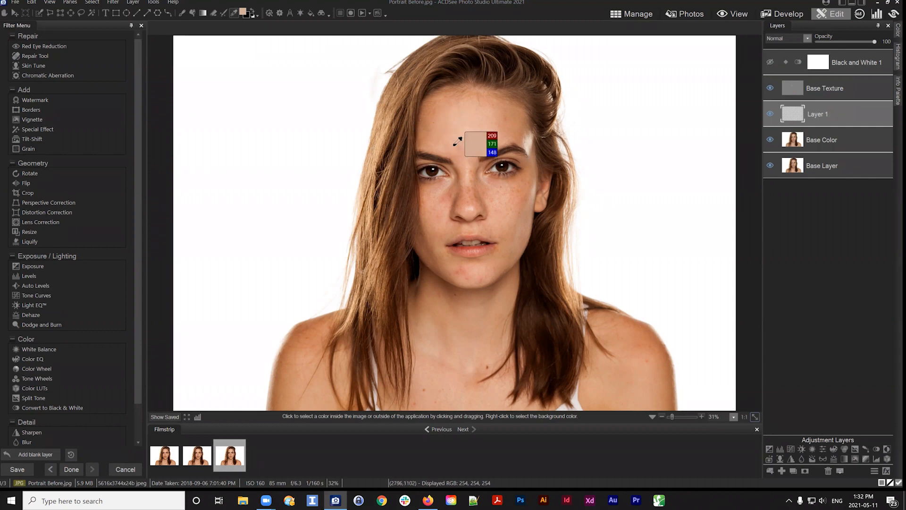
Switch to the Paint brush, enlarge its nib, and resample a skin tone from the face with the Eyedropper
{"action": "left_click", "coordinate": [183, 12]}
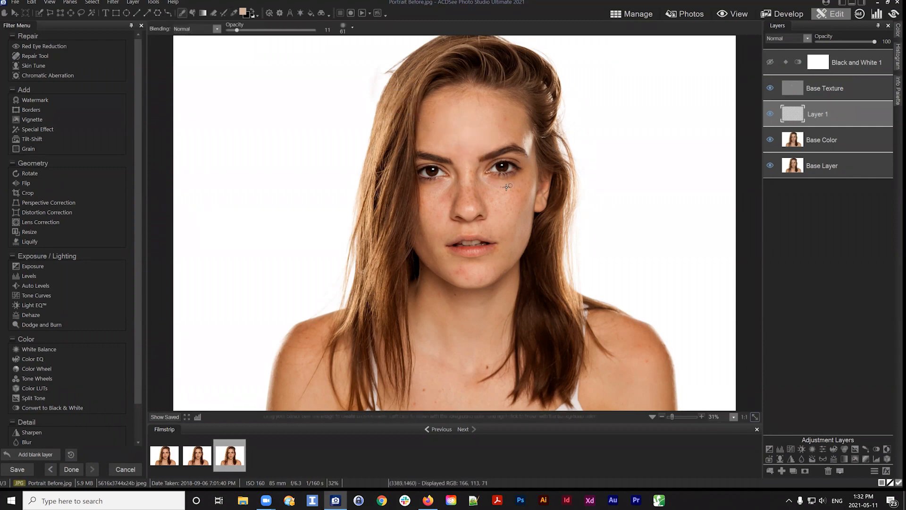
{"action": "scroll", "coordinate": [467, 159], "scroll_direction": "up", "scroll_amount": 6}
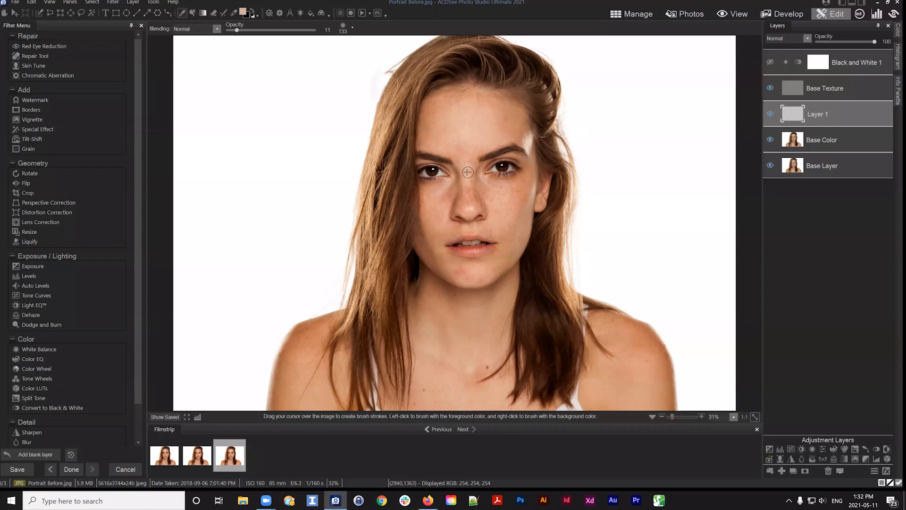
{"action": "left_click", "coordinate": [233, 10]}
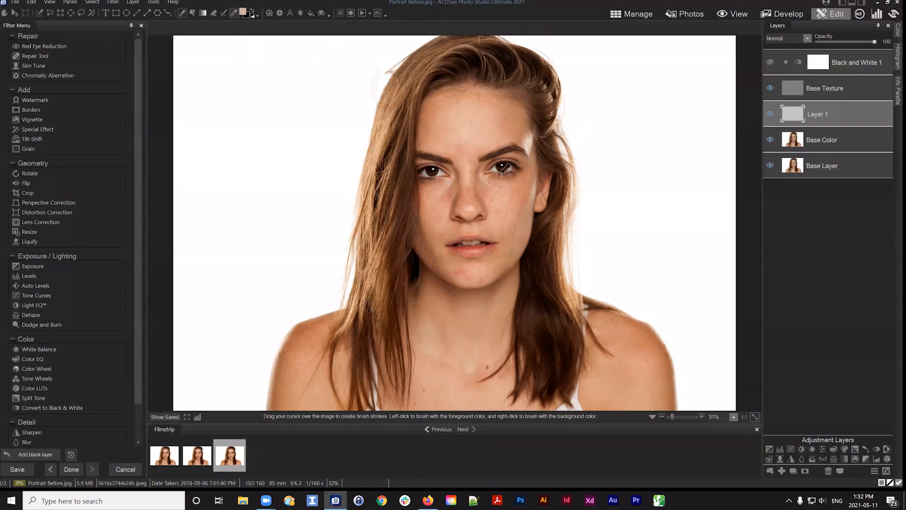
{"action": "left_click_drag", "start_coordinate": [505, 167], "coordinate": [471, 154]}
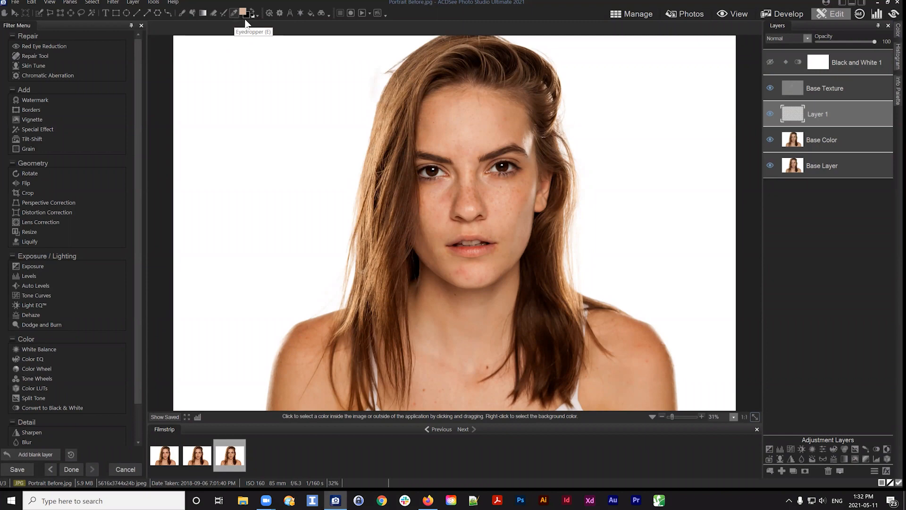
{"action": "left_click_drag", "start_coordinate": [472, 155], "coordinate": [311, 136]}
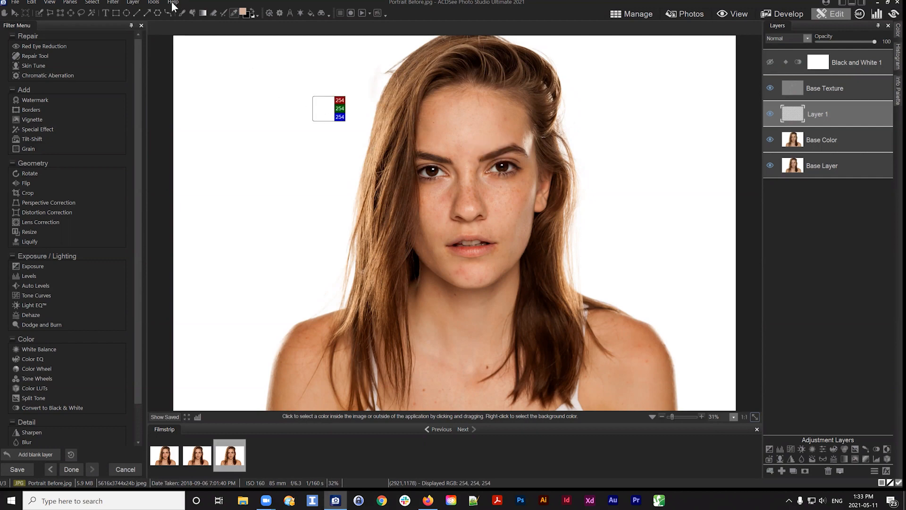
Open Customize Shortcuts and look up the Eyedropper tool's shortcut keys in the Tools category
{"action": "left_click", "coordinate": [154, 3]}
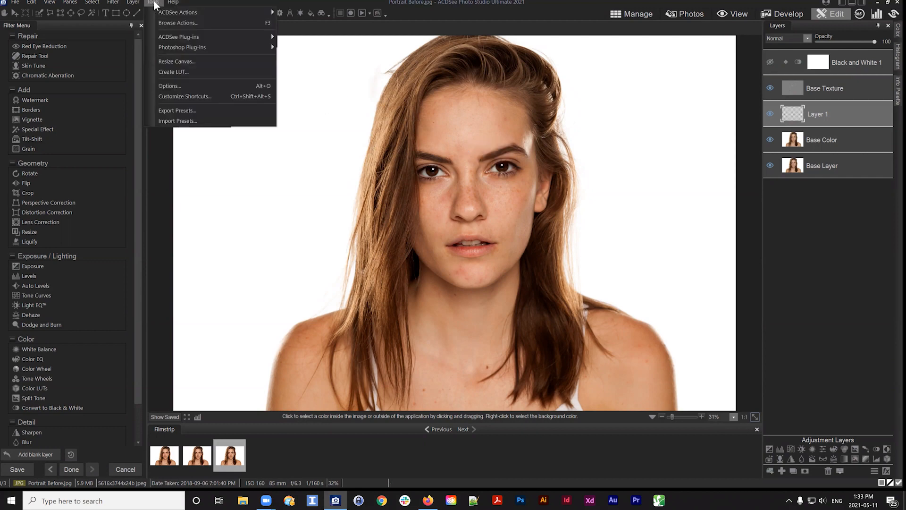
{"action": "left_click", "coordinate": [181, 96]}
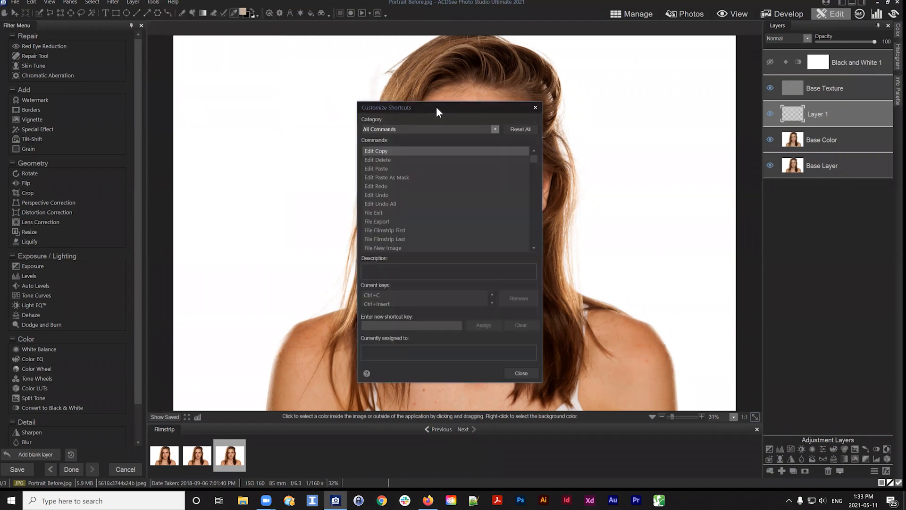
{"action": "left_click_drag", "start_coordinate": [436, 107], "coordinate": [262, 58]}
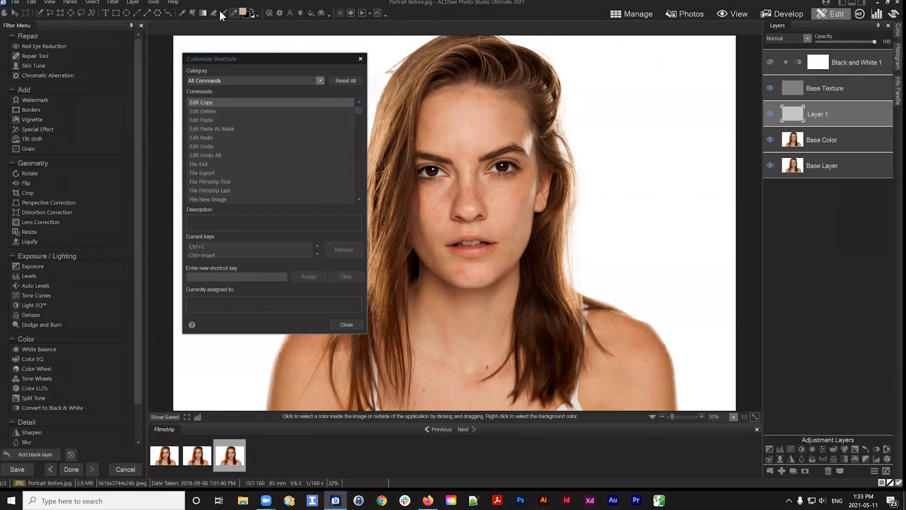
{"action": "left_click", "coordinate": [222, 80]}
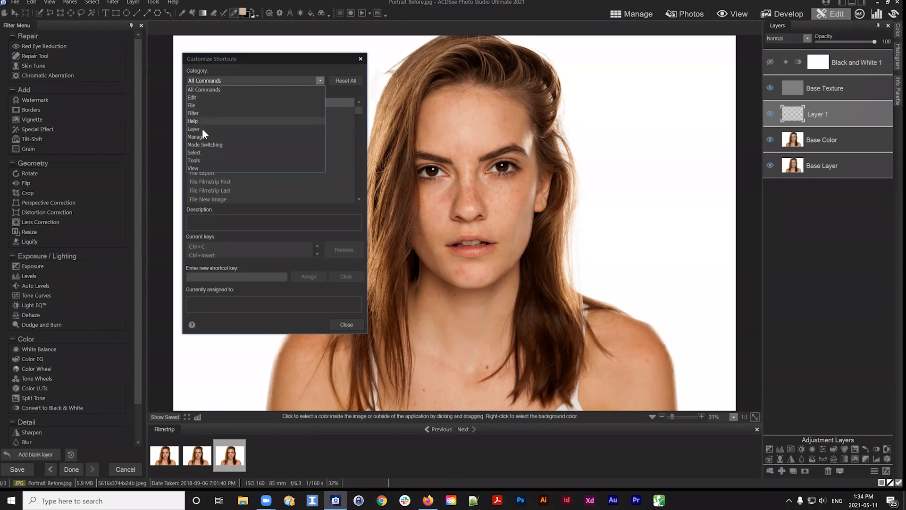
{"action": "left_click", "coordinate": [196, 160]}
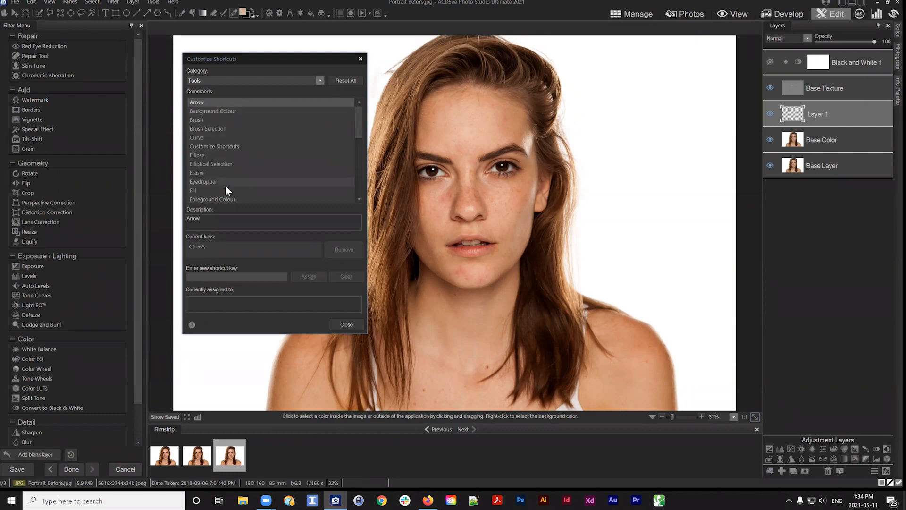
{"action": "left_click_drag", "start_coordinate": [358, 122], "coordinate": [361, 142]}
{"action": "left_click", "coordinate": [222, 130]}
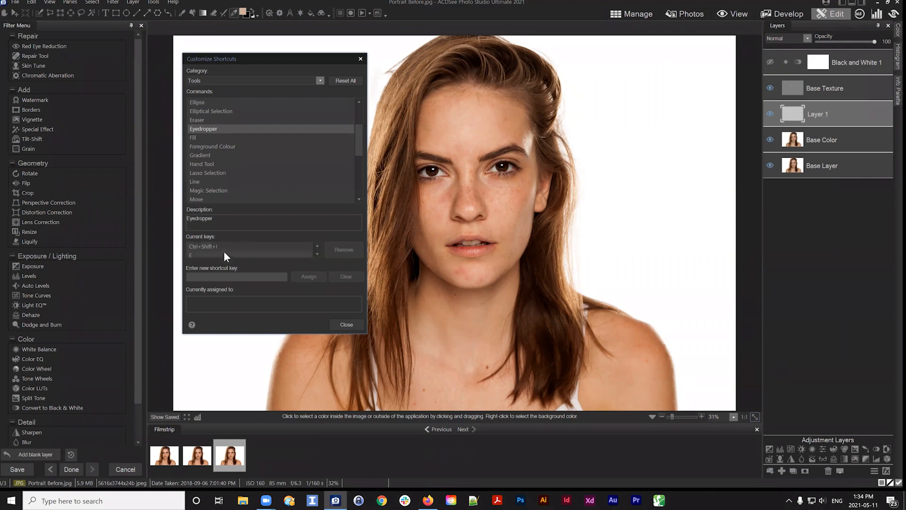
{"action": "left_click", "coordinate": [198, 255]}
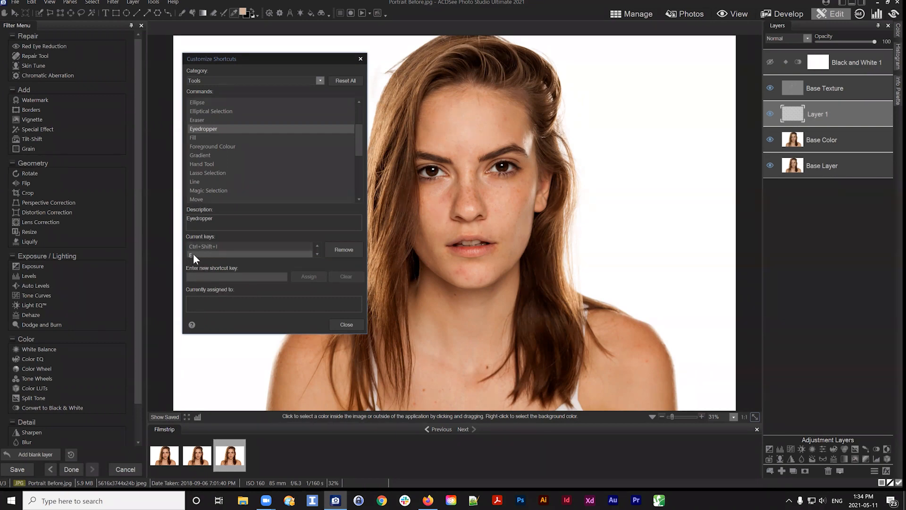
{"action": "left_click", "coordinate": [217, 276]}
{"action": "left_click", "coordinate": [193, 255]}
{"action": "left_click_drag", "start_coordinate": [358, 137], "coordinate": [366, 114]}
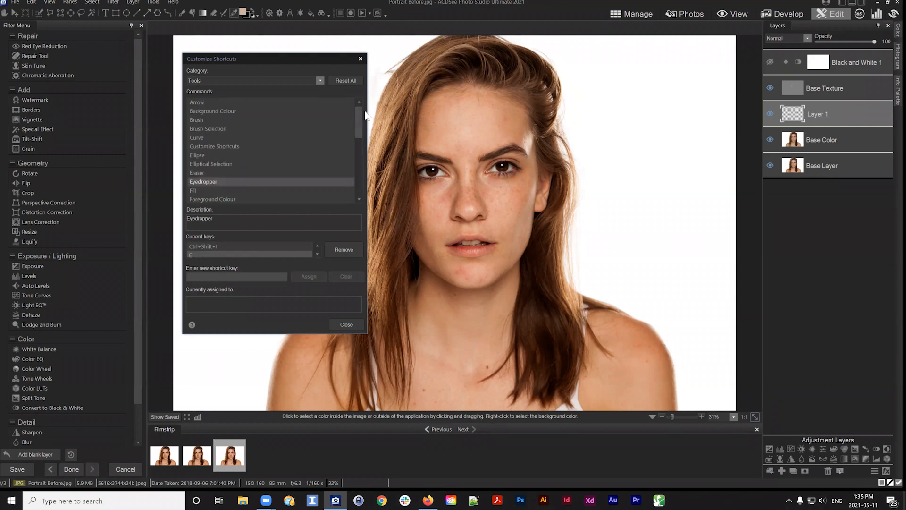
Check the Brush tool's shortcut, try a Shift+R key combination, and close the dialog without assigning it
{"action": "left_click", "coordinate": [206, 122]}
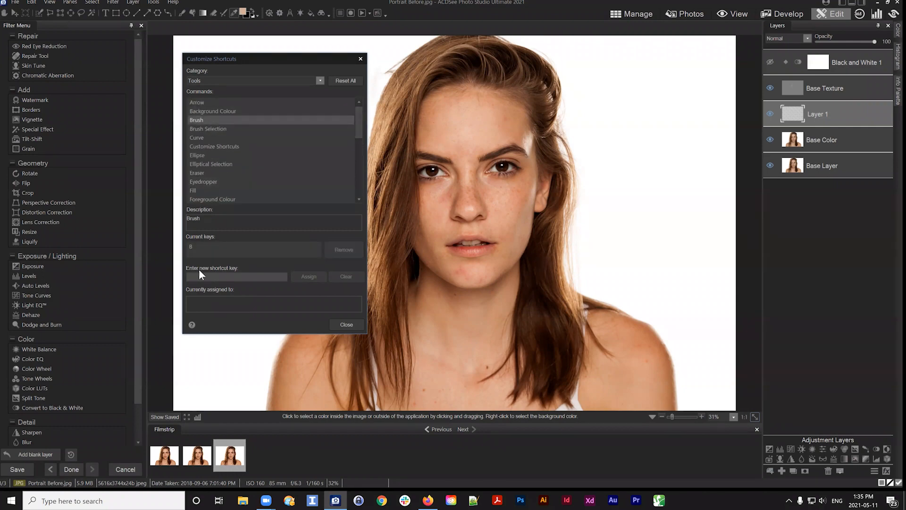
{"action": "left_click", "coordinate": [194, 247]}
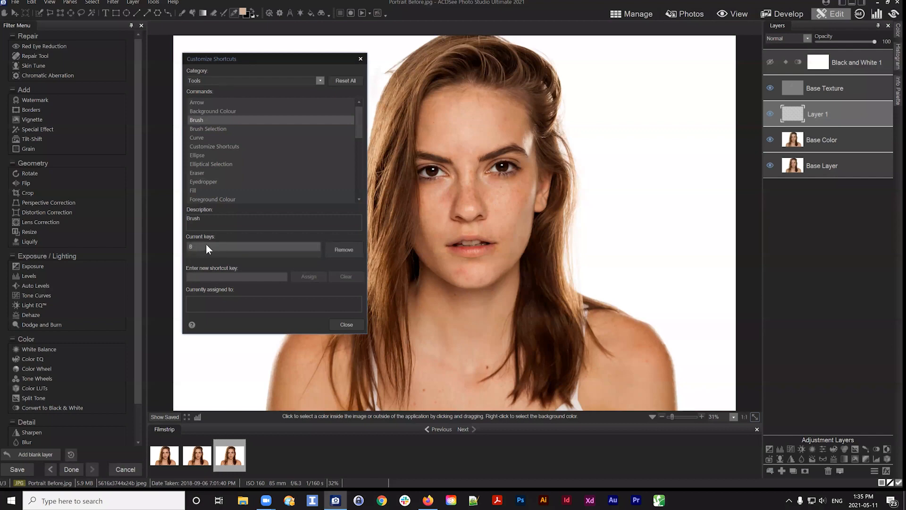
{"action": "left_click", "coordinate": [205, 274]}
{"action": "key", "text": "shift+r"}
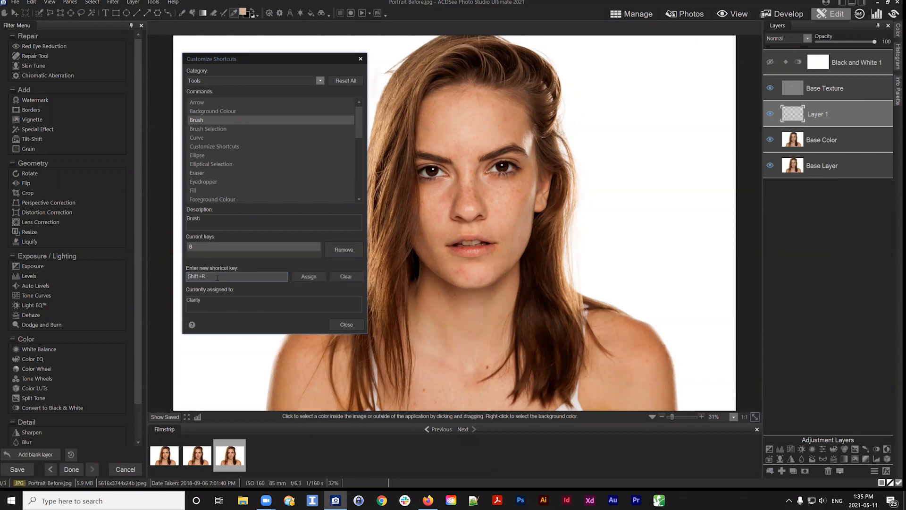
{"action": "key", "text": "ctrl+a"}
{"action": "key", "text": "r"}
{"action": "left_click", "coordinate": [210, 182]}
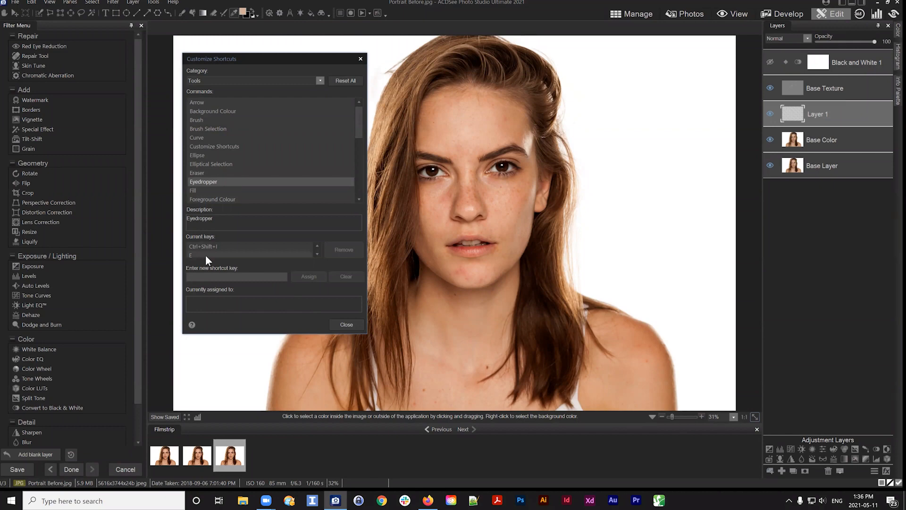
{"action": "left_click", "coordinate": [347, 324]}
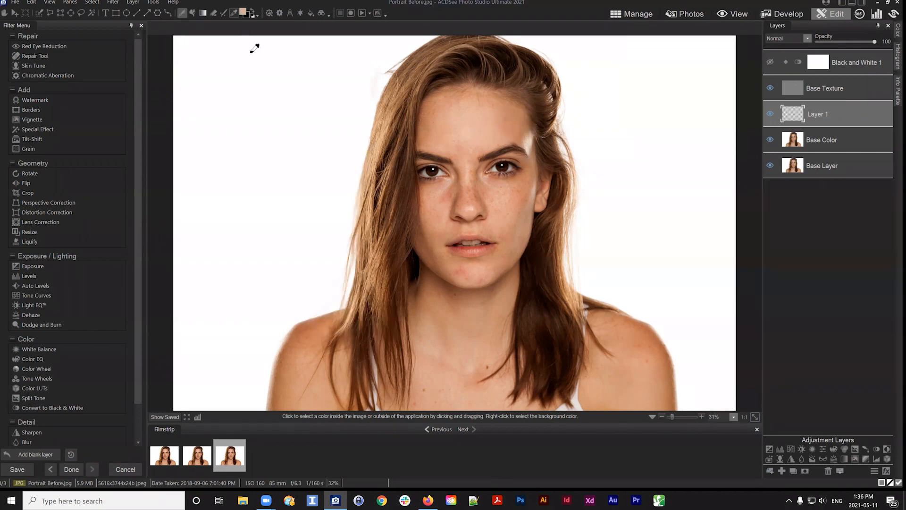
Sample a skin tone from the forehead with the Eyedropper
{"action": "left_click", "coordinate": [460, 133]}
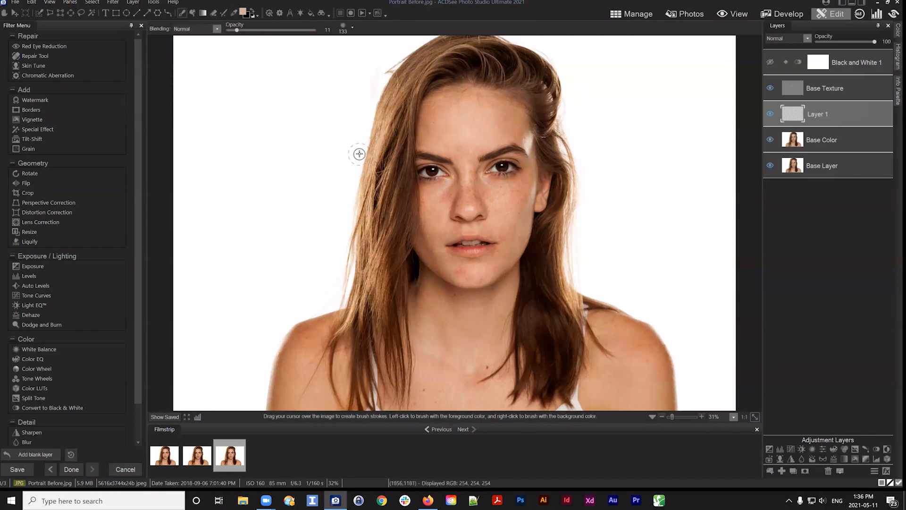
{"action": "key", "text": "i"}
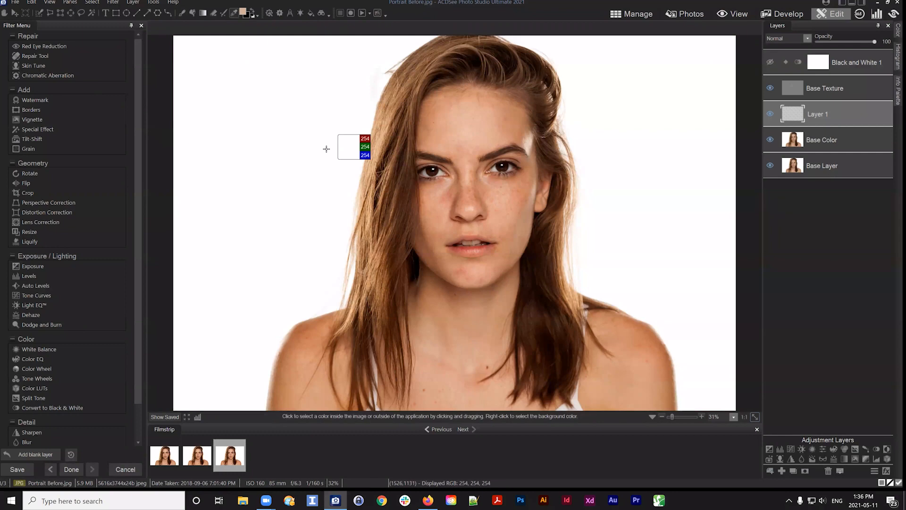
{"action": "left_click", "coordinate": [477, 125]}
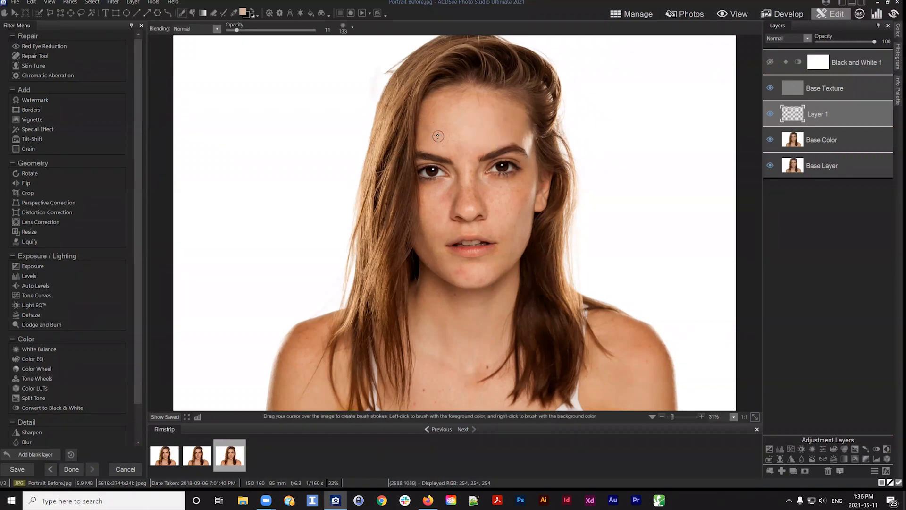
Set the brush nib width to 69, feathering to 32 and opacity to 10
{"action": "left_click", "coordinate": [346, 34]}
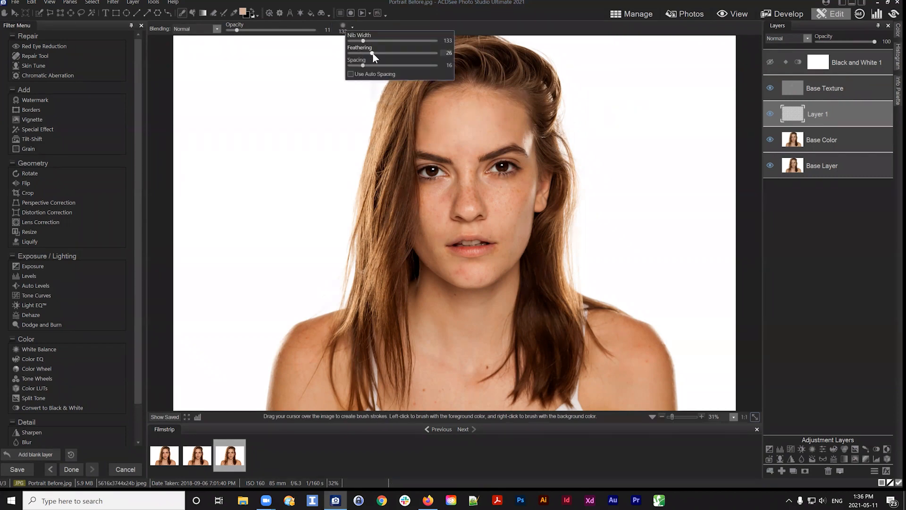
{"action": "mouse_move", "coordinate": [372, 53]}
{"action": "left_mouse_down"}
{"action": "mouse_move", "coordinate": [380, 52]}
{"action": "mouse_move", "coordinate": [359, 41]}
{"action": "left_mouse_up"}
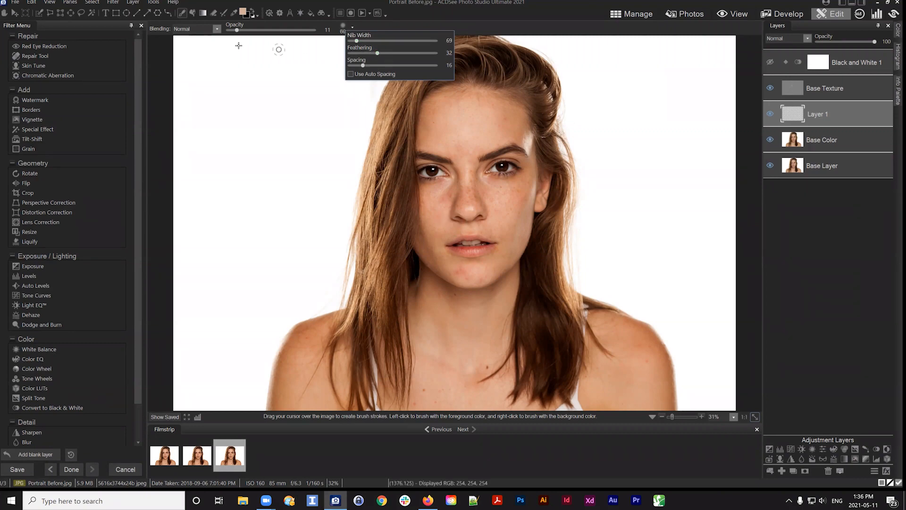
{"action": "left_click", "coordinate": [238, 30]}
{"action": "left_click_drag", "start_coordinate": [238, 32], "coordinate": [236, 31]}
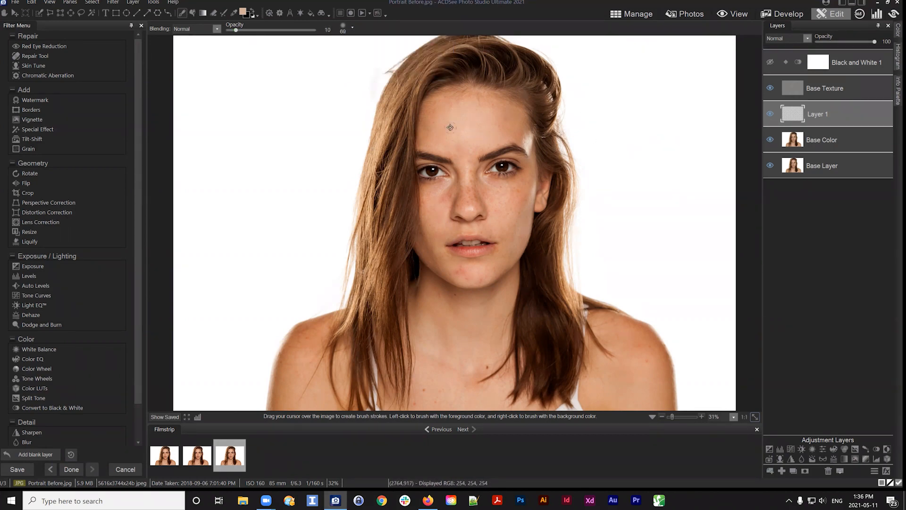
Sample skin between the eyes and paint a soft stroke down the side of the nose bridge on Layer 1
{"action": "key", "text": "i"}
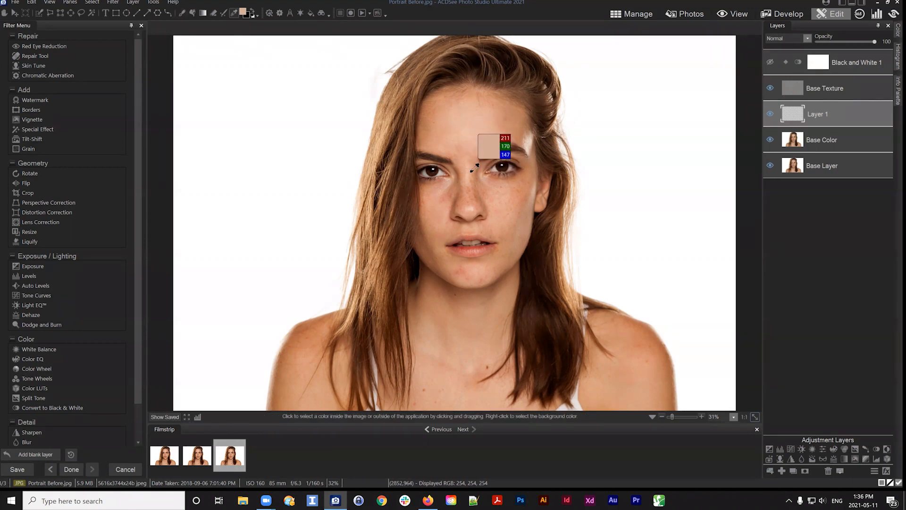
{"action": "scroll", "coordinate": [474, 169], "scroll_direction": "up", "scroll_amount": 1}
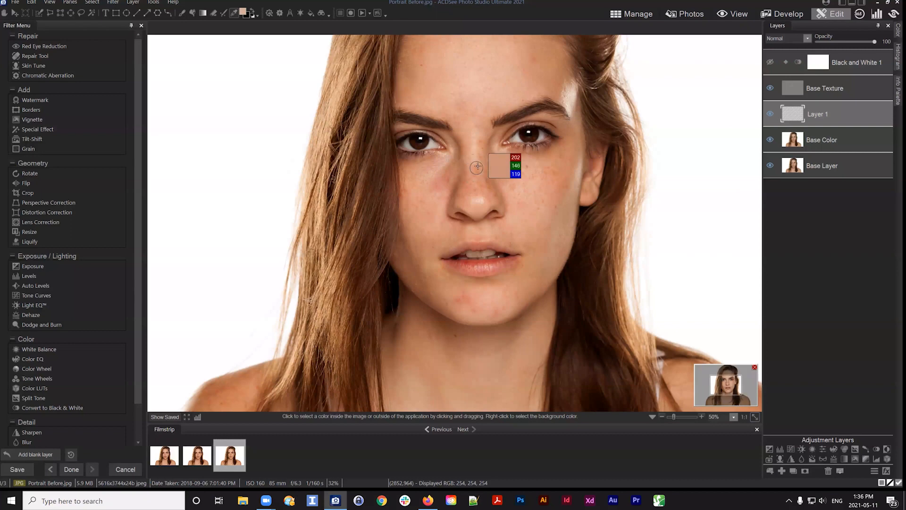
{"action": "scroll", "coordinate": [477, 168], "scroll_direction": "up", "scroll_amount": 1}
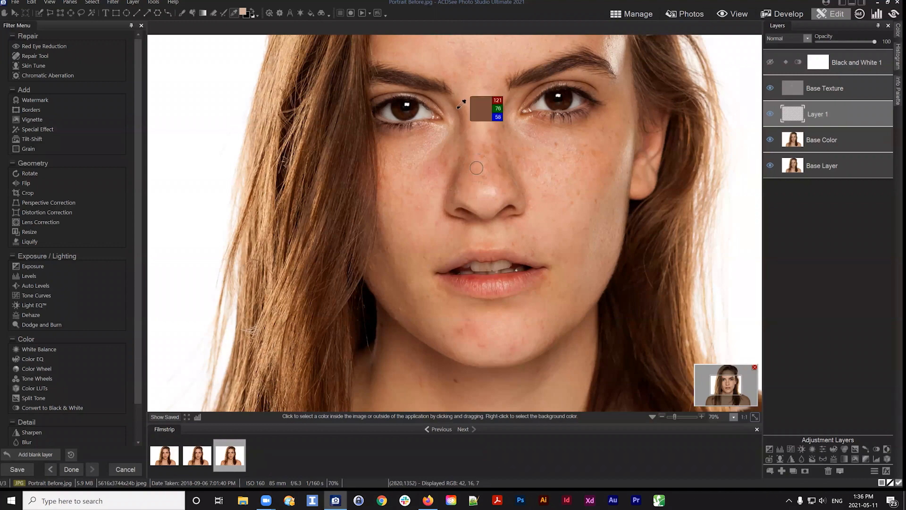
{"action": "left_click", "coordinate": [461, 104]}
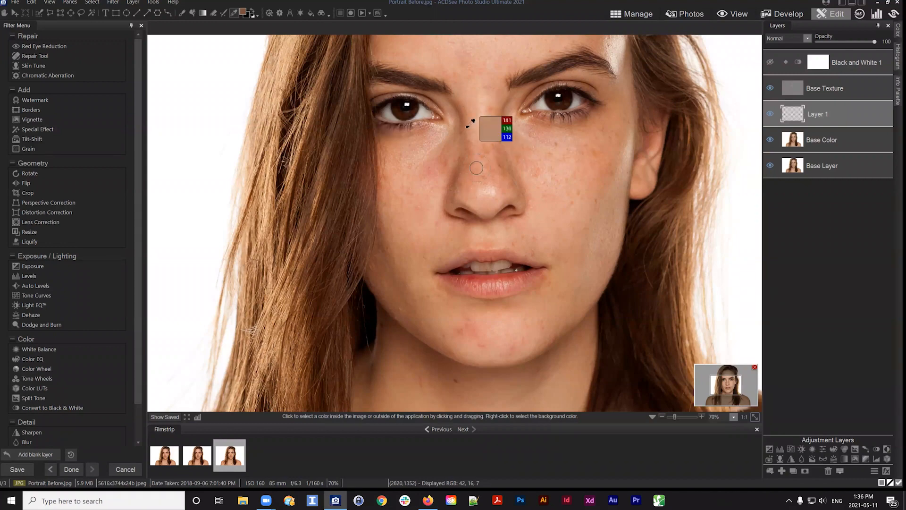
{"action": "key", "text": "b"}
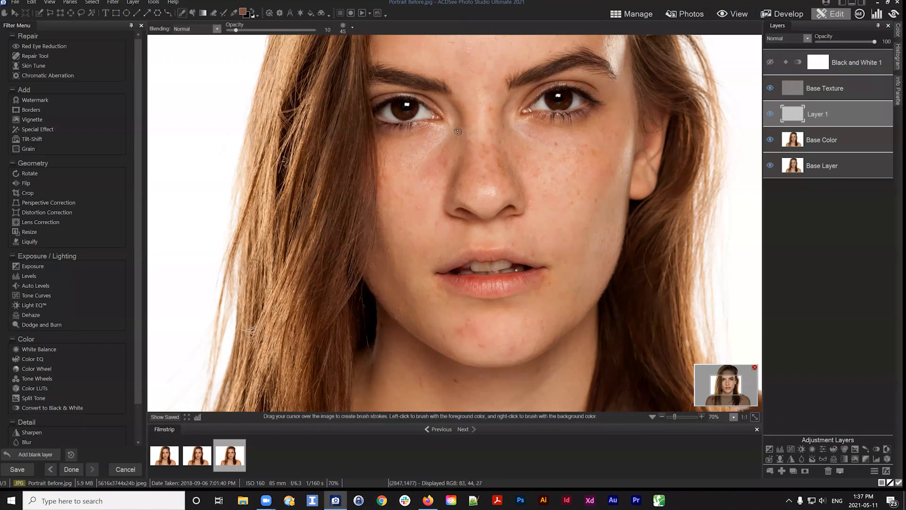
{"action": "scroll", "coordinate": [460, 129], "scroll_direction": "down", "scroll_amount": 3}
{"action": "left_click_drag", "start_coordinate": [453, 180], "coordinate": [453, 184]}
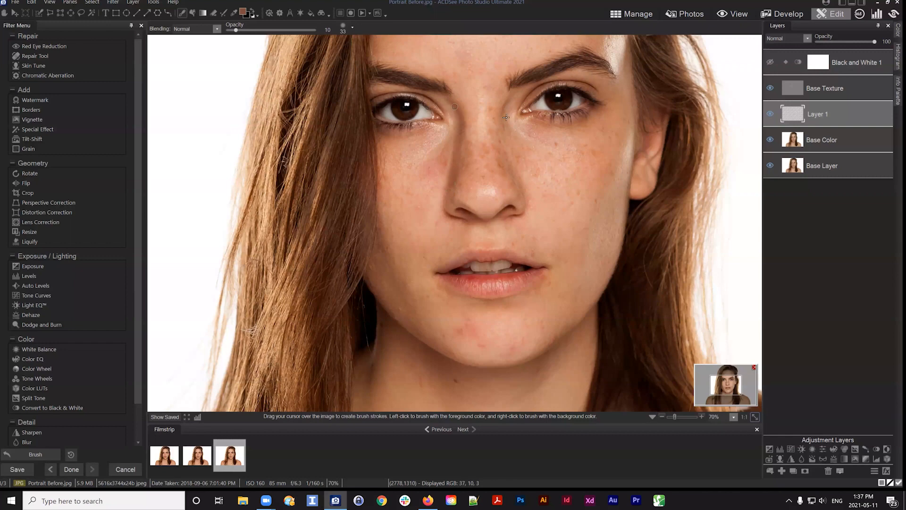
{"action": "left_click_drag", "start_coordinate": [523, 151], "coordinate": [492, 215]}
Toggle the Base Texture, Base Color and Base Layer visibility to inspect the painted stroke alone and in context
{"action": "left_click", "coordinate": [770, 87]}
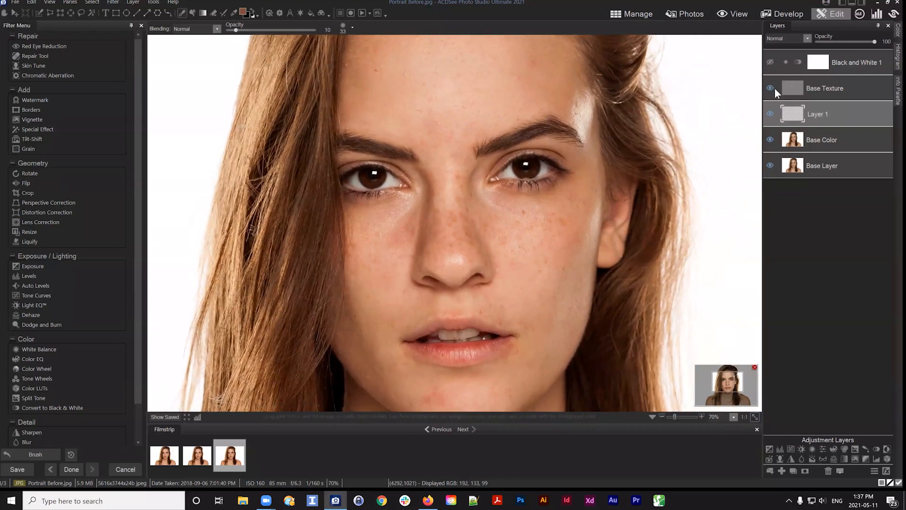
{"action": "left_click", "coordinate": [770, 139]}
{"action": "left_click", "coordinate": [770, 165]}
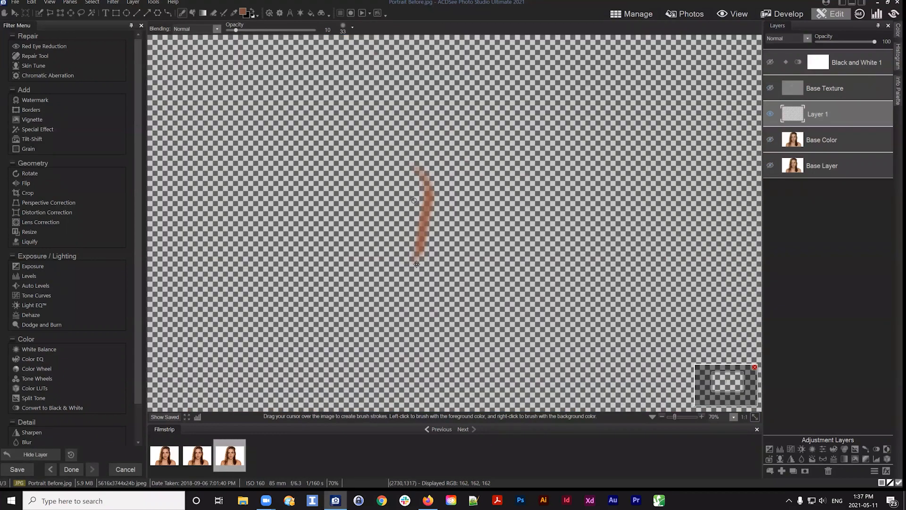
{"action": "left_click", "coordinate": [770, 139]}
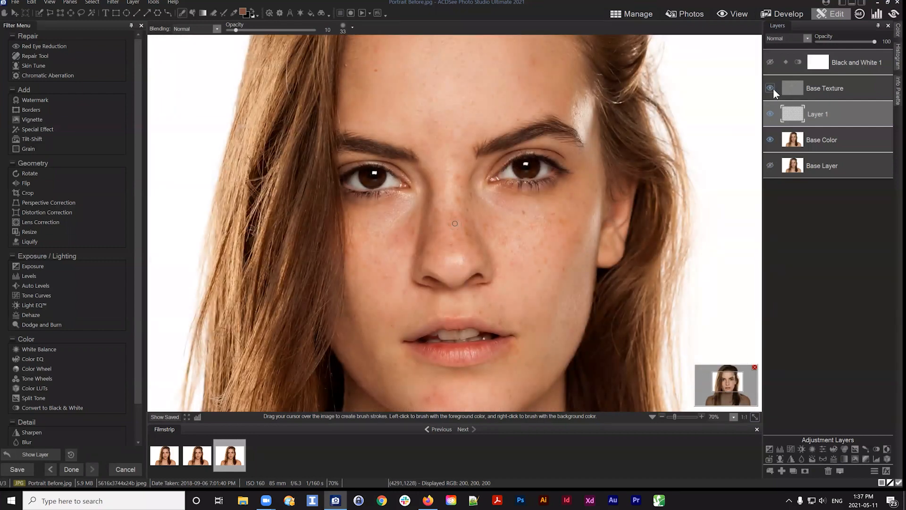
{"action": "left_click", "coordinate": [770, 89]}
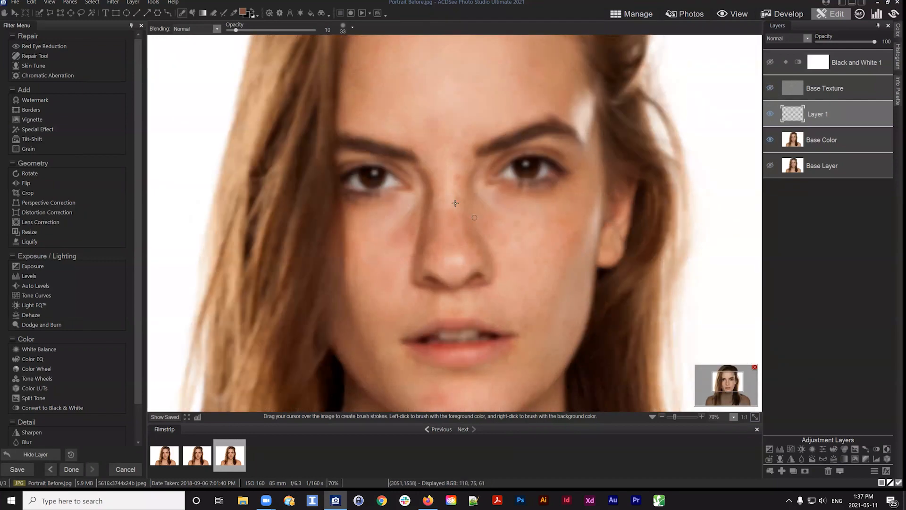
{"action": "left_click", "coordinate": [771, 87]}
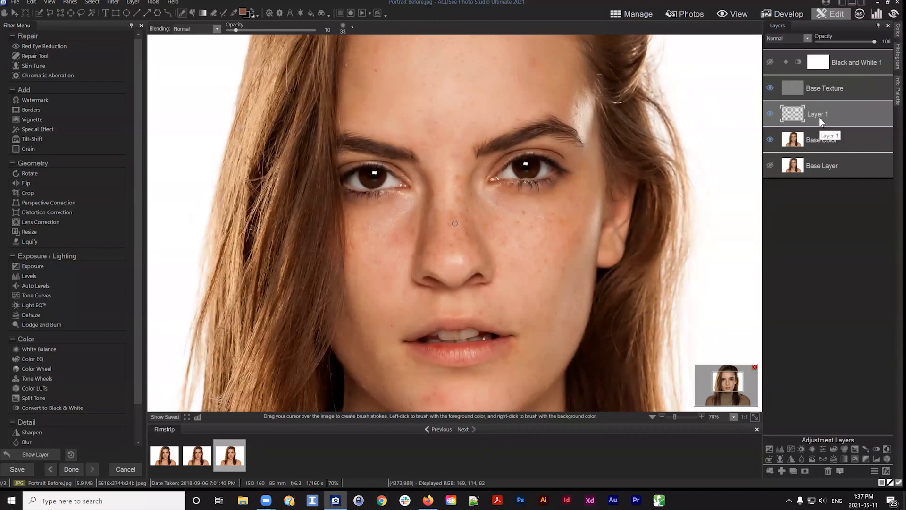
Raise the brush opacity to 30
{"action": "left_click_drag", "start_coordinate": [236, 29], "coordinate": [258, 30]}
{"action": "mouse_move", "coordinate": [817, 117]}
{"action": "left_mouse_down"}
{"action": "mouse_move", "coordinate": [824, 107]}
{"action": "mouse_move", "coordinate": [824, 115]}
{"action": "left_mouse_up"}
{"action": "left_click_drag", "start_coordinate": [258, 30], "coordinate": [253, 30]}
Resample skin tone between the eyes and paint a stroke up the bridge of the nose
{"action": "left_click", "coordinate": [451, 163], "text": "alt"}
{"action": "left_click", "coordinate": [449, 165], "text": "alt"}
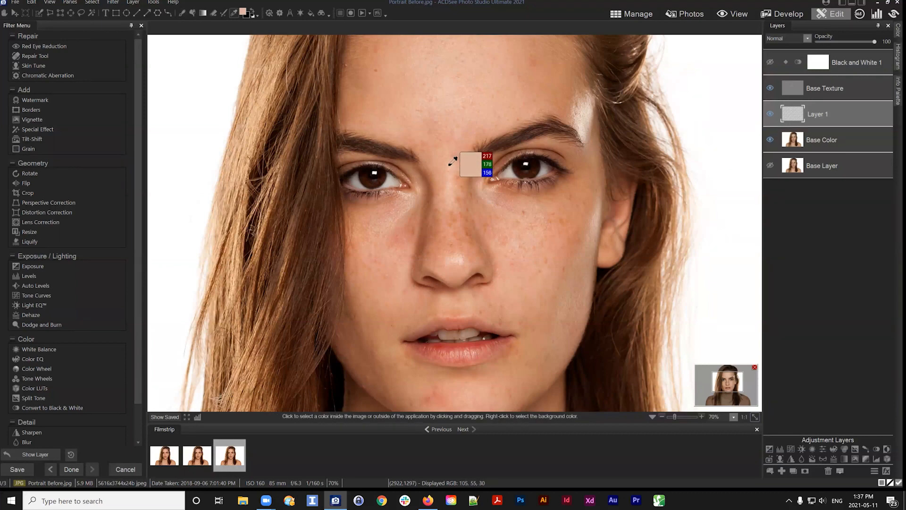
{"action": "left_click", "coordinate": [450, 170]}
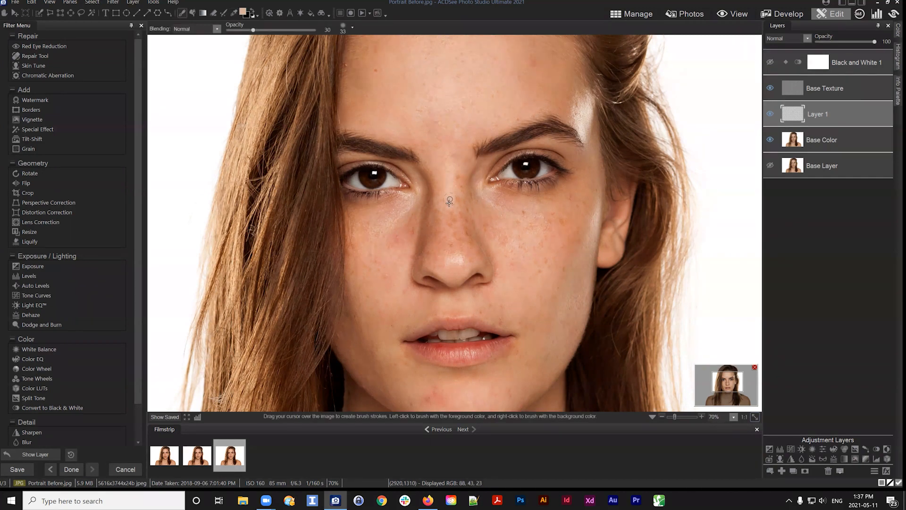
{"action": "mouse_move", "coordinate": [449, 235]}
{"action": "left_mouse_down"}
{"action": "mouse_move", "coordinate": [449, 253]}
{"action": "mouse_move", "coordinate": [448, 193]}
{"action": "left_mouse_up"}
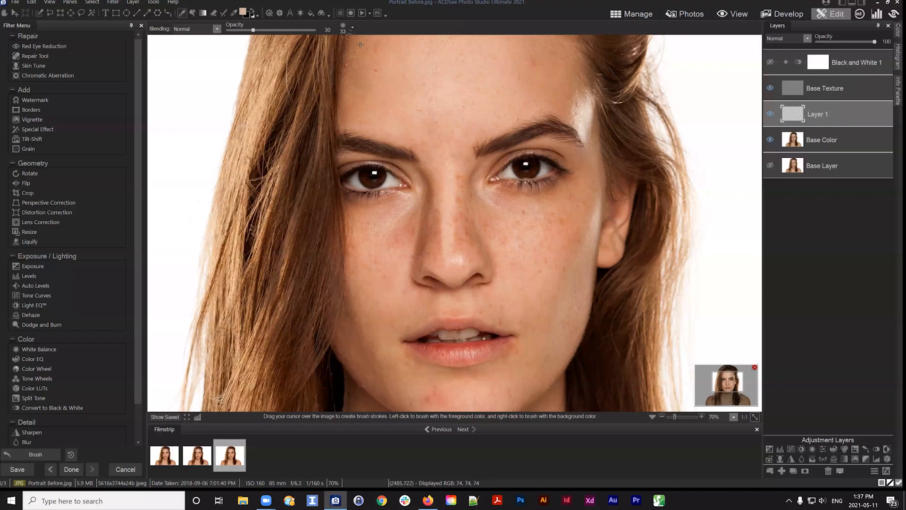
Enlarge the brush nib and paint soft strokes along the bridge of the nose on Layer 1
{"action": "left_click", "coordinate": [352, 27]}
{"action": "scroll", "coordinate": [469, 248], "scroll_direction": "up", "scroll_amount": 3}
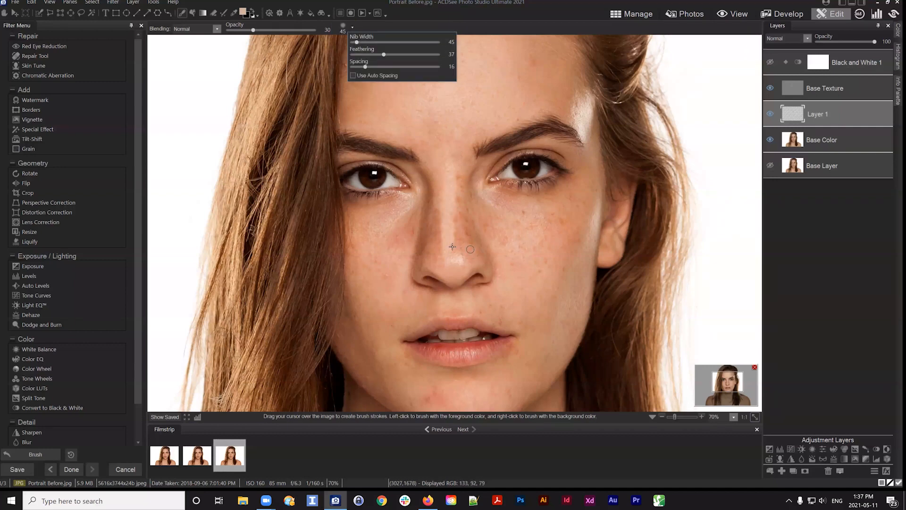
{"action": "scroll", "coordinate": [452, 246], "scroll_direction": "up", "scroll_amount": 4}
{"action": "mouse_move", "coordinate": [452, 244]}
{"action": "left_mouse_down"}
{"action": "mouse_move", "coordinate": [453, 237]}
{"action": "mouse_move", "coordinate": [450, 254]}
{"action": "left_mouse_up"}
{"action": "left_click_drag", "start_coordinate": [446, 223], "coordinate": [450, 183]}
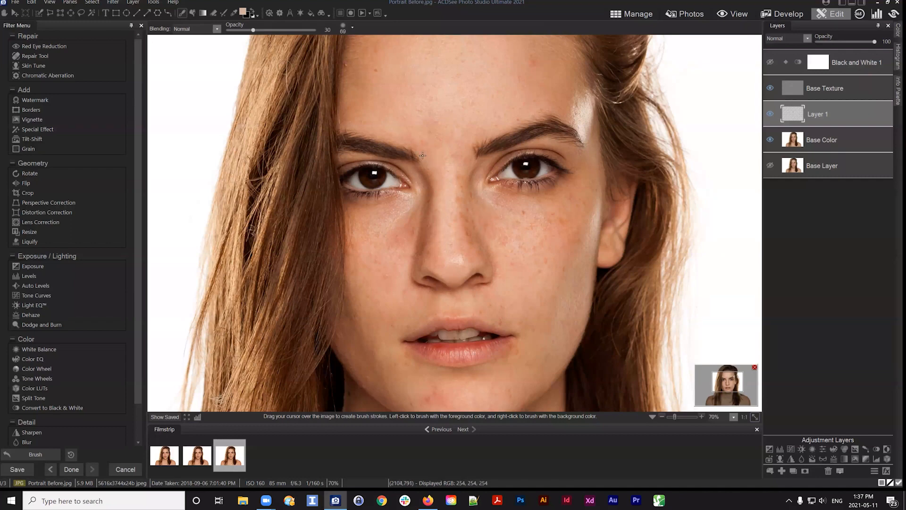
Sample skin tone on the forehead and paint a short stroke on the left side of the forehead
{"action": "key", "text": "alt"}
{"action": "mouse_move", "coordinate": [472, 187]}
{"action": "left_mouse_down"}
{"action": "mouse_move", "coordinate": [469, 179]}
{"action": "mouse_move", "coordinate": [464, 185]}
{"action": "left_mouse_up"}
{"action": "key", "text": "space"}
{"action": "mouse_move", "coordinate": [356, 258]}
{"action": "left_mouse_down"}
{"action": "mouse_move", "coordinate": [366, 216]}
{"action": "mouse_move", "coordinate": [366, 309]}
{"action": "left_mouse_up"}
{"action": "key", "text": "alt"}
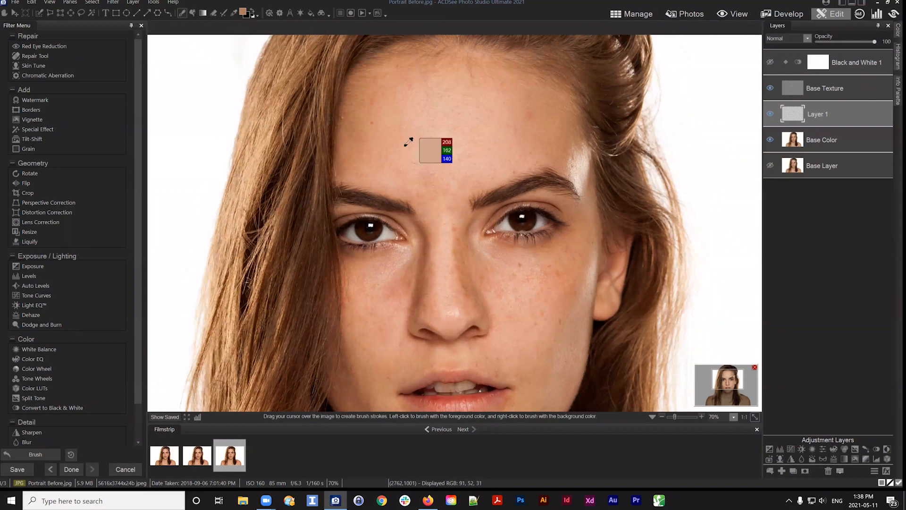
{"action": "left_click", "coordinate": [417, 176], "text": "alt"}
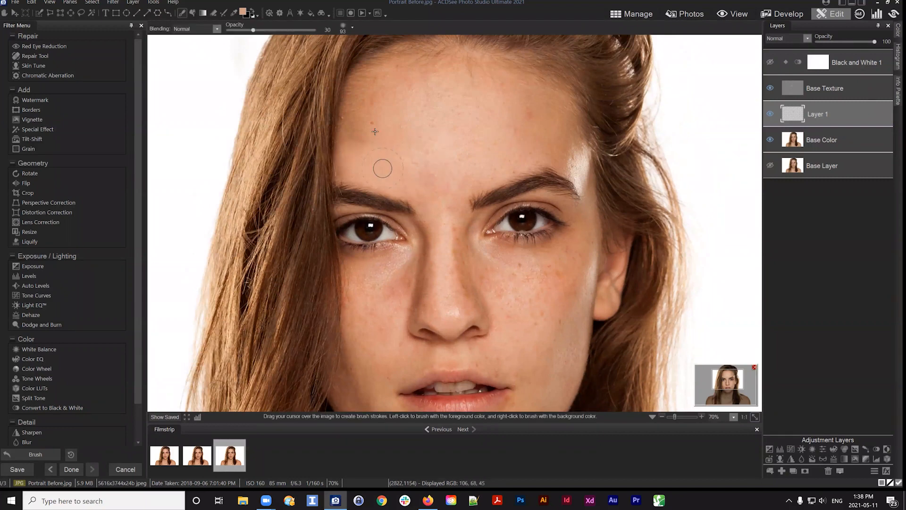
{"action": "left_click_drag", "start_coordinate": [446, 194], "coordinate": [443, 194]}
Sample lighter skin on the right forehead and paint strokes over the right side of the forehead
{"action": "left_click", "coordinate": [499, 153], "text": "alt"}
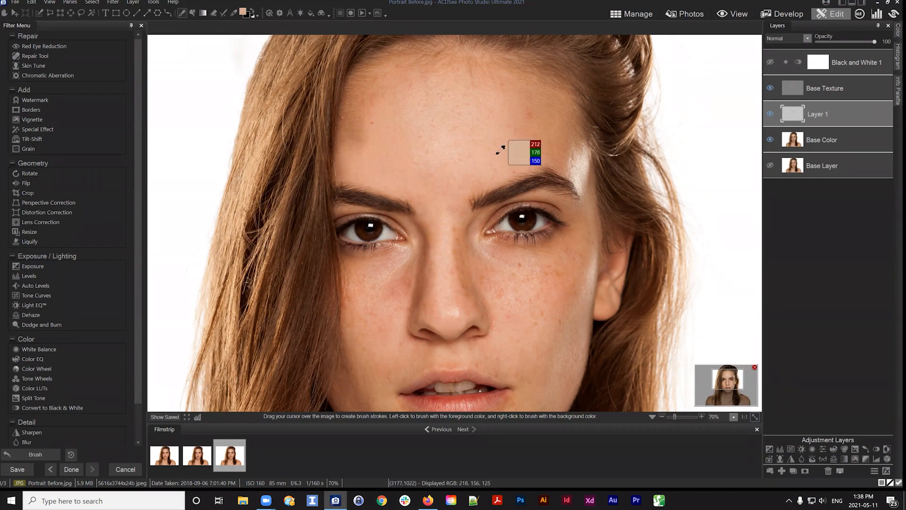
{"action": "mouse_move", "coordinate": [508, 147]}
{"action": "left_mouse_down"}
{"action": "mouse_move", "coordinate": [501, 123]}
{"action": "mouse_move", "coordinate": [512, 140]}
{"action": "mouse_move", "coordinate": [511, 121]}
{"action": "mouse_move", "coordinate": [529, 162]}
{"action": "mouse_move", "coordinate": [527, 141]}
{"action": "left_mouse_up"}
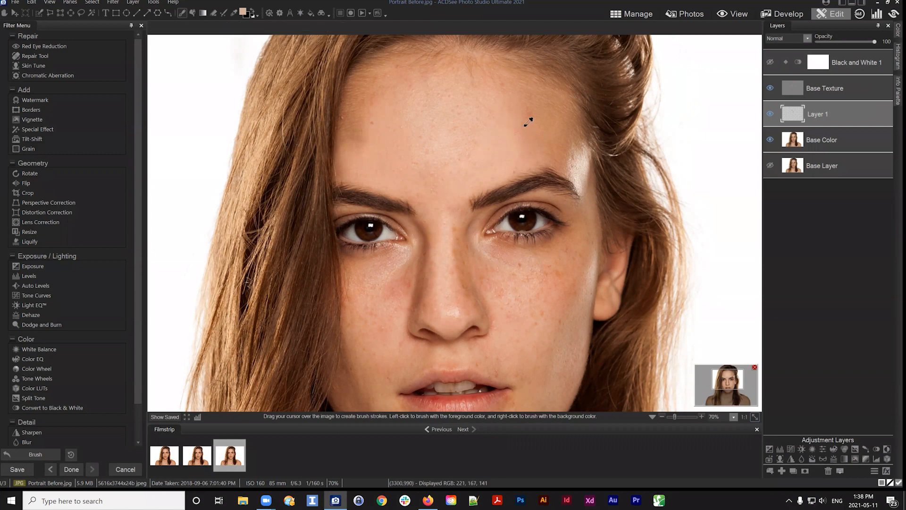
{"action": "left_click", "coordinate": [523, 104], "text": "alt"}
{"action": "left_click", "coordinate": [521, 108], "text": "alt"}
{"action": "left_click_drag", "start_coordinate": [498, 88], "coordinate": [532, 117]}
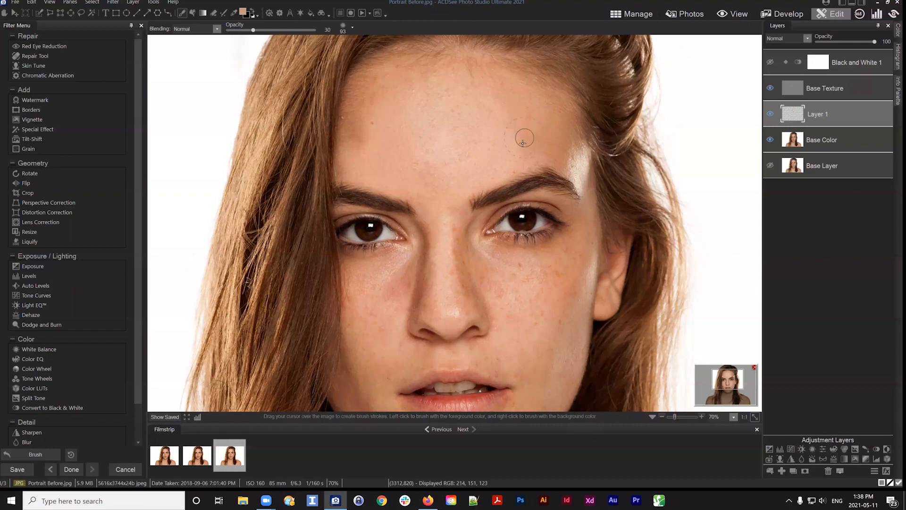
Sample skin below the right eye and paint a stroke down the right cheek, redoing it once
{"action": "left_click_drag", "start_coordinate": [581, 238], "coordinate": [551, 132]}
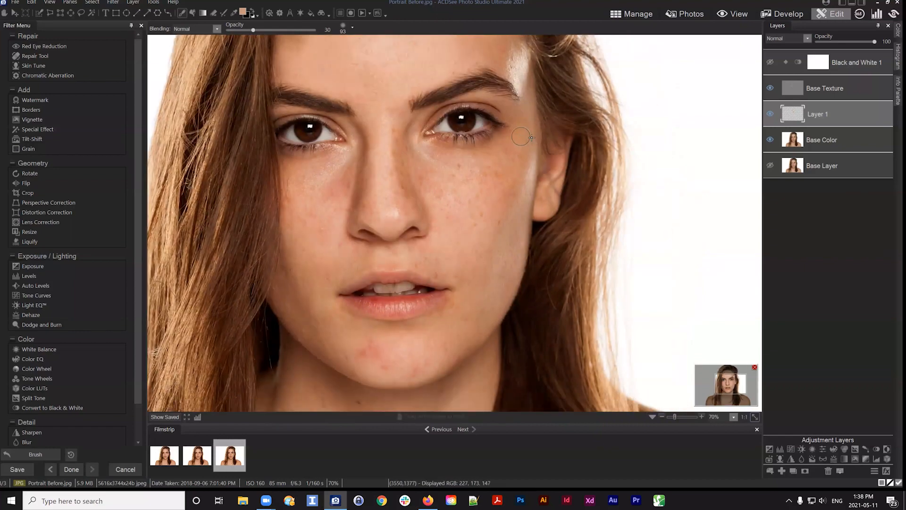
{"action": "left_click", "coordinate": [526, 137], "text": "alt"}
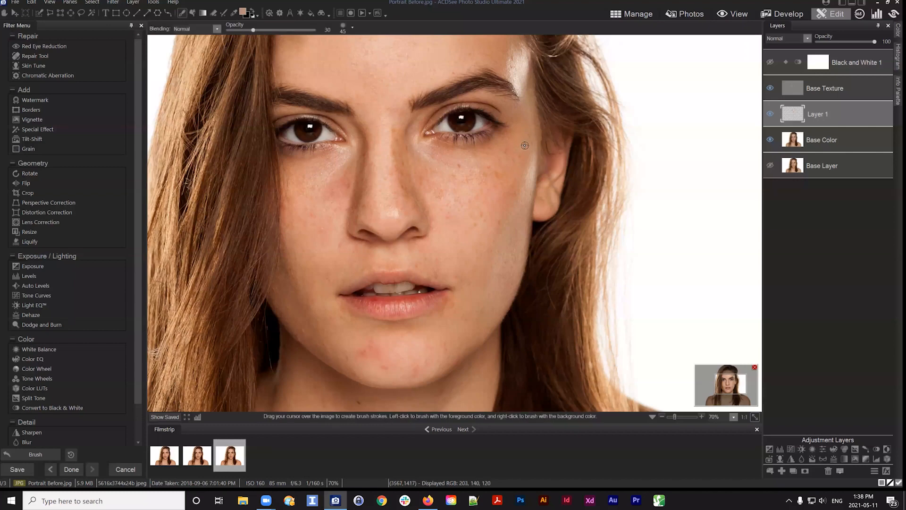
{"action": "left_click_drag", "start_coordinate": [522, 159], "coordinate": [500, 210]}
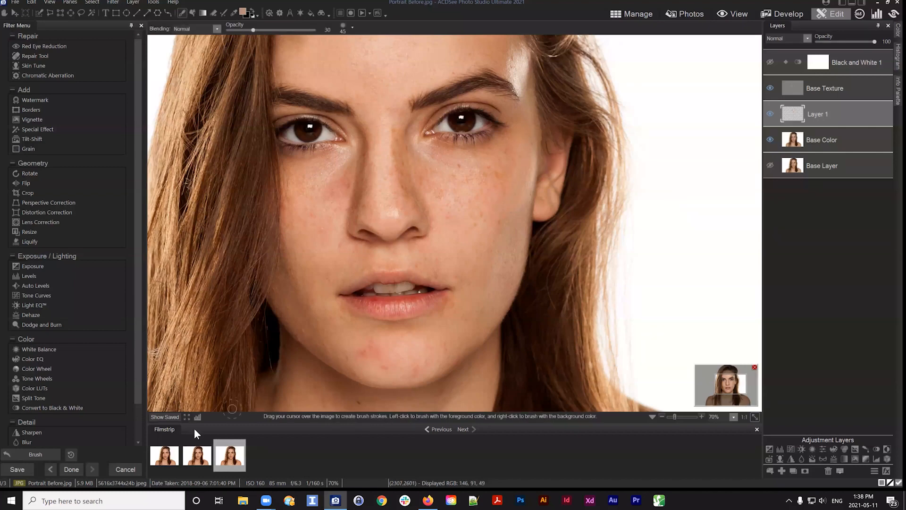
{"action": "left_click", "coordinate": [37, 454]}
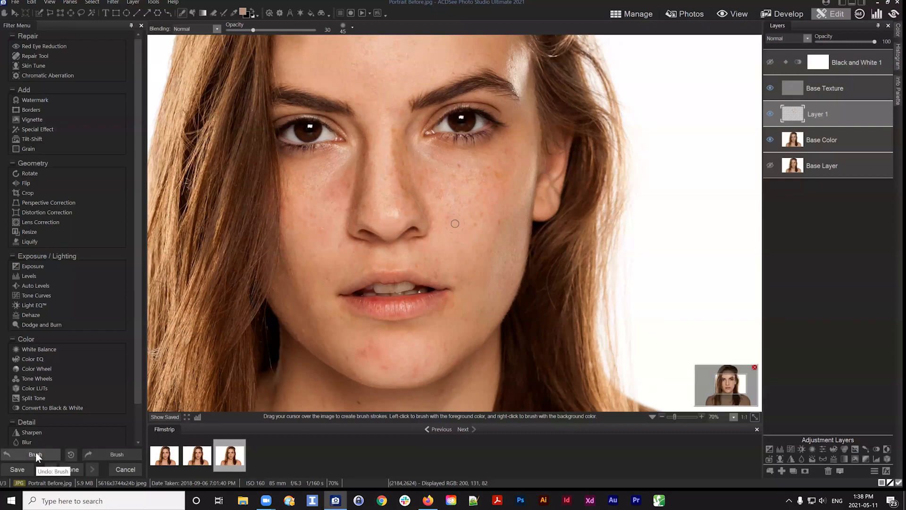
{"action": "mouse_move", "coordinate": [507, 149]}
{"action": "left_mouse_down"}
{"action": "mouse_move", "coordinate": [496, 196]}
{"action": "mouse_move", "coordinate": [475, 190]}
{"action": "mouse_move", "coordinate": [498, 166]}
{"action": "mouse_move", "coordinate": [475, 247]}
{"action": "mouse_move", "coordinate": [496, 225]}
{"action": "mouse_move", "coordinate": [486, 190]}
{"action": "mouse_move", "coordinate": [503, 205]}
{"action": "left_mouse_up"}
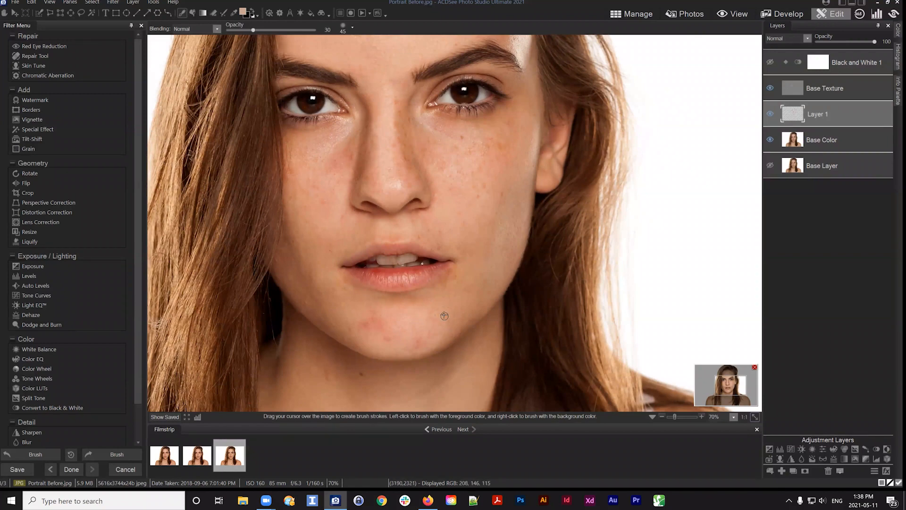
Sample skin near the chin and paint strokes across the chin with a smaller brush
{"action": "left_click_drag", "start_coordinate": [419, 323], "coordinate": [482, 263]}
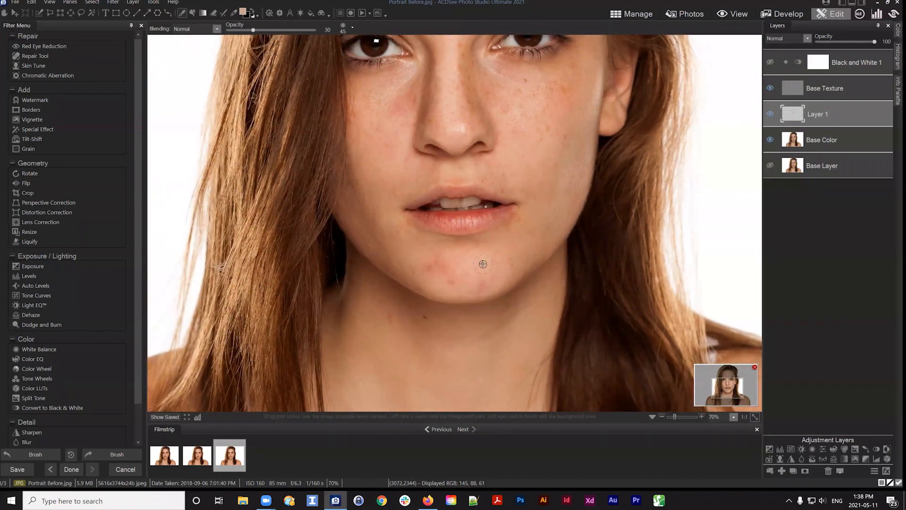
{"action": "left_click", "coordinate": [475, 251], "text": "alt"}
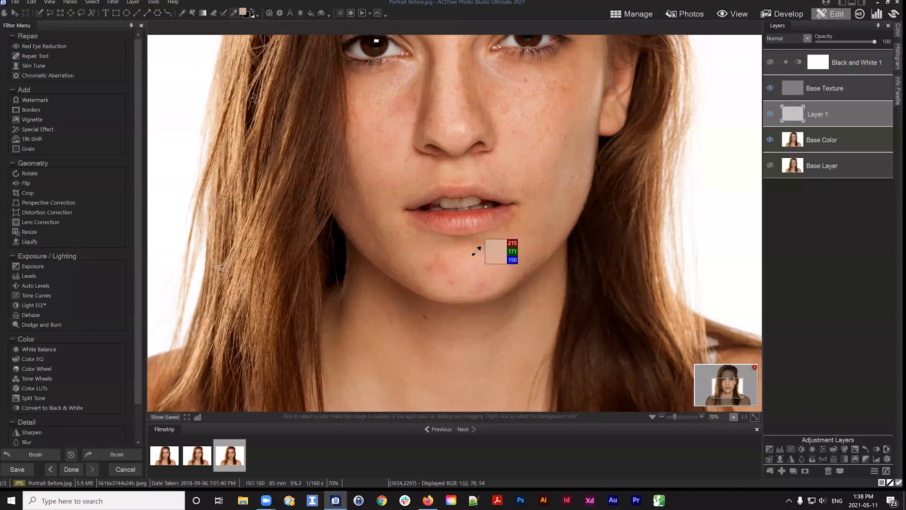
{"action": "mouse_move", "coordinate": [456, 267]}
{"action": "left_mouse_down"}
{"action": "mouse_move", "coordinate": [431, 277]}
{"action": "mouse_move", "coordinate": [436, 268]}
{"action": "mouse_move", "coordinate": [457, 269]}
{"action": "mouse_move", "coordinate": [451, 283]}
{"action": "mouse_move", "coordinate": [423, 275]}
{"action": "mouse_move", "coordinate": [451, 257]}
{"action": "mouse_move", "coordinate": [461, 286]}
{"action": "left_mouse_up"}
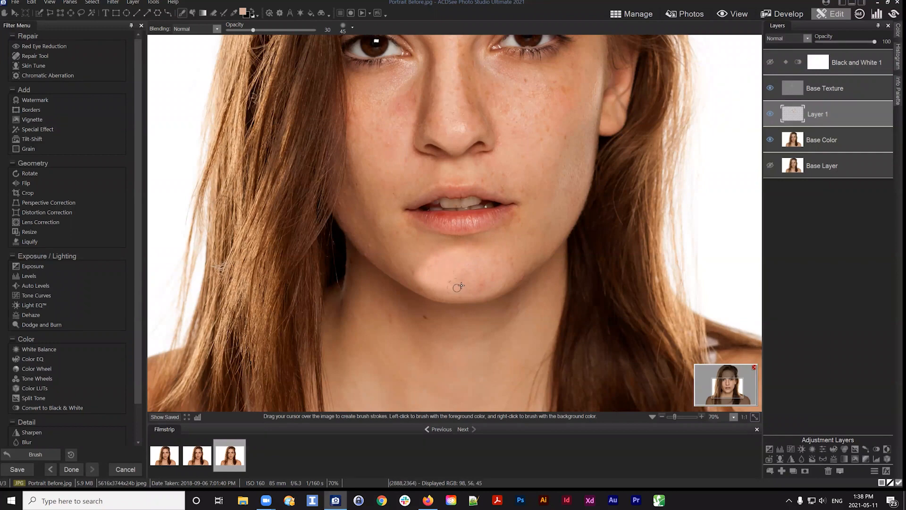
{"action": "mouse_move", "coordinate": [408, 242]}
{"action": "left_mouse_down"}
{"action": "mouse_move", "coordinate": [420, 249]}
{"action": "mouse_move", "coordinate": [418, 261]}
{"action": "left_mouse_up"}
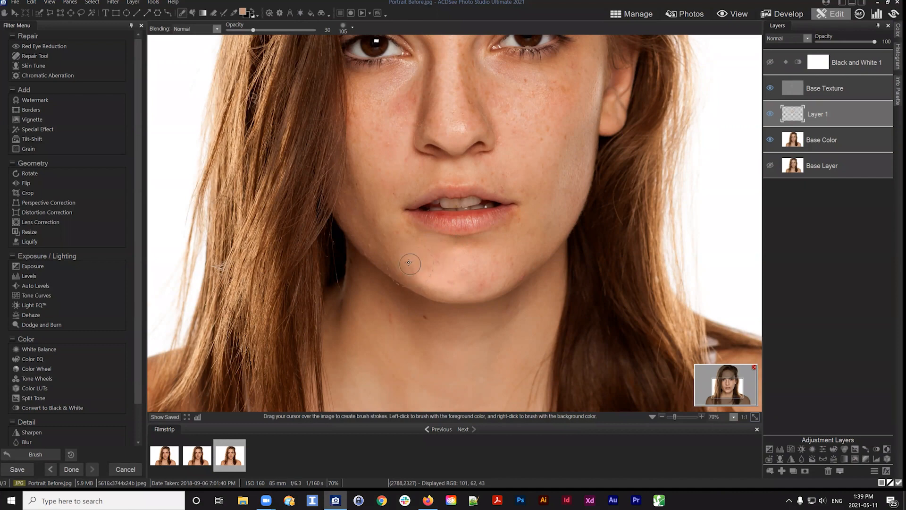
{"action": "scroll", "coordinate": [409, 263], "scroll_direction": "down", "scroll_amount": 4}
{"action": "left_click_drag", "start_coordinate": [410, 265], "coordinate": [449, 288]}
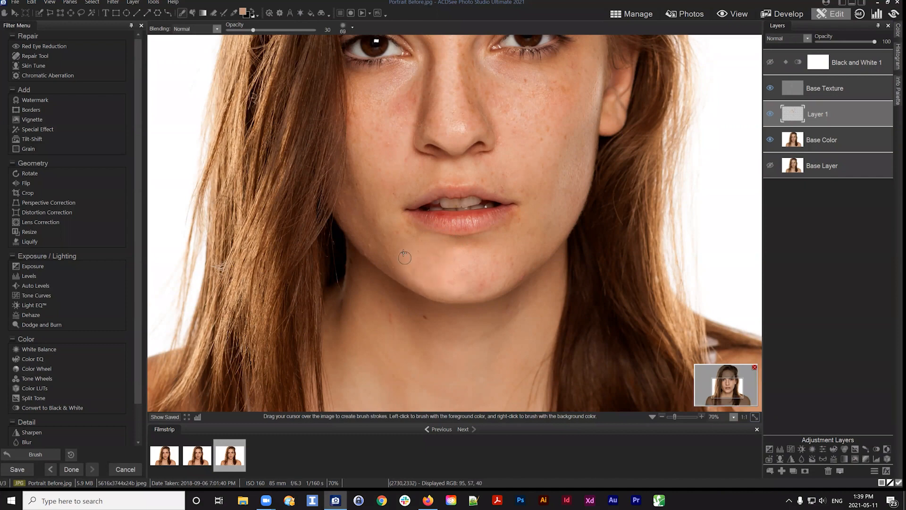
Sample skin on the right jaw and dab it onto the lower right cheek
{"action": "key", "text": "alt"}
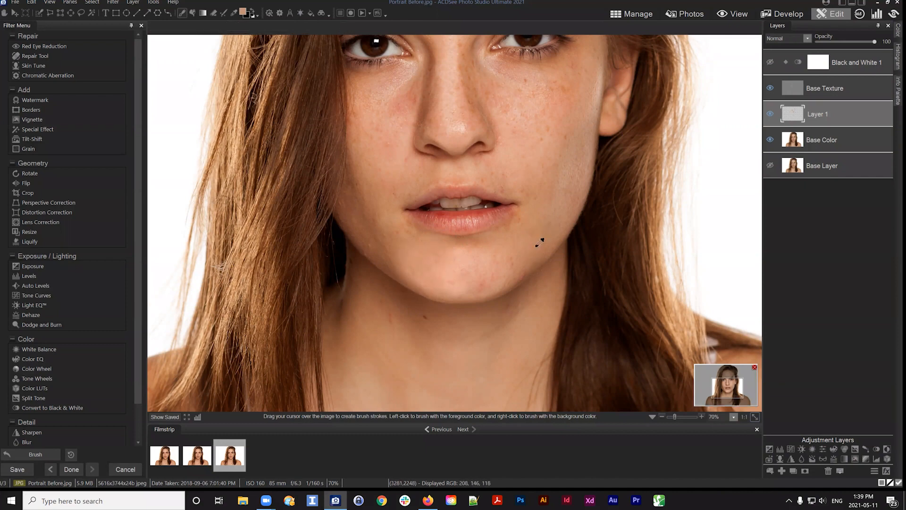
{"action": "left_click", "coordinate": [525, 261], "text": "alt"}
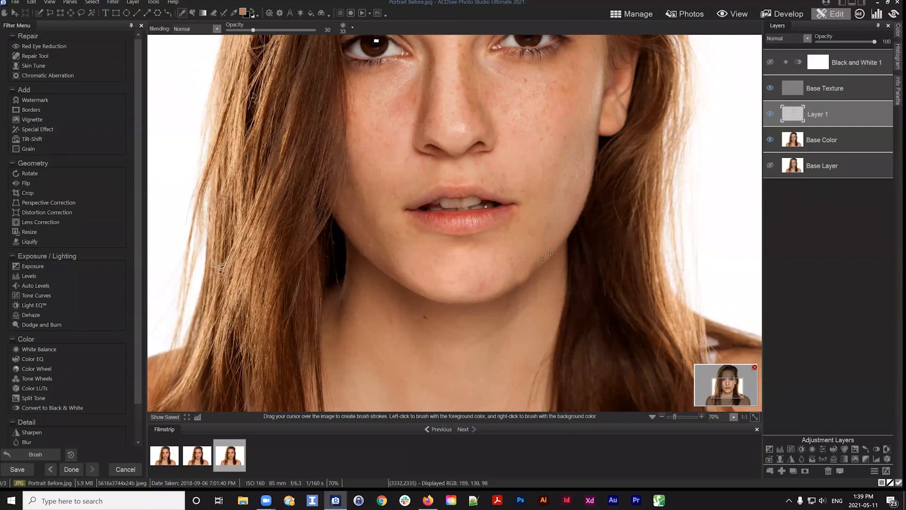
{"action": "left_click", "coordinate": [539, 260], "text": "alt"}
Sample skin on the left cheek and paint strokes down it, undoing the last dab
{"action": "scroll", "coordinate": [539, 244], "scroll_direction": "up", "scroll_amount": 2}
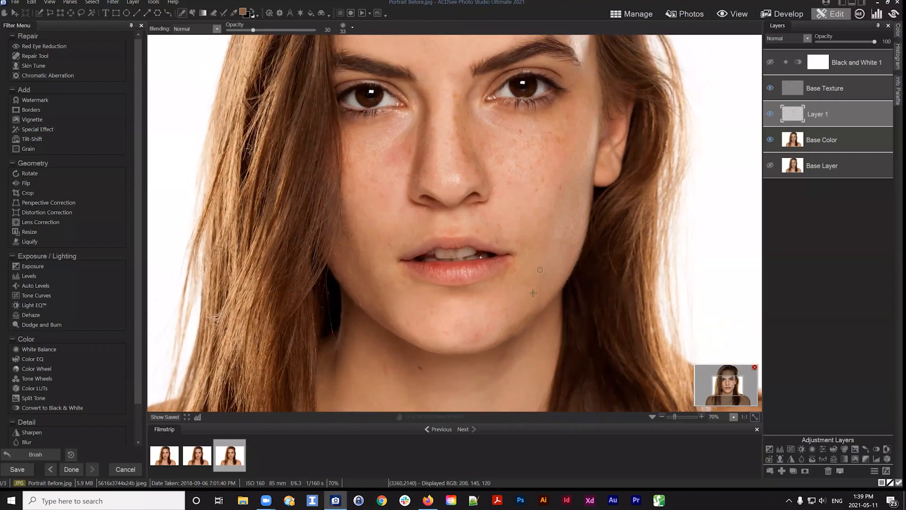
{"action": "mouse_move", "coordinate": [515, 224]}
{"action": "left_mouse_down"}
{"action": "mouse_move", "coordinate": [540, 247]}
{"action": "mouse_move", "coordinate": [526, 236]}
{"action": "left_mouse_up"}
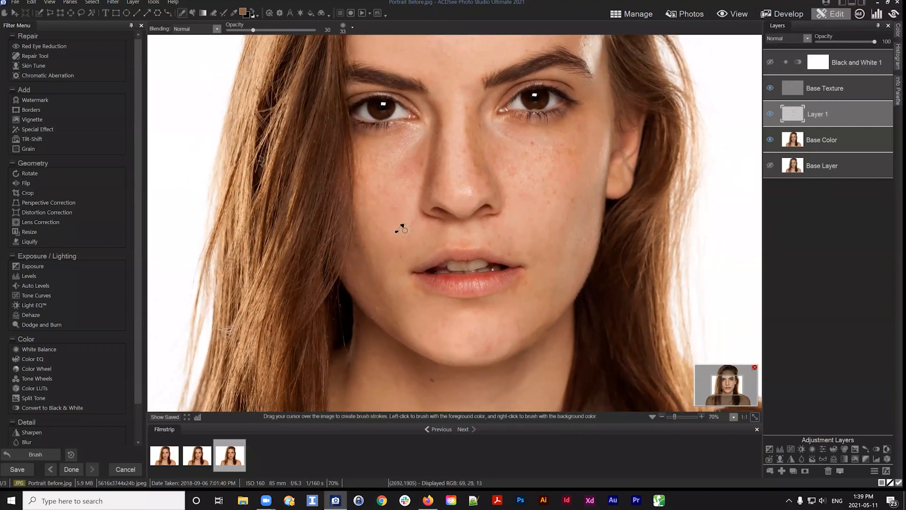
{"action": "left_click", "coordinate": [399, 232], "text": "alt"}
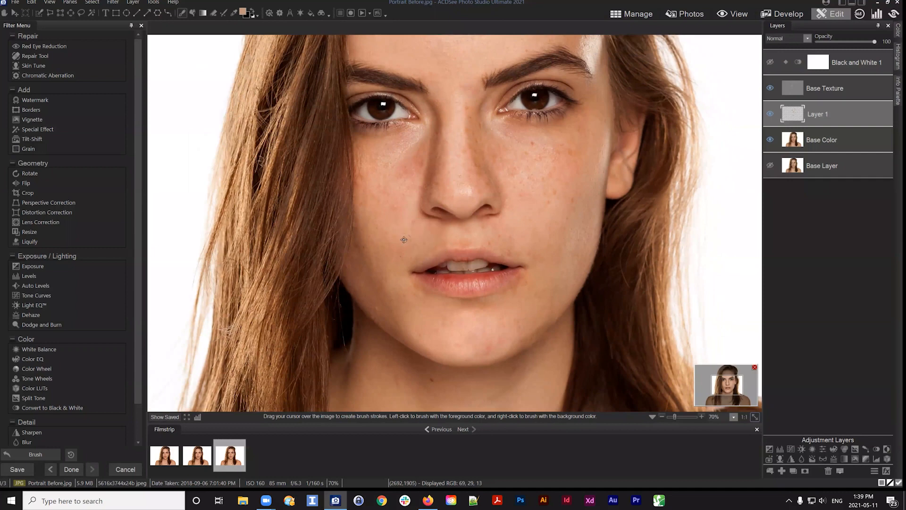
{"action": "mouse_move", "coordinate": [382, 242]}
{"action": "left_mouse_down"}
{"action": "mouse_move", "coordinate": [370, 233]}
{"action": "mouse_move", "coordinate": [400, 268]}
{"action": "mouse_move", "coordinate": [384, 271]}
{"action": "left_mouse_up"}
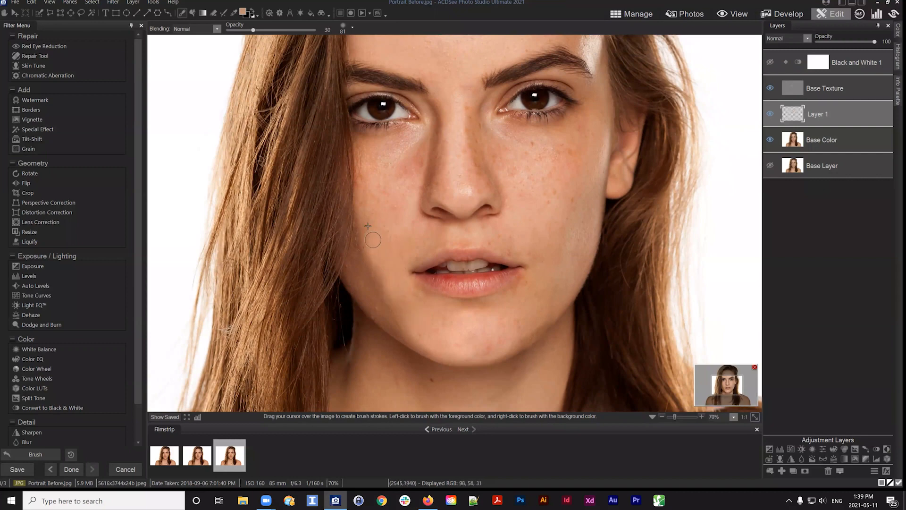
{"action": "mouse_move", "coordinate": [417, 217]}
{"action": "left_mouse_down"}
{"action": "mouse_move", "coordinate": [410, 279]}
{"action": "mouse_move", "coordinate": [411, 221]}
{"action": "left_mouse_up"}
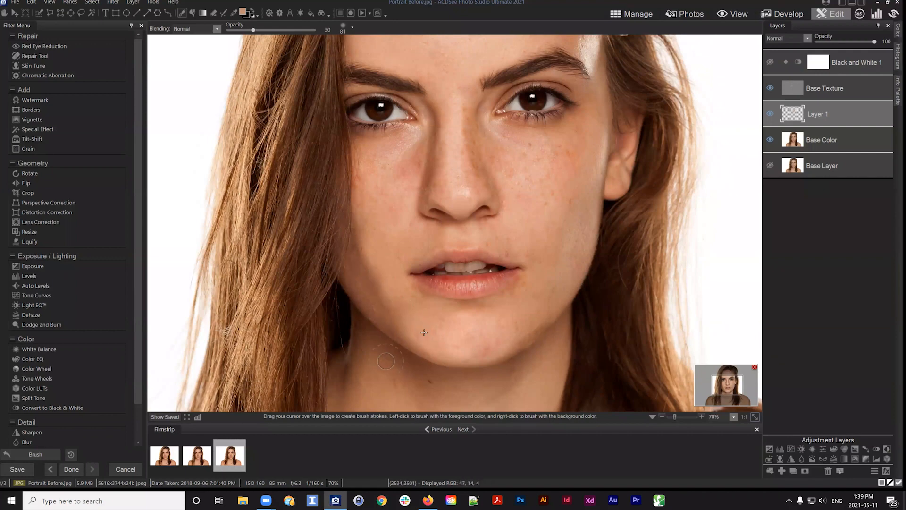
{"action": "left_click", "coordinate": [367, 249], "text": "alt"}
{"action": "key", "text": "ctrl+z"}
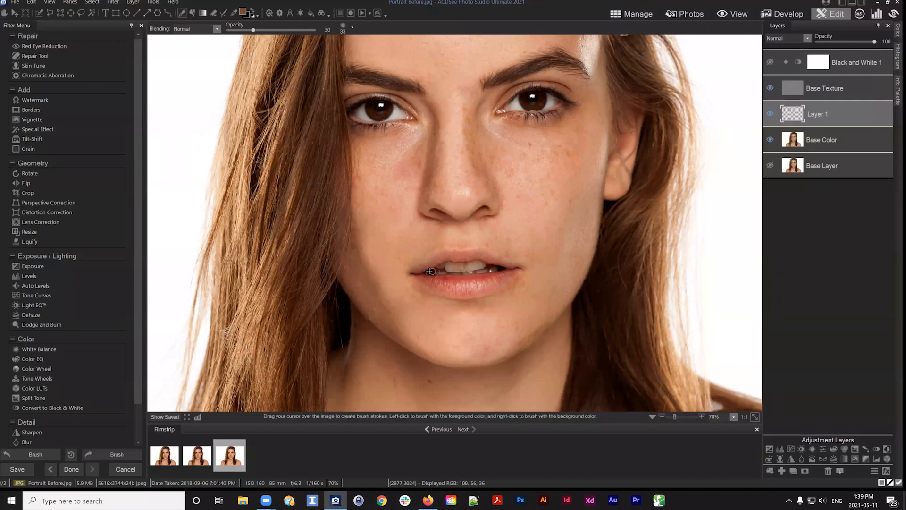
Lower the brush opacity to 14 and paint a stroke on the left jaw
{"action": "key", "text": "alt"}
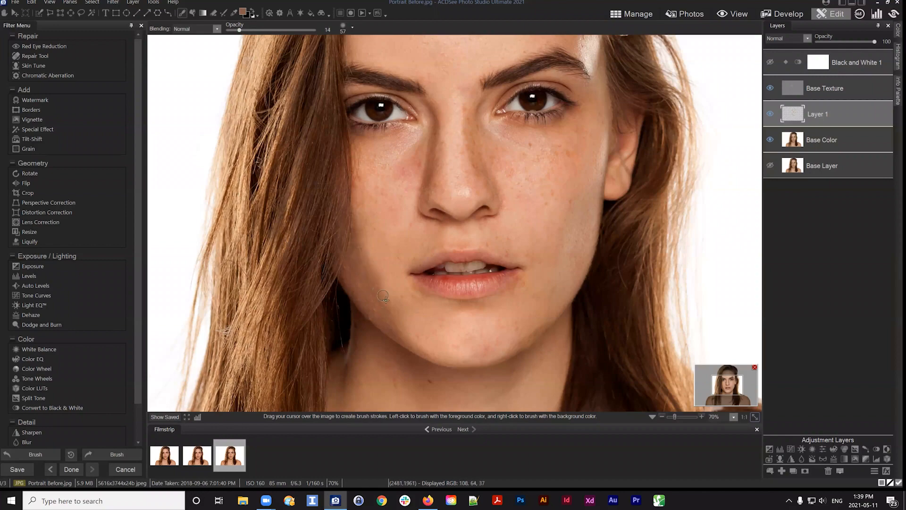
{"action": "left_click_drag", "start_coordinate": [386, 300], "coordinate": [393, 312]}
Resample skin between the eyes, shrink the brush, and paint a small stroke near the inner left eyebrow
{"action": "left_click_drag", "start_coordinate": [545, 200], "coordinate": [500, 251]}
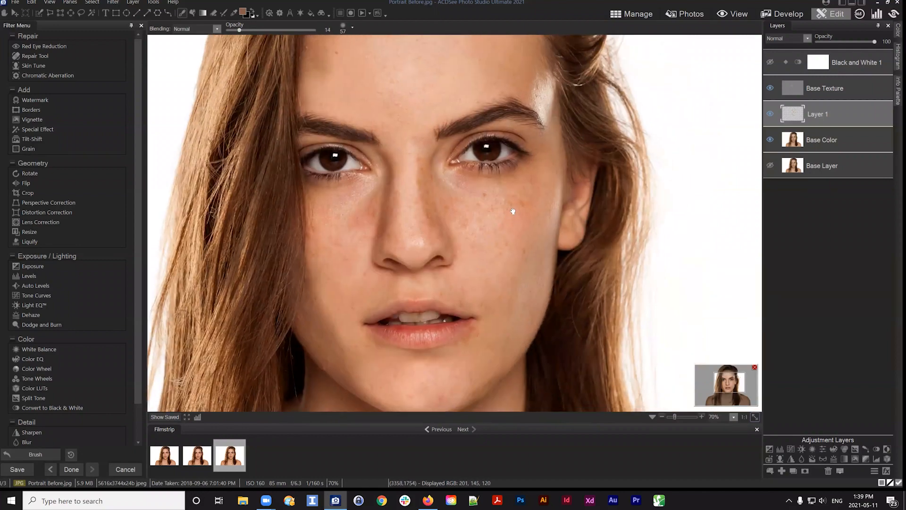
{"action": "mouse_move", "coordinate": [513, 211]}
{"action": "left_mouse_down"}
{"action": "mouse_move", "coordinate": [537, 310]}
{"action": "mouse_move", "coordinate": [536, 275]}
{"action": "left_mouse_up"}
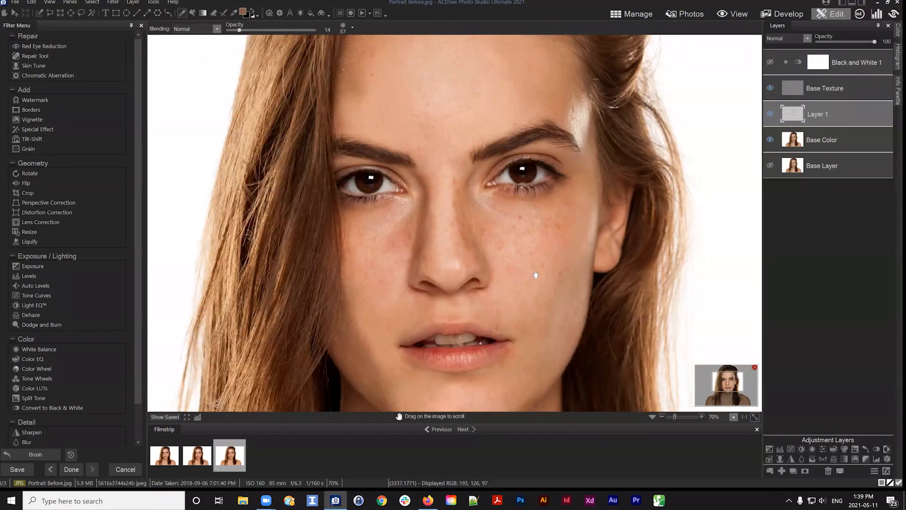
{"action": "left_click", "coordinate": [431, 176], "text": "alt"}
{"action": "scroll", "coordinate": [431, 186], "scroll_direction": "down", "scroll_amount": 5}
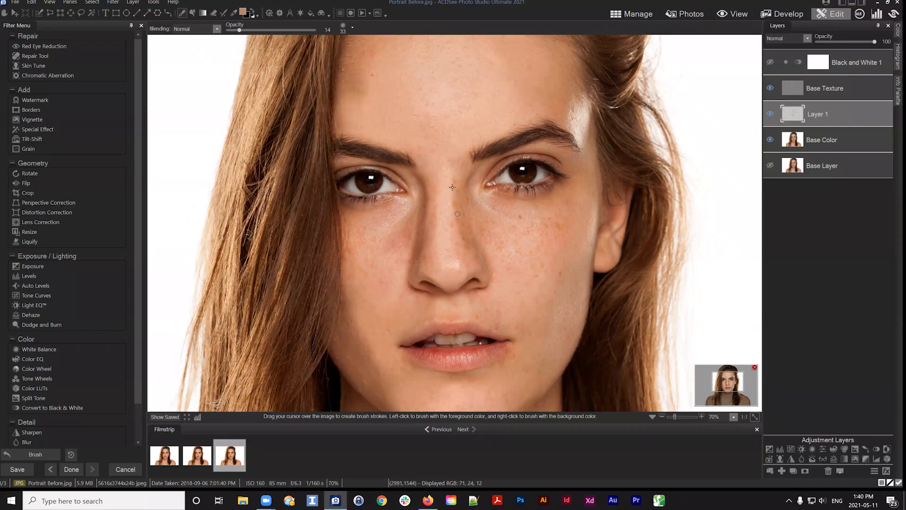
{"action": "mouse_move", "coordinate": [407, 129]}
{"action": "left_mouse_down"}
{"action": "mouse_move", "coordinate": [389, 162]}
{"action": "mouse_move", "coordinate": [395, 144]}
{"action": "left_mouse_up"}
Fit the image to the window and lower Layer 1's opacity to 57
{"action": "left_click", "coordinate": [754, 417]}
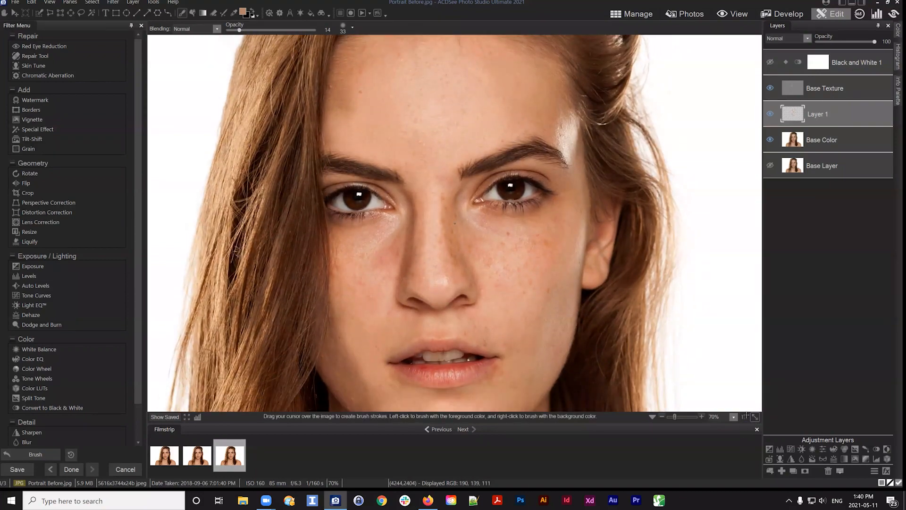
{"action": "left_click", "coordinate": [871, 41]}
{"action": "left_click_drag", "start_coordinate": [871, 41], "coordinate": [849, 41]}
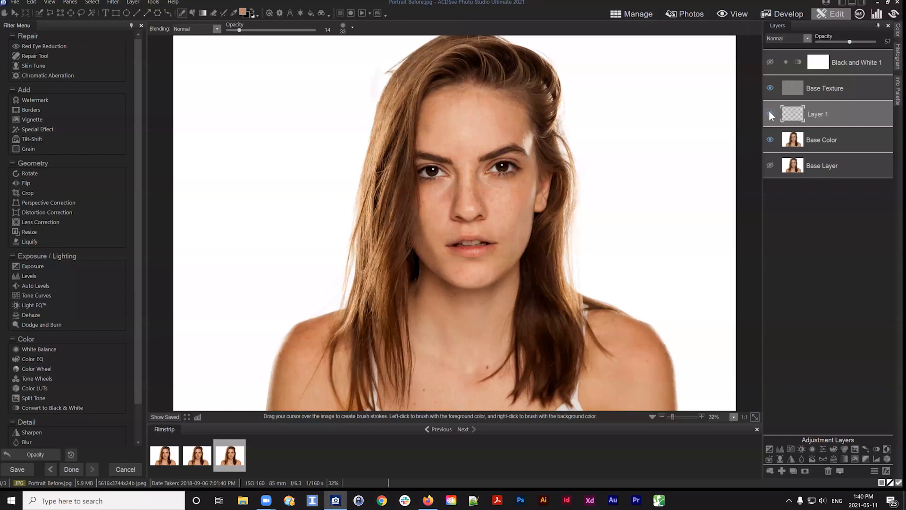
Toggle Layer 1's visibility off and on to compare the painted skin with the original
{"action": "left_click", "coordinate": [769, 113]}
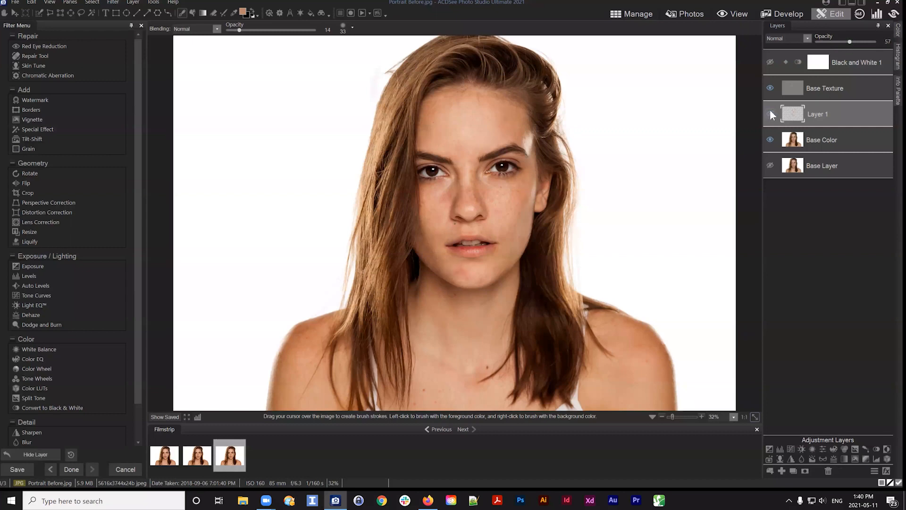
{"action": "left_click", "coordinate": [770, 114]}
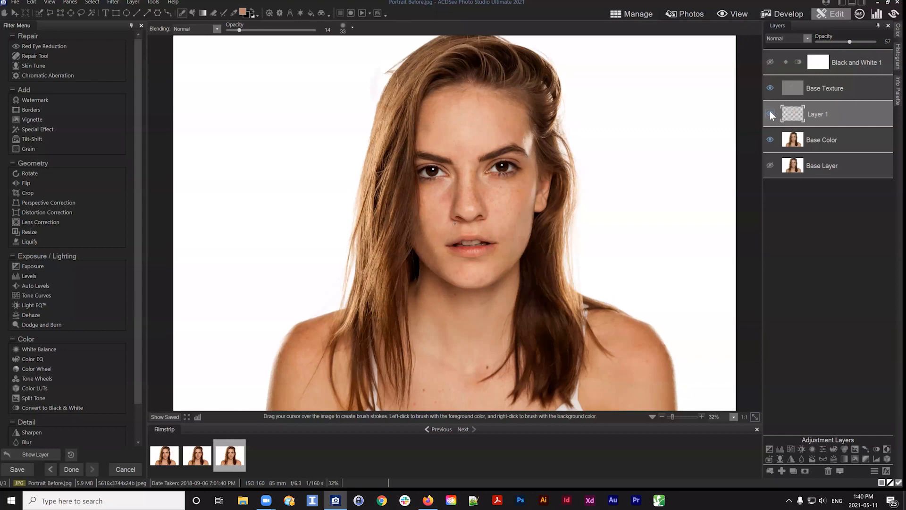
{"action": "left_click", "coordinate": [769, 111]}
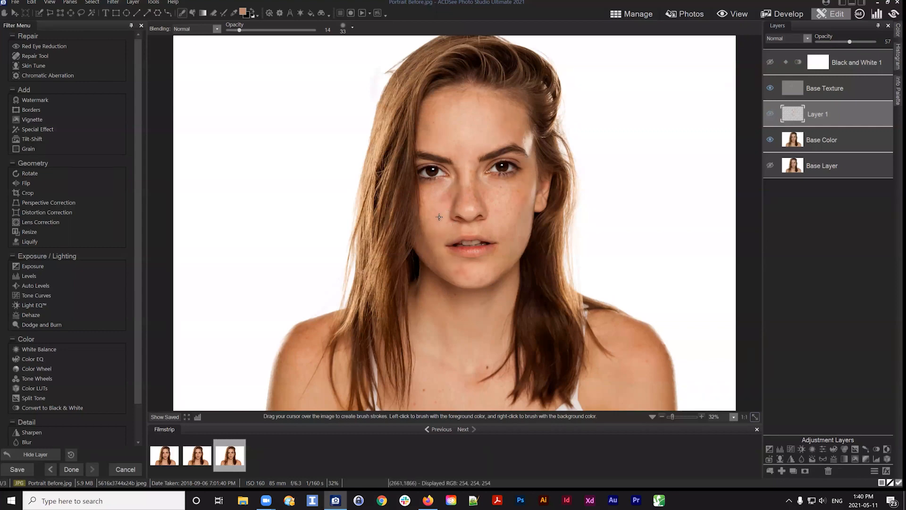
{"action": "left_click", "coordinate": [771, 115]}
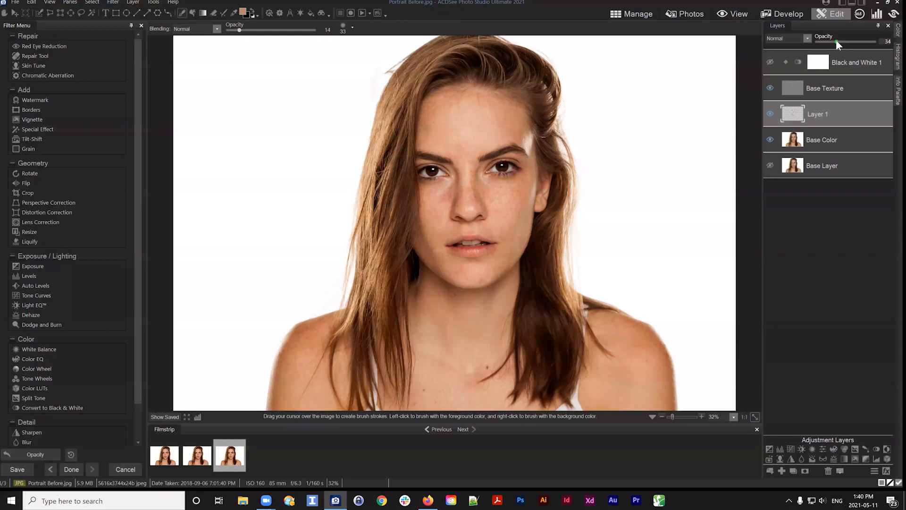
Zoom in on the forehead and paint vertical skin-tone strokes across it with the brush size at 117
{"action": "scroll", "coordinate": [436, 124], "scroll_direction": "up", "scroll_amount": 2}
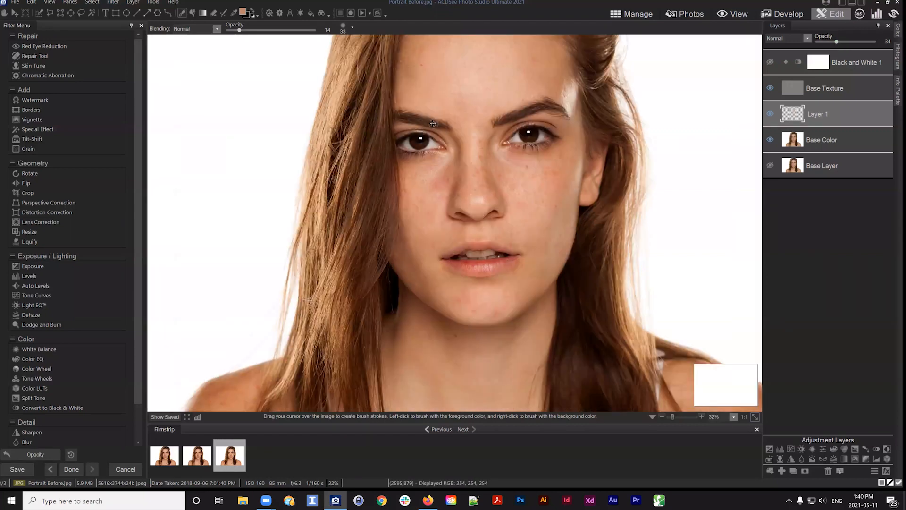
{"action": "scroll", "coordinate": [449, 96], "scroll_direction": "up", "scroll_amount": 1}
{"action": "left_click_drag", "start_coordinate": [550, 226], "coordinate": [516, 248]}
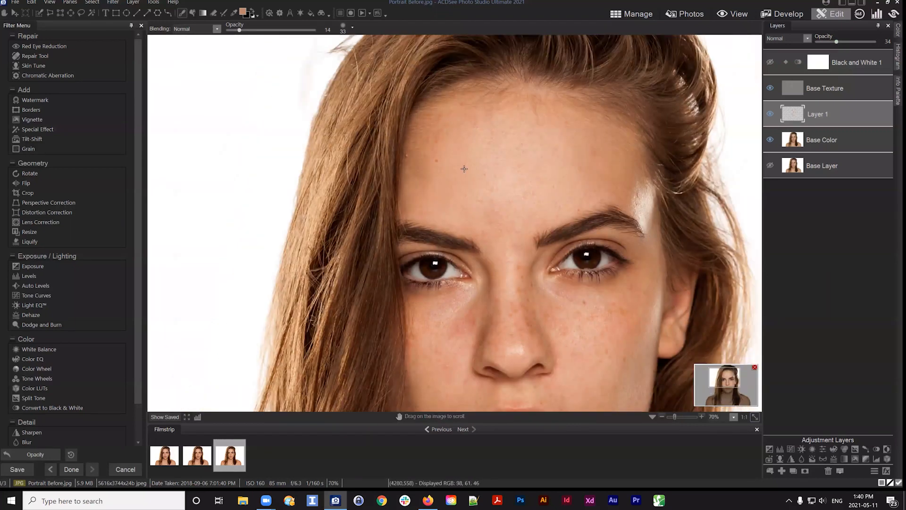
{"action": "mouse_move", "coordinate": [440, 127]}
{"action": "left_mouse_down"}
{"action": "mouse_move", "coordinate": [450, 217]}
{"action": "mouse_move", "coordinate": [426, 172]}
{"action": "mouse_move", "coordinate": [426, 185]}
{"action": "mouse_move", "coordinate": [419, 173]}
{"action": "mouse_move", "coordinate": [426, 147]}
{"action": "mouse_move", "coordinate": [414, 195]}
{"action": "mouse_move", "coordinate": [416, 211]}
{"action": "mouse_move", "coordinate": [417, 203]}
{"action": "mouse_move", "coordinate": [432, 217]}
{"action": "mouse_move", "coordinate": [419, 167]}
{"action": "mouse_move", "coordinate": [426, 213]}
{"action": "left_mouse_up"}
{"action": "mouse_move", "coordinate": [441, 116]}
{"action": "left_mouse_down"}
{"action": "mouse_move", "coordinate": [441, 144]}
{"action": "mouse_move", "coordinate": [419, 197]}
{"action": "mouse_move", "coordinate": [437, 213]}
{"action": "mouse_move", "coordinate": [421, 209]}
{"action": "mouse_move", "coordinate": [441, 217]}
{"action": "left_mouse_up"}
{"action": "left_click", "coordinate": [437, 116], "text": "alt"}
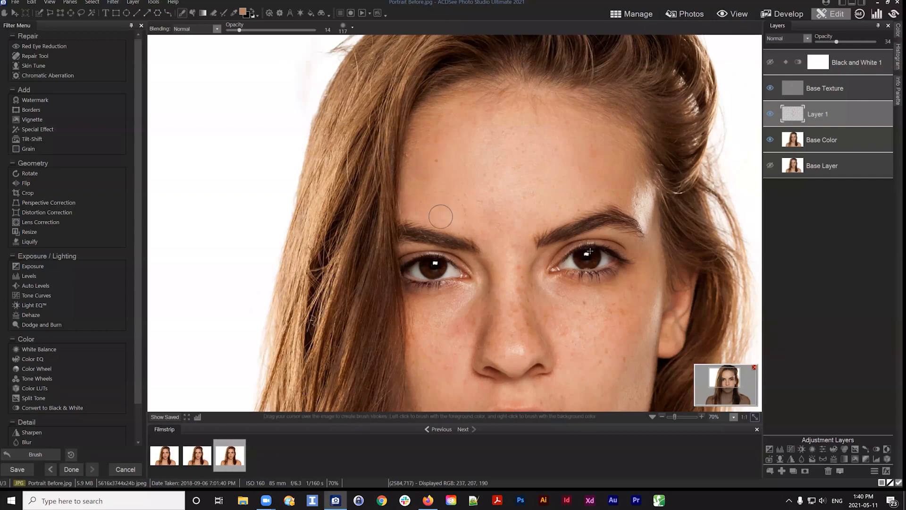
Paint a dab on the right cheek below the eye and fit the image to the window
{"action": "left_click_drag", "start_coordinate": [545, 199], "coordinate": [432, 121]}
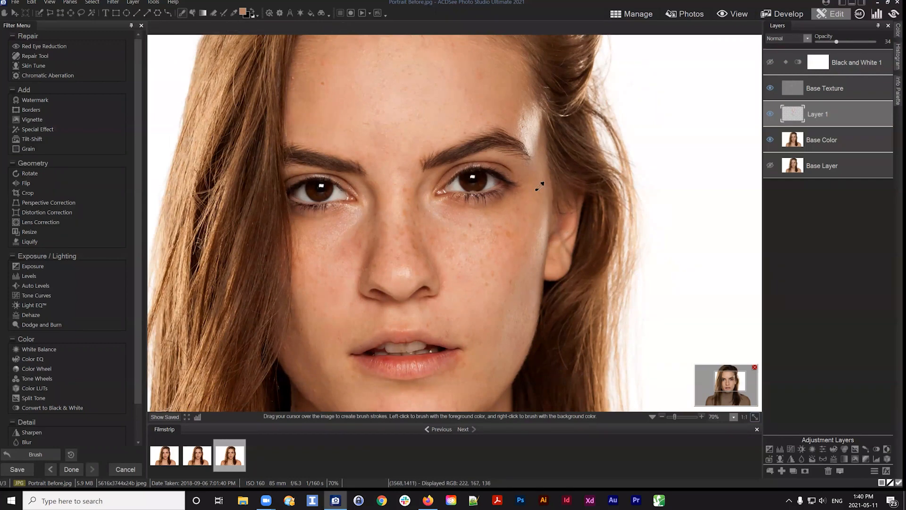
{"action": "left_click", "coordinate": [535, 192], "text": "alt"}
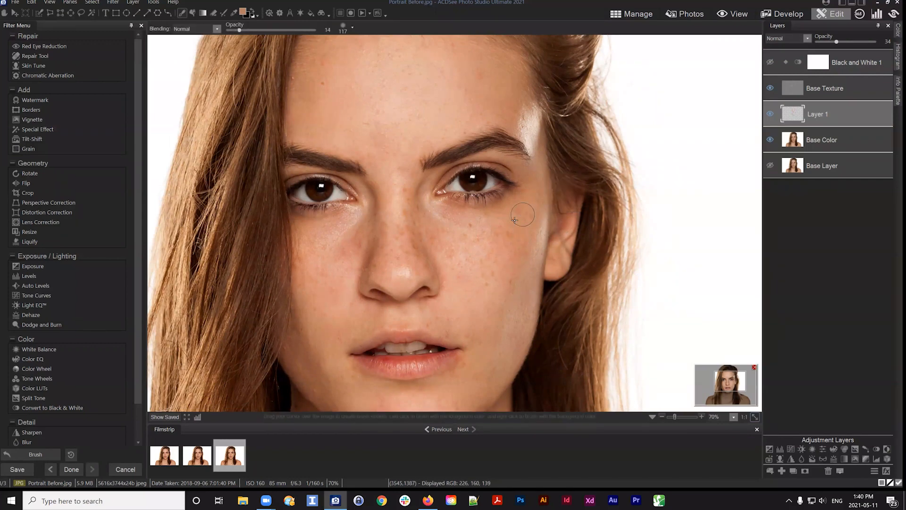
{"action": "left_click", "coordinate": [753, 417]}
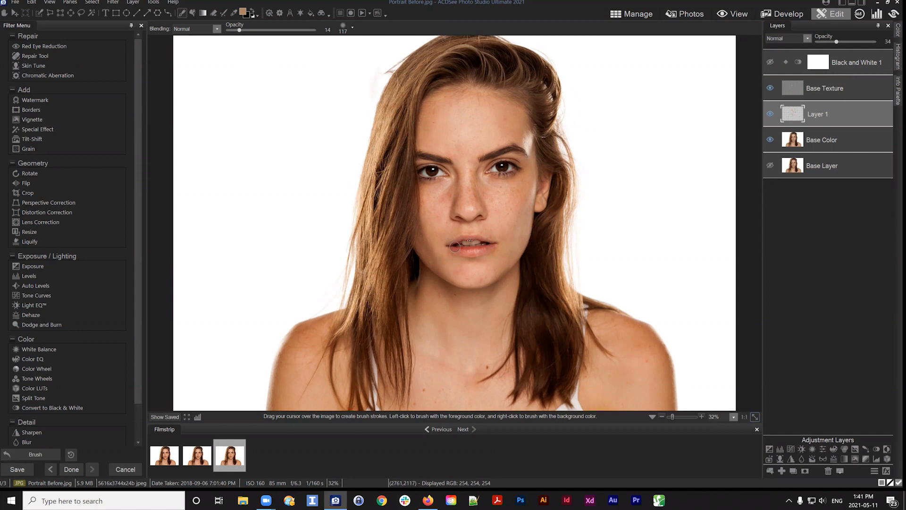
Shrink the brush size to 45 and toggle Layer 1's visibility several times to check the painted skin
{"action": "scroll", "coordinate": [459, 168], "scroll_direction": "down", "scroll_amount": 6}
{"action": "left_click", "coordinate": [769, 113]}
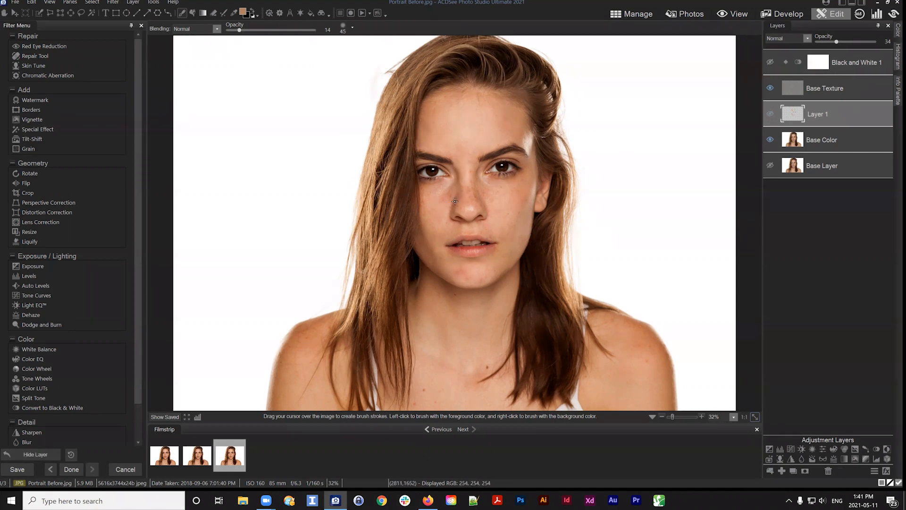
{"action": "left_click", "coordinate": [771, 113]}
{"action": "left_click", "coordinate": [769, 114]}
{"action": "left_click", "coordinate": [770, 114]}
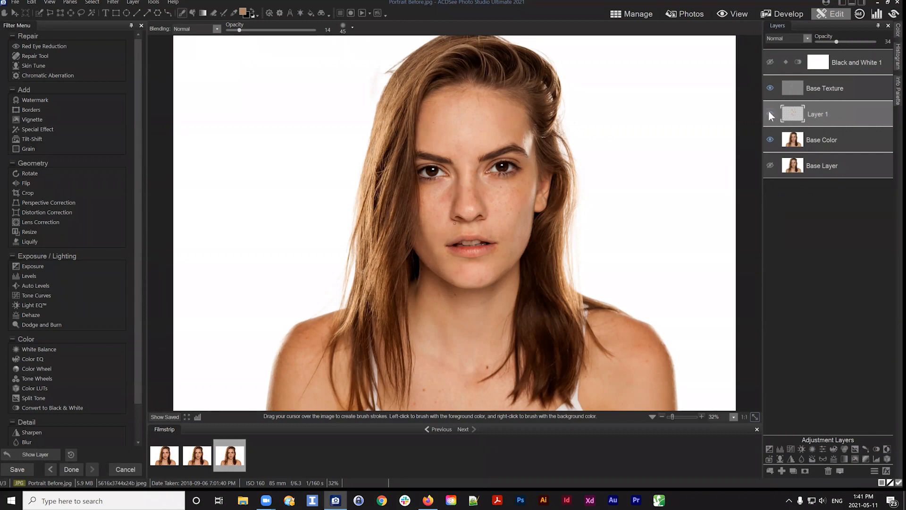
{"action": "left_click", "coordinate": [770, 113]}
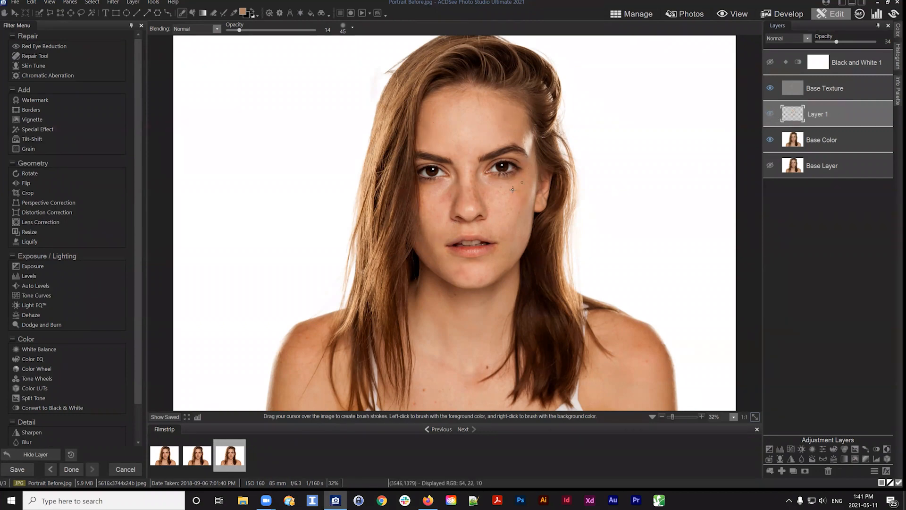
{"action": "left_click", "coordinate": [770, 113]}
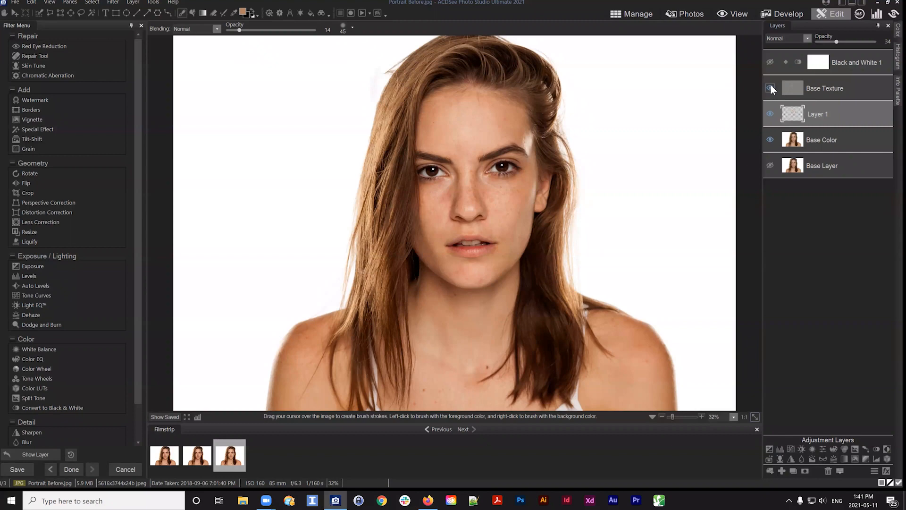
Hide the Base Color layer to view Layer 1's painted strokes on their own
{"action": "left_click", "coordinate": [770, 140]}
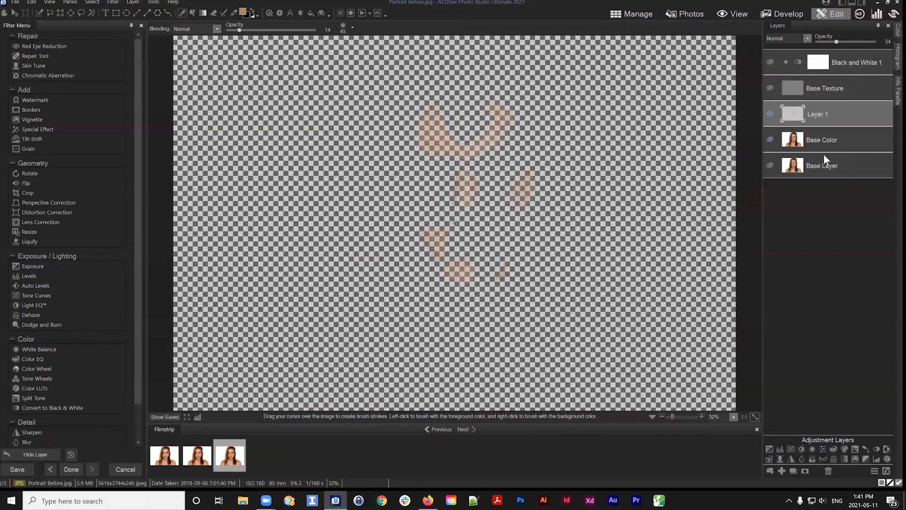
{"action": "left_click", "coordinate": [841, 142]}
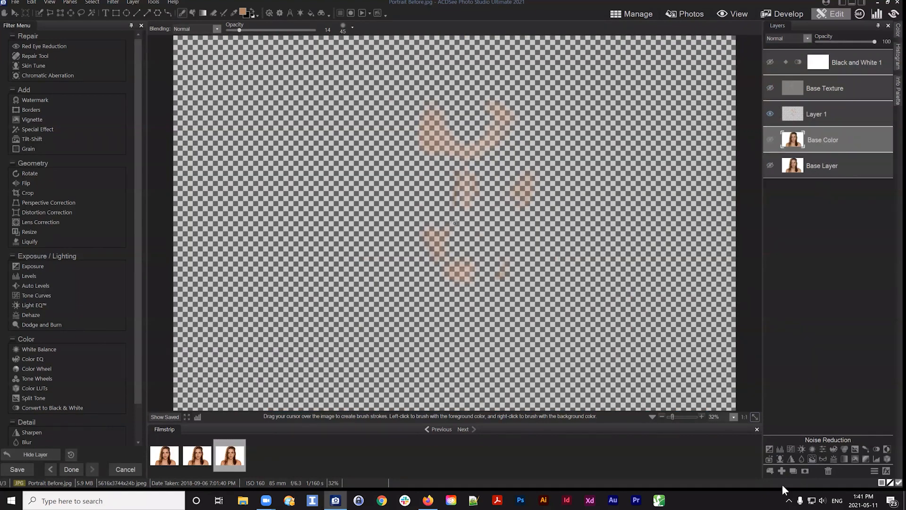
{"action": "mouse_move", "coordinate": [825, 114]}
{"action": "left_mouse_down"}
{"action": "mouse_move", "coordinate": [821, 126]}
{"action": "mouse_move", "coordinate": [817, 118]}
{"action": "left_mouse_up"}
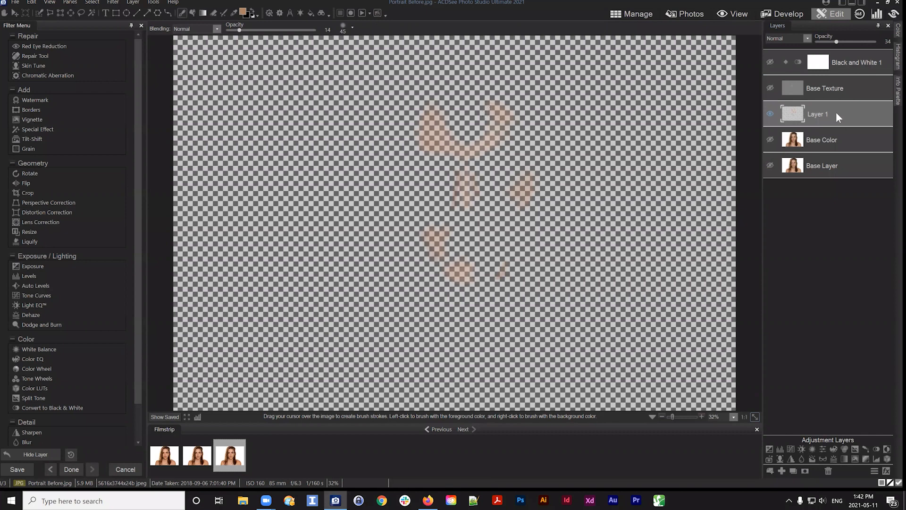
Add a new layer beneath Layer 1 and fill it with white using the Fill tool
{"action": "left_click", "coordinate": [782, 471]}
{"action": "left_click_drag", "start_coordinate": [814, 110], "coordinate": [809, 149]}
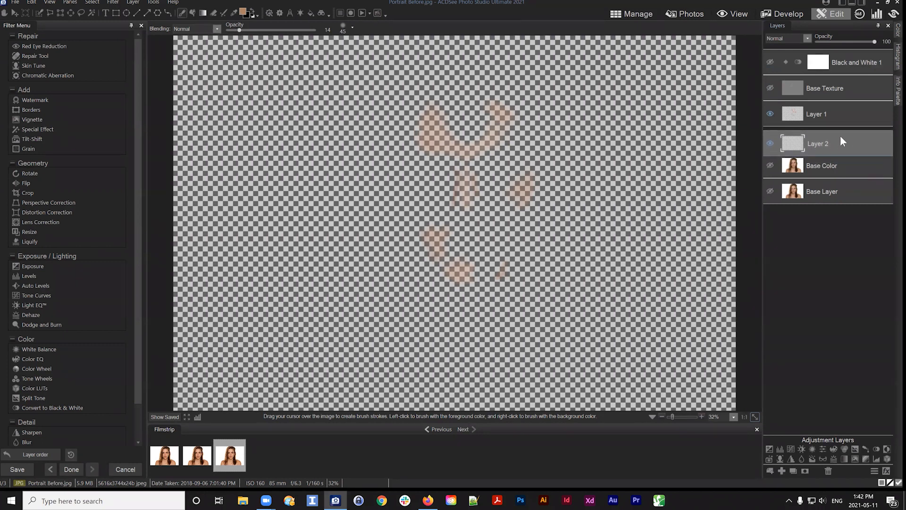
{"action": "left_click", "coordinate": [253, 11]}
{"action": "left_click", "coordinate": [192, 13]}
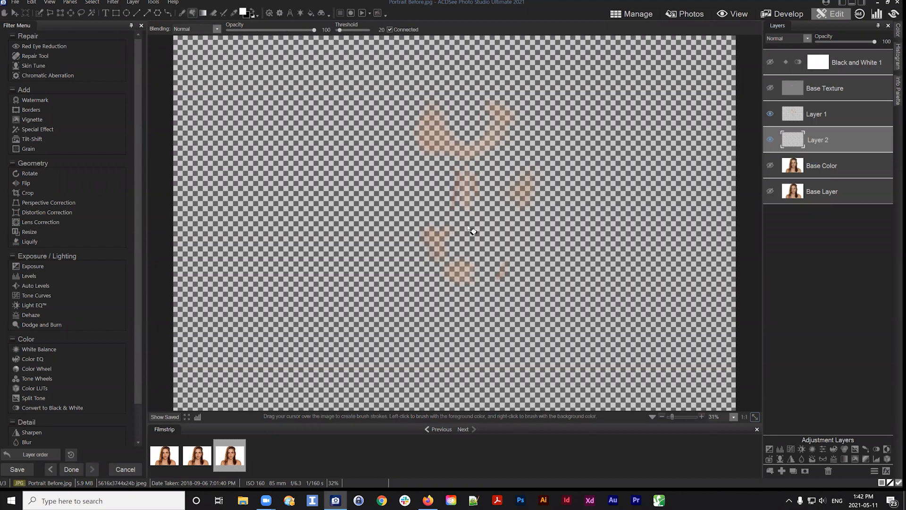
{"action": "left_click", "coordinate": [348, 200]}
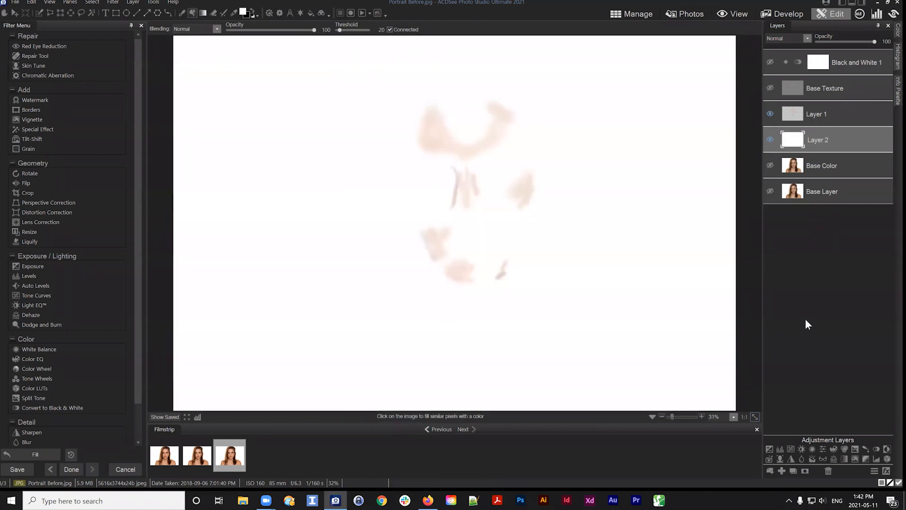
Move the white Layer 2 beneath the Base Color layer
{"action": "left_click", "coordinate": [824, 115]}
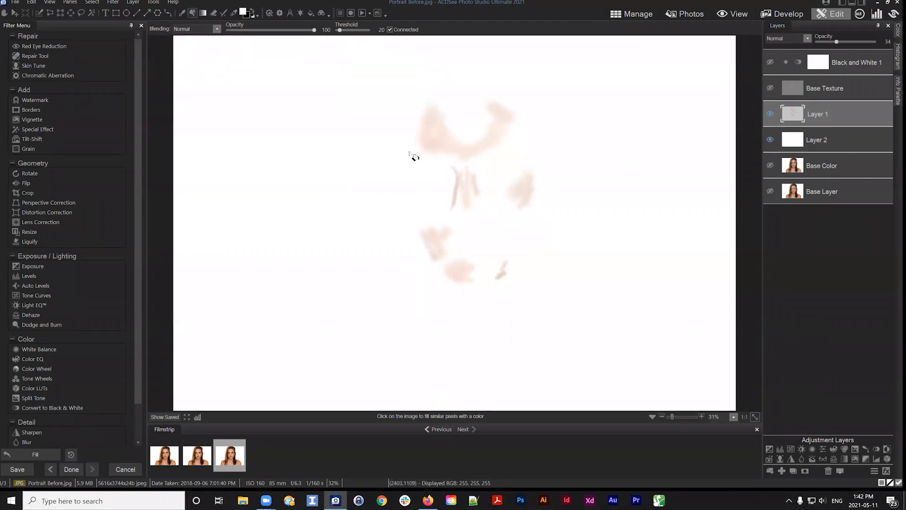
{"action": "key", "text": "i"}
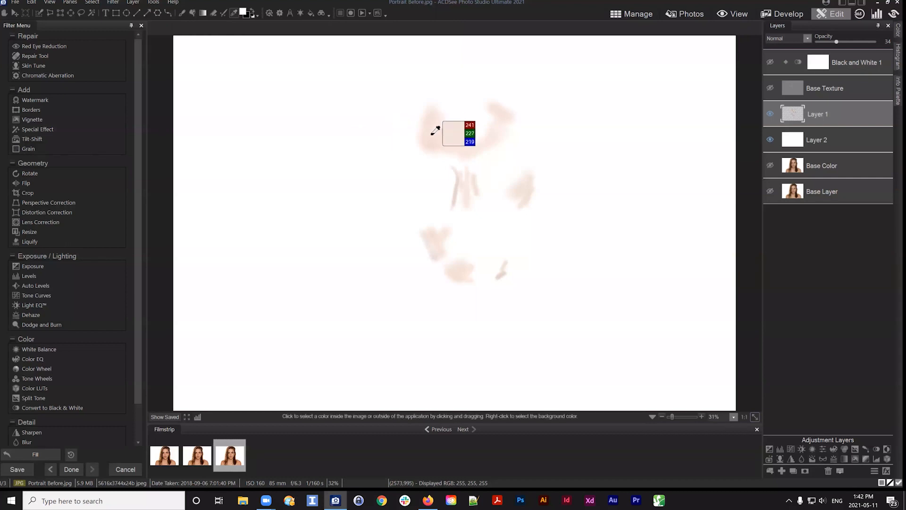
{"action": "key", "text": "b"}
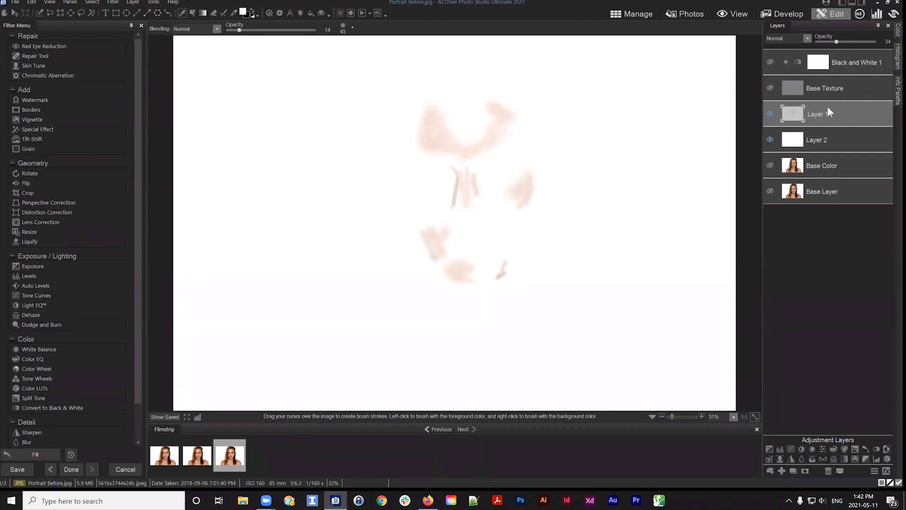
{"action": "left_click_drag", "start_coordinate": [828, 108], "coordinate": [826, 108]}
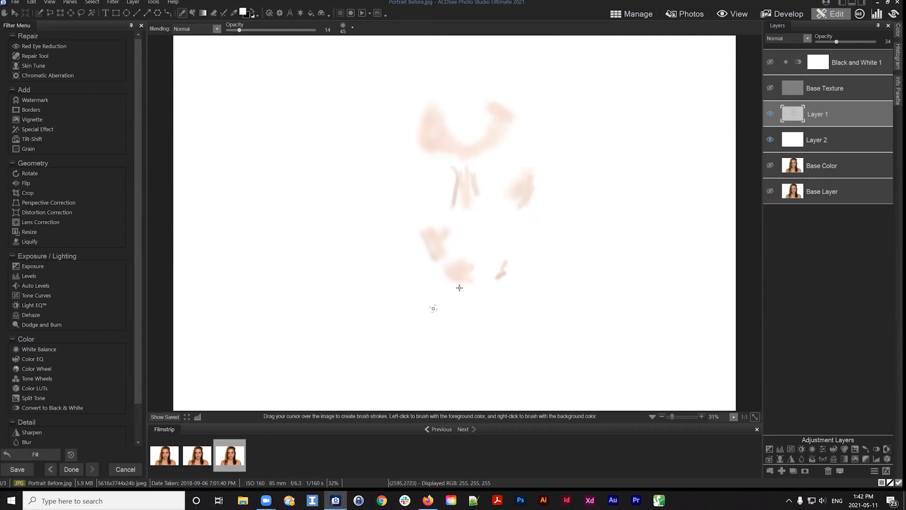
{"action": "left_click_drag", "start_coordinate": [808, 136], "coordinate": [833, 178]}
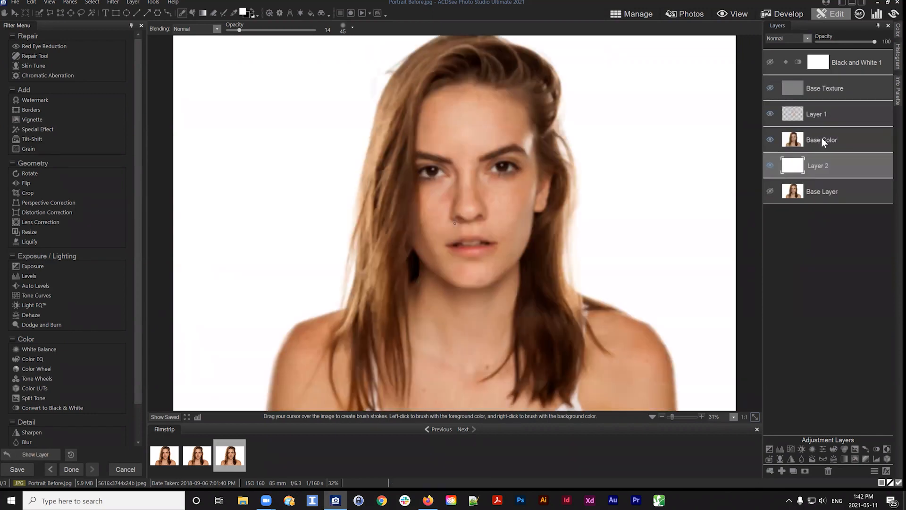
Turn Base Texture's visibility back on and select that layer
{"action": "left_click", "coordinate": [822, 138]}
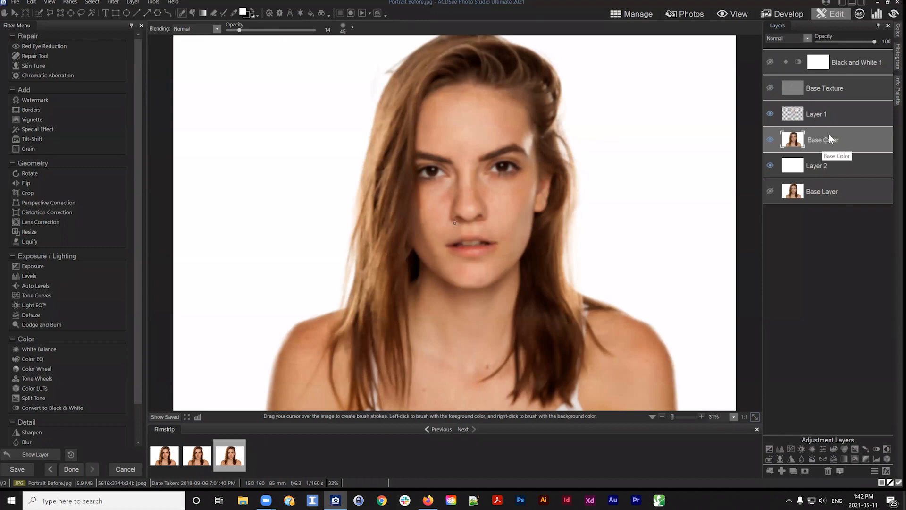
{"action": "left_click", "coordinate": [770, 86]}
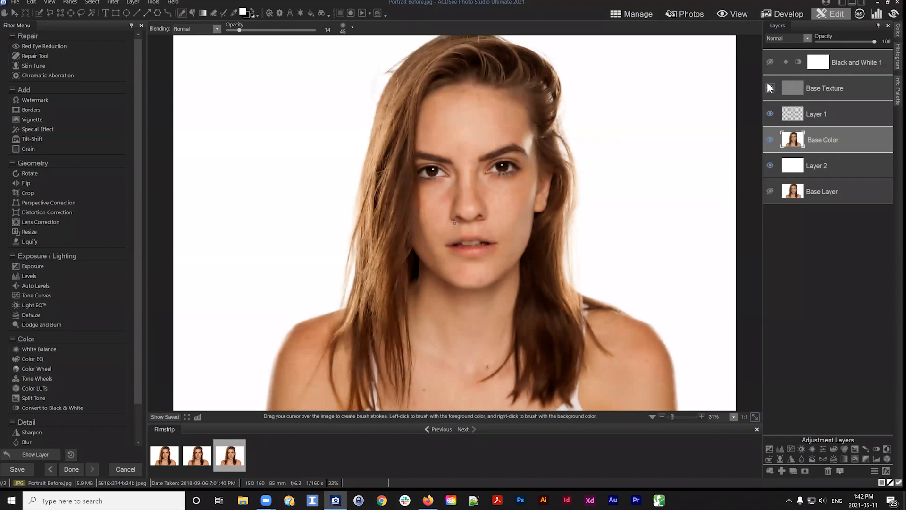
{"action": "left_click", "coordinate": [824, 91]}
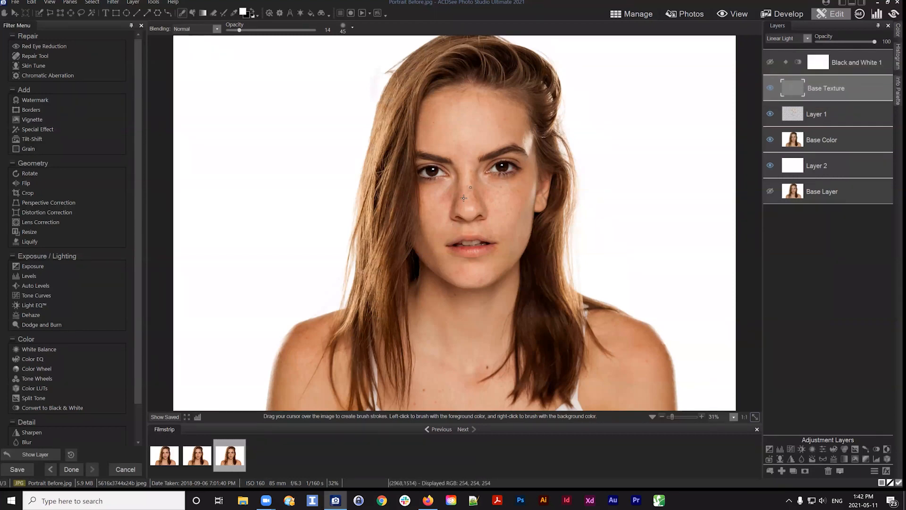
{"action": "left_click_drag", "start_coordinate": [830, 83], "coordinate": [831, 88]}
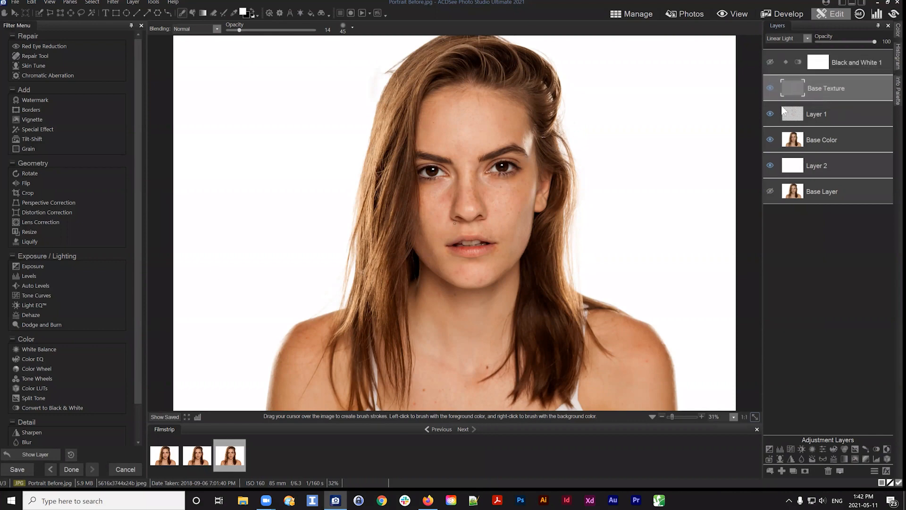
Toggle Layer 1's visibility off and on to compare the retouched result
{"action": "left_click", "coordinate": [769, 114]}
{"action": "left_click", "coordinate": [769, 113]}
{"action": "left_click", "coordinate": [770, 114]}
{"action": "left_click", "coordinate": [770, 114]}
Try placing Layer 1 above Base Texture at 100 opacity, then move it back below Base Texture
{"action": "left_click", "coordinate": [852, 118]}
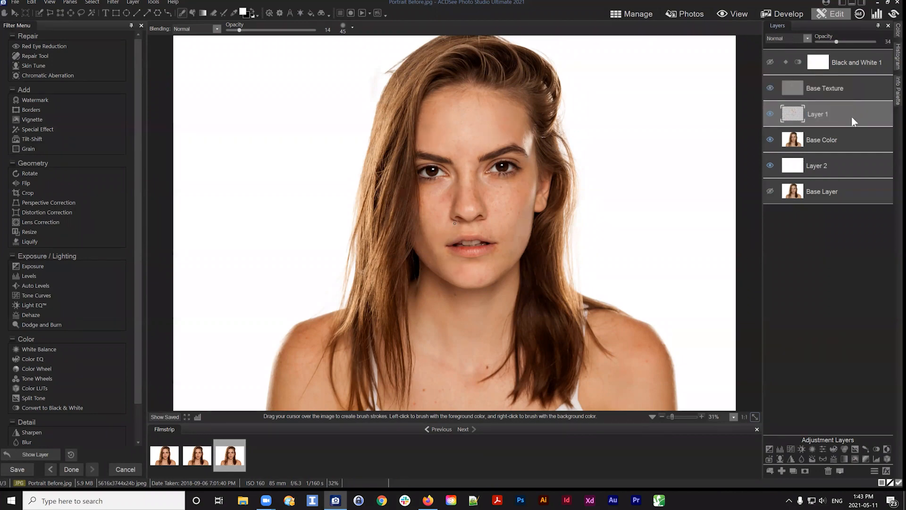
{"action": "left_click_drag", "start_coordinate": [823, 111], "coordinate": [821, 81]}
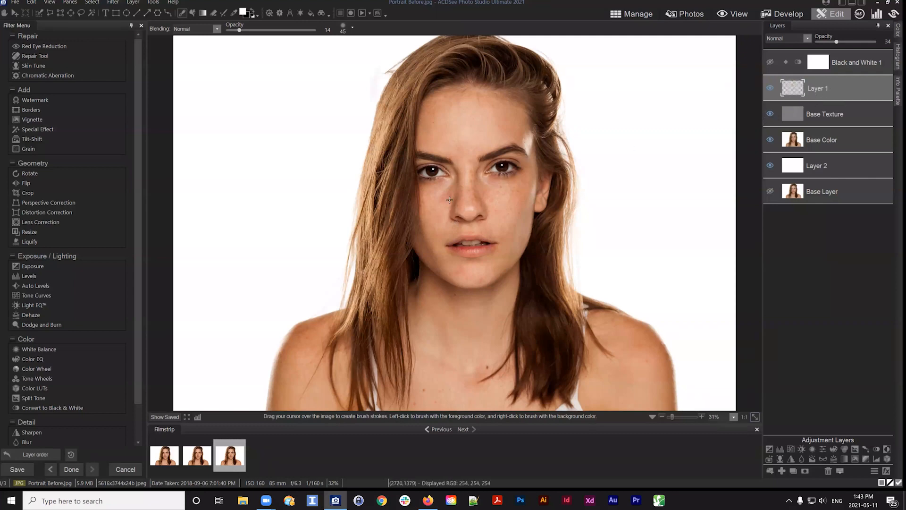
{"action": "left_click_drag", "start_coordinate": [837, 42], "coordinate": [875, 42]}
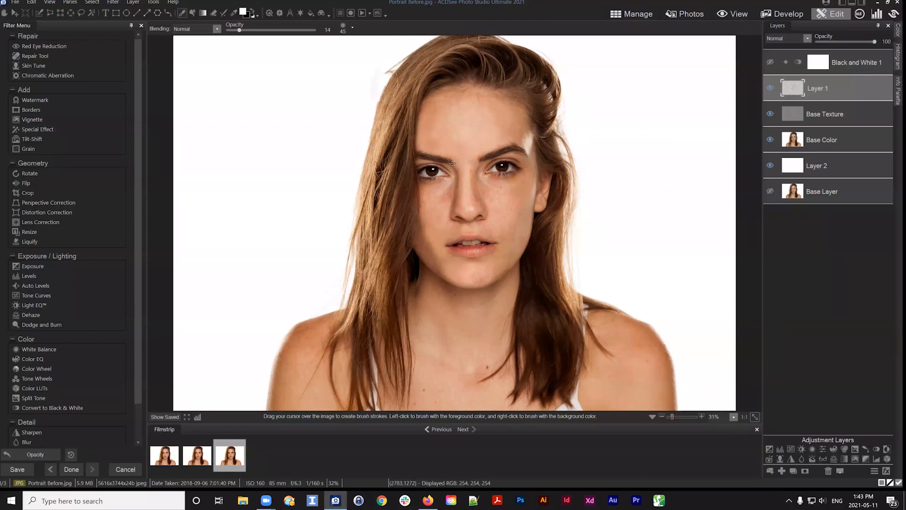
{"action": "left_click", "coordinate": [824, 89]}
{"action": "left_click_drag", "start_coordinate": [830, 88], "coordinate": [831, 123]}
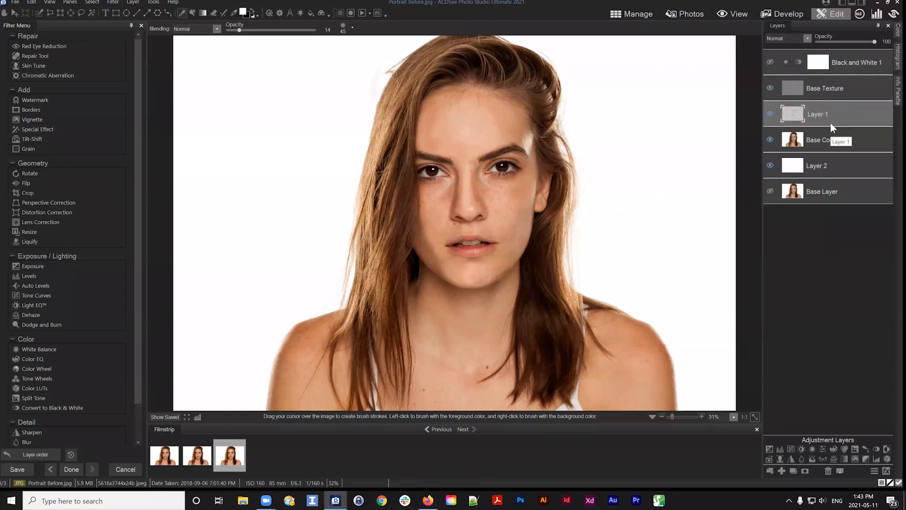
{"action": "left_click", "coordinate": [869, 41]}
Toggle Base Texture's visibility to compare, then set Layer 1's opacity to 32
{"action": "left_click", "coordinate": [811, 97]}
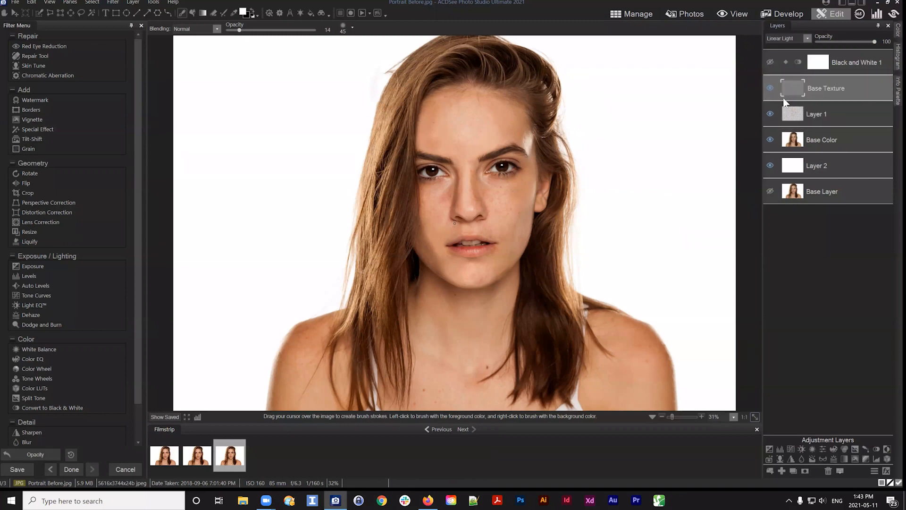
{"action": "left_click", "coordinate": [769, 87]}
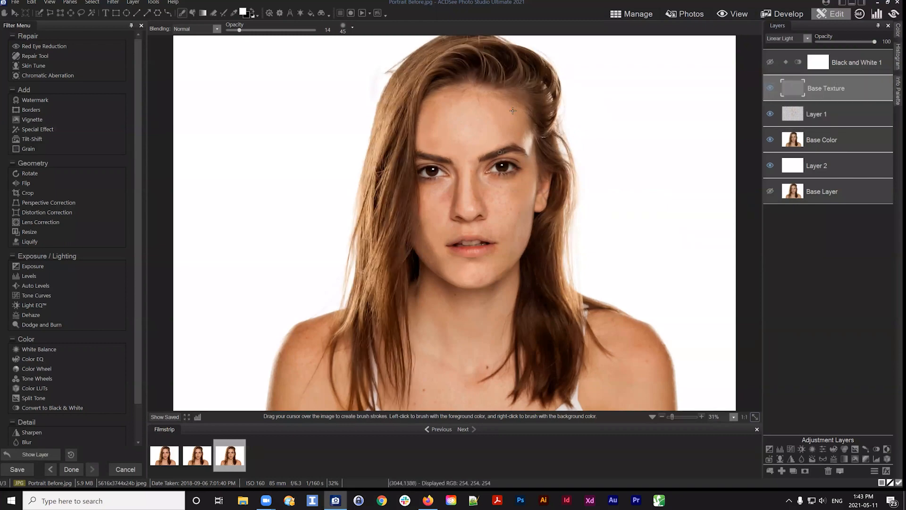
{"action": "left_click", "coordinate": [835, 118]}
{"action": "left_click_drag", "start_coordinate": [848, 44], "coordinate": [835, 39]}
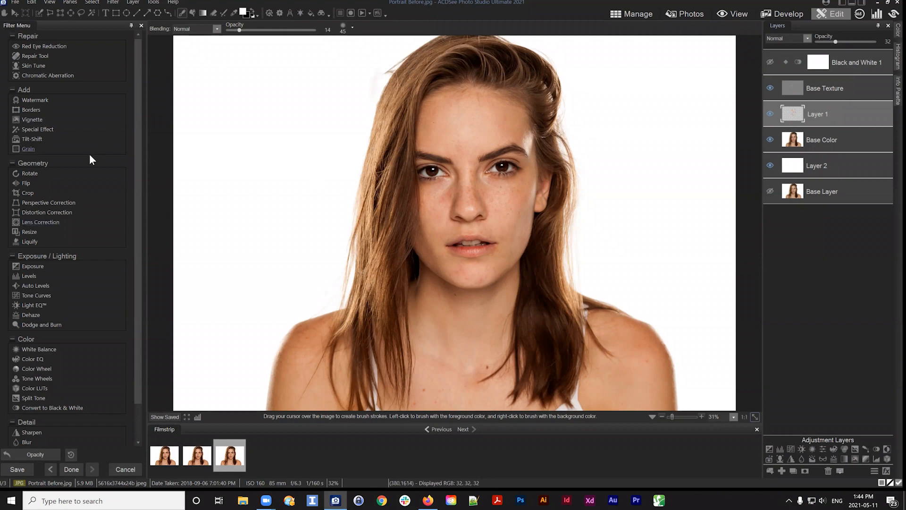
Select the Base Color layer
{"action": "scroll", "coordinate": [80, 161], "scroll_direction": "down", "scroll_amount": 2}
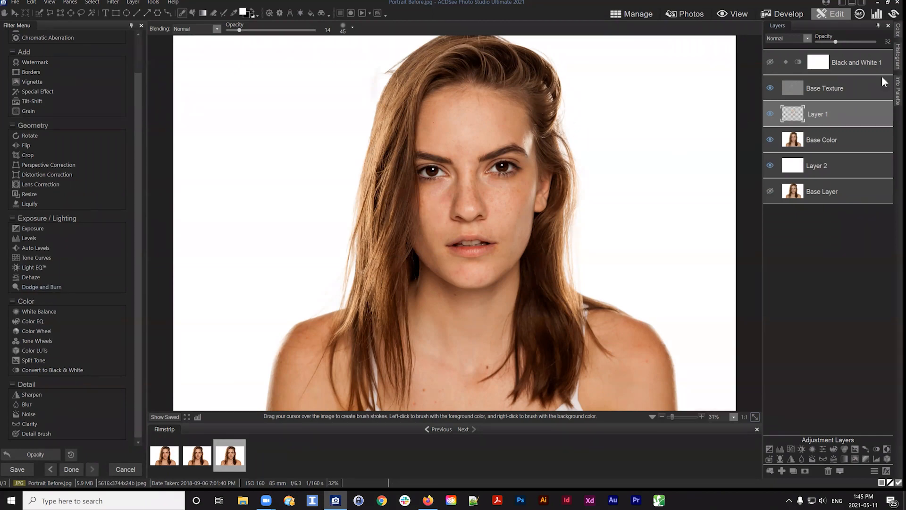
{"action": "left_click_drag", "start_coordinate": [825, 88], "coordinate": [826, 137]}
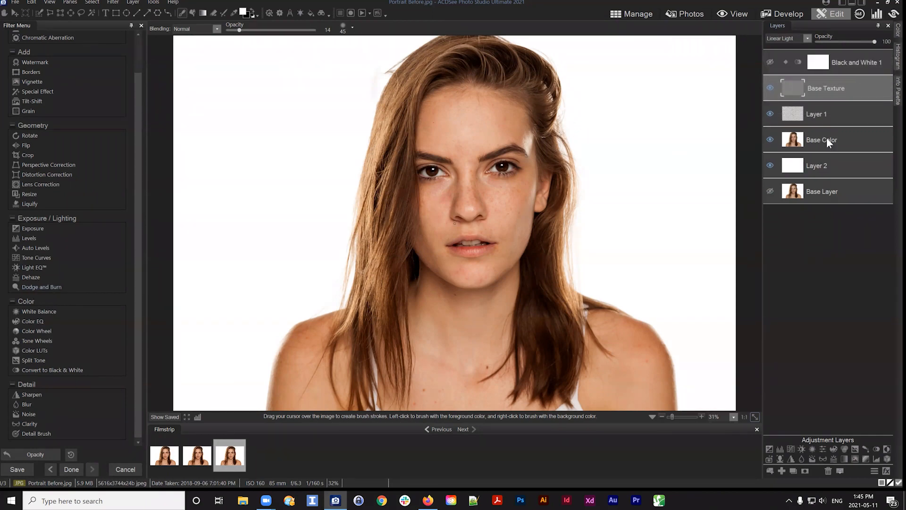
{"action": "left_click", "coordinate": [825, 136]}
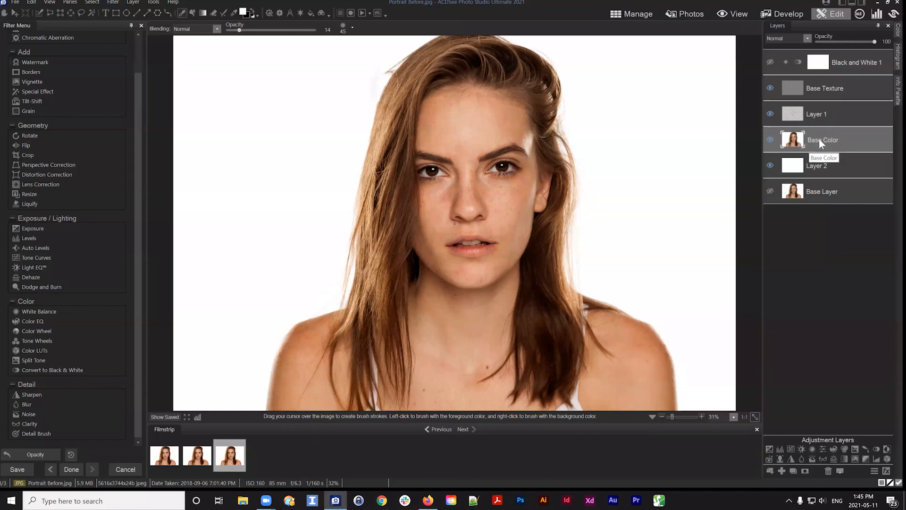
Compare the current edit against the saved original while checking the Base Texture, Base Layer and Base Color layers
{"action": "left_click", "coordinate": [821, 91]}
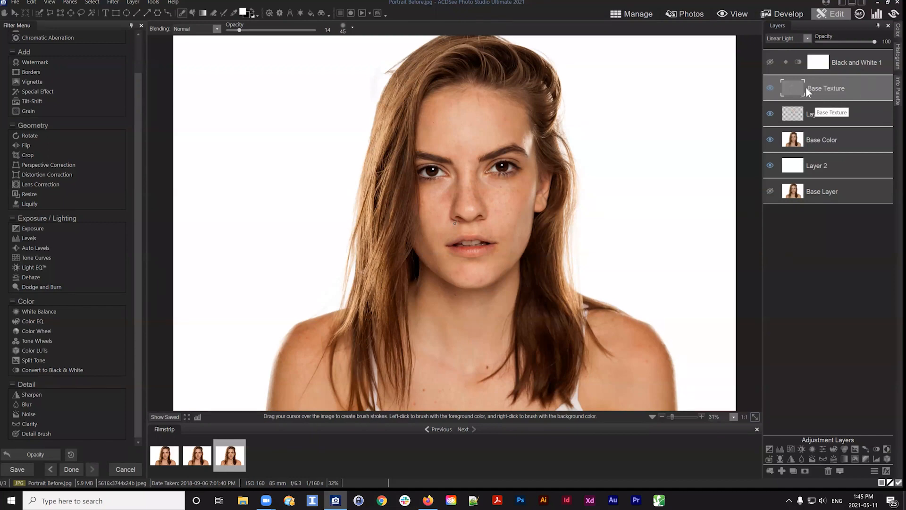
{"action": "left_click", "coordinate": [820, 194]}
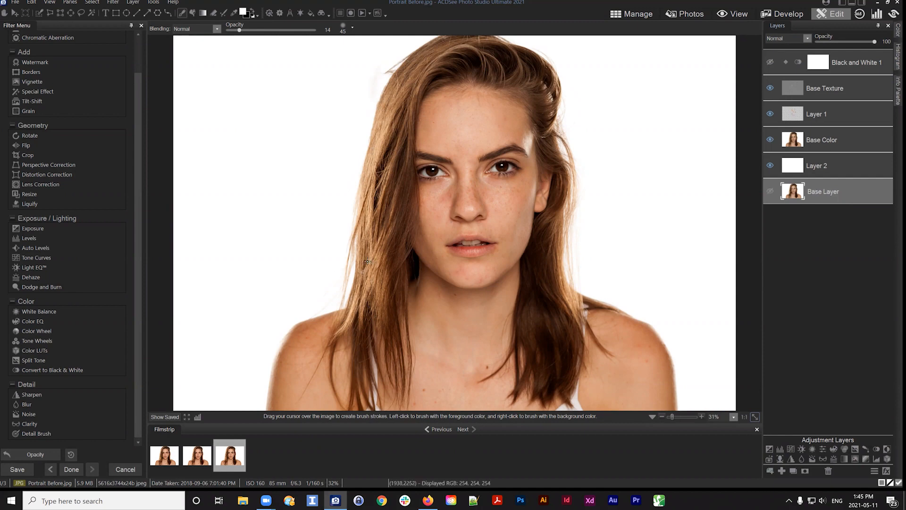
{"action": "left_click", "coordinate": [826, 144]}
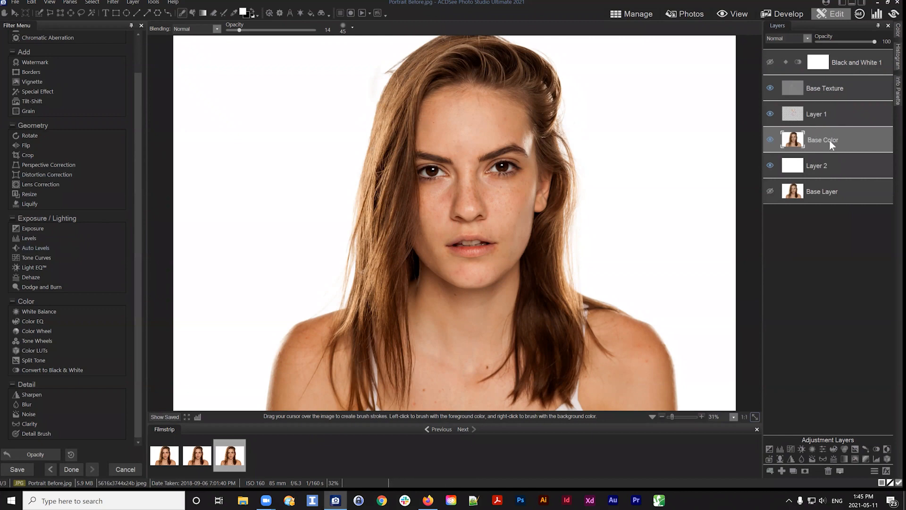
{"action": "left_click_drag", "start_coordinate": [830, 141], "coordinate": [820, 139]}
{"action": "left_click", "coordinate": [168, 416]}
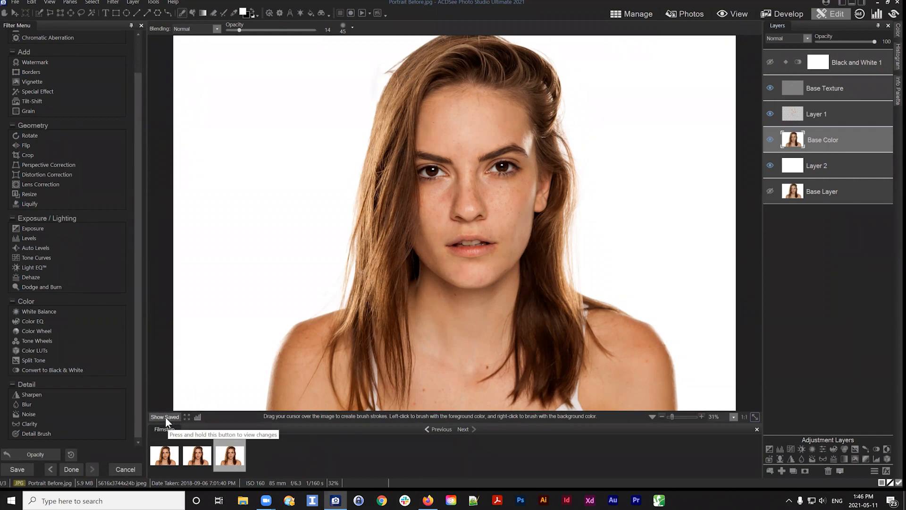
{"action": "left_click", "coordinate": [165, 417]}
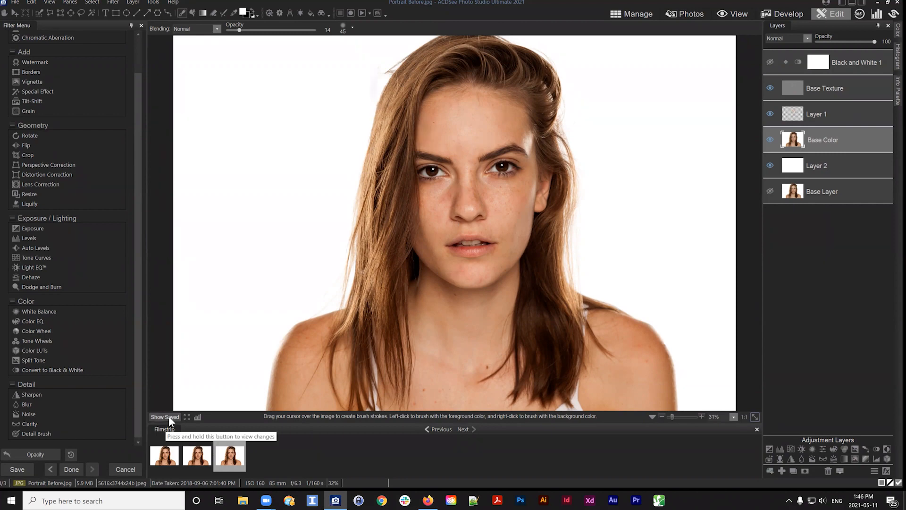
Select Base Texture and add a new blank layer above it
{"action": "left_click", "coordinate": [828, 83]}
{"action": "left_click_drag", "start_coordinate": [845, 88], "coordinate": [844, 89]}
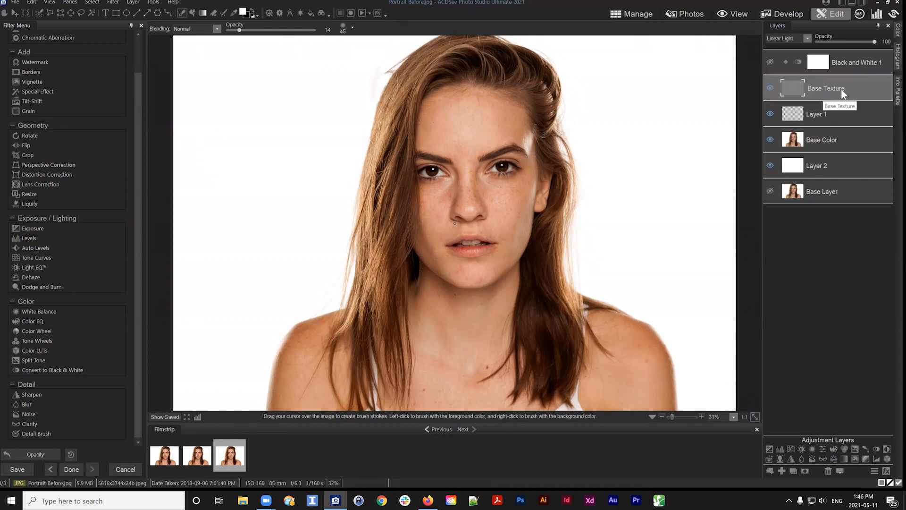
{"action": "left_click", "coordinate": [782, 471]}
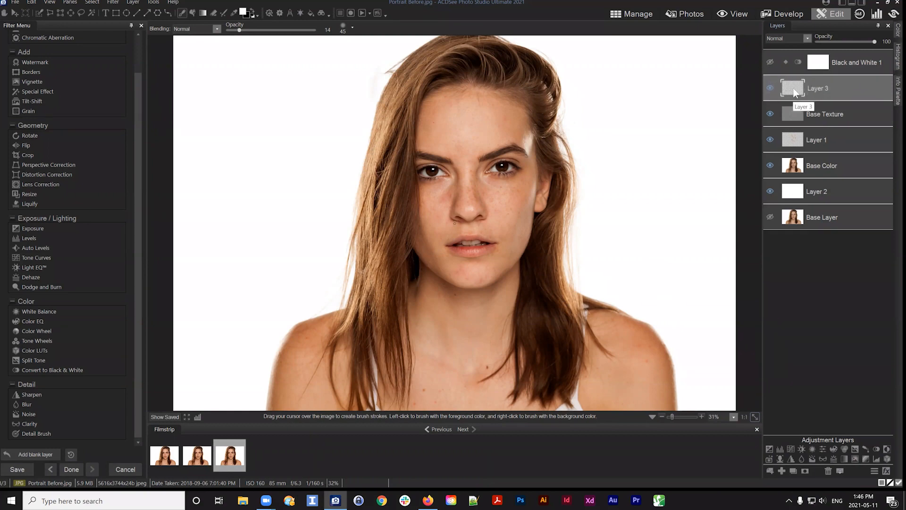
{"action": "left_click", "coordinate": [768, 87]}
Fill the new blank layer with white using the Fill tool
{"action": "left_click", "coordinate": [193, 13]}
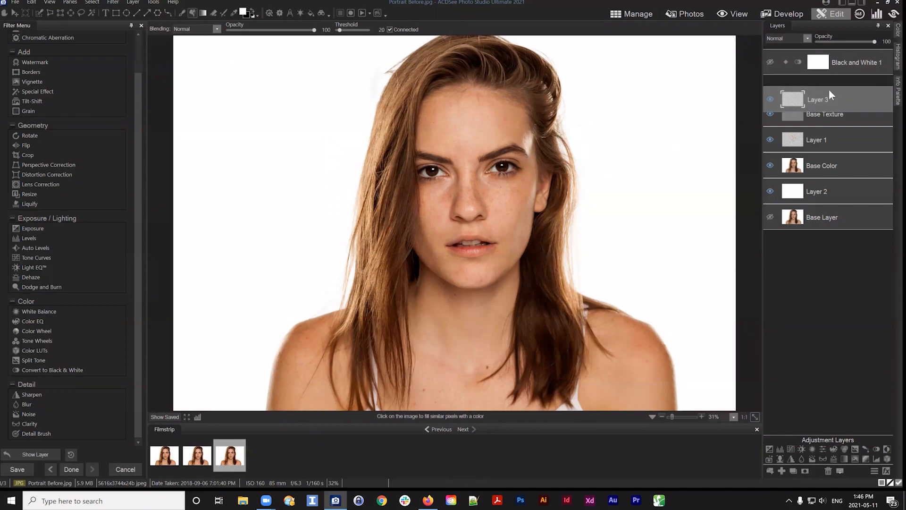
{"action": "mouse_move", "coordinate": [829, 88]}
{"action": "left_mouse_down"}
{"action": "mouse_move", "coordinate": [821, 116]}
{"action": "mouse_move", "coordinate": [839, 82]}
{"action": "left_mouse_up"}
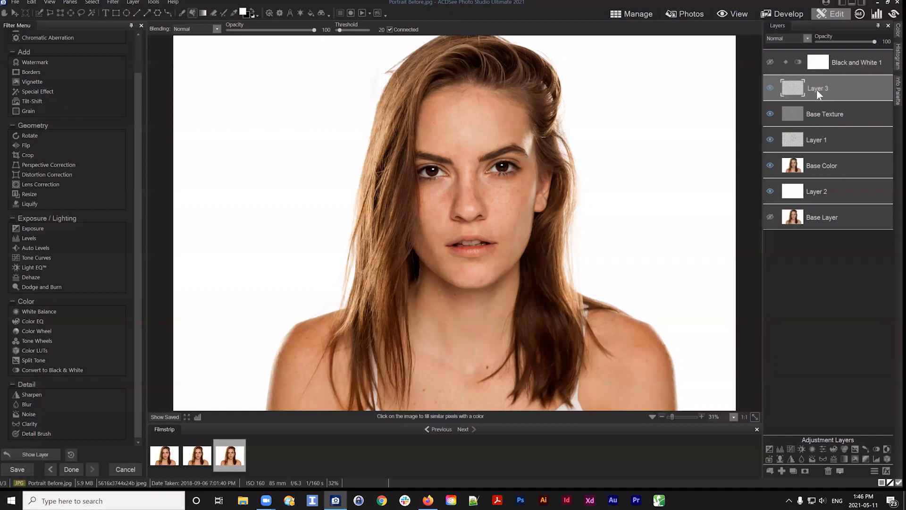
{"action": "mouse_move", "coordinate": [817, 89]}
{"action": "left_mouse_down"}
{"action": "mouse_move", "coordinate": [828, 86]}
{"action": "mouse_move", "coordinate": [821, 90]}
{"action": "left_mouse_up"}
{"action": "left_click", "coordinate": [279, 137]}
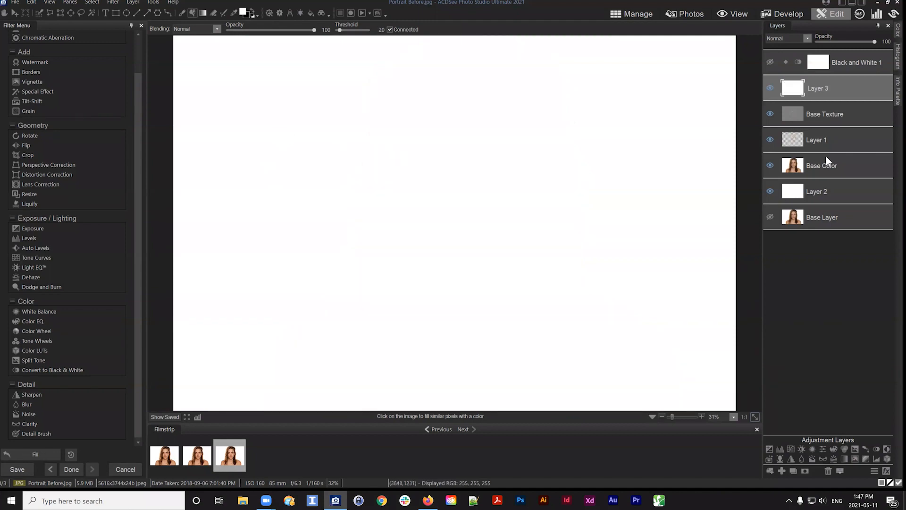
Rename the new layer as Dodge
{"action": "right_click", "coordinate": [813, 86]}
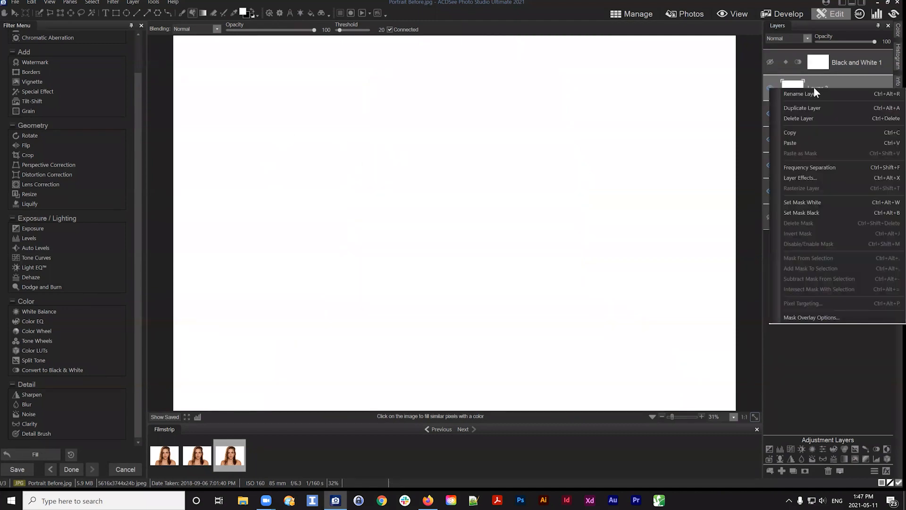
{"action": "left_click", "coordinate": [808, 92]}
{"action": "type", "text": "Dodge"}
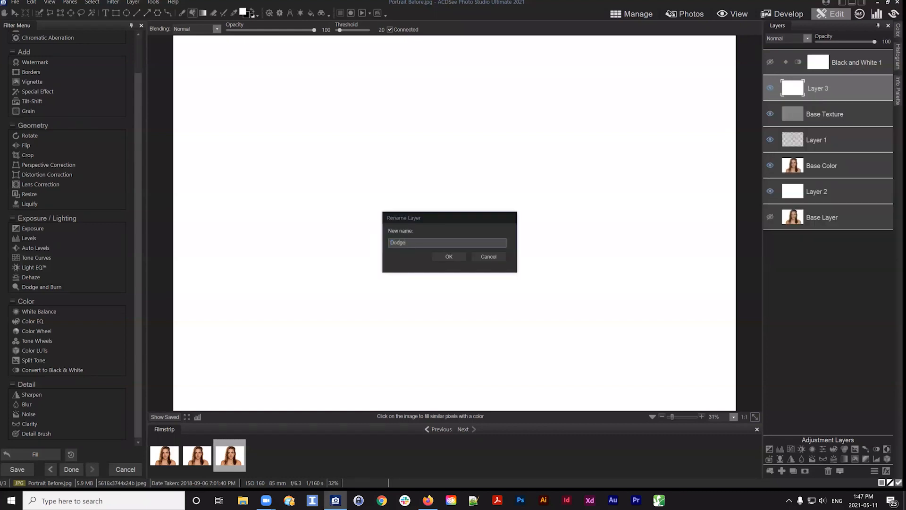
{"action": "key", "text": "Return"}
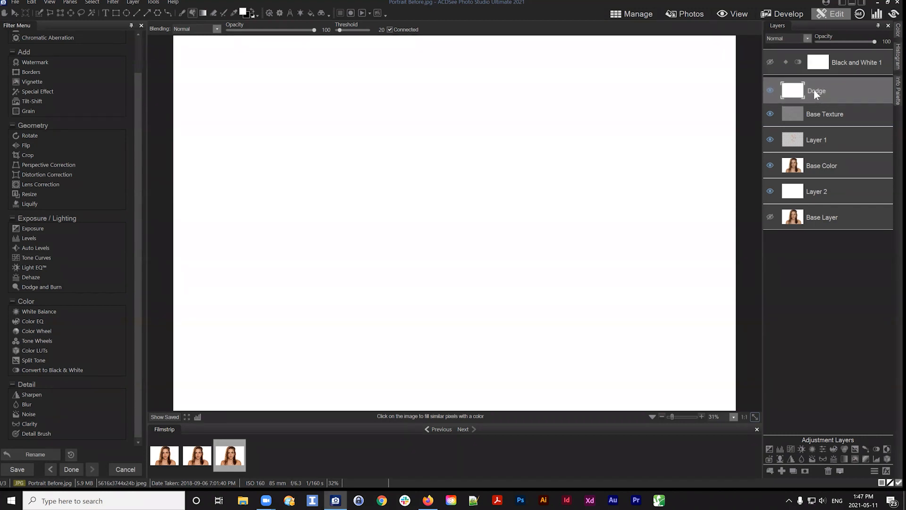
Set the Dodge layer's blend mode to Dodge
{"action": "left_click", "coordinate": [806, 38]}
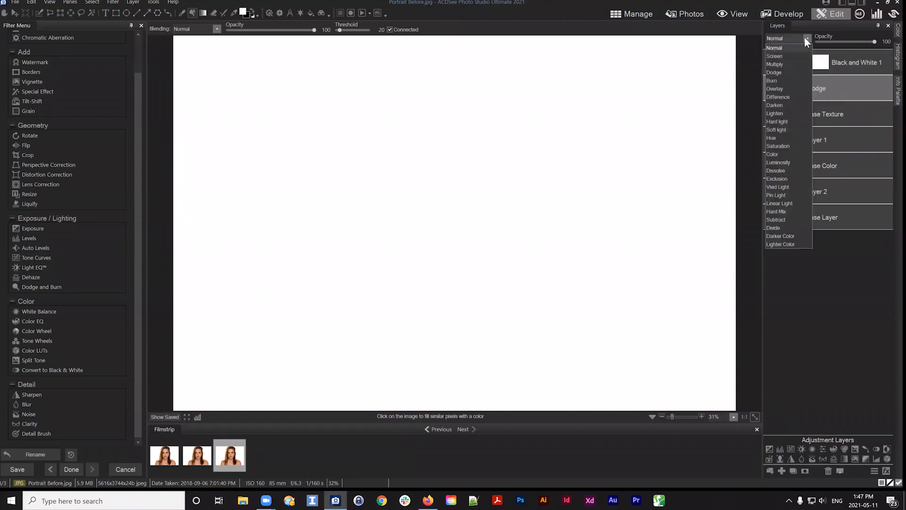
{"action": "left_click", "coordinate": [804, 37]}
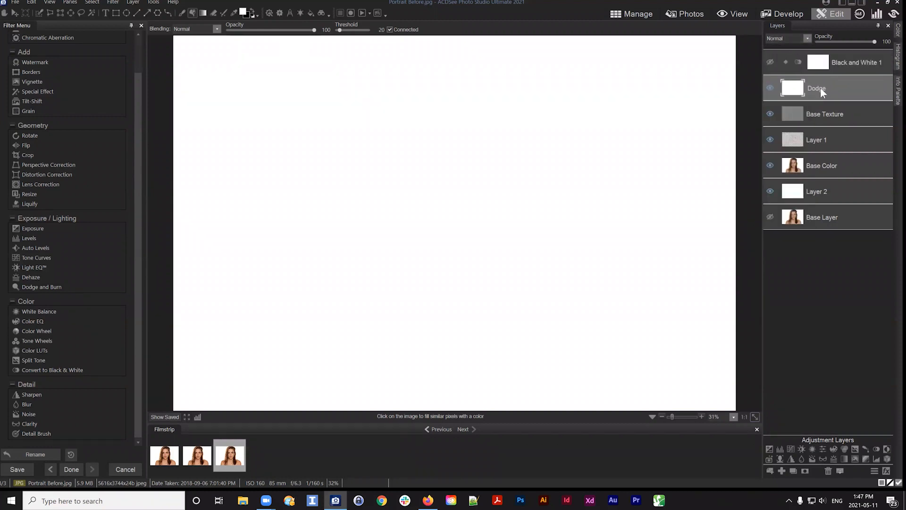
{"action": "left_click", "coordinate": [806, 38]}
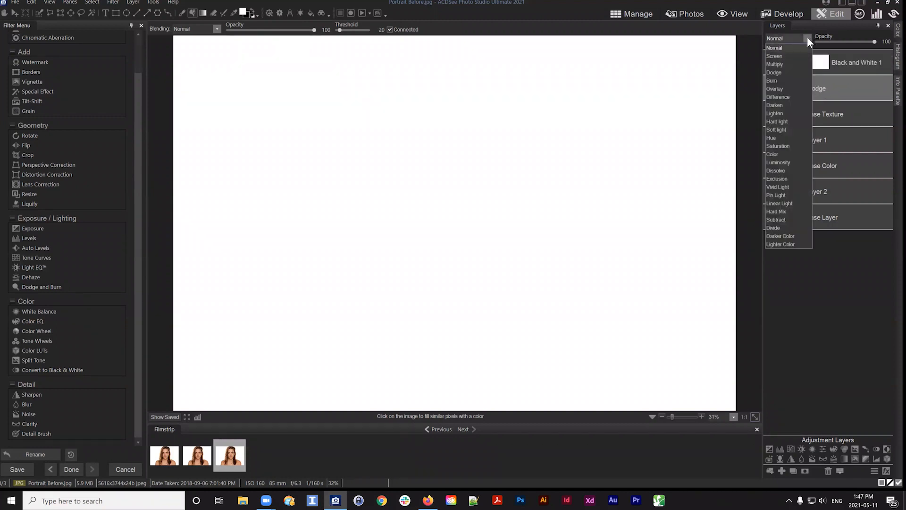
{"action": "left_click", "coordinate": [776, 72]}
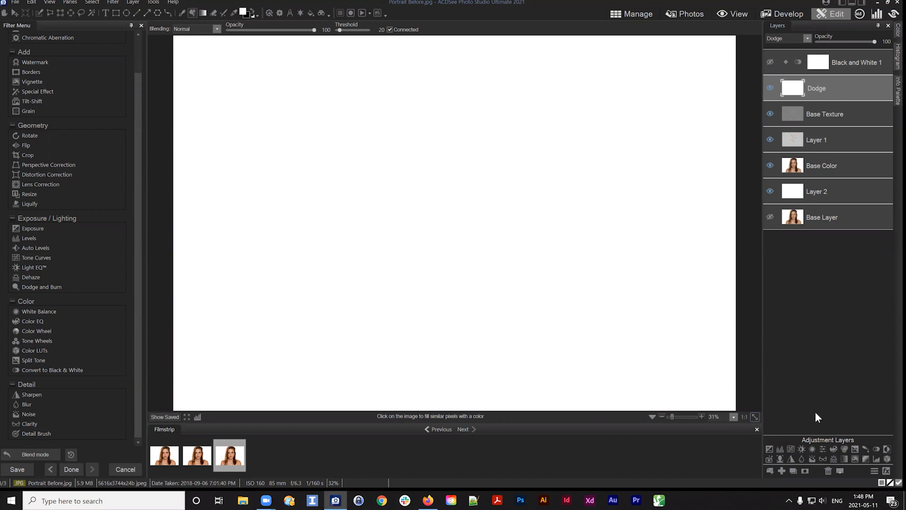
Add a layer mask to the Dodge layer and pick the Brush tool
{"action": "left_click", "coordinate": [804, 470]}
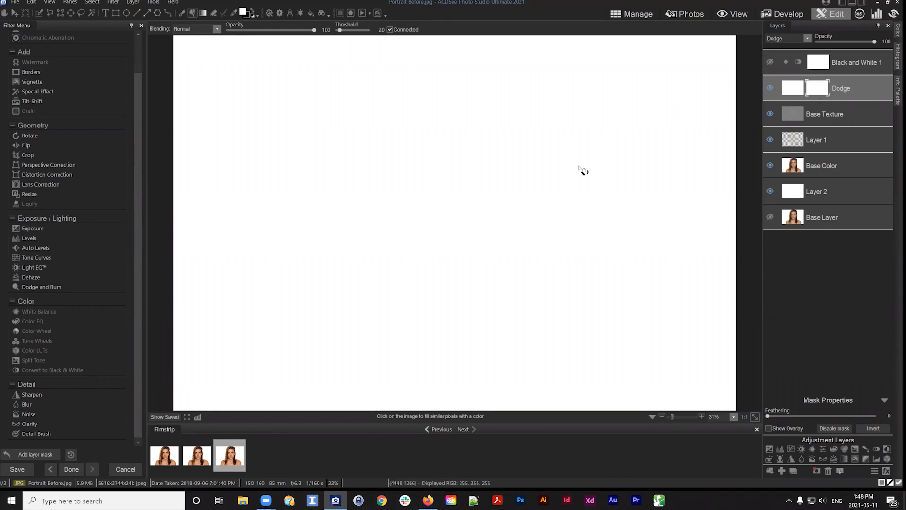
{"action": "left_click", "coordinate": [253, 10]}
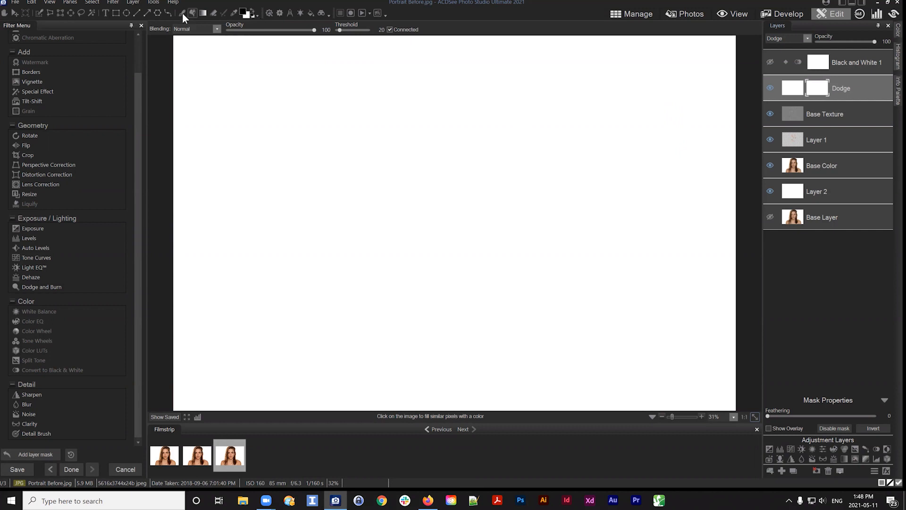
{"action": "left_click", "coordinate": [181, 12]}
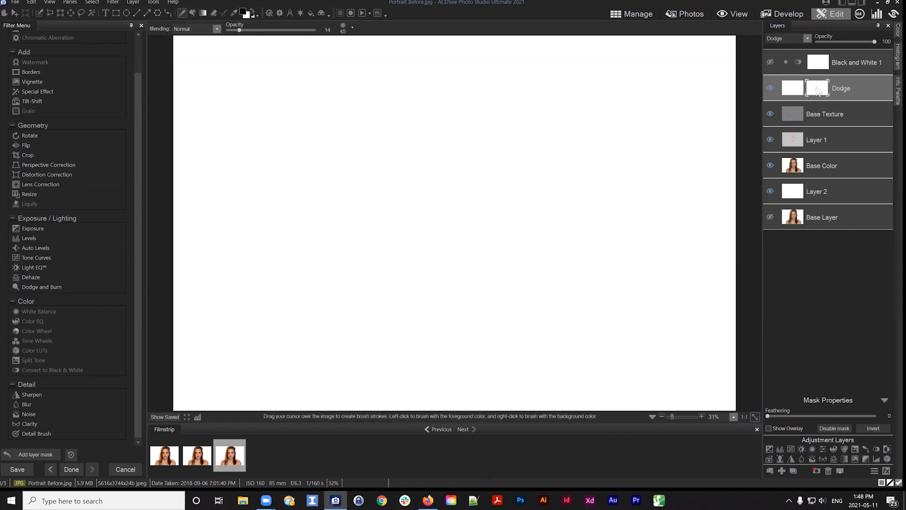
Paint trial black strokes on the Dodge layer's mask at 100 opacity to reveal parts of the face
{"action": "left_click_drag", "start_coordinate": [819, 89], "coordinate": [808, 75]}
{"action": "scroll", "coordinate": [446, 170], "scroll_direction": "up", "scroll_amount": 8}
{"action": "mouse_move", "coordinate": [438, 165]}
{"action": "left_mouse_down"}
{"action": "mouse_move", "coordinate": [384, 133]}
{"action": "mouse_move", "coordinate": [433, 259]}
{"action": "mouse_move", "coordinate": [352, 290]}
{"action": "left_mouse_up"}
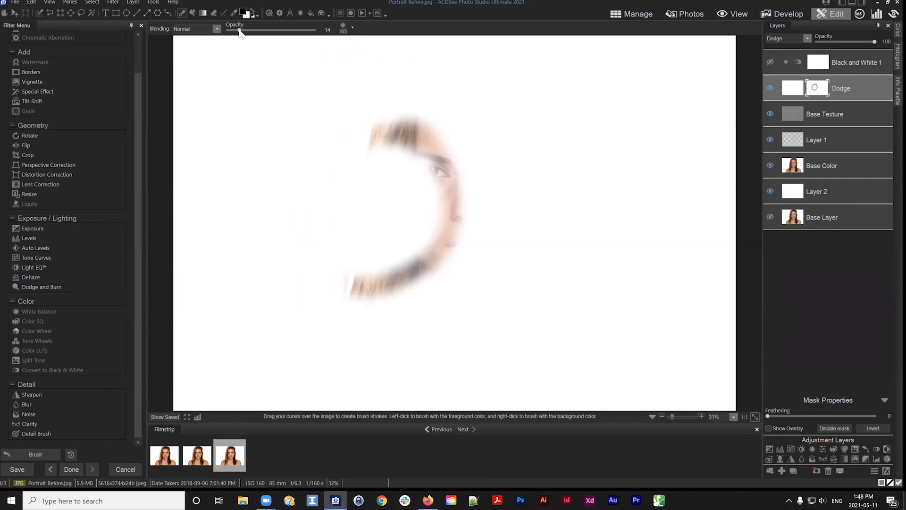
{"action": "left_click", "coordinate": [347, 29]}
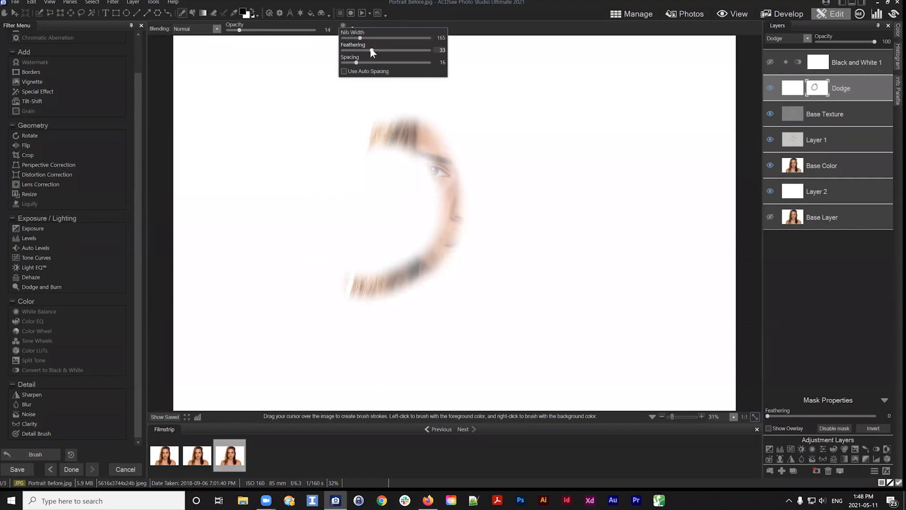
{"action": "left_click_drag", "start_coordinate": [240, 30], "coordinate": [317, 31]}
{"action": "mouse_move", "coordinate": [458, 196]}
{"action": "left_mouse_down"}
{"action": "mouse_move", "coordinate": [438, 260]}
{"action": "mouse_move", "coordinate": [341, 253]}
{"action": "mouse_move", "coordinate": [405, 133]}
{"action": "mouse_move", "coordinate": [460, 200]}
{"action": "mouse_move", "coordinate": [440, 247]}
{"action": "left_mouse_up"}
{"action": "mouse_move", "coordinate": [490, 139]}
{"action": "left_mouse_down"}
{"action": "mouse_move", "coordinate": [500, 279]}
{"action": "mouse_move", "coordinate": [542, 266]}
{"action": "mouse_move", "coordinate": [554, 125]}
{"action": "mouse_move", "coordinate": [547, 133]}
{"action": "left_mouse_up"}
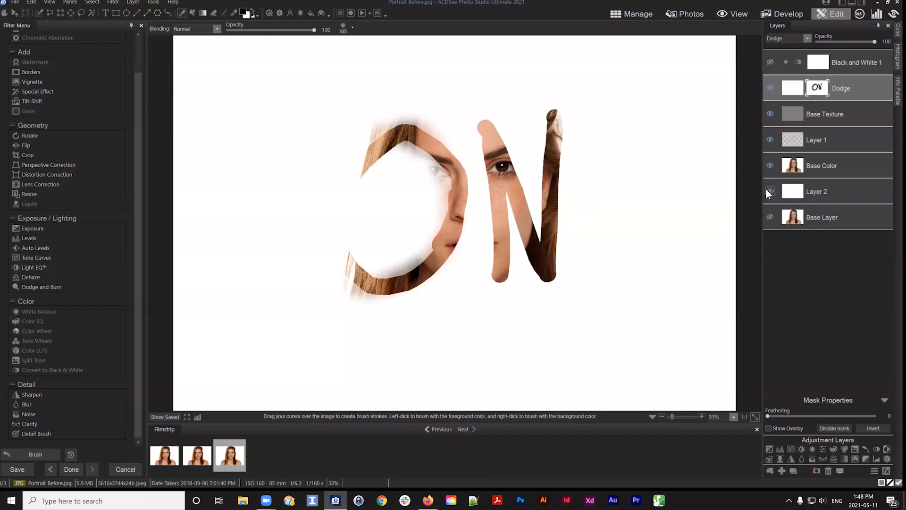
Paint further trial strokes on the mask, alternating between white and black foreground colours
{"action": "left_click", "coordinate": [796, 87]}
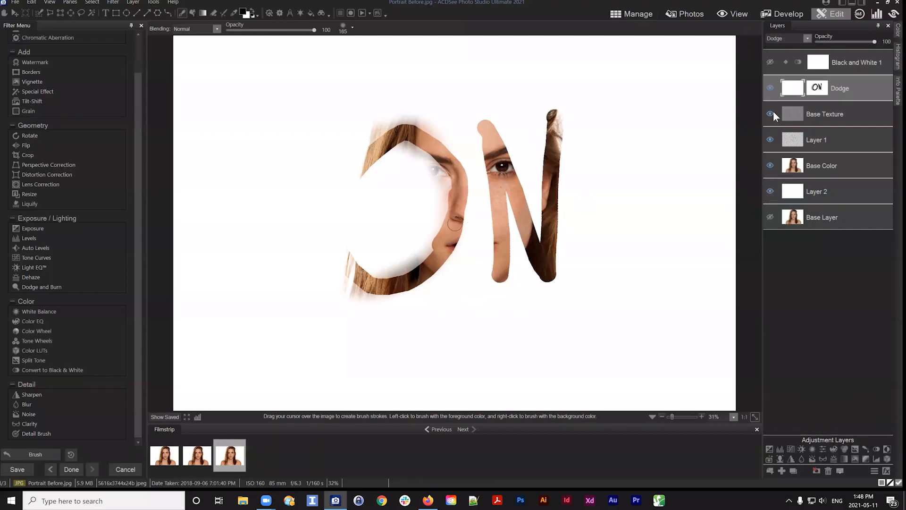
{"action": "left_click", "coordinate": [816, 88]}
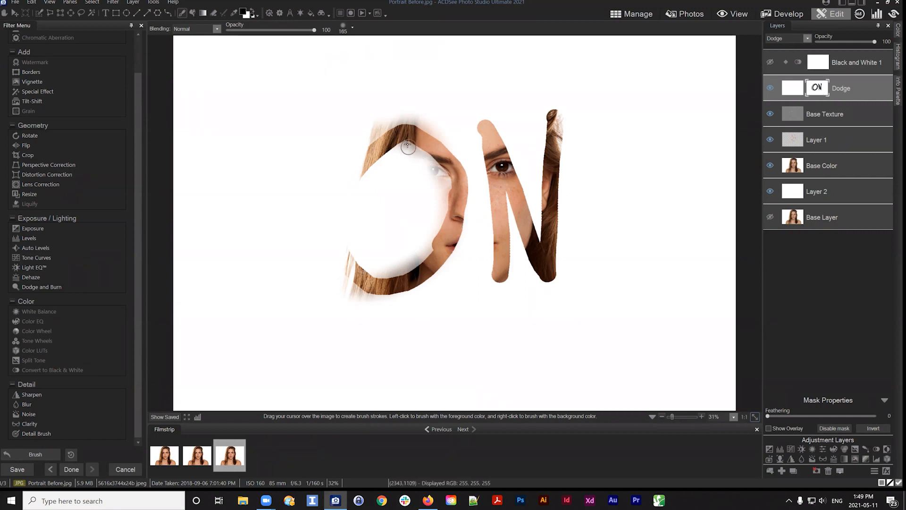
{"action": "mouse_move", "coordinate": [405, 135]}
{"action": "left_mouse_down"}
{"action": "mouse_move", "coordinate": [437, 159]}
{"action": "mouse_move", "coordinate": [421, 275]}
{"action": "mouse_move", "coordinate": [366, 231]}
{"action": "mouse_move", "coordinate": [380, 160]}
{"action": "mouse_move", "coordinate": [392, 203]}
{"action": "mouse_move", "coordinate": [429, 189]}
{"action": "mouse_move", "coordinate": [397, 257]}
{"action": "mouse_move", "coordinate": [408, 219]}
{"action": "mouse_move", "coordinate": [380, 215]}
{"action": "mouse_move", "coordinate": [414, 235]}
{"action": "mouse_move", "coordinate": [427, 158]}
{"action": "mouse_move", "coordinate": [401, 208]}
{"action": "mouse_move", "coordinate": [413, 190]}
{"action": "mouse_move", "coordinate": [378, 198]}
{"action": "mouse_move", "coordinate": [438, 215]}
{"action": "mouse_move", "coordinate": [441, 182]}
{"action": "mouse_move", "coordinate": [400, 264]}
{"action": "mouse_move", "coordinate": [363, 245]}
{"action": "mouse_move", "coordinate": [419, 154]}
{"action": "mouse_move", "coordinate": [375, 246]}
{"action": "left_mouse_up"}
{"action": "left_click", "coordinate": [250, 11]}
{"action": "left_click", "coordinate": [253, 15]}
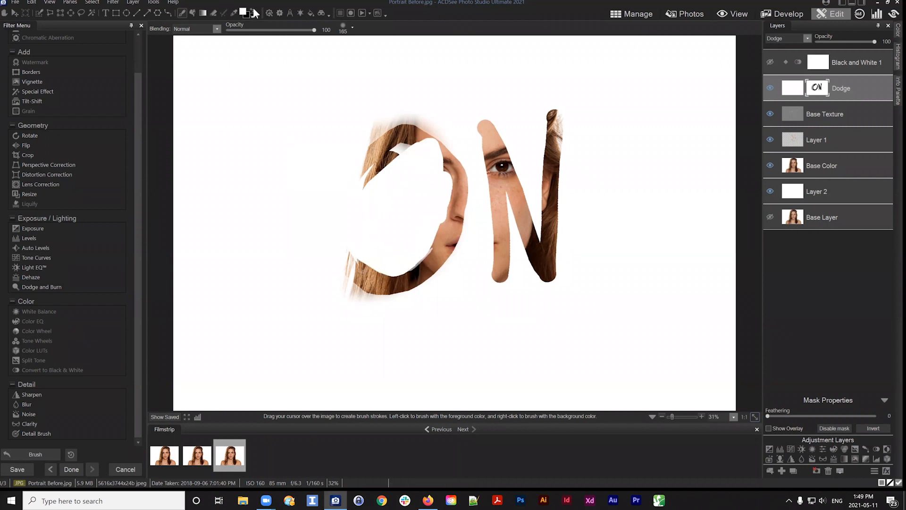
{"action": "mouse_move", "coordinate": [427, 210]}
{"action": "left_mouse_down"}
{"action": "mouse_move", "coordinate": [448, 175]}
{"action": "mouse_move", "coordinate": [433, 148]}
{"action": "mouse_move", "coordinate": [406, 142]}
{"action": "mouse_move", "coordinate": [408, 152]}
{"action": "mouse_move", "coordinate": [363, 185]}
{"action": "mouse_move", "coordinate": [354, 229]}
{"action": "mouse_move", "coordinate": [371, 261]}
{"action": "mouse_move", "coordinate": [420, 256]}
{"action": "mouse_move", "coordinate": [439, 196]}
{"action": "mouse_move", "coordinate": [409, 145]}
{"action": "mouse_move", "coordinate": [442, 213]}
{"action": "mouse_move", "coordinate": [419, 276]}
{"action": "mouse_move", "coordinate": [370, 279]}
{"action": "mouse_move", "coordinate": [342, 244]}
{"action": "left_mouse_up"}
{"action": "mouse_move", "coordinate": [391, 269]}
{"action": "left_mouse_down"}
{"action": "mouse_move", "coordinate": [423, 254]}
{"action": "mouse_move", "coordinate": [427, 173]}
{"action": "mouse_move", "coordinate": [375, 170]}
{"action": "mouse_move", "coordinate": [368, 197]}
{"action": "mouse_move", "coordinate": [377, 252]}
{"action": "mouse_move", "coordinate": [419, 173]}
{"action": "mouse_move", "coordinate": [397, 254]}
{"action": "mouse_move", "coordinate": [399, 207]}
{"action": "mouse_move", "coordinate": [422, 243]}
{"action": "mouse_move", "coordinate": [460, 140]}
{"action": "mouse_move", "coordinate": [503, 221]}
{"action": "mouse_move", "coordinate": [527, 142]}
{"action": "mouse_move", "coordinate": [563, 189]}
{"action": "left_mouse_up"}
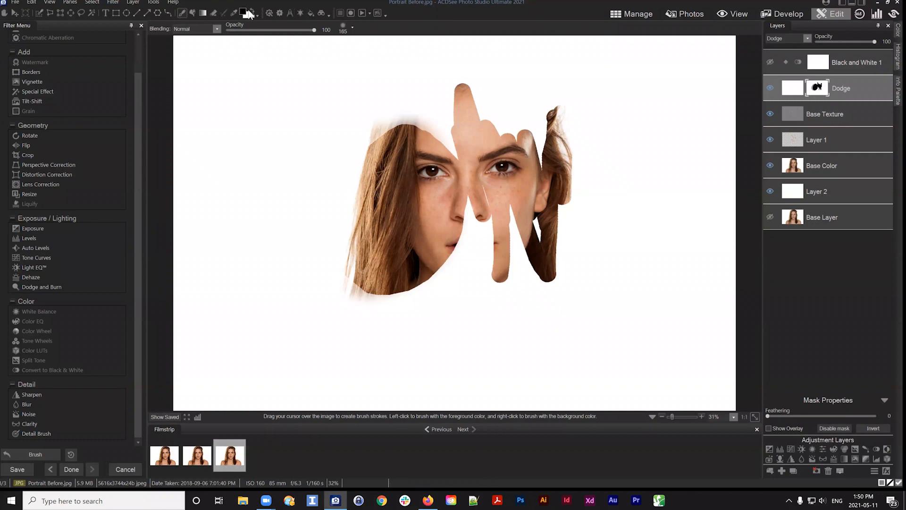
{"action": "key", "text": "x"}
{"action": "mouse_move", "coordinate": [472, 222]}
{"action": "left_mouse_down"}
{"action": "mouse_move", "coordinate": [419, 127]}
{"action": "mouse_move", "coordinate": [394, 283]}
{"action": "mouse_move", "coordinate": [363, 283]}
{"action": "mouse_move", "coordinate": [334, 318]}
{"action": "mouse_move", "coordinate": [437, 153]}
{"action": "mouse_move", "coordinate": [439, 134]}
{"action": "mouse_move", "coordinate": [524, 189]}
{"action": "mouse_move", "coordinate": [565, 280]}
{"action": "mouse_move", "coordinate": [523, 251]}
{"action": "mouse_move", "coordinate": [502, 285]}
{"action": "mouse_move", "coordinate": [370, 334]}
{"action": "mouse_move", "coordinate": [338, 278]}
{"action": "mouse_move", "coordinate": [414, 242]}
{"action": "mouse_move", "coordinate": [472, 91]}
{"action": "mouse_move", "coordinate": [562, 183]}
{"action": "mouse_move", "coordinate": [562, 154]}
{"action": "mouse_move", "coordinate": [461, 129]}
{"action": "mouse_move", "coordinate": [469, 219]}
{"action": "mouse_move", "coordinate": [334, 269]}
{"action": "mouse_move", "coordinate": [521, 187]}
{"action": "mouse_move", "coordinate": [478, 182]}
{"action": "mouse_move", "coordinate": [579, 151]}
{"action": "left_mouse_up"}
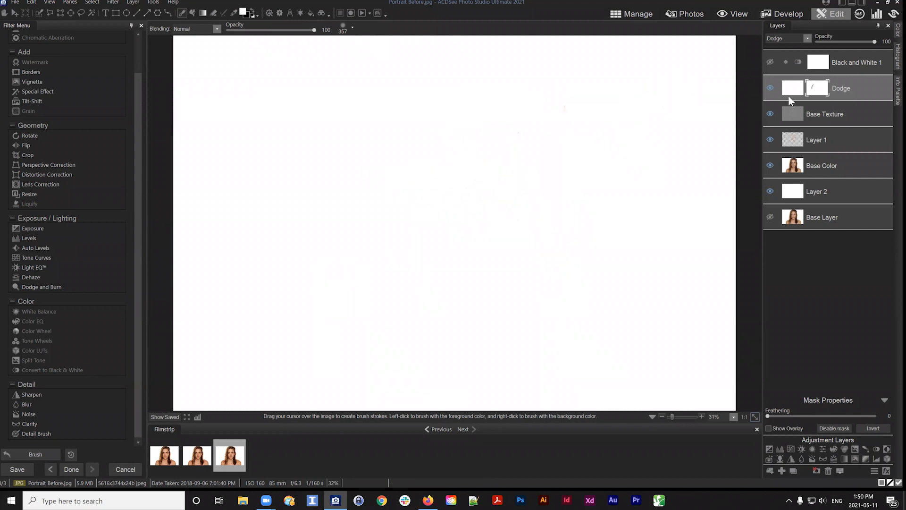
Fill the Dodge layer's mask with black using Set Mask Black
{"action": "right_click", "coordinate": [820, 90]}
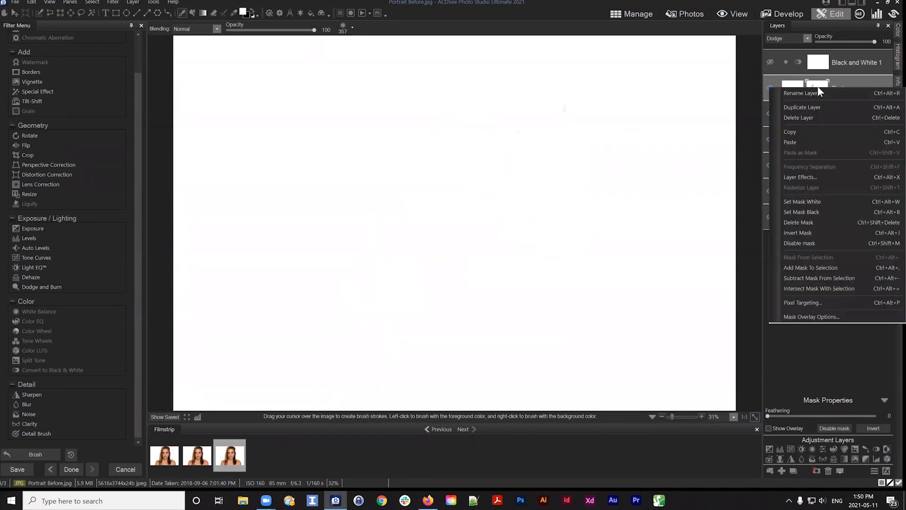
{"action": "left_click", "coordinate": [803, 212]}
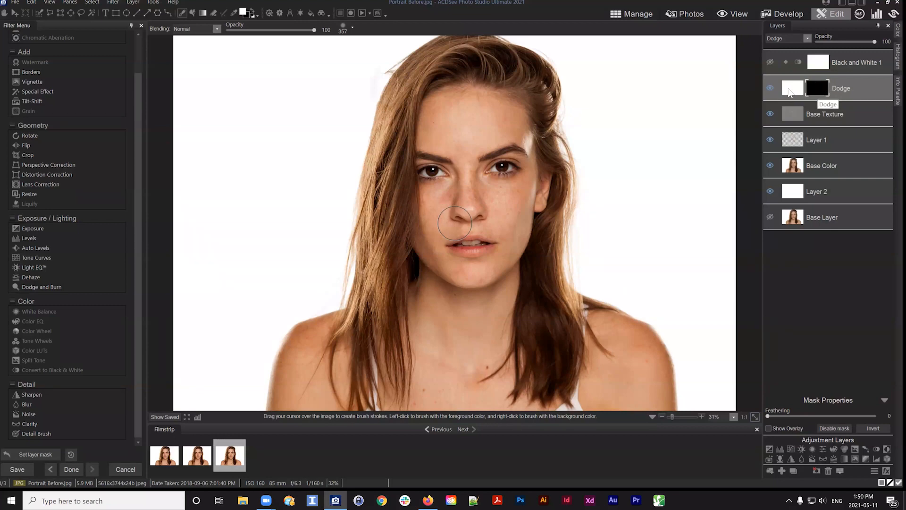
{"action": "scroll", "coordinate": [381, 197], "scroll_direction": "down", "scroll_amount": 5}
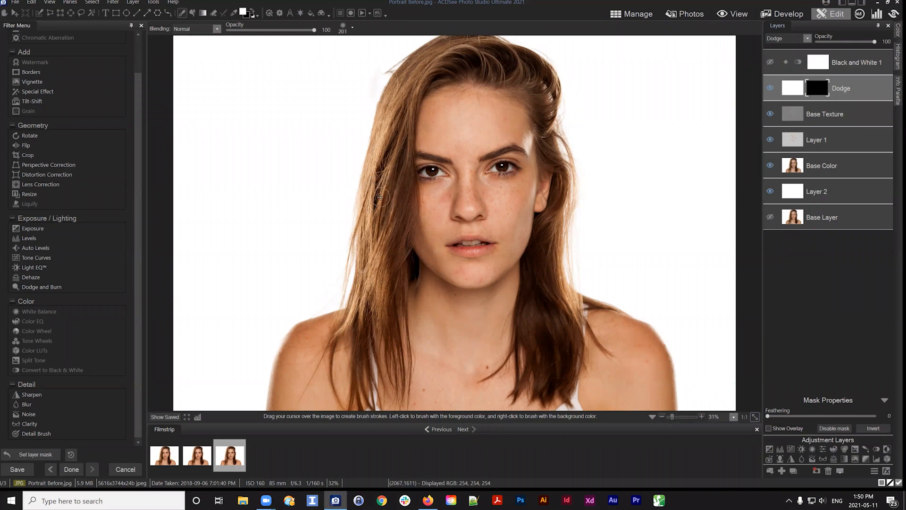
{"action": "scroll", "coordinate": [381, 196], "scroll_direction": "down", "scroll_amount": 2}
Paint a trial white stroke down the face on the mask, then paint it back out with black
{"action": "left_click_drag", "start_coordinate": [821, 88], "coordinate": [818, 88]}
{"action": "scroll", "coordinate": [408, 181], "scroll_direction": "down", "scroll_amount": 2}
{"action": "scroll", "coordinate": [408, 182], "scroll_direction": "up", "scroll_amount": 1}
{"action": "mouse_move", "coordinate": [414, 142]}
{"action": "left_mouse_down"}
{"action": "mouse_move", "coordinate": [422, 114]}
{"action": "mouse_move", "coordinate": [446, 92]}
{"action": "mouse_move", "coordinate": [431, 112]}
{"action": "mouse_move", "coordinate": [446, 155]}
{"action": "mouse_move", "coordinate": [459, 144]}
{"action": "mouse_move", "coordinate": [457, 102]}
{"action": "mouse_move", "coordinate": [442, 147]}
{"action": "mouse_move", "coordinate": [450, 110]}
{"action": "mouse_move", "coordinate": [449, 149]}
{"action": "mouse_move", "coordinate": [467, 187]}
{"action": "mouse_move", "coordinate": [452, 161]}
{"action": "mouse_move", "coordinate": [412, 136]}
{"action": "mouse_move", "coordinate": [455, 171]}
{"action": "mouse_move", "coordinate": [413, 144]}
{"action": "mouse_move", "coordinate": [455, 195]}
{"action": "mouse_move", "coordinate": [424, 218]}
{"action": "mouse_move", "coordinate": [428, 289]}
{"action": "mouse_move", "coordinate": [465, 241]}
{"action": "mouse_move", "coordinate": [454, 332]}
{"action": "mouse_move", "coordinate": [497, 382]}
{"action": "mouse_move", "coordinate": [508, 367]}
{"action": "mouse_move", "coordinate": [474, 341]}
{"action": "mouse_move", "coordinate": [431, 344]}
{"action": "mouse_move", "coordinate": [427, 331]}
{"action": "mouse_move", "coordinate": [413, 349]}
{"action": "mouse_move", "coordinate": [442, 283]}
{"action": "mouse_move", "coordinate": [457, 343]}
{"action": "mouse_move", "coordinate": [448, 301]}
{"action": "mouse_move", "coordinate": [455, 315]}
{"action": "mouse_move", "coordinate": [444, 331]}
{"action": "mouse_move", "coordinate": [455, 317]}
{"action": "mouse_move", "coordinate": [454, 290]}
{"action": "mouse_move", "coordinate": [469, 354]}
{"action": "mouse_move", "coordinate": [484, 345]}
{"action": "mouse_move", "coordinate": [470, 360]}
{"action": "mouse_move", "coordinate": [493, 361]}
{"action": "mouse_move", "coordinate": [430, 347]}
{"action": "mouse_move", "coordinate": [479, 368]}
{"action": "mouse_move", "coordinate": [447, 368]}
{"action": "mouse_move", "coordinate": [402, 355]}
{"action": "mouse_move", "coordinate": [486, 380]}
{"action": "left_mouse_up"}
{"action": "left_click", "coordinate": [794, 91]}
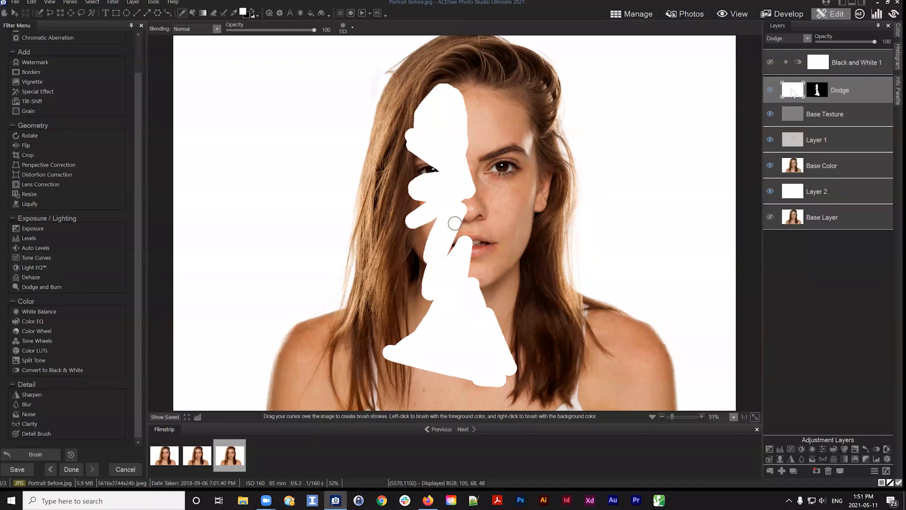
{"action": "left_click", "coordinate": [254, 13]}
{"action": "left_click", "coordinate": [819, 86]}
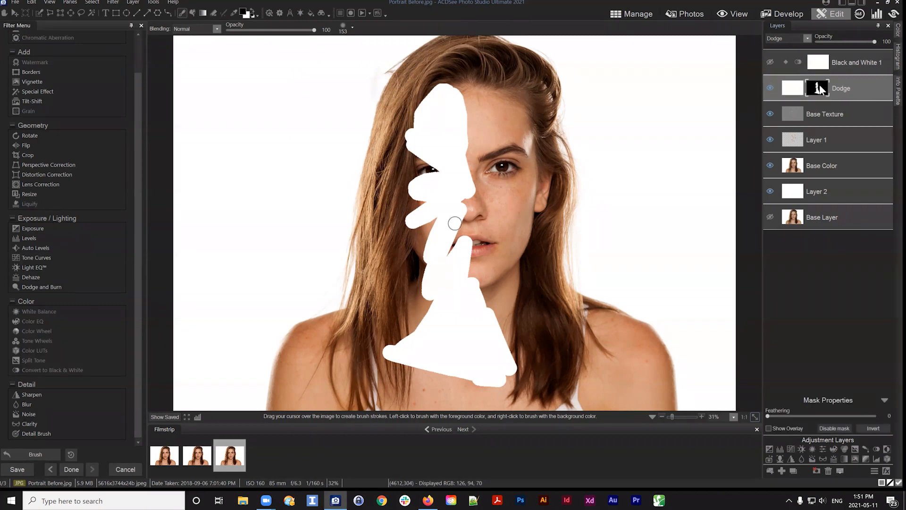
{"action": "mouse_move", "coordinate": [432, 87]}
{"action": "left_mouse_down"}
{"action": "mouse_move", "coordinate": [416, 118]}
{"action": "mouse_move", "coordinate": [505, 148]}
{"action": "mouse_move", "coordinate": [420, 208]}
{"action": "mouse_move", "coordinate": [465, 253]}
{"action": "mouse_move", "coordinate": [445, 289]}
{"action": "mouse_move", "coordinate": [464, 309]}
{"action": "mouse_move", "coordinate": [438, 349]}
{"action": "mouse_move", "coordinate": [510, 344]}
{"action": "mouse_move", "coordinate": [474, 384]}
{"action": "mouse_move", "coordinate": [462, 379]}
{"action": "mouse_move", "coordinate": [507, 384]}
{"action": "mouse_move", "coordinate": [476, 351]}
{"action": "mouse_move", "coordinate": [371, 357]}
{"action": "mouse_move", "coordinate": [415, 343]}
{"action": "mouse_move", "coordinate": [359, 365]}
{"action": "mouse_move", "coordinate": [458, 337]}
{"action": "mouse_move", "coordinate": [487, 344]}
{"action": "mouse_move", "coordinate": [489, 326]}
{"action": "mouse_move", "coordinate": [460, 286]}
{"action": "mouse_move", "coordinate": [491, 294]}
{"action": "mouse_move", "coordinate": [504, 346]}
{"action": "mouse_move", "coordinate": [493, 322]}
{"action": "mouse_move", "coordinate": [476, 337]}
{"action": "mouse_move", "coordinate": [438, 329]}
{"action": "mouse_move", "coordinate": [424, 342]}
{"action": "mouse_move", "coordinate": [486, 221]}
{"action": "mouse_move", "coordinate": [428, 259]}
{"action": "mouse_move", "coordinate": [411, 103]}
{"action": "mouse_move", "coordinate": [457, 78]}
{"action": "mouse_move", "coordinate": [403, 199]}
{"action": "mouse_move", "coordinate": [453, 102]}
{"action": "mouse_move", "coordinate": [471, 216]}
{"action": "mouse_move", "coordinate": [458, 205]}
{"action": "mouse_move", "coordinate": [465, 269]}
{"action": "left_mouse_up"}
{"action": "scroll", "coordinate": [477, 316], "scroll_direction": "up", "scroll_amount": 8}
{"action": "scroll", "coordinate": [403, 199], "scroll_direction": "up", "scroll_amount": 1}
{"action": "left_click_drag", "start_coordinate": [840, 88], "coordinate": [843, 90]}
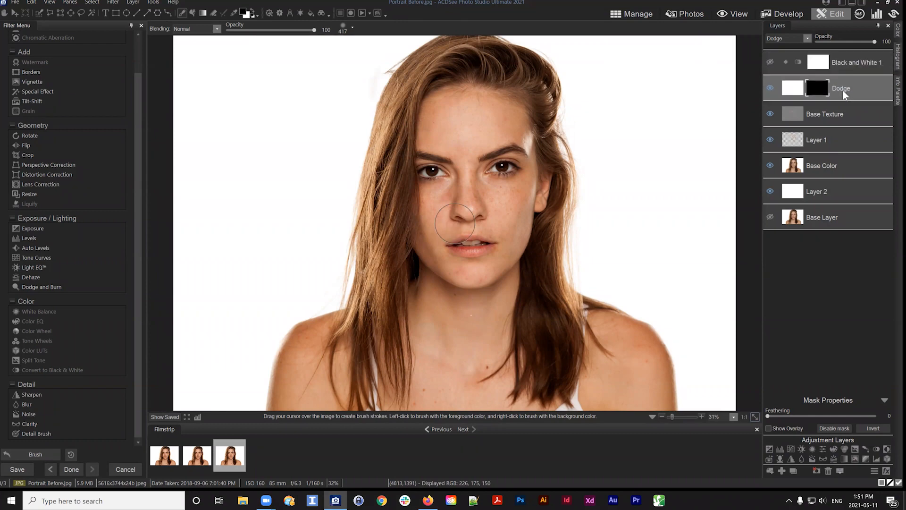
Set a white brush to opacity 12, nib width 73, feathering 43, and dodge the temple beside the right eye
{"action": "left_click", "coordinate": [251, 10]}
{"action": "scroll", "coordinate": [456, 147], "scroll_direction": "down", "scroll_amount": 6}
{"action": "left_click_drag", "start_coordinate": [314, 30], "coordinate": [302, 31]}
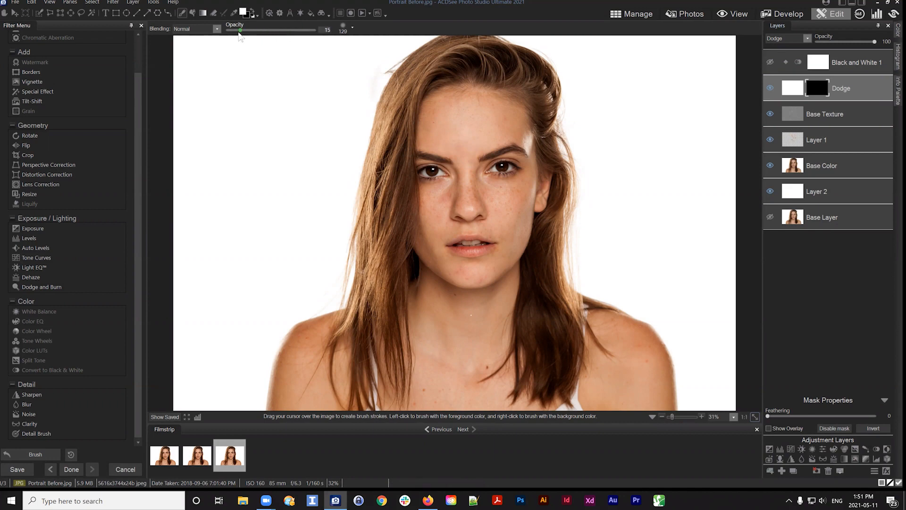
{"action": "left_click_drag", "start_coordinate": [240, 35], "coordinate": [238, 35]}
{"action": "left_click", "coordinate": [352, 27]}
{"action": "left_click_drag", "start_coordinate": [371, 38], "coordinate": [364, 39]}
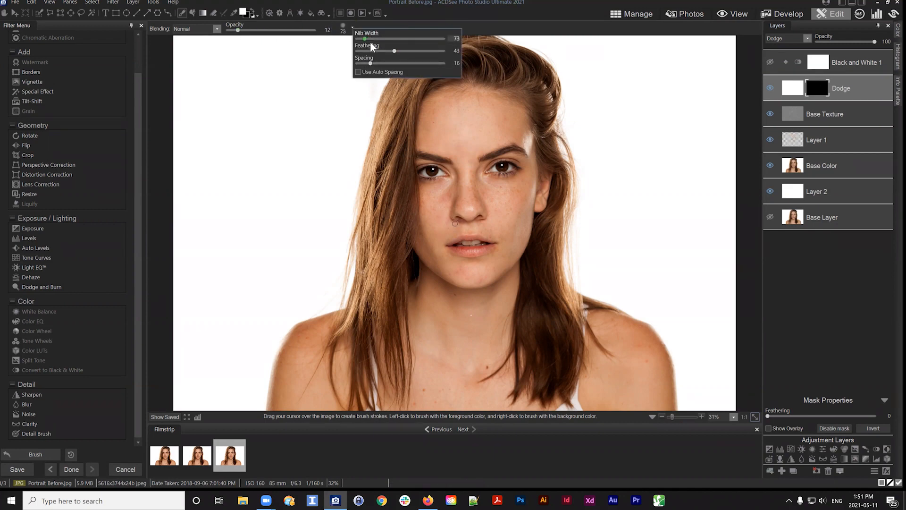
{"action": "mouse_move", "coordinate": [528, 151]}
{"action": "left_mouse_down"}
{"action": "mouse_move", "coordinate": [532, 132]}
{"action": "mouse_move", "coordinate": [533, 161]}
{"action": "left_mouse_up"}
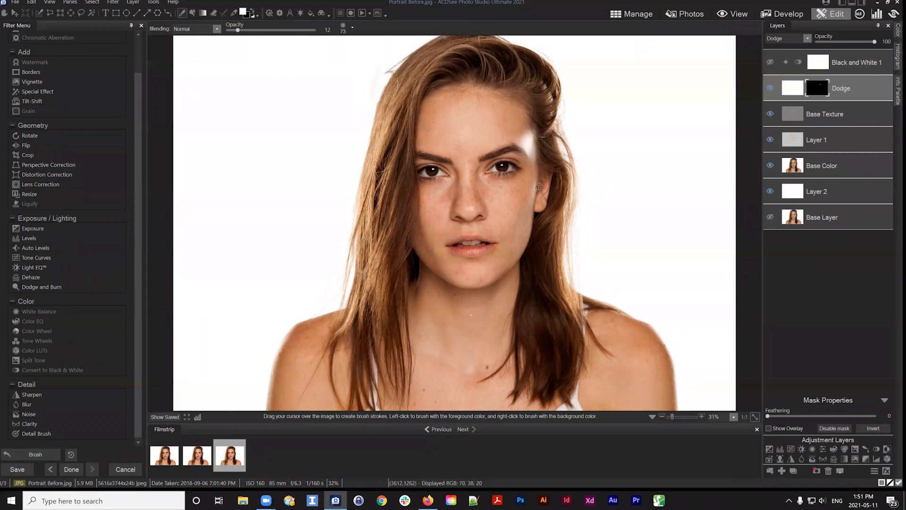
Undo and redo the last brush stroke
{"action": "left_click", "coordinate": [28, 455]}
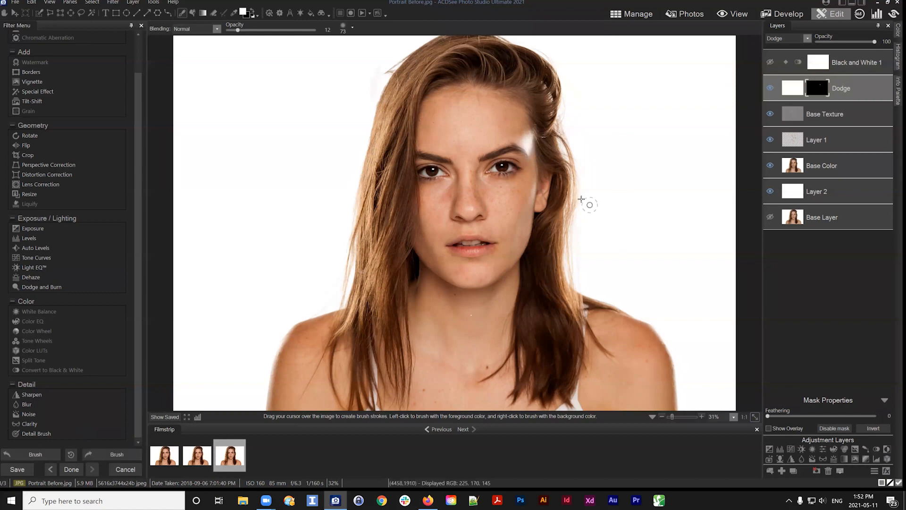
{"action": "left_click", "coordinate": [47, 456]}
{"action": "left_click", "coordinate": [46, 456]}
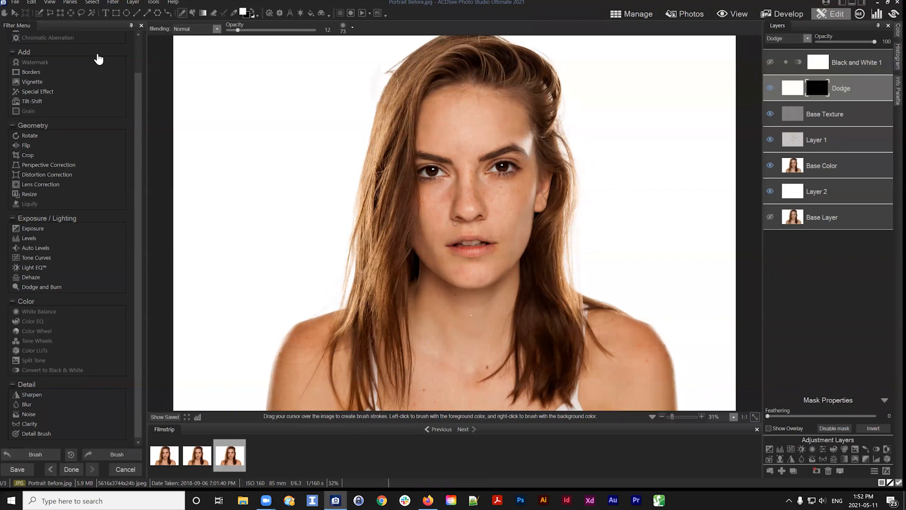
{"action": "left_click", "coordinate": [40, 456]}
Set the brush opacity to 5 and dodge the area beside the outer corner of the right eye
{"action": "left_click_drag", "start_coordinate": [238, 30], "coordinate": [236, 30]}
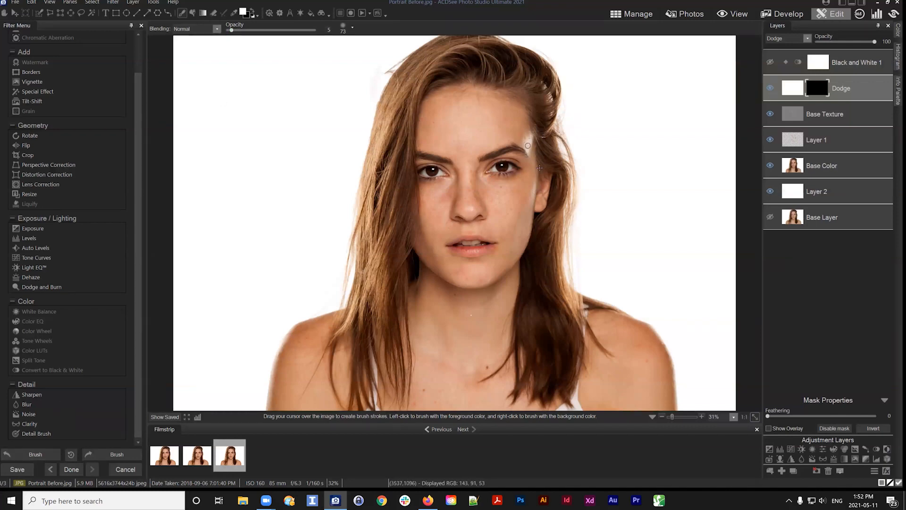
{"action": "scroll", "coordinate": [556, 146], "scroll_direction": "up", "scroll_amount": 2}
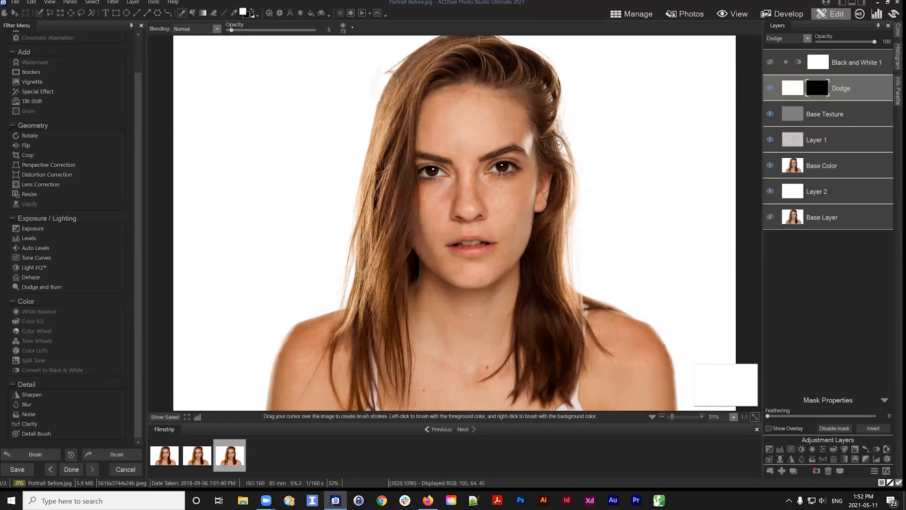
{"action": "scroll", "coordinate": [570, 148], "scroll_direction": "up", "scroll_amount": 1}
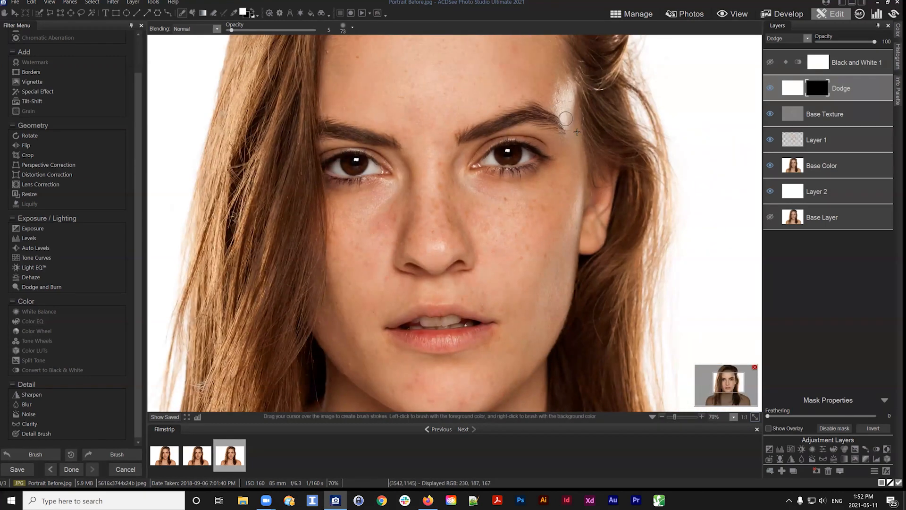
{"action": "mouse_move", "coordinate": [577, 132]}
{"action": "left_mouse_down"}
{"action": "mouse_move", "coordinate": [560, 91]}
{"action": "mouse_move", "coordinate": [571, 122]}
{"action": "mouse_move", "coordinate": [571, 87]}
{"action": "mouse_move", "coordinate": [570, 139]}
{"action": "left_mouse_up"}
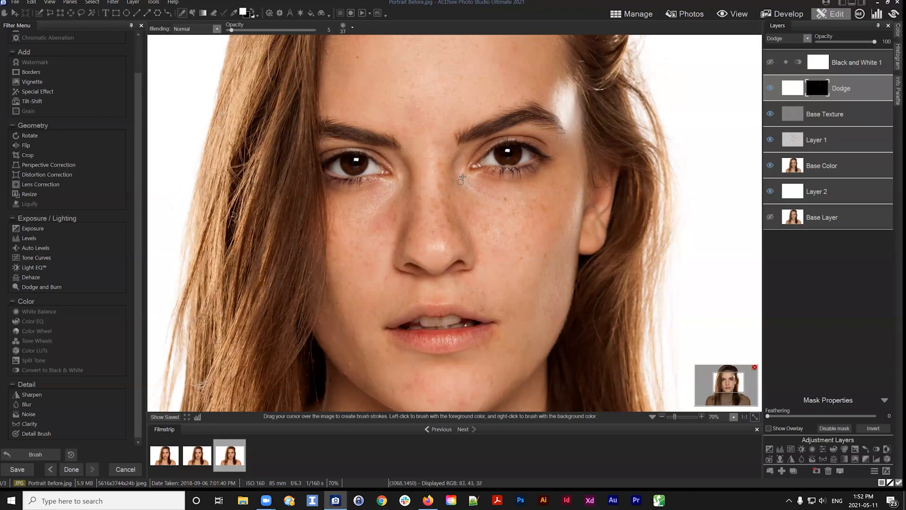
Dodge the shadow under the right eye and lower the Dodge layer's opacity to 35
{"action": "scroll", "coordinate": [461, 179], "scroll_direction": "down", "scroll_amount": 3}
{"action": "left_click_drag", "start_coordinate": [466, 182], "coordinate": [501, 205]}
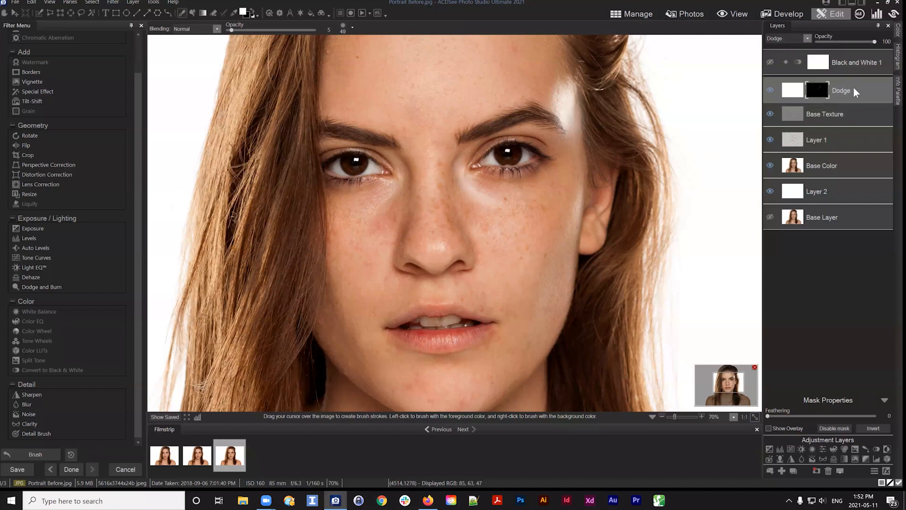
{"action": "left_click_drag", "start_coordinate": [873, 41], "coordinate": [843, 38]}
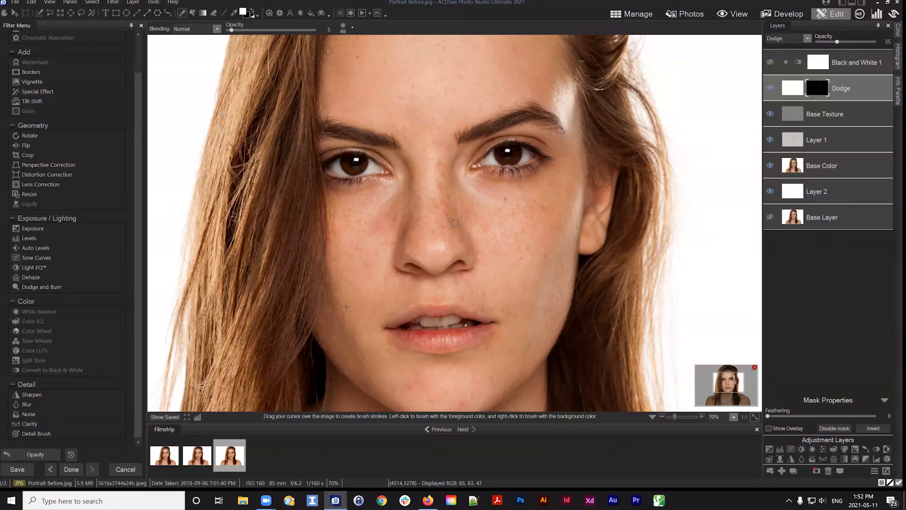
Dodge under the left eye and along the right edge of the face
{"action": "mouse_move", "coordinate": [383, 192]}
{"action": "left_mouse_down"}
{"action": "mouse_move", "coordinate": [361, 229]}
{"action": "mouse_move", "coordinate": [376, 220]}
{"action": "mouse_move", "coordinate": [390, 184]}
{"action": "mouse_move", "coordinate": [376, 183]}
{"action": "mouse_move", "coordinate": [399, 184]}
{"action": "left_mouse_up"}
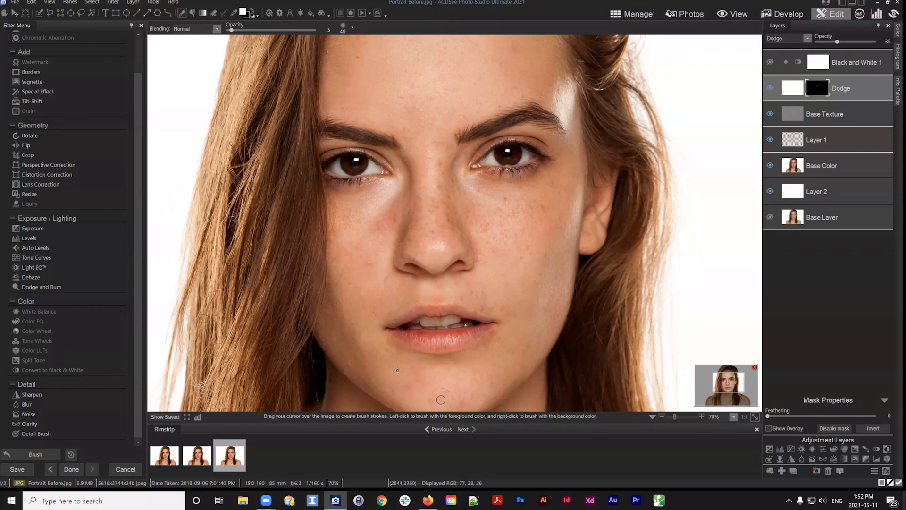
{"action": "scroll", "coordinate": [427, 387], "scroll_direction": "up", "scroll_amount": 5}
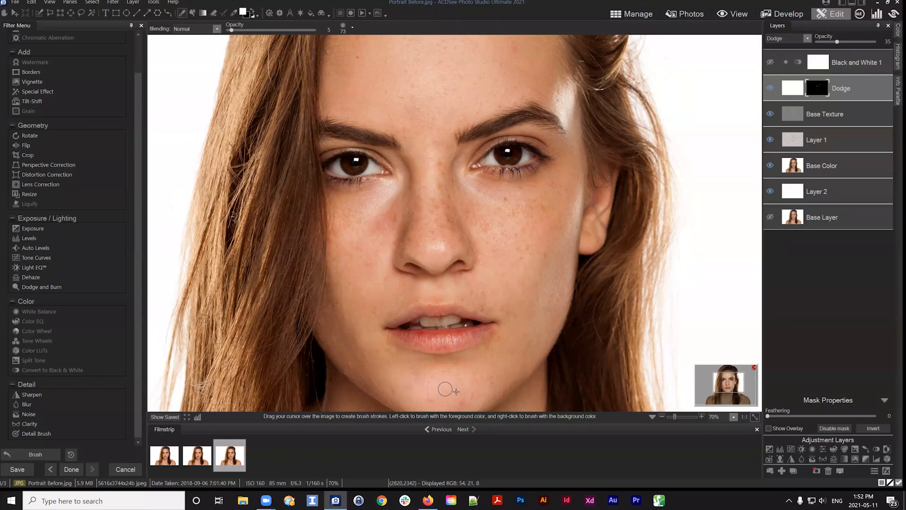
{"action": "left_click_drag", "start_coordinate": [562, 189], "coordinate": [551, 80]}
Zoom in on the mouth and brighten the upper teeth with dodge strokes
{"action": "scroll", "coordinate": [447, 258], "scroll_direction": "up", "scroll_amount": 5}
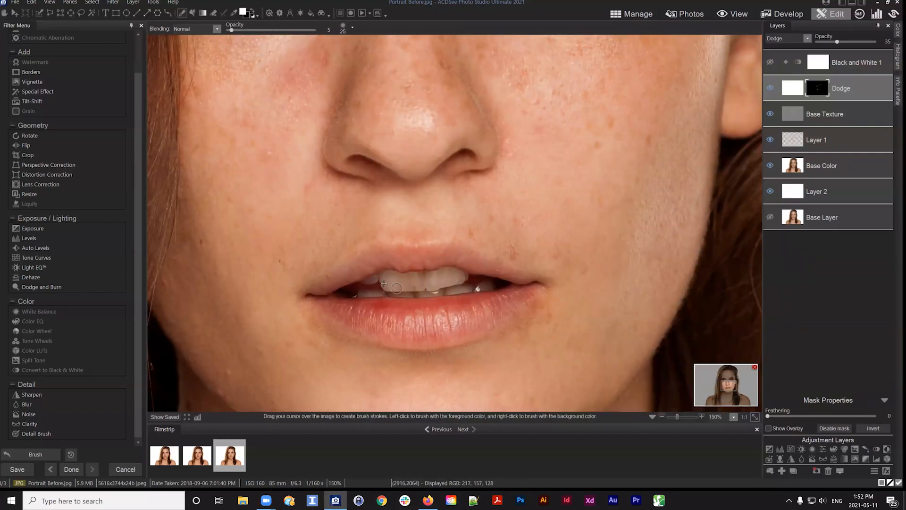
{"action": "left_click_drag", "start_coordinate": [384, 283], "coordinate": [460, 281]}
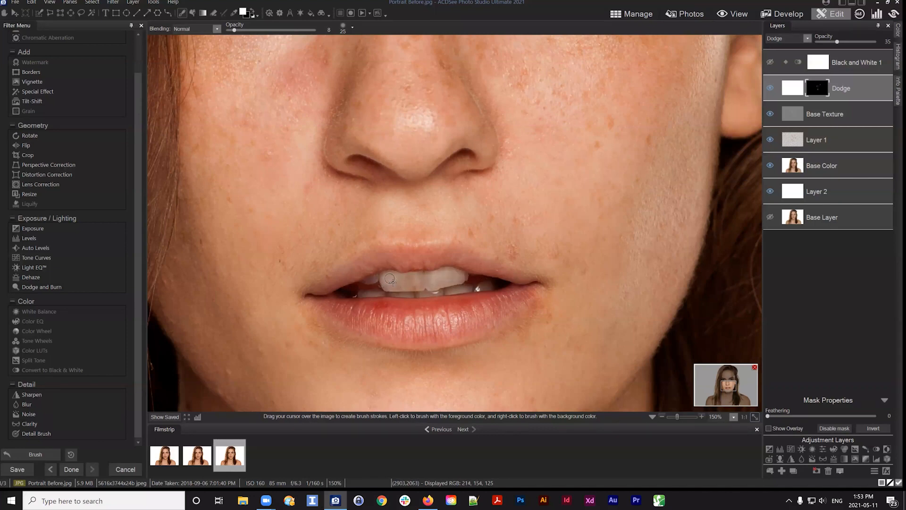
{"action": "left_click_drag", "start_coordinate": [390, 279], "coordinate": [449, 279]}
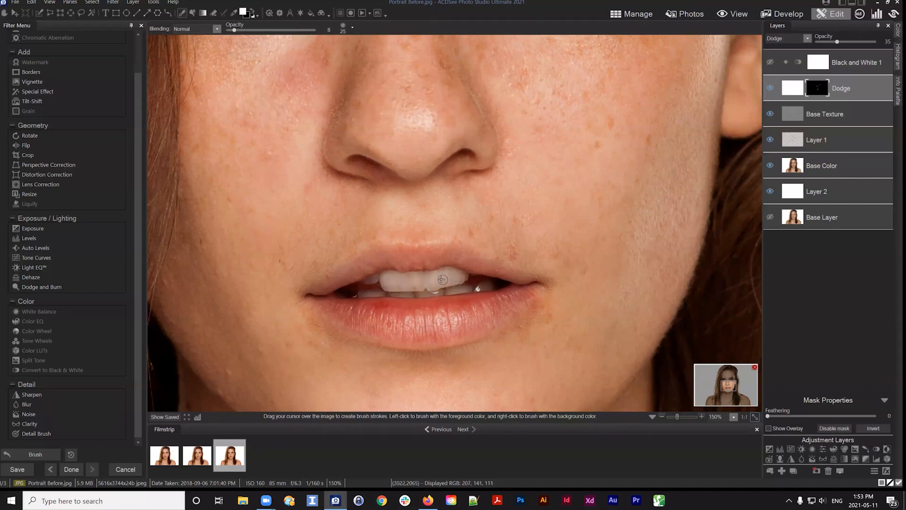
Dodge the right cheek in front of the ear with a larger brush
{"action": "left_click_drag", "start_coordinate": [613, 137], "coordinate": [476, 214]}
{"action": "scroll", "coordinate": [581, 123], "scroll_direction": "up", "scroll_amount": 5}
{"action": "left_click_drag", "start_coordinate": [579, 105], "coordinate": [562, 184]}
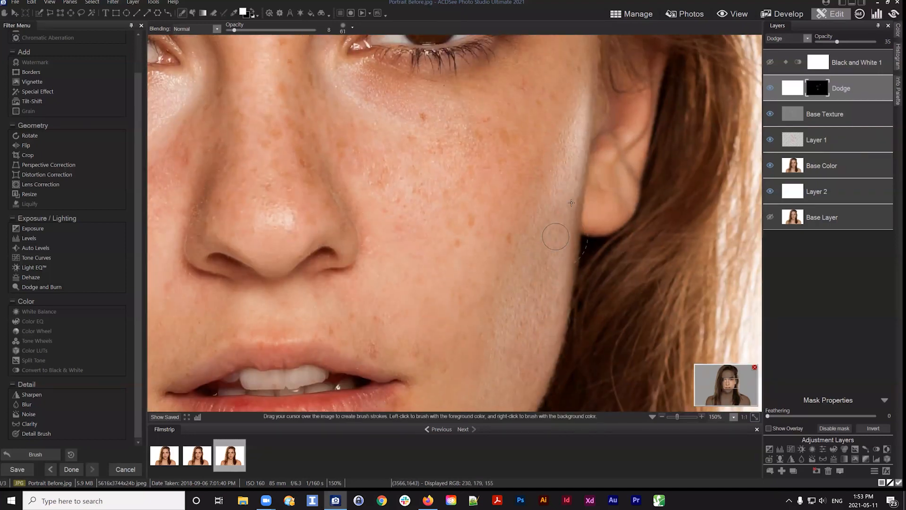
Compare the portrait with the Dodge layer hidden and shown, and set its opacity to 20
{"action": "scroll", "coordinate": [474, 215], "scroll_direction": "down", "scroll_amount": 2}
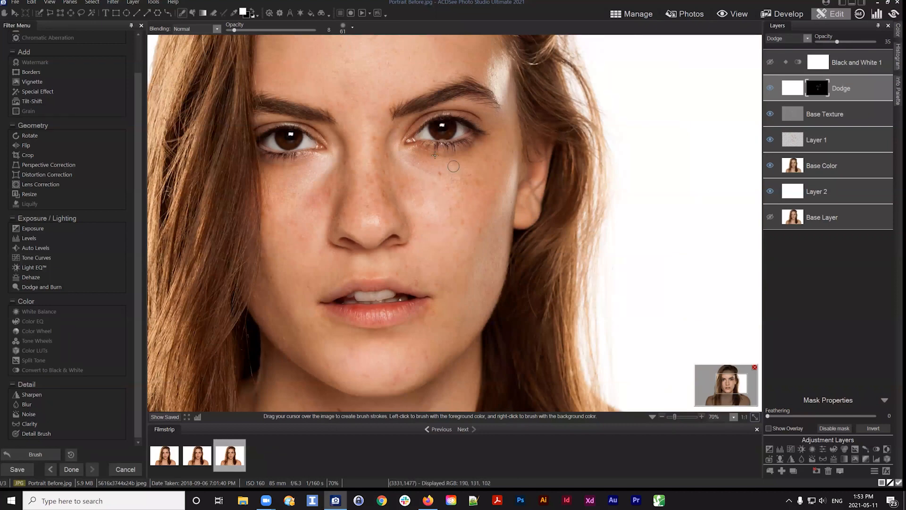
{"action": "left_click_drag", "start_coordinate": [427, 204], "coordinate": [526, 253]}
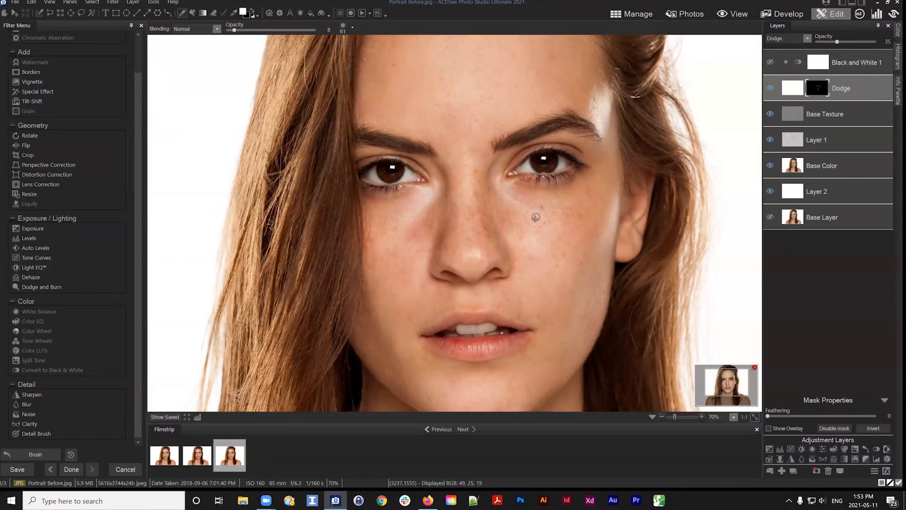
{"action": "scroll", "coordinate": [535, 218], "scroll_direction": "down", "scroll_amount": 2}
{"action": "scroll", "coordinate": [534, 218], "scroll_direction": "down", "scroll_amount": 1}
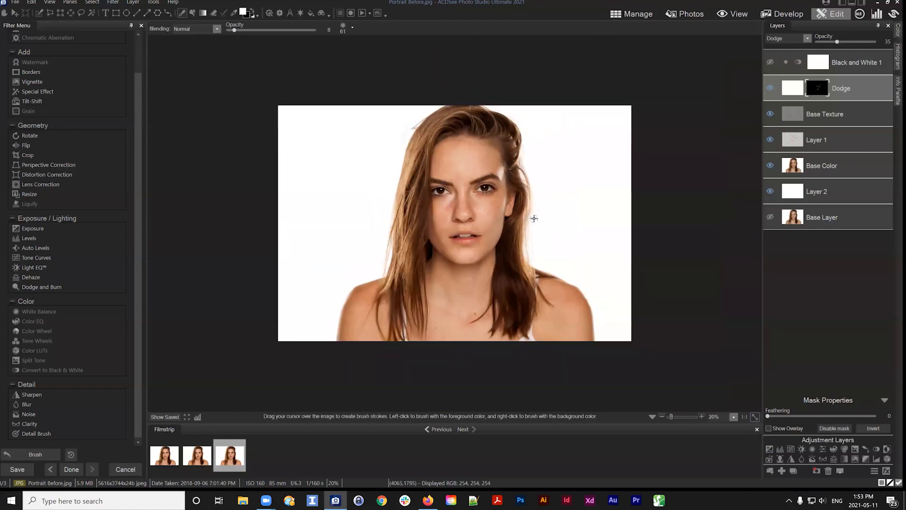
{"action": "scroll", "coordinate": [533, 217], "scroll_direction": "up", "scroll_amount": 1}
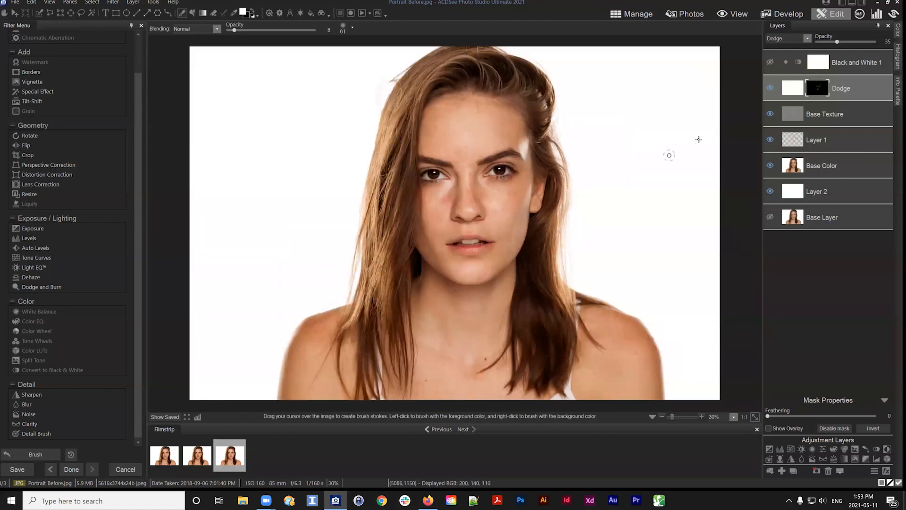
{"action": "left_click", "coordinate": [770, 88]}
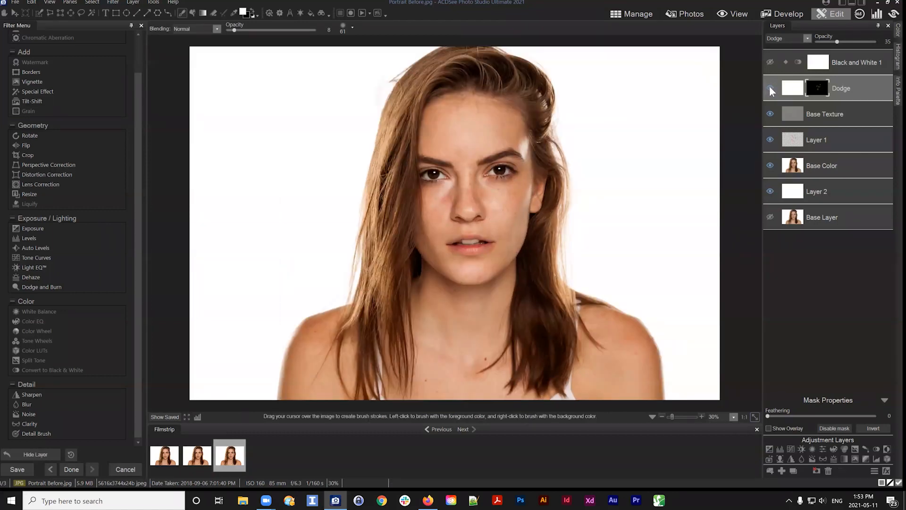
{"action": "left_click", "coordinate": [771, 89]}
{"action": "left_click", "coordinate": [771, 88]}
{"action": "left_click", "coordinate": [770, 88]}
{"action": "left_click", "coordinate": [771, 89]}
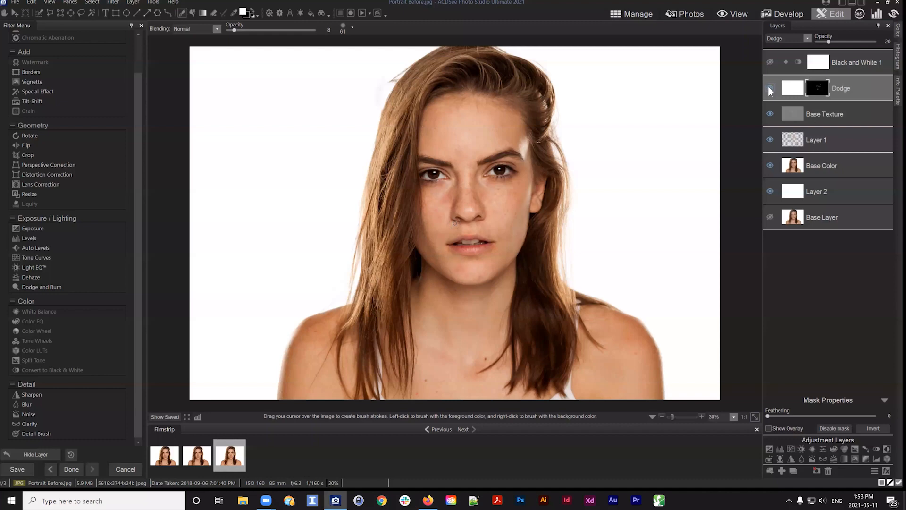
{"action": "left_click", "coordinate": [770, 89]}
{"action": "left_click", "coordinate": [770, 88]}
{"action": "left_click", "coordinate": [770, 89]}
Duplicate the Dodge layer
{"action": "left_click_drag", "start_coordinate": [850, 84], "coordinate": [840, 86]}
{"action": "right_click", "coordinate": [839, 87]}
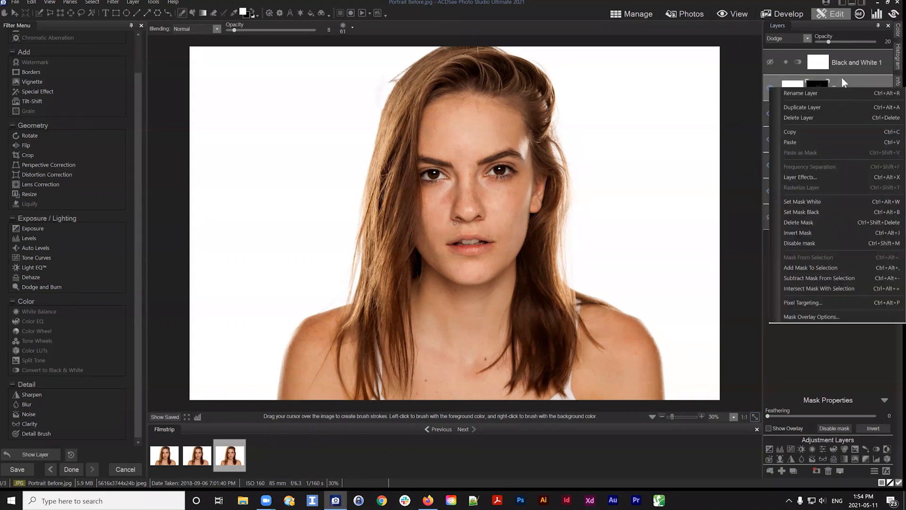
{"action": "left_click", "coordinate": [842, 78]}
{"action": "right_click", "coordinate": [840, 86]}
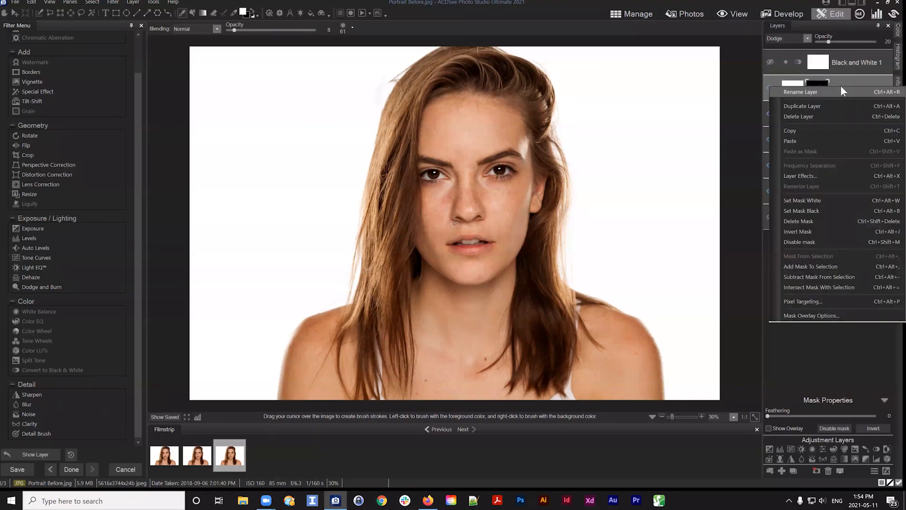
{"action": "left_click", "coordinate": [803, 106]}
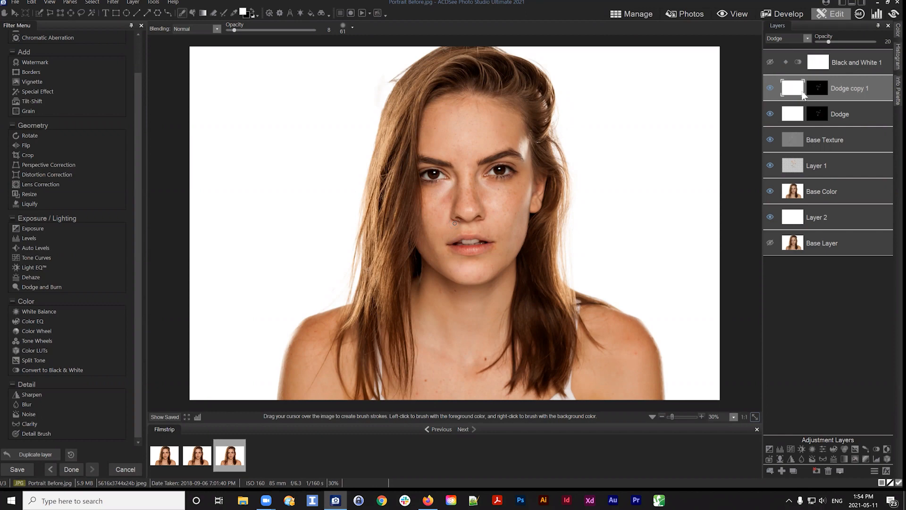
Fill the duplicated layer with black using the Fill tool
{"action": "left_click", "coordinate": [191, 13]}
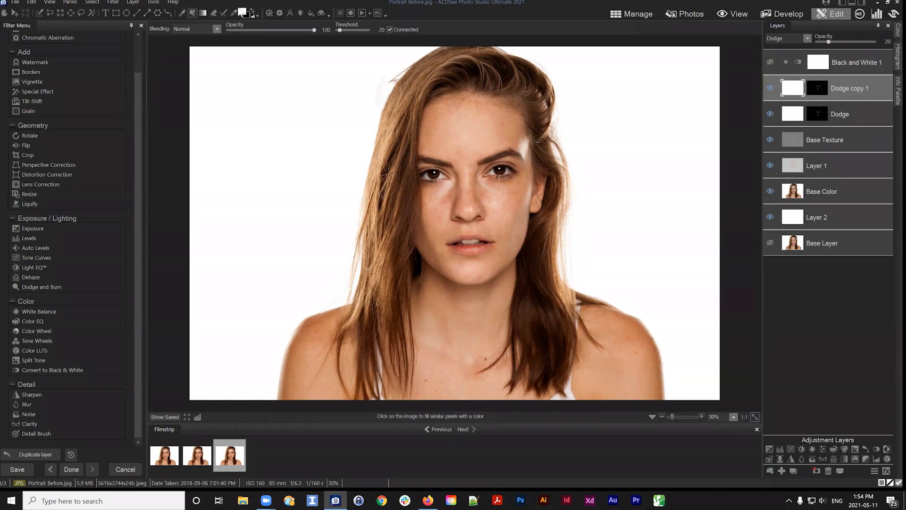
{"action": "left_click", "coordinate": [254, 12]}
{"action": "left_click", "coordinate": [607, 185]}
{"action": "left_click_drag", "start_coordinate": [792, 90], "coordinate": [789, 88]}
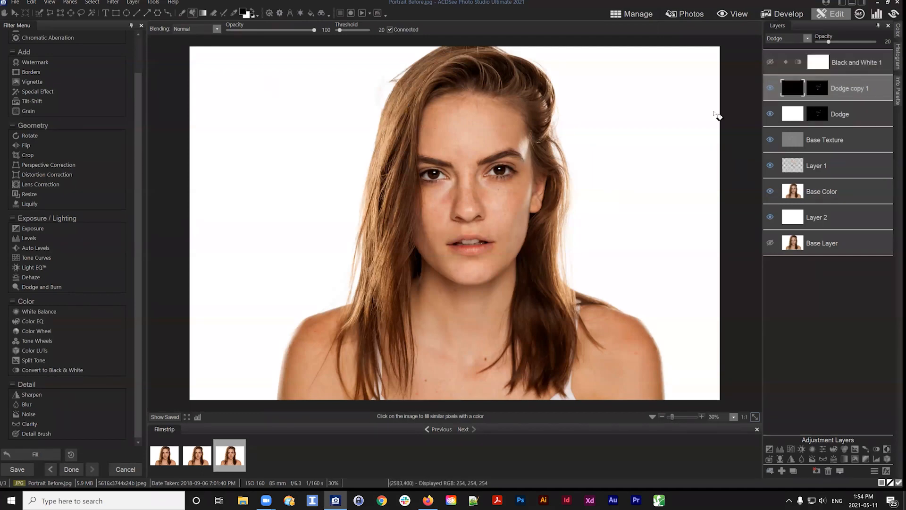
Set the duplicated layer's mask to white
{"action": "left_click", "coordinate": [821, 88]}
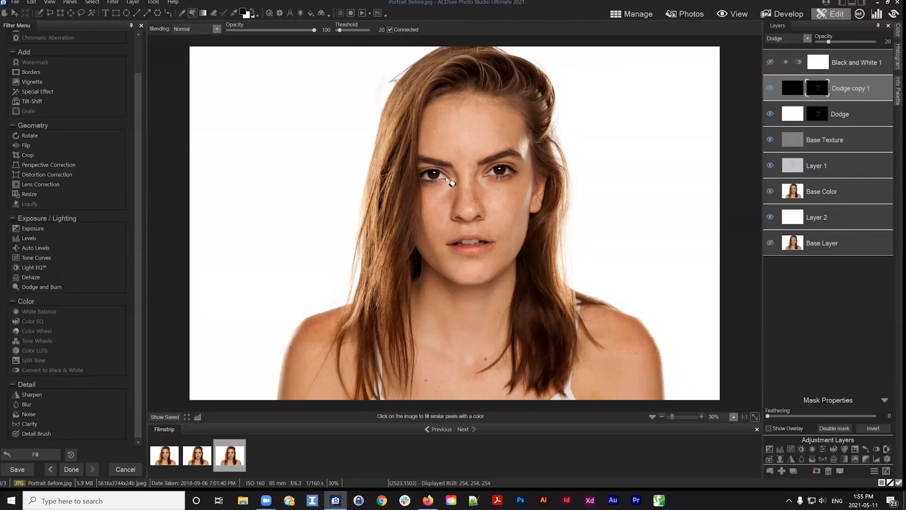
{"action": "right_click", "coordinate": [818, 89]}
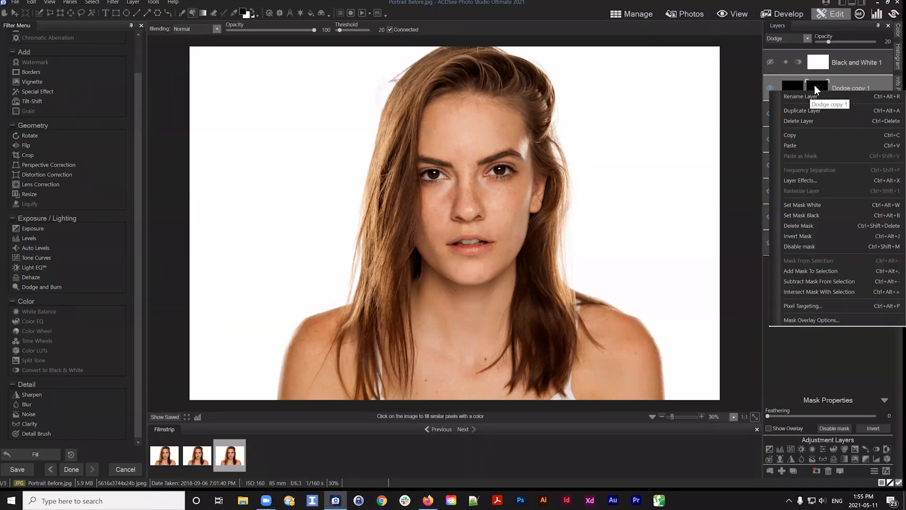
{"action": "left_click", "coordinate": [817, 84]}
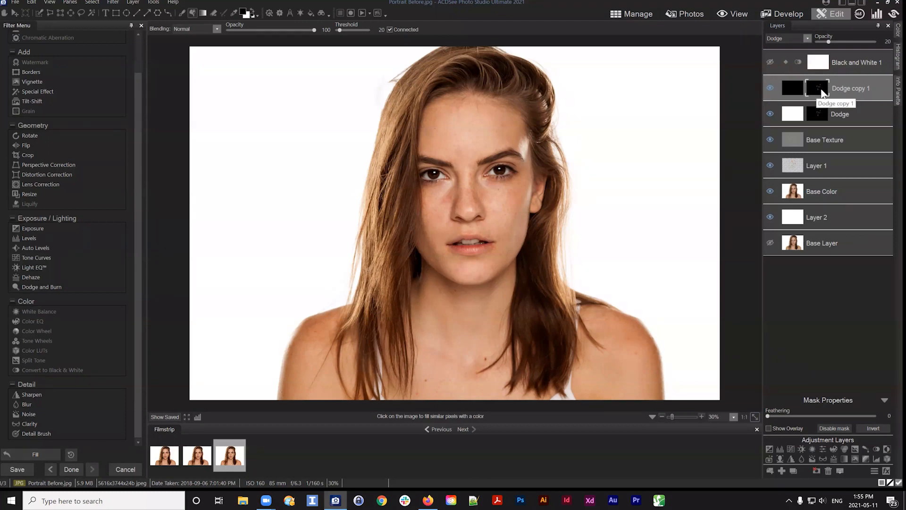
{"action": "right_click", "coordinate": [817, 87]}
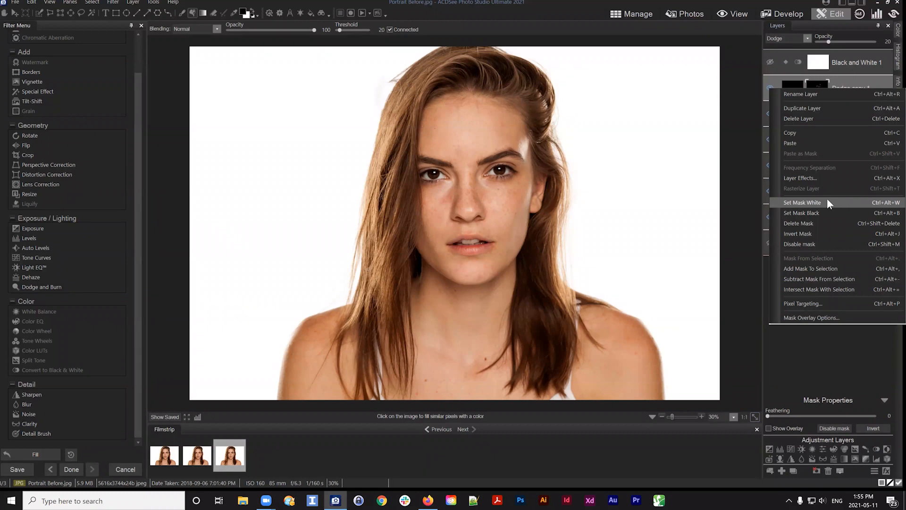
{"action": "left_click", "coordinate": [806, 202]}
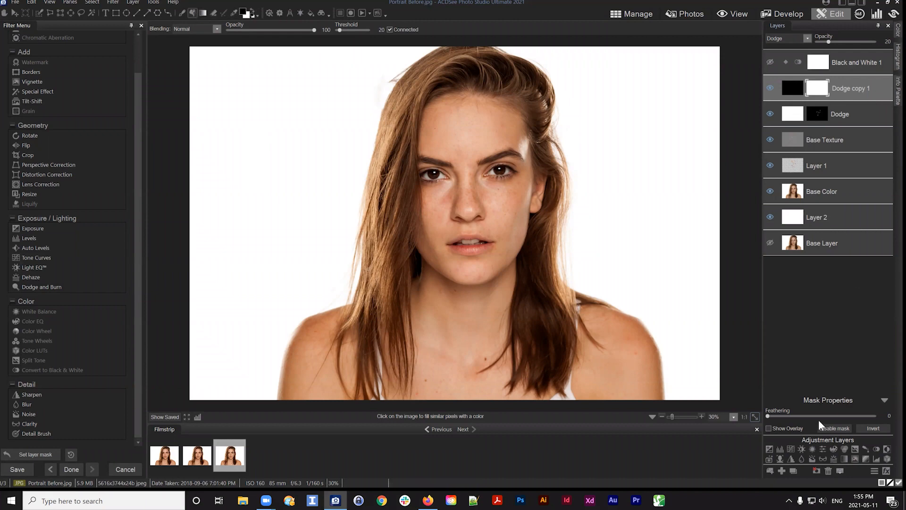
Set the duplicated layer's blend mode to Normal and its opacity to 100
{"action": "left_click", "coordinate": [770, 88]}
{"action": "left_click", "coordinate": [770, 89]}
{"action": "left_click", "coordinate": [183, 13]}
{"action": "left_click", "coordinate": [805, 38]}
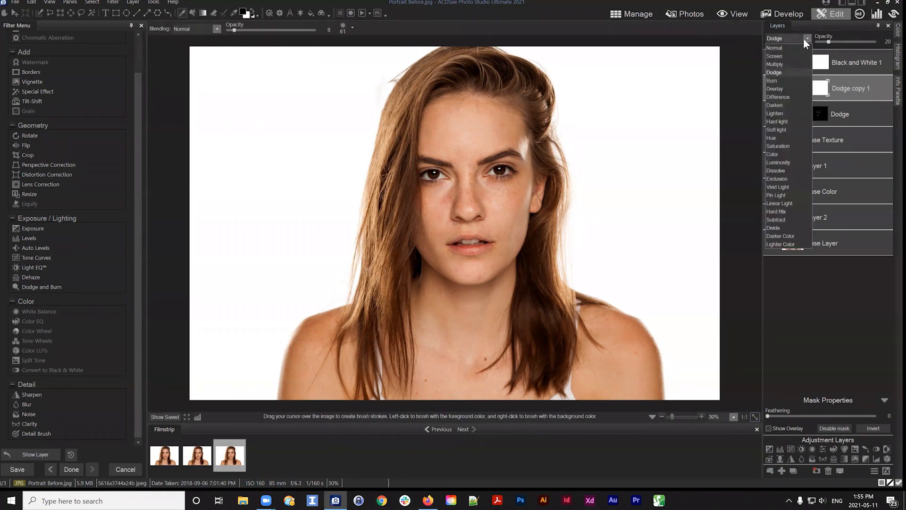
{"action": "left_click", "coordinate": [777, 46]}
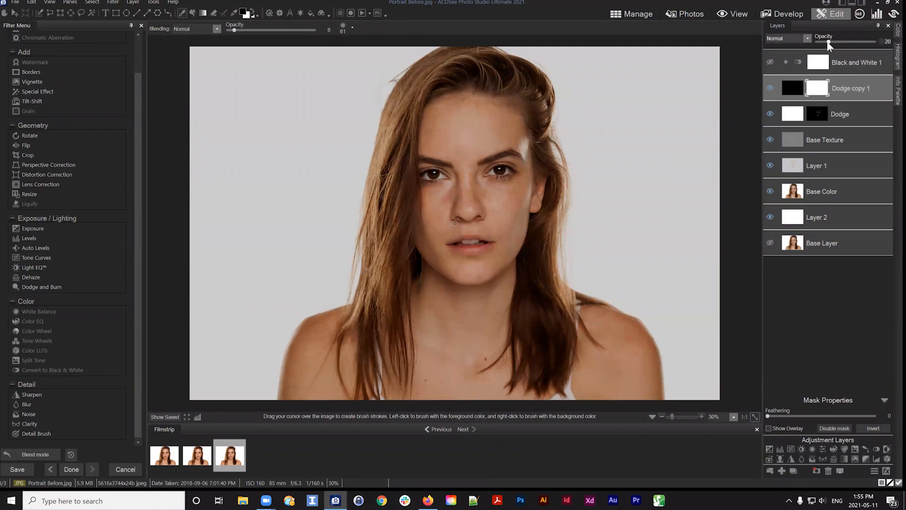
{"action": "left_click", "coordinate": [808, 38]}
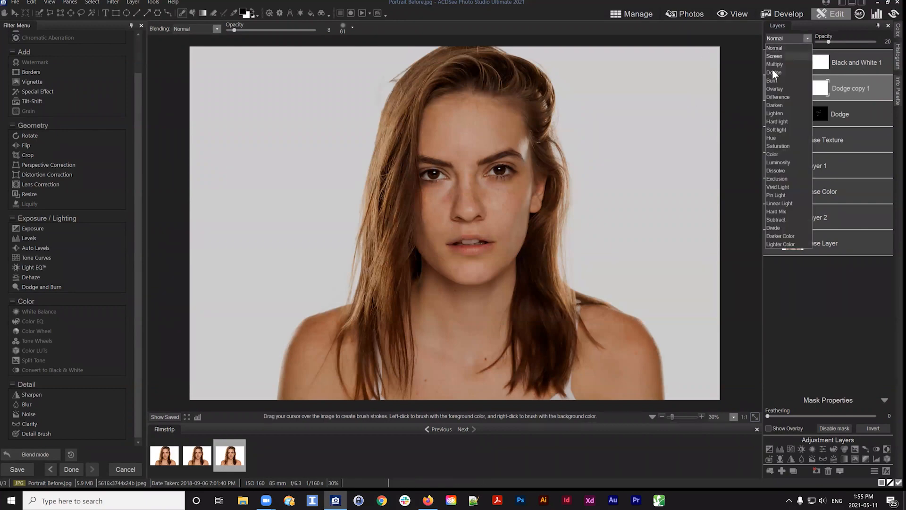
{"action": "left_click", "coordinate": [775, 72]}
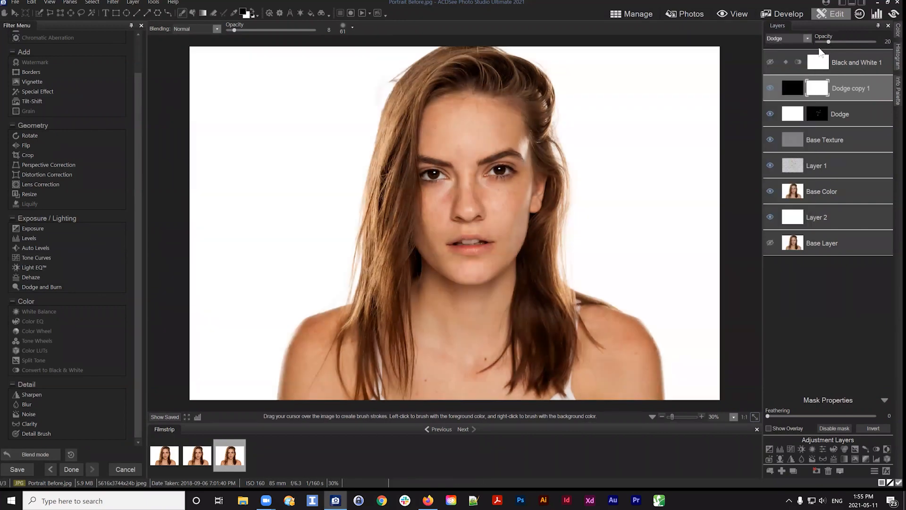
{"action": "left_click_drag", "start_coordinate": [829, 42], "coordinate": [876, 42]}
{"action": "left_click", "coordinate": [795, 39]}
{"action": "left_click", "coordinate": [785, 44]}
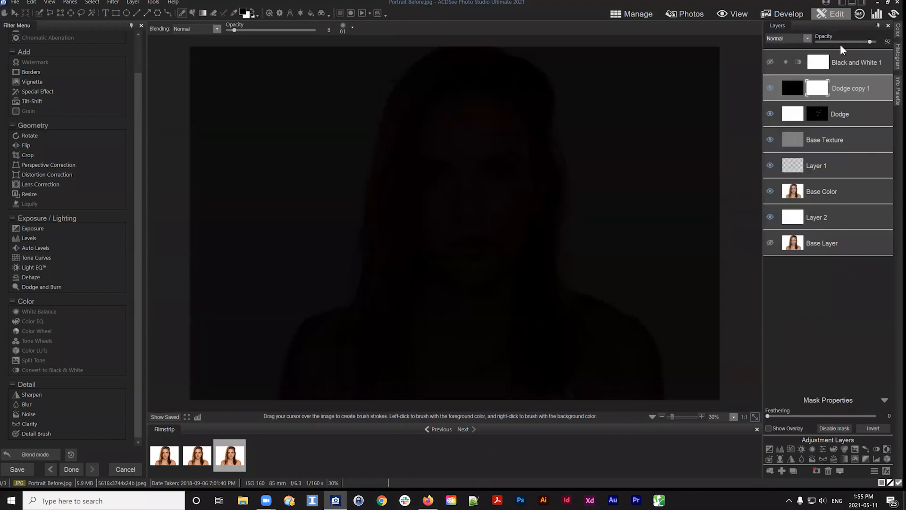
{"action": "mouse_move", "coordinate": [871, 41]}
{"action": "left_mouse_down"}
{"action": "mouse_move", "coordinate": [829, 45]}
{"action": "mouse_move", "coordinate": [878, 46]}
{"action": "left_mouse_up"}
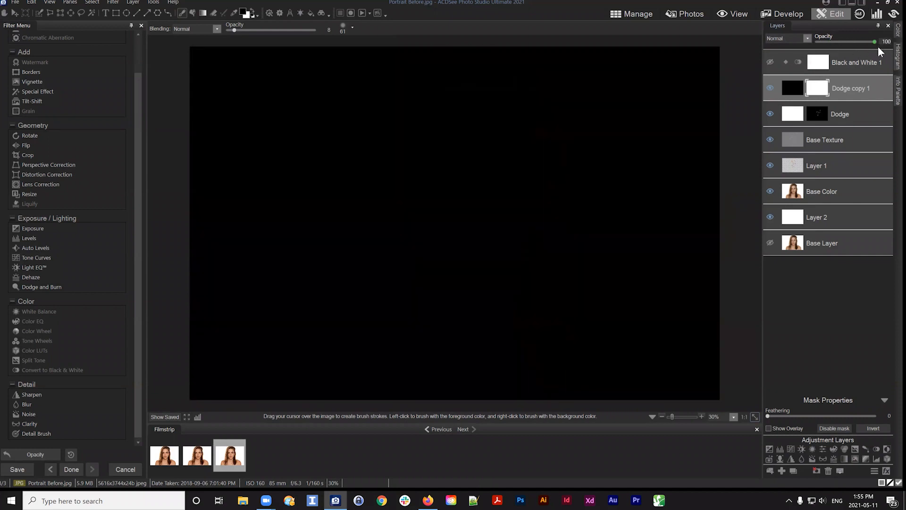
Rename the duplicated layer to Burn
{"action": "left_click", "coordinate": [794, 39]}
{"action": "left_click", "coordinate": [785, 40]}
{"action": "left_click", "coordinate": [795, 89]}
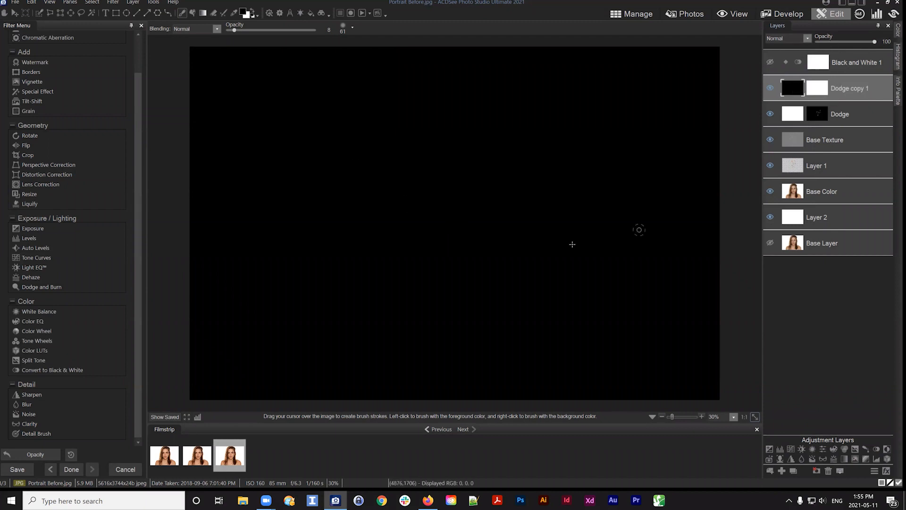
{"action": "left_click", "coordinate": [825, 89]}
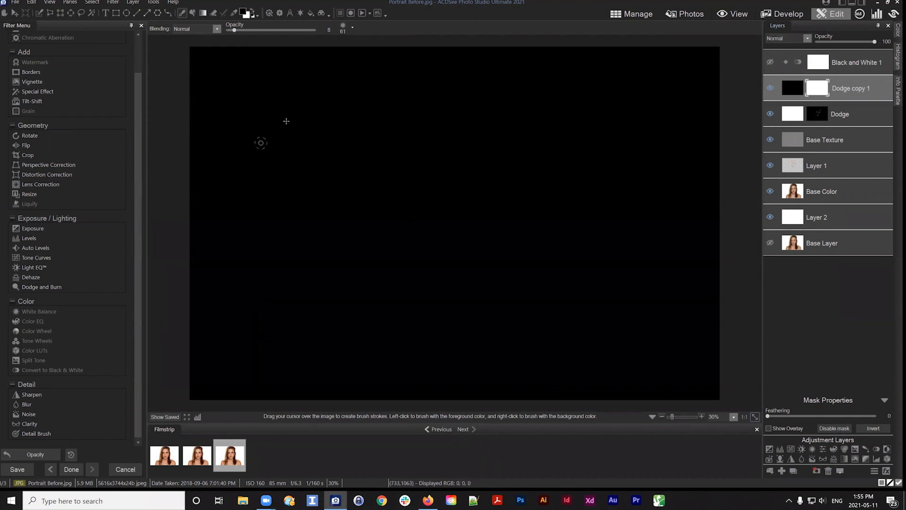
{"action": "left_click", "coordinate": [793, 88]}
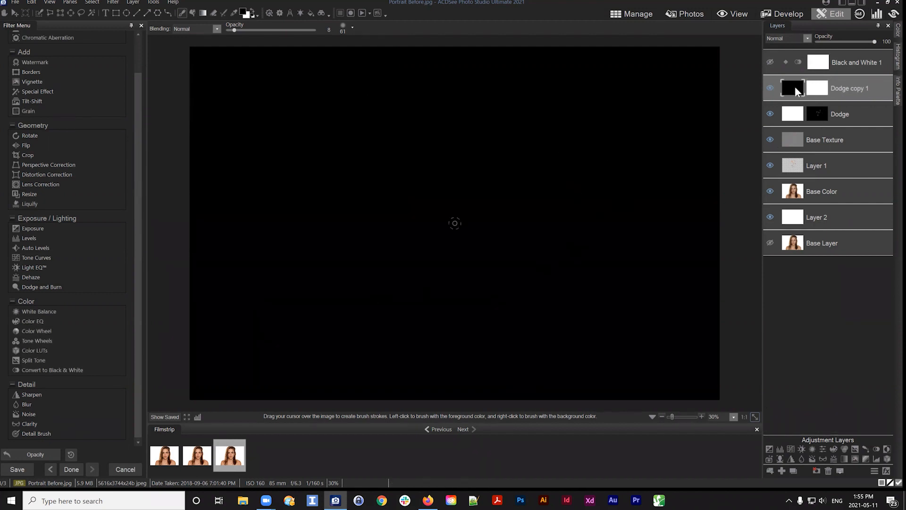
{"action": "left_click_drag", "start_coordinate": [850, 85], "coordinate": [844, 89]}
{"action": "right_click", "coordinate": [809, 90]}
{"action": "left_click", "coordinate": [811, 99]}
{"action": "type", "text": "Burn"}
{"action": "key", "text": "Return"}
Set the Burn layer's blend mode to Burn
{"action": "left_click", "coordinate": [807, 39]}
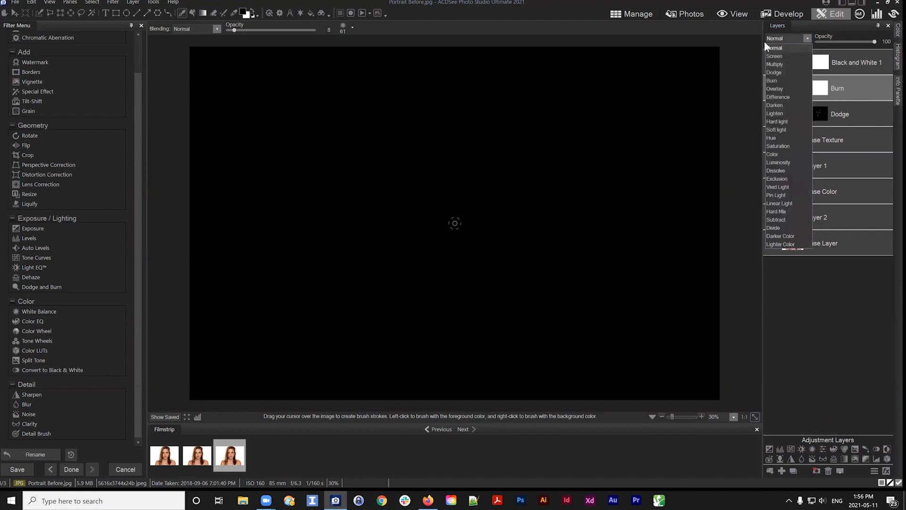
{"action": "left_click", "coordinate": [771, 80]}
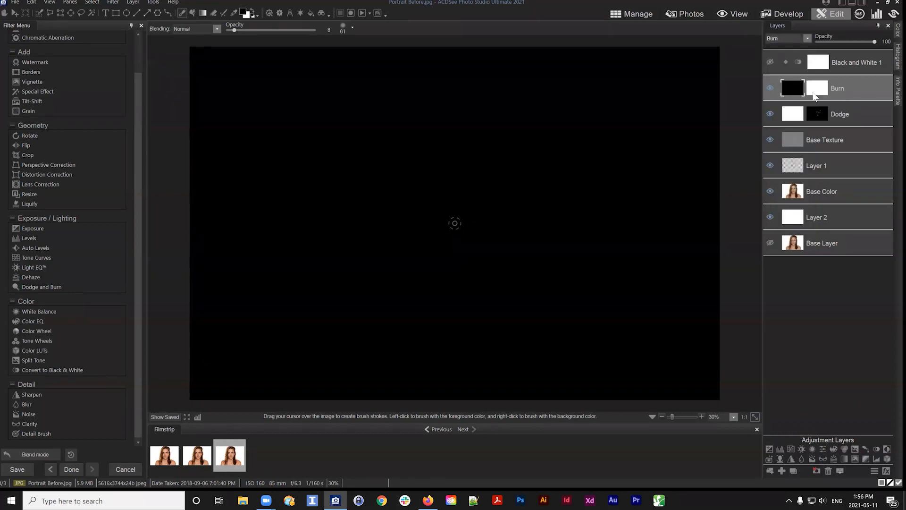
{"action": "left_click", "coordinate": [771, 36]}
{"action": "left_click", "coordinate": [771, 36]}
Invert the Burn layer's mask to black
{"action": "left_click", "coordinate": [818, 89]}
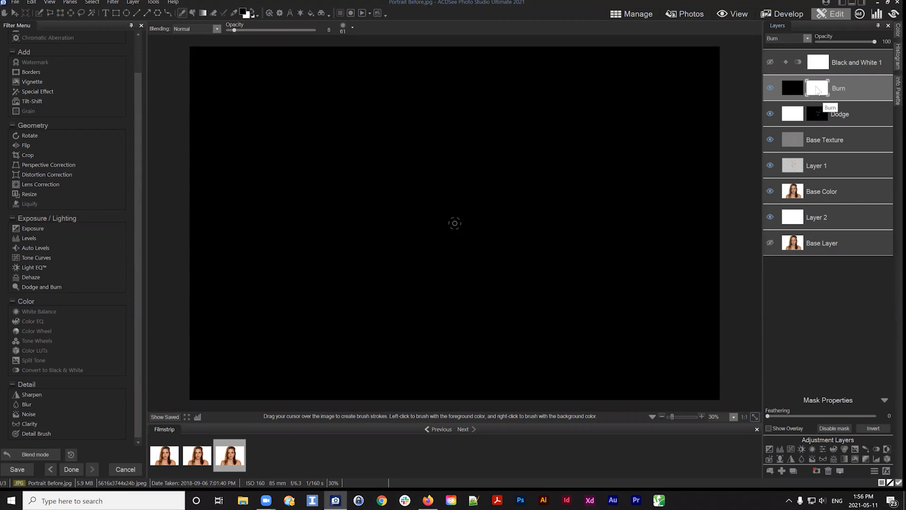
{"action": "left_click", "coordinate": [784, 92]}
{"action": "left_click", "coordinate": [818, 93]}
{"action": "left_click", "coordinate": [871, 428]}
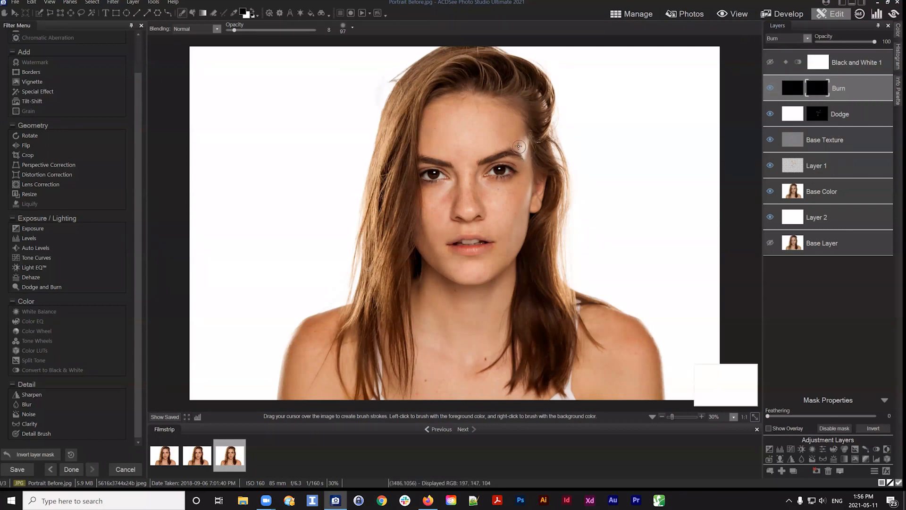
Zoom in on the eyes and paint burn strokes along the right eyebrow with a brush size of 73
{"action": "scroll", "coordinate": [518, 147], "scroll_direction": "up", "scroll_amount": 2}
{"action": "scroll", "coordinate": [519, 148], "scroll_direction": "up", "scroll_amount": 2}
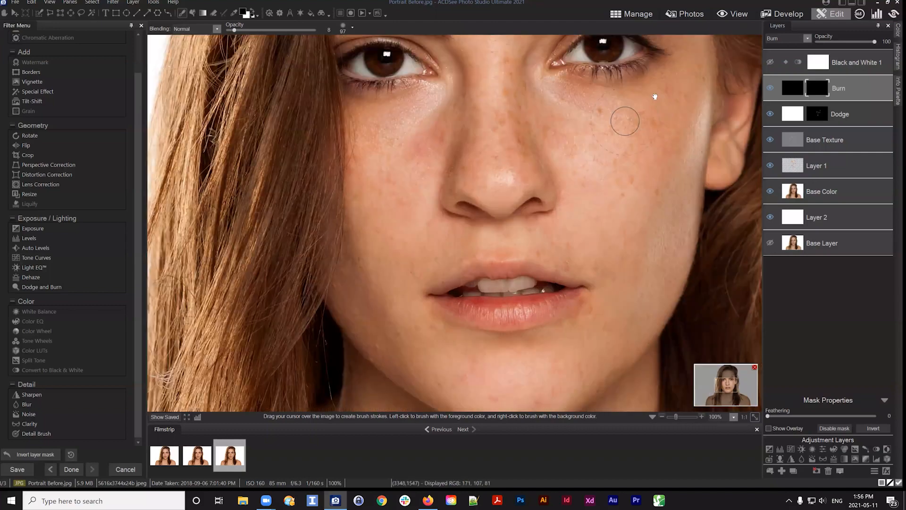
{"action": "left_click_drag", "start_coordinate": [597, 161], "coordinate": [581, 255]}
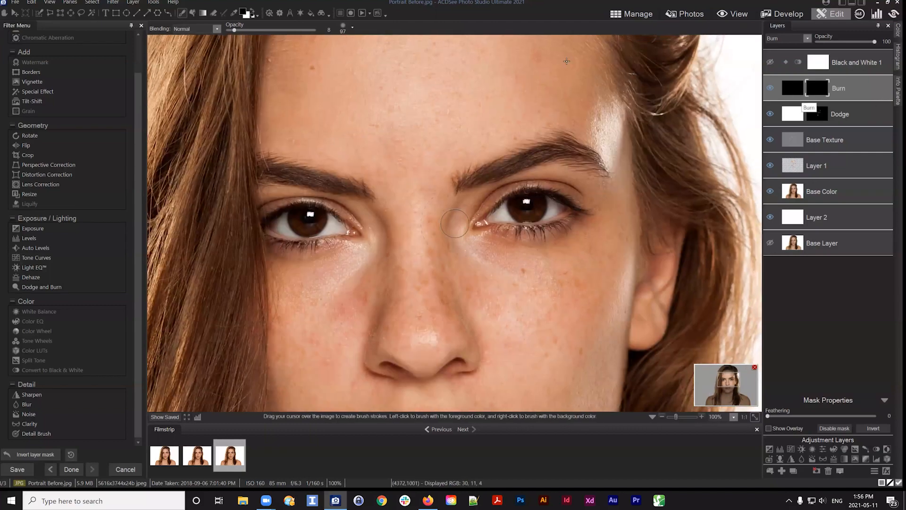
{"action": "left_click", "coordinate": [255, 11]}
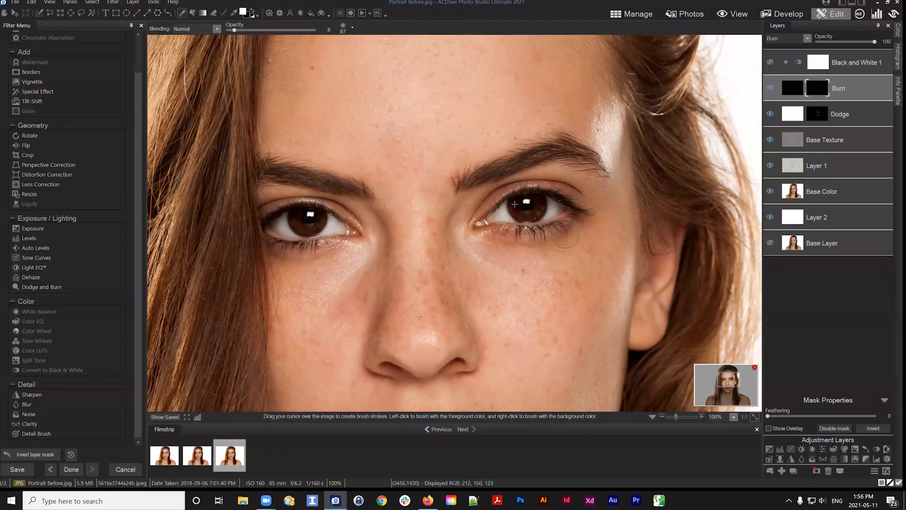
{"action": "left_click_drag", "start_coordinate": [465, 179], "coordinate": [516, 158]}
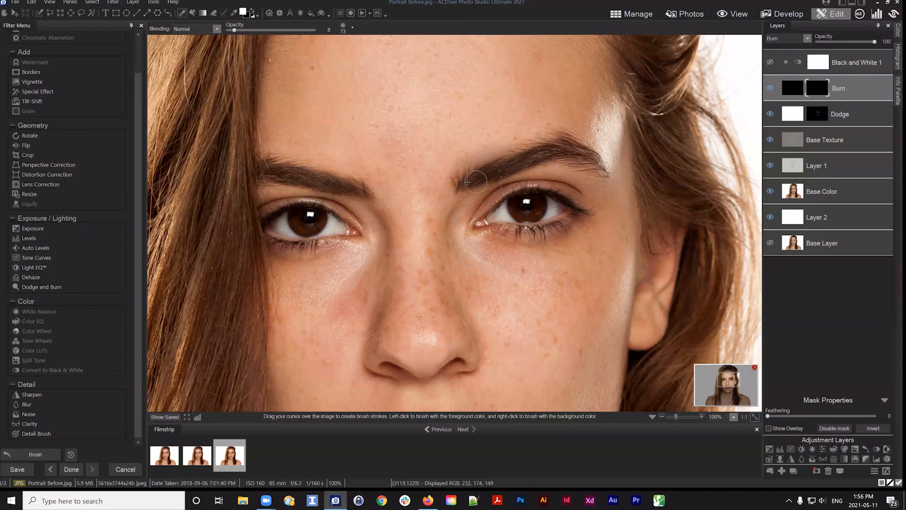
{"action": "mouse_move", "coordinate": [468, 183]}
{"action": "left_mouse_down"}
{"action": "mouse_move", "coordinate": [532, 156]}
{"action": "mouse_move", "coordinate": [606, 170]}
{"action": "left_mouse_up"}
{"action": "mouse_move", "coordinate": [511, 160]}
{"action": "left_mouse_down"}
{"action": "mouse_move", "coordinate": [619, 148]}
{"action": "mouse_move", "coordinate": [577, 162]}
{"action": "left_mouse_up"}
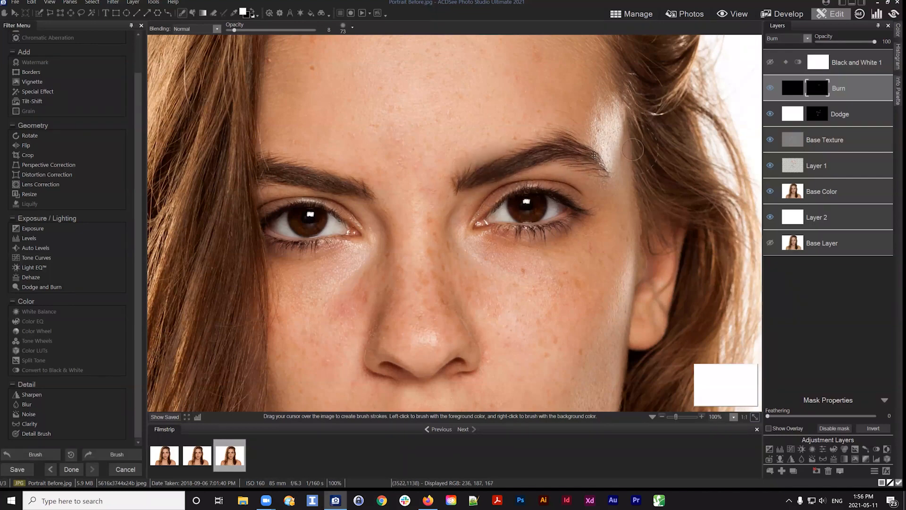
Set the Burn layer's opacity to 40 and paint burn strokes along both eyebrows and under the eyes
{"action": "left_click_drag", "start_coordinate": [866, 39], "coordinate": [839, 41]}
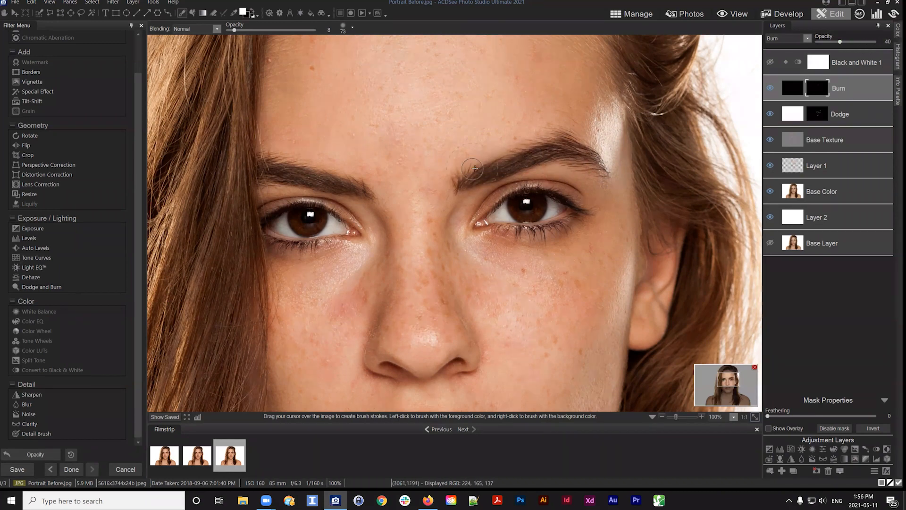
{"action": "mouse_move", "coordinate": [458, 186]}
{"action": "left_mouse_down"}
{"action": "mouse_move", "coordinate": [513, 162]}
{"action": "mouse_move", "coordinate": [509, 168]}
{"action": "mouse_move", "coordinate": [604, 151]}
{"action": "mouse_move", "coordinate": [592, 161]}
{"action": "left_mouse_up"}
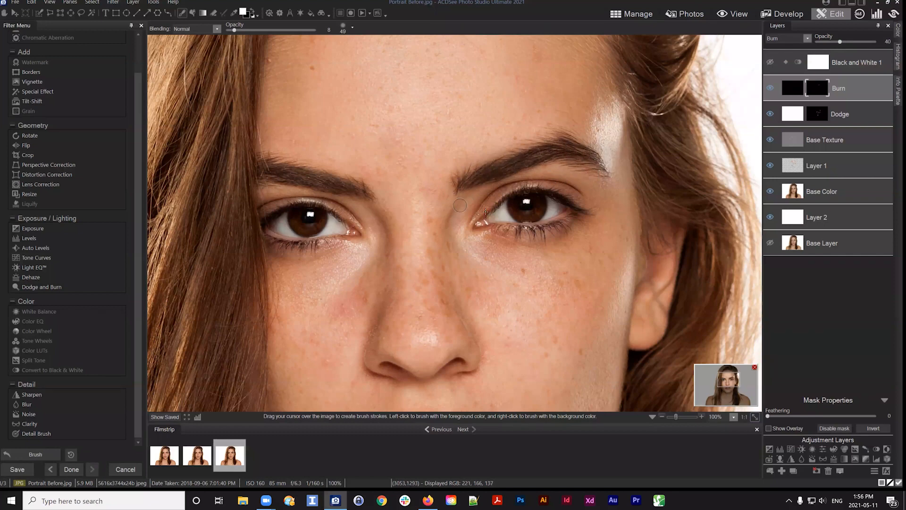
{"action": "mouse_move", "coordinate": [506, 187]}
{"action": "left_mouse_down"}
{"action": "mouse_move", "coordinate": [547, 184]}
{"action": "mouse_move", "coordinate": [580, 196]}
{"action": "left_mouse_up"}
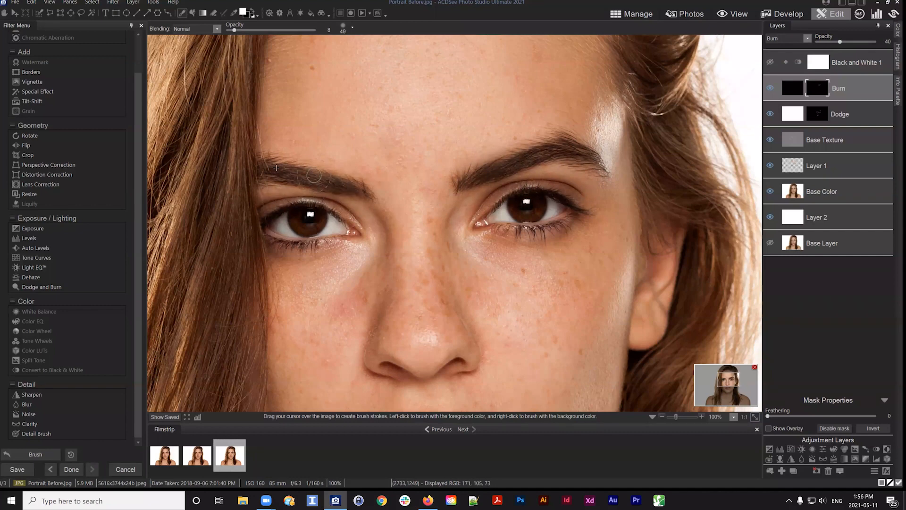
{"action": "left_click_drag", "start_coordinate": [264, 164], "coordinate": [367, 196]}
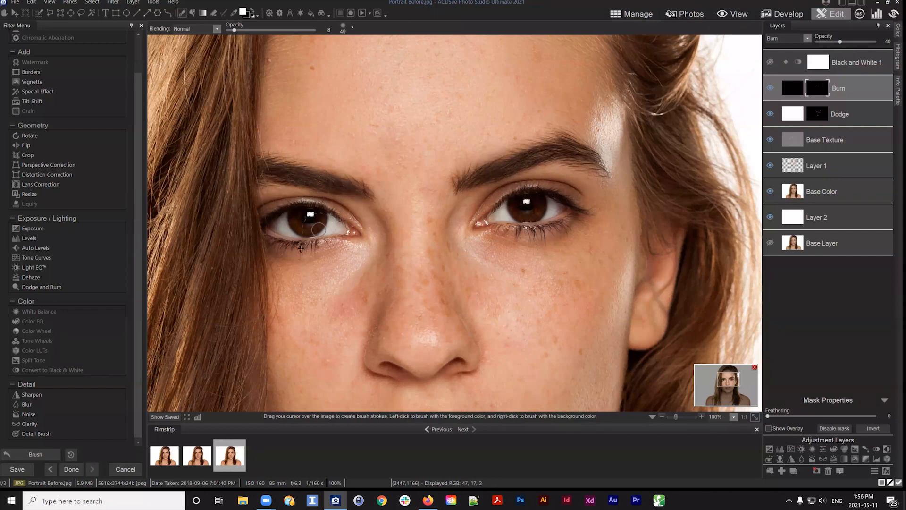
{"action": "mouse_move", "coordinate": [269, 207]}
{"action": "left_mouse_down"}
{"action": "mouse_move", "coordinate": [322, 199]}
{"action": "mouse_move", "coordinate": [348, 212]}
{"action": "left_mouse_up"}
Paint burn strokes at the corners of the lips and beside the nostril
{"action": "key", "text": "space"}
{"action": "mouse_move", "coordinate": [531, 276]}
{"action": "left_mouse_down"}
{"action": "mouse_move", "coordinate": [500, 146]}
{"action": "mouse_move", "coordinate": [523, 158]}
{"action": "left_mouse_up"}
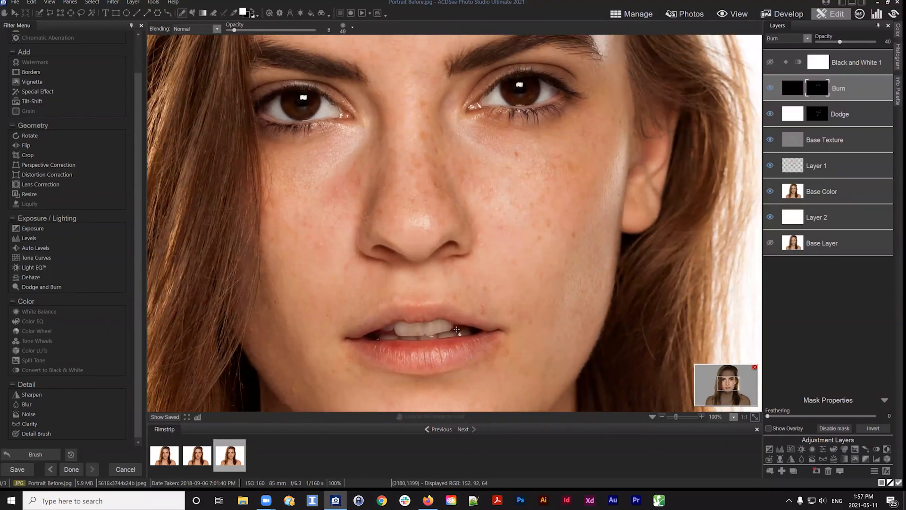
{"action": "left_click_drag", "start_coordinate": [495, 333], "coordinate": [468, 331]}
{"action": "mouse_move", "coordinate": [369, 338]}
{"action": "left_mouse_down"}
{"action": "mouse_move", "coordinate": [399, 327]}
{"action": "mouse_move", "coordinate": [367, 340]}
{"action": "left_mouse_up"}
{"action": "key", "text": "space"}
{"action": "left_click_drag", "start_coordinate": [496, 250], "coordinate": [429, 201]}
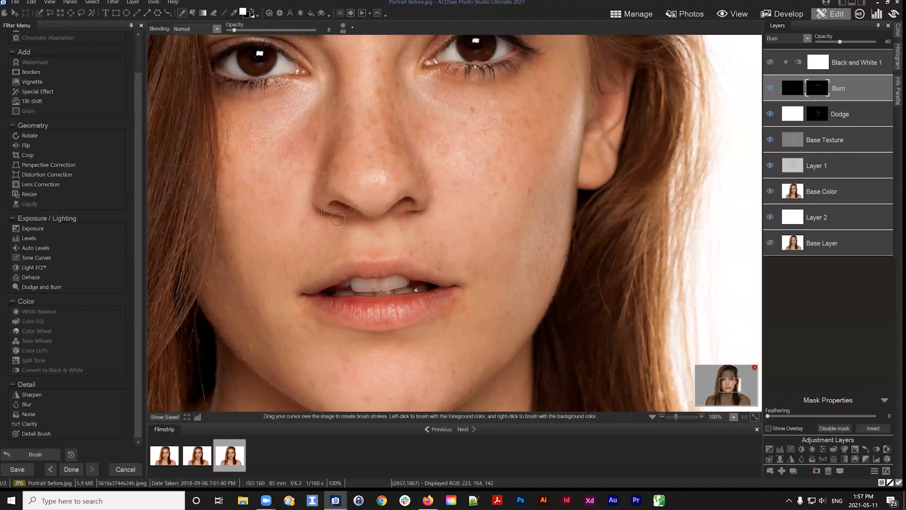
{"action": "left_click_drag", "start_coordinate": [321, 213], "coordinate": [335, 220]}
Paint a burn stroke along the forehead hairline with a brush size of 121
{"action": "key", "text": "space"}
{"action": "left_click_drag", "start_coordinate": [527, 180], "coordinate": [502, 208]}
{"action": "scroll", "coordinate": [501, 208], "scroll_direction": "down", "scroll_amount": 3}
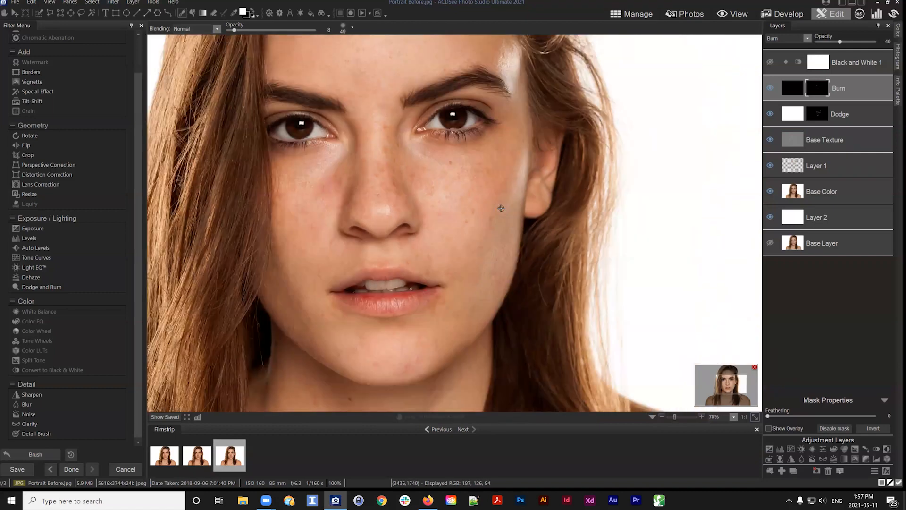
{"action": "scroll", "coordinate": [508, 158], "scroll_direction": "down", "scroll_amount": 2}
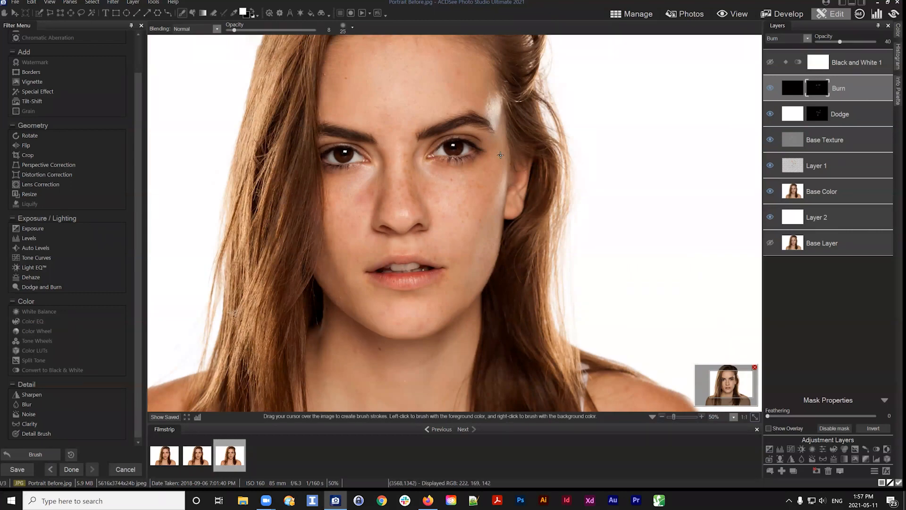
{"action": "scroll", "coordinate": [503, 159], "scroll_direction": "up", "scroll_amount": 4}
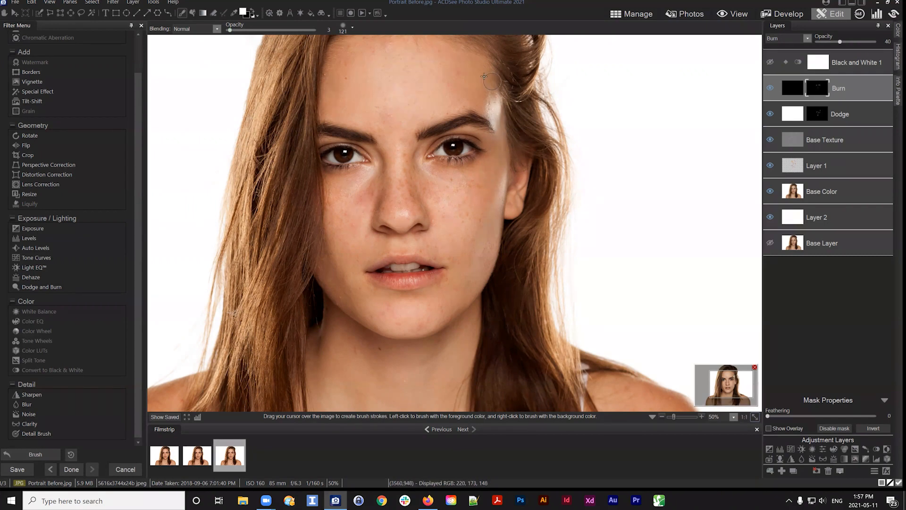
{"action": "left_click_drag", "start_coordinate": [488, 96], "coordinate": [497, 73]}
{"action": "scroll", "coordinate": [440, 336], "scroll_direction": "down", "scroll_amount": 4}
{"action": "scroll", "coordinate": [440, 335], "scroll_direction": "down", "scroll_amount": 1}
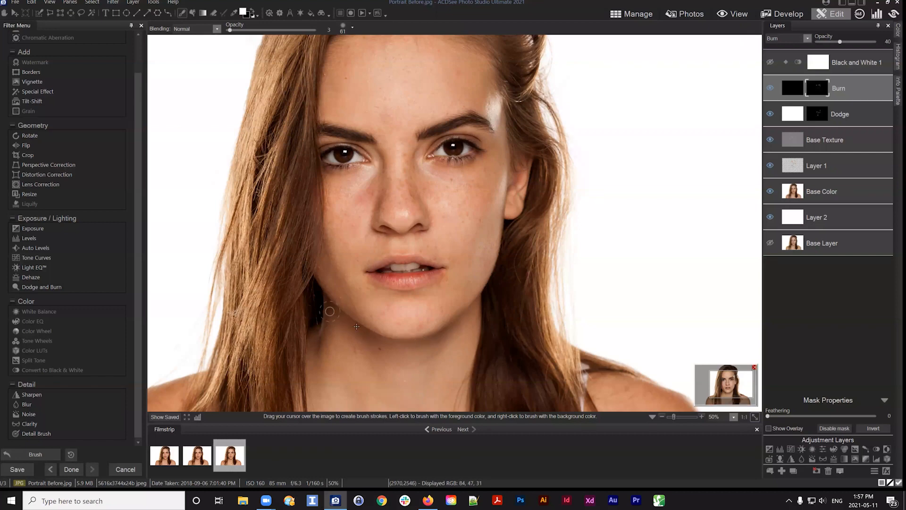
Hide and show the layers one by one to examine the Burn layer's strokes on their own
{"action": "left_click", "coordinate": [770, 115]}
{"action": "left_click", "coordinate": [770, 140]}
{"action": "left_click", "coordinate": [770, 166]}
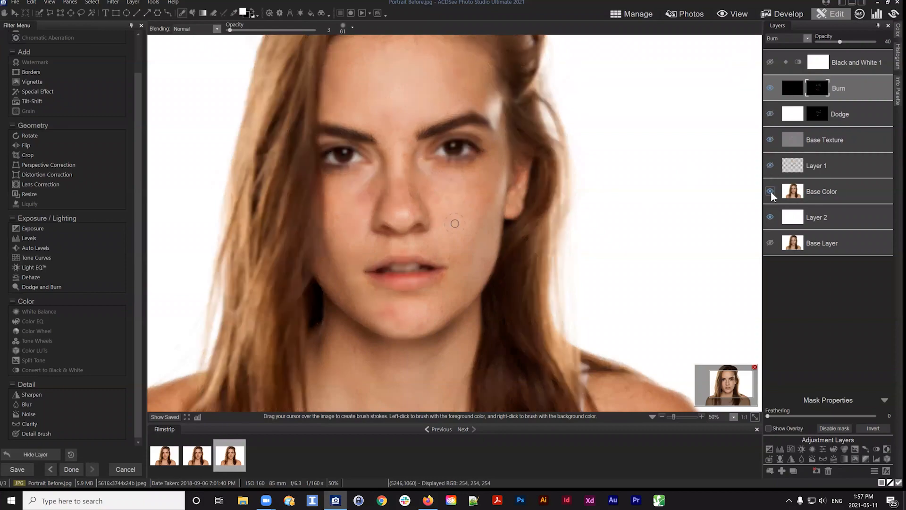
{"action": "left_click", "coordinate": [771, 191]}
{"action": "left_click", "coordinate": [770, 217]}
{"action": "left_click", "coordinate": [770, 217]}
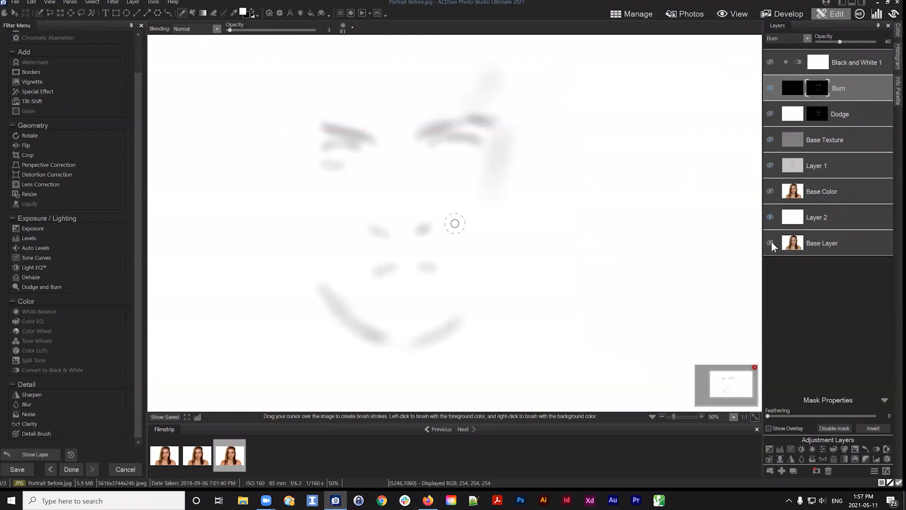
{"action": "key", "text": "ctrl+z"}
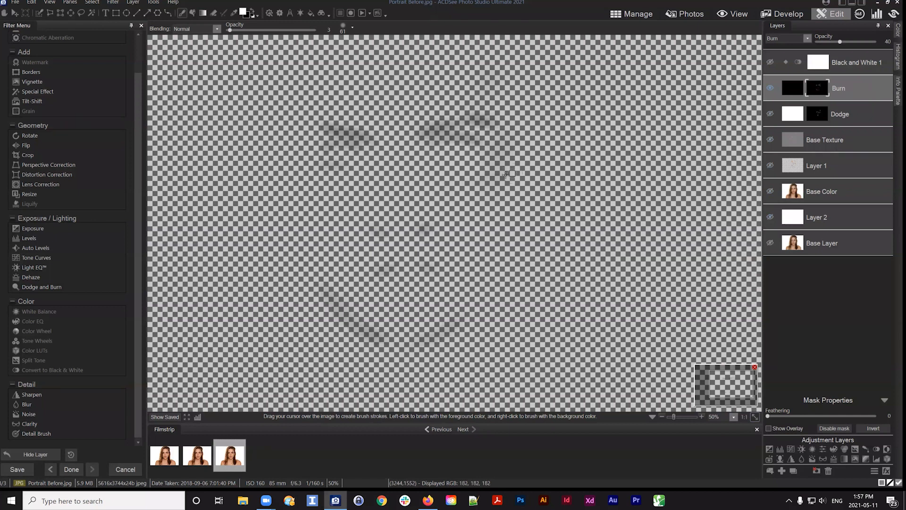
{"action": "left_click", "coordinate": [770, 217]}
{"action": "left_click", "coordinate": [833, 218]}
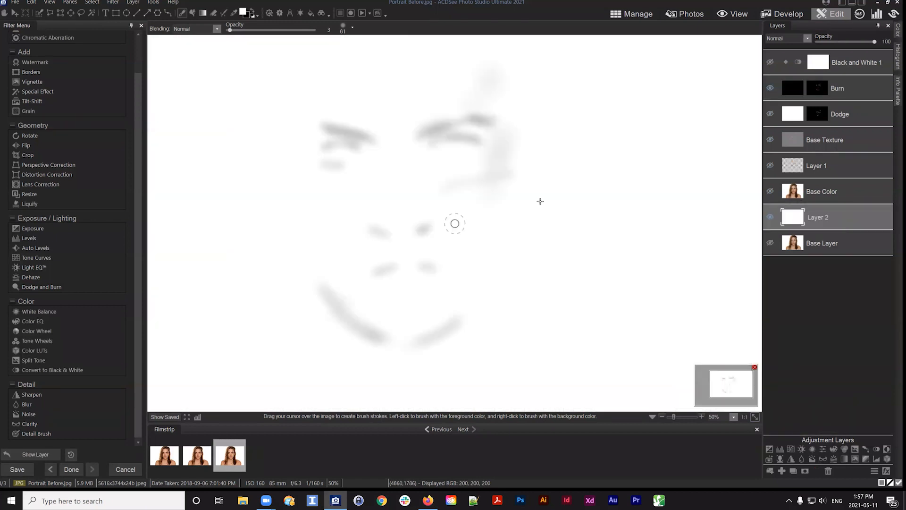
{"action": "left_click", "coordinate": [849, 90]}
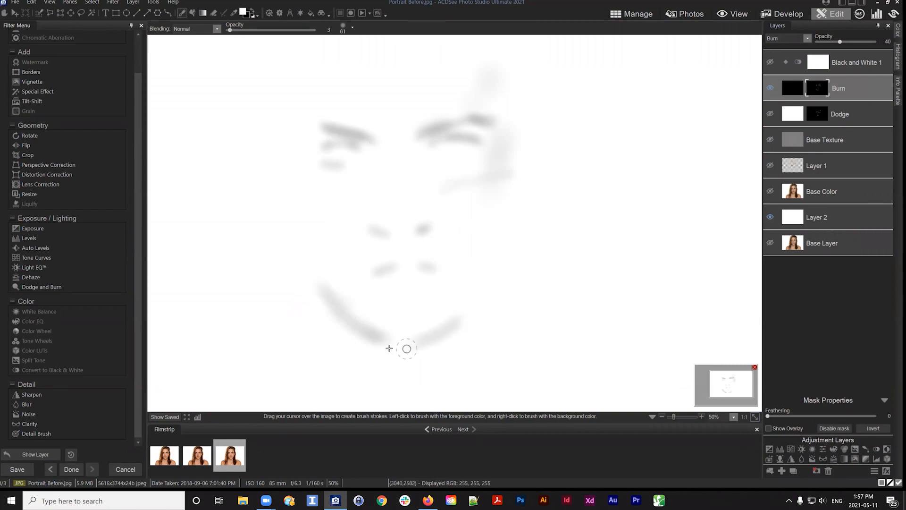
{"action": "left_click", "coordinate": [863, 82]}
{"action": "left_click", "coordinate": [858, 92]}
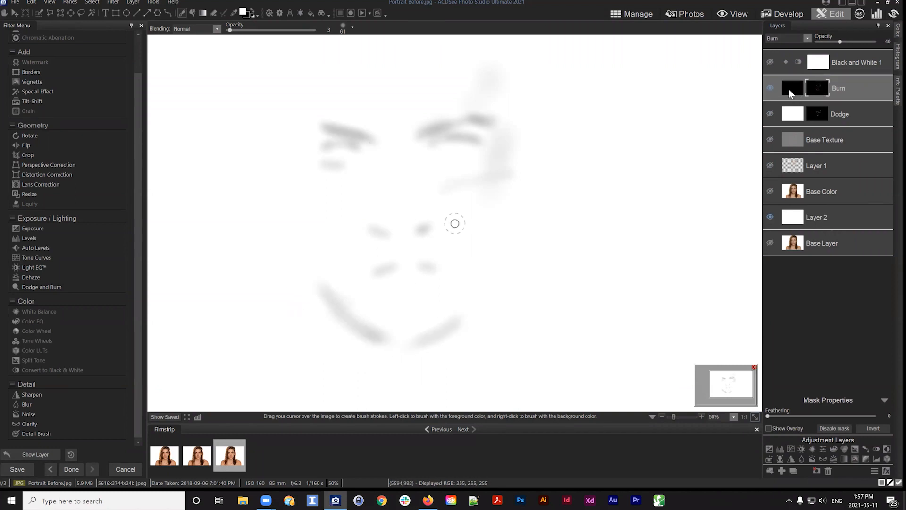
{"action": "left_click", "coordinate": [769, 86]}
{"action": "left_click", "coordinate": [768, 85]}
{"action": "left_click", "coordinate": [769, 85]}
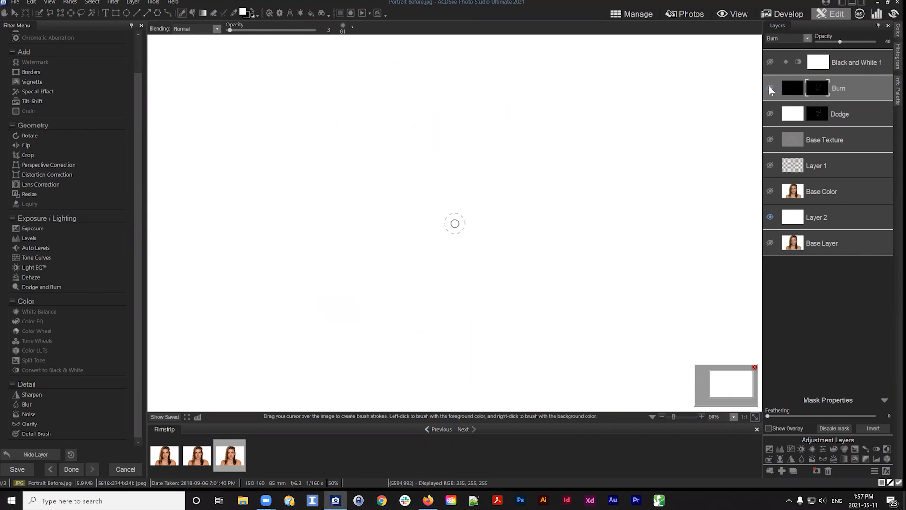
{"action": "left_click", "coordinate": [770, 216]}
{"action": "left_click", "coordinate": [768, 113]}
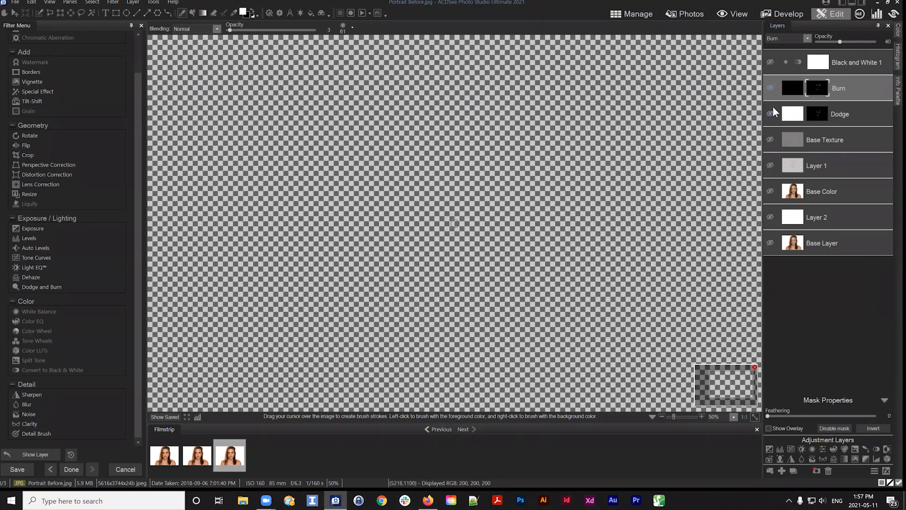
{"action": "left_click", "coordinate": [770, 88]}
{"action": "left_click", "coordinate": [770, 217]}
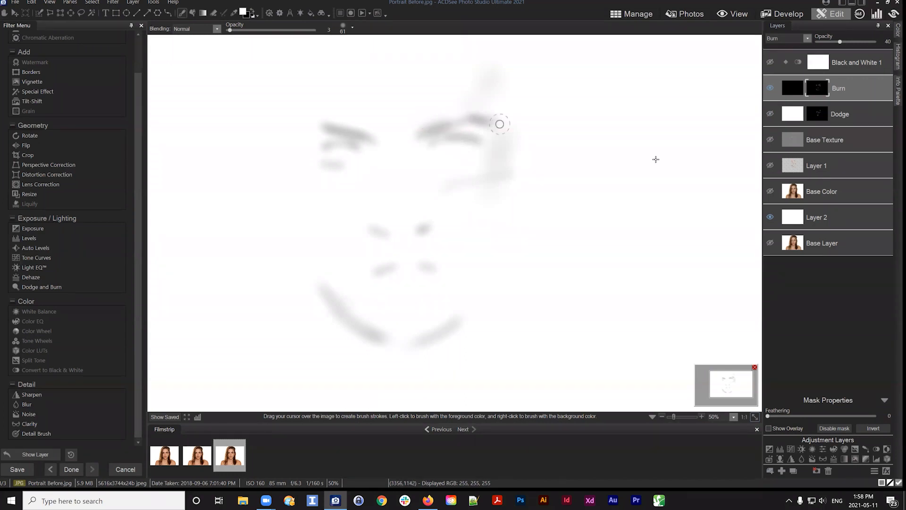
{"action": "left_click", "coordinate": [770, 116]}
{"action": "left_click", "coordinate": [770, 141]}
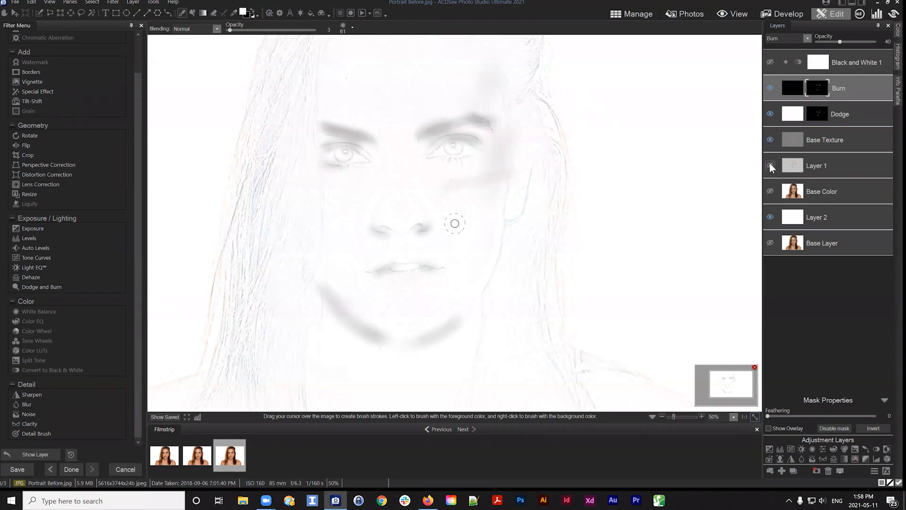
{"action": "left_click", "coordinate": [770, 165]}
{"action": "left_click", "coordinate": [770, 191]}
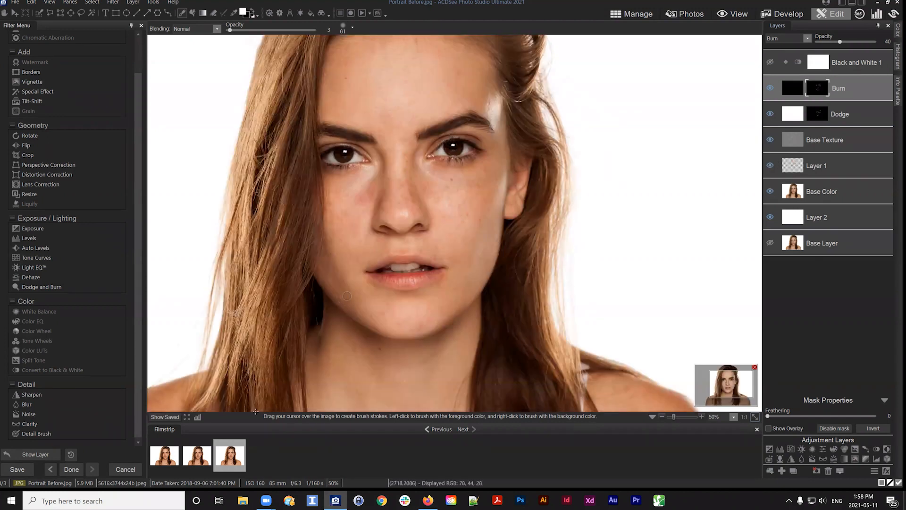
{"action": "left_click", "coordinate": [770, 89]}
{"action": "left_click", "coordinate": [770, 86]}
{"action": "left_click", "coordinate": [770, 88]}
{"action": "left_click", "coordinate": [770, 88]}
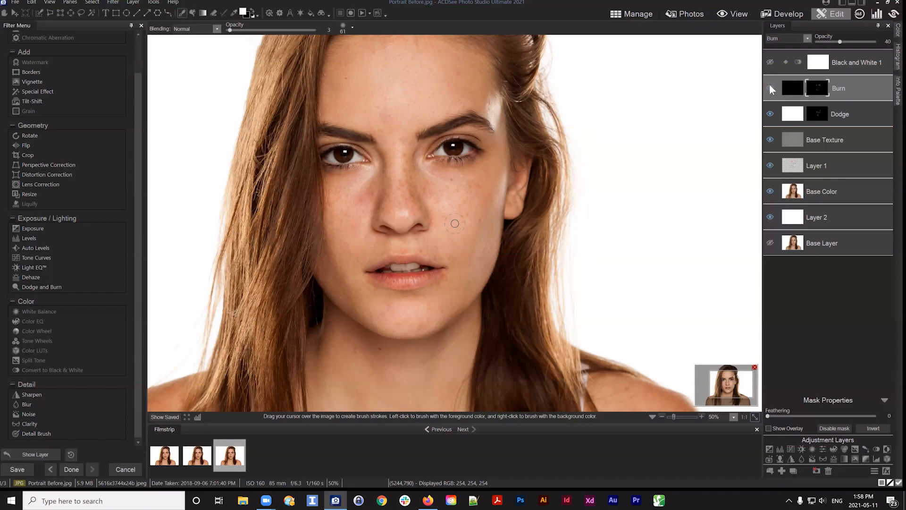
Paint burn strokes along the jaw shadow on the face's left side with a brush size of 73
{"action": "left_click_drag", "start_coordinate": [320, 264], "coordinate": [342, 292]}
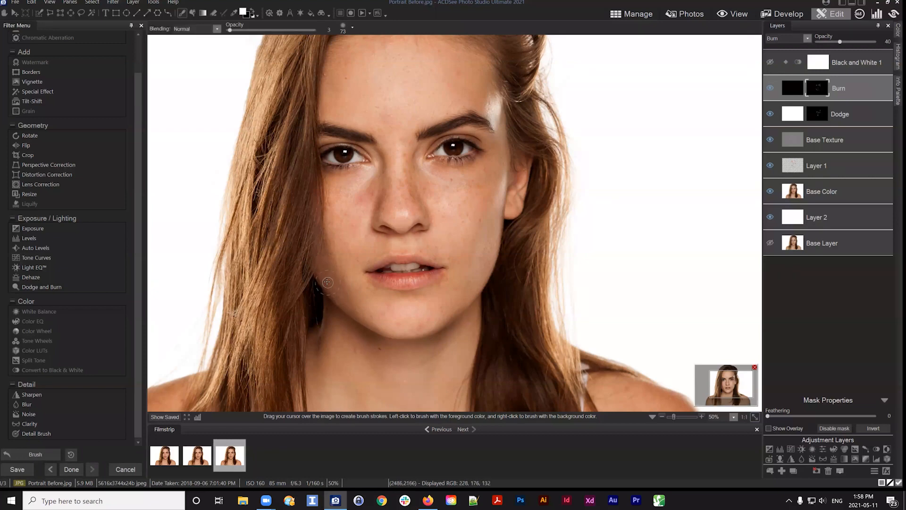
{"action": "left_click_drag", "start_coordinate": [317, 270], "coordinate": [339, 301]}
{"action": "left_click", "coordinate": [165, 417]}
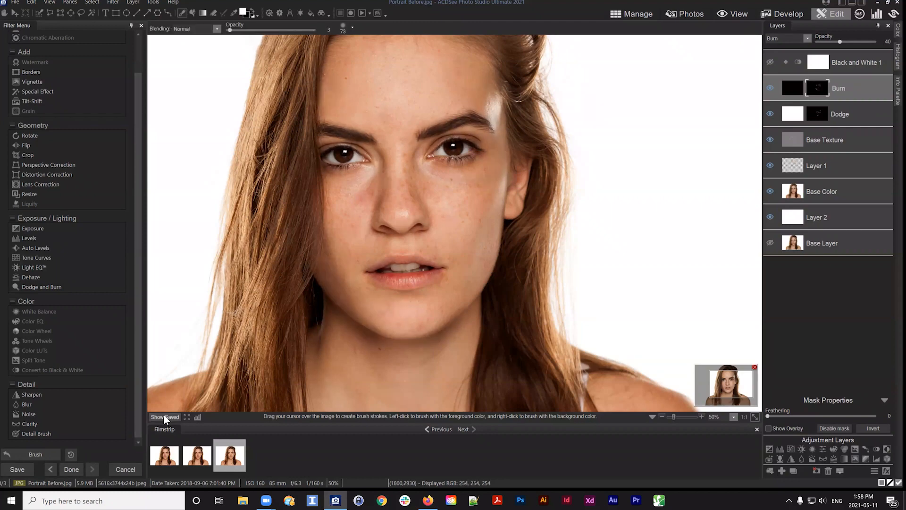
{"action": "left_click_drag", "start_coordinate": [740, 384], "coordinate": [730, 383]}
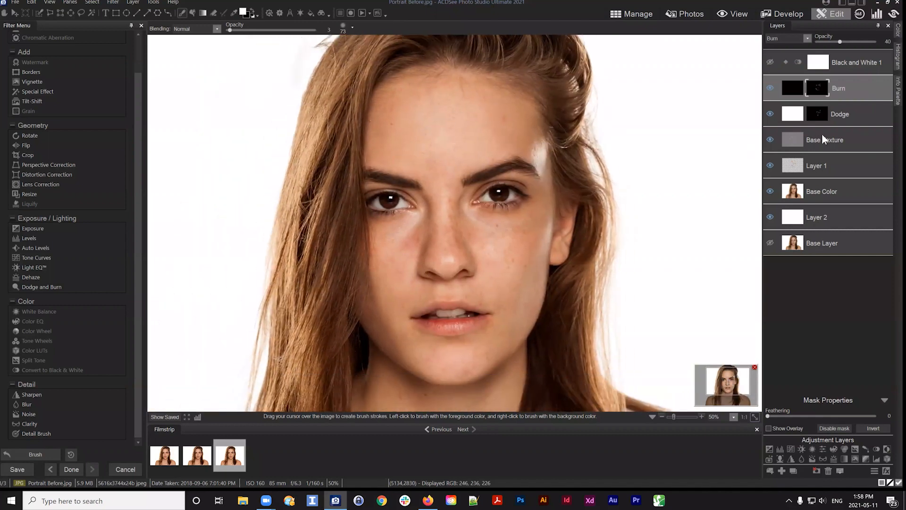
Add small burn touches on both cheeks below the eyes, toggling the Burn layer to compare
{"action": "left_click", "coordinate": [770, 88]}
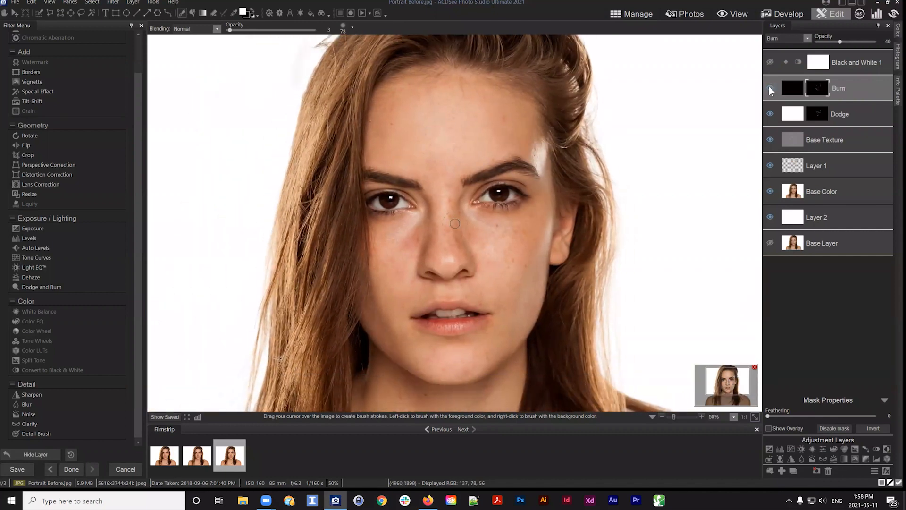
{"action": "left_click", "coordinate": [770, 88]}
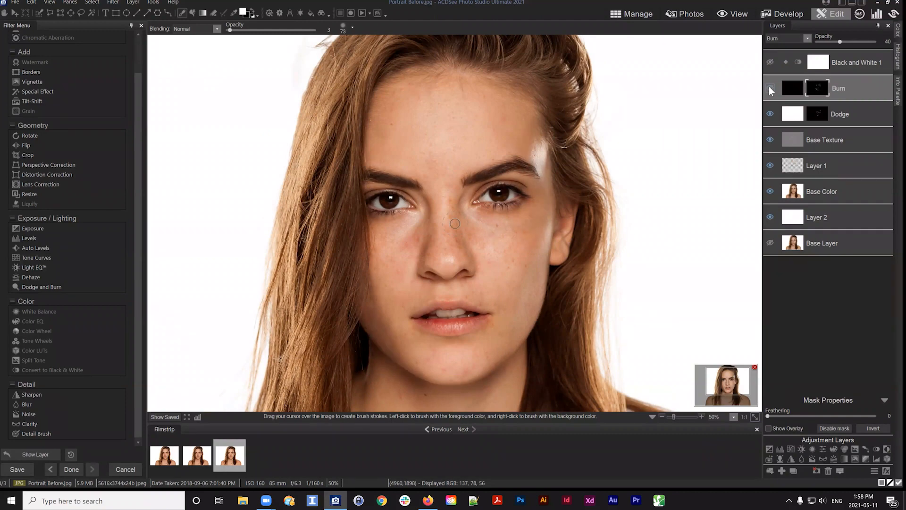
{"action": "left_click", "coordinate": [769, 88]}
{"action": "left_click", "coordinate": [770, 87]}
{"action": "left_click", "coordinate": [506, 243]}
{"action": "left_click", "coordinate": [770, 88]}
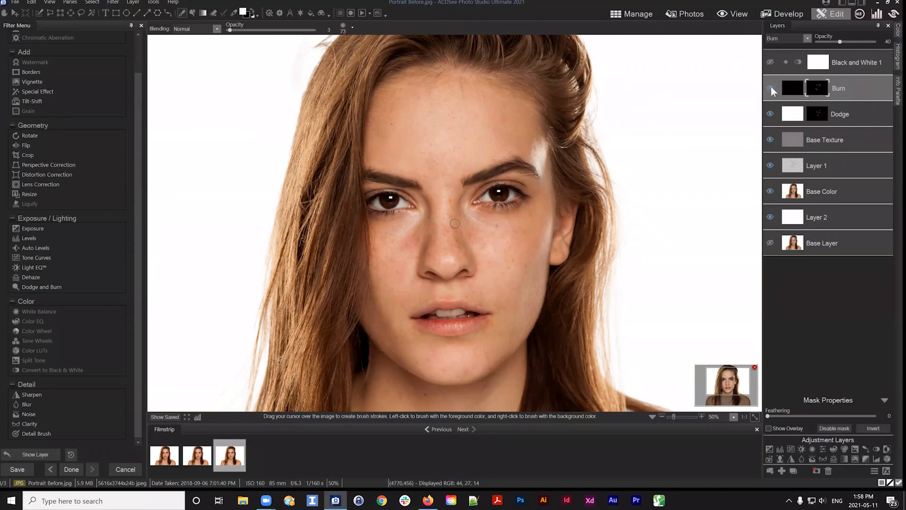
{"action": "left_click", "coordinate": [491, 228]}
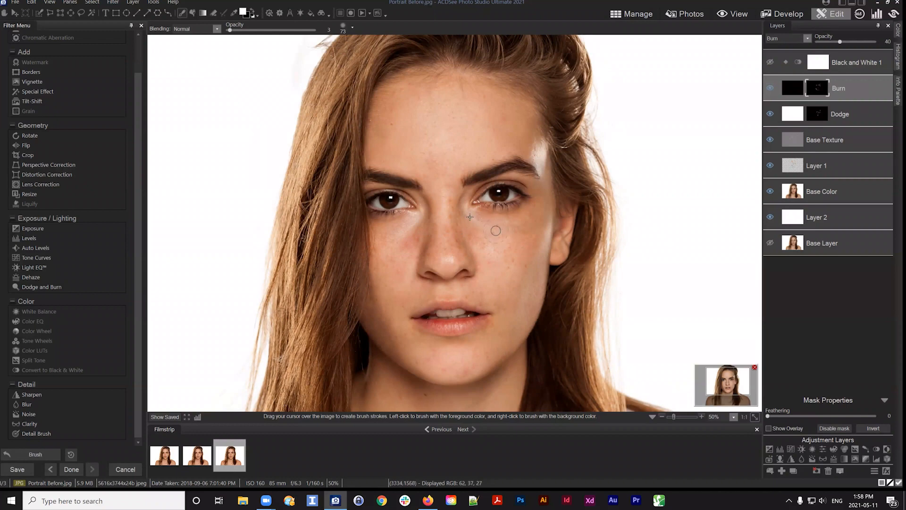
{"action": "left_click", "coordinate": [771, 88]}
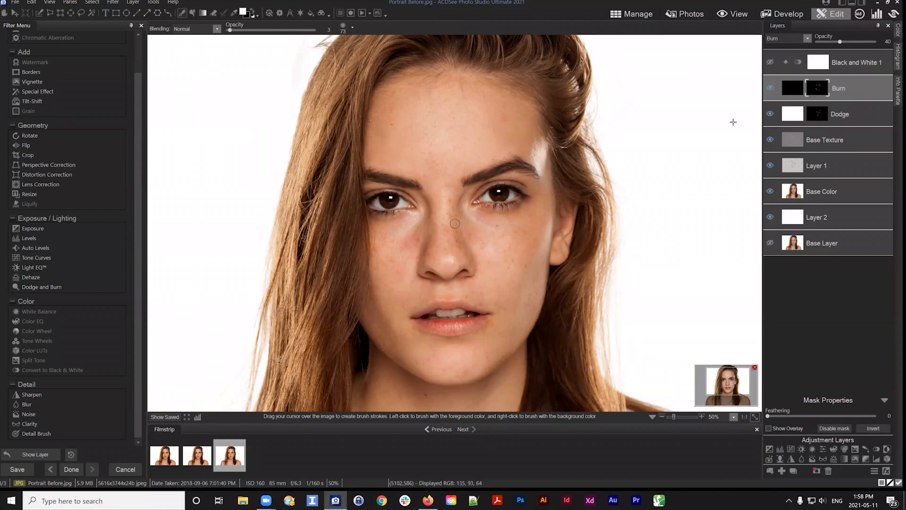
{"action": "left_click", "coordinate": [420, 263]}
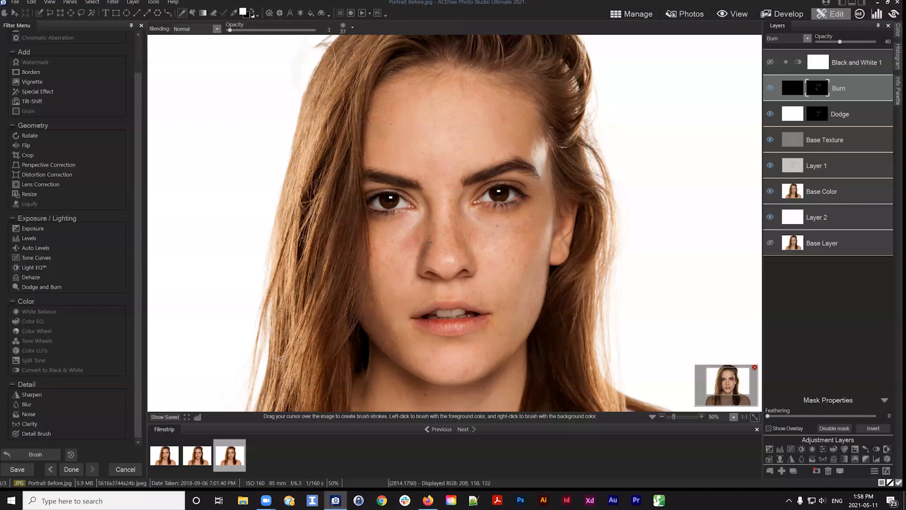
{"action": "left_click", "coordinate": [770, 87]}
{"action": "left_click", "coordinate": [769, 87]}
{"action": "left_click_drag", "start_coordinate": [414, 236], "coordinate": [418, 257]}
{"action": "left_click", "coordinate": [771, 86]}
{"action": "left_click", "coordinate": [770, 85]}
Hide the layers one by one to examine Layer 1's painted patches on their own
{"action": "left_click", "coordinate": [755, 418]}
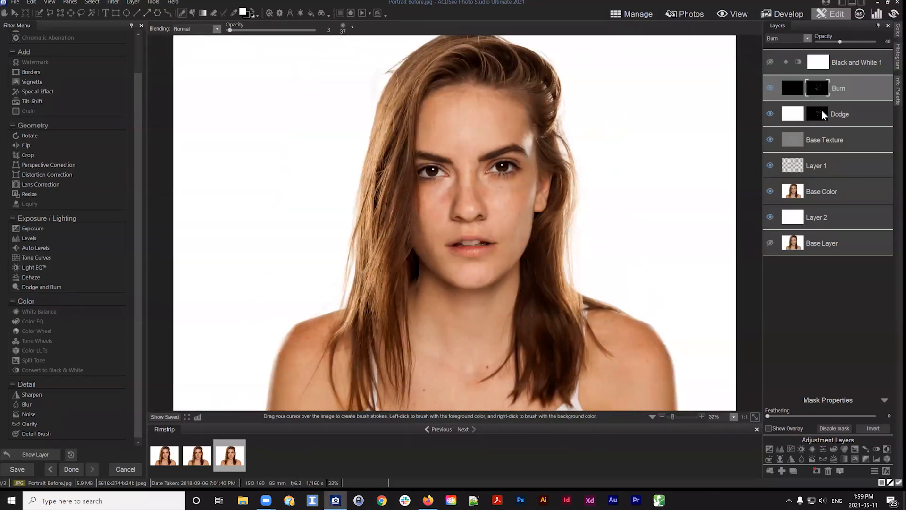
{"action": "mouse_move", "coordinate": [860, 89]}
{"action": "left_mouse_down"}
{"action": "mouse_move", "coordinate": [827, 95]}
{"action": "mouse_move", "coordinate": [852, 94]}
{"action": "left_mouse_up"}
{"action": "left_click", "coordinate": [793, 92]}
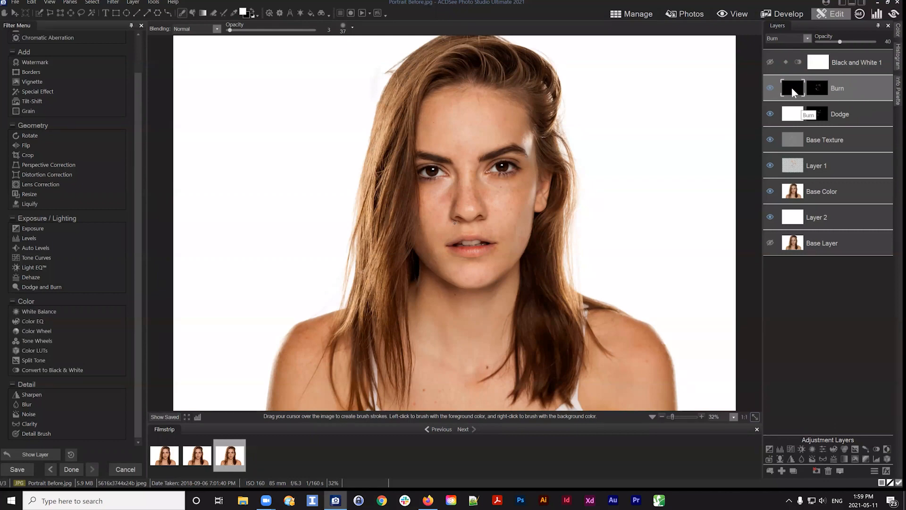
{"action": "left_click", "coordinate": [770, 217]}
{"action": "left_click", "coordinate": [770, 192]}
{"action": "left_click", "coordinate": [774, 166]}
{"action": "left_click", "coordinate": [770, 140]}
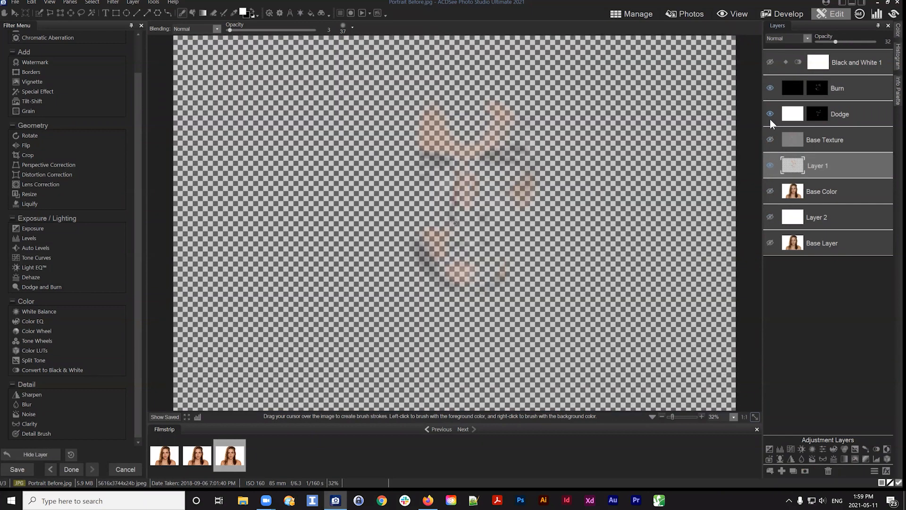
{"action": "left_click", "coordinate": [772, 114]}
{"action": "left_click", "coordinate": [771, 87]}
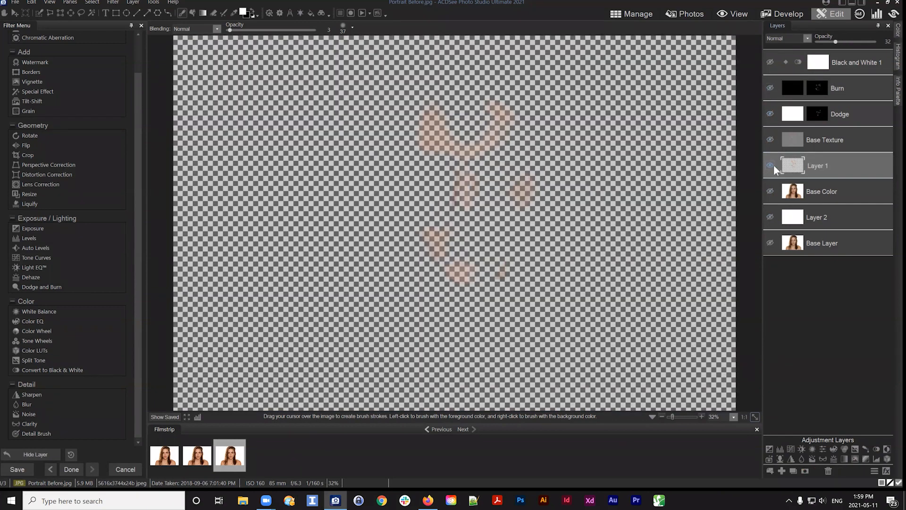
{"action": "left_click", "coordinate": [771, 165]}
Add a new blank layer above the Burn layer and give it a layer mask
{"action": "left_click", "coordinate": [850, 89]}
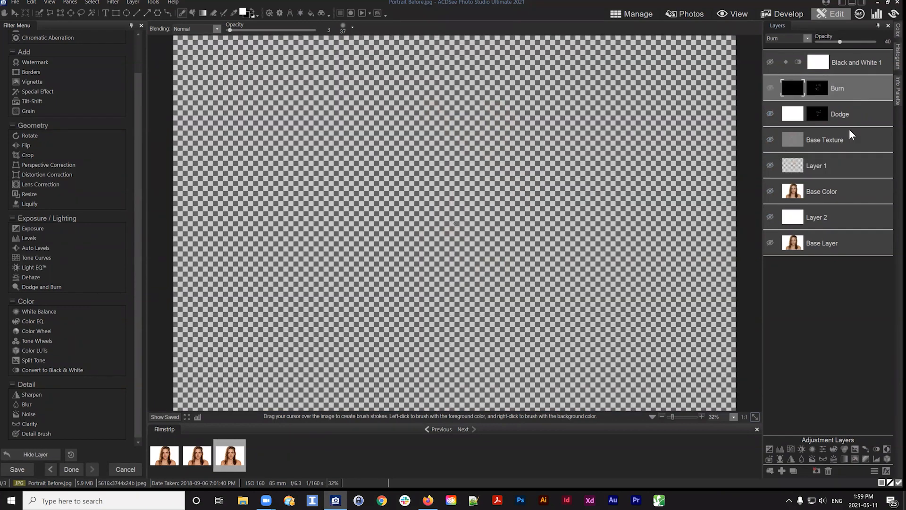
{"action": "left_click", "coordinate": [782, 470]}
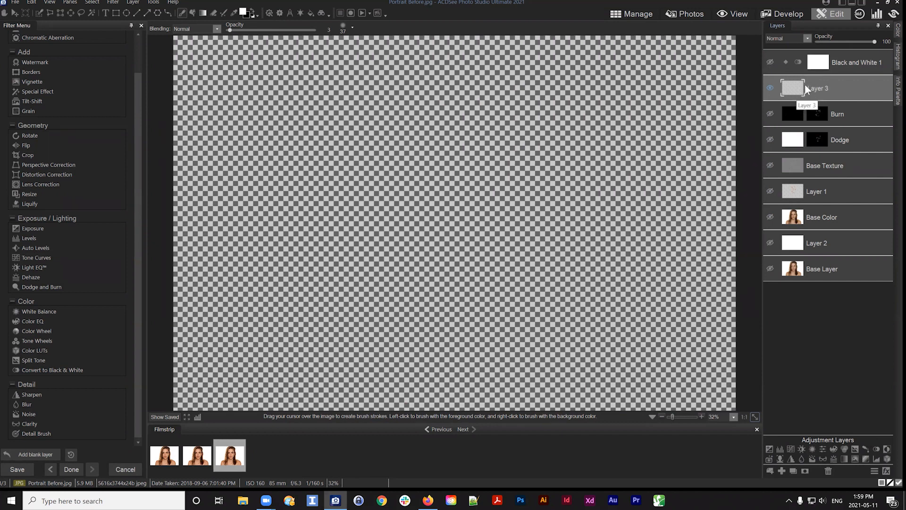
{"action": "left_click", "coordinate": [805, 469]}
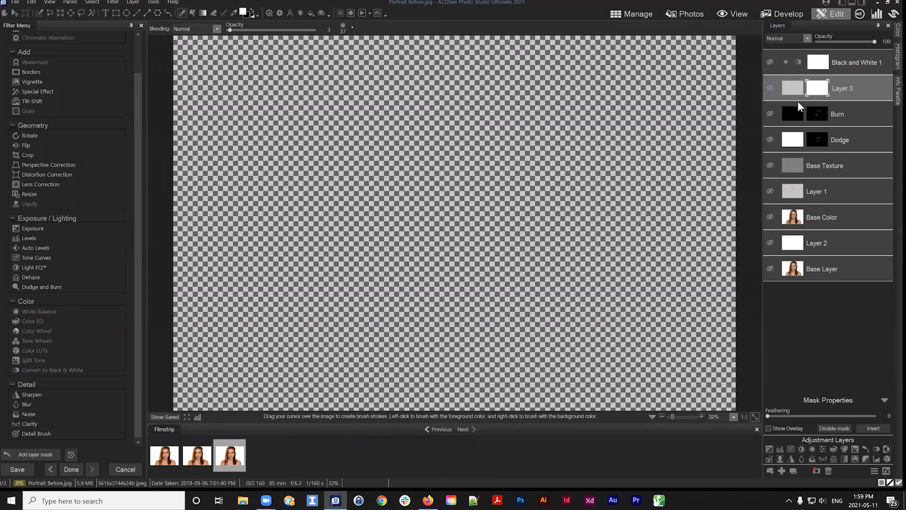
Set the foreground colour to blue
{"action": "left_click_drag", "start_coordinate": [817, 85], "coordinate": [819, 92]}
{"action": "left_click_drag", "start_coordinate": [817, 87], "coordinate": [818, 89]}
{"action": "left_click", "coordinate": [795, 92]}
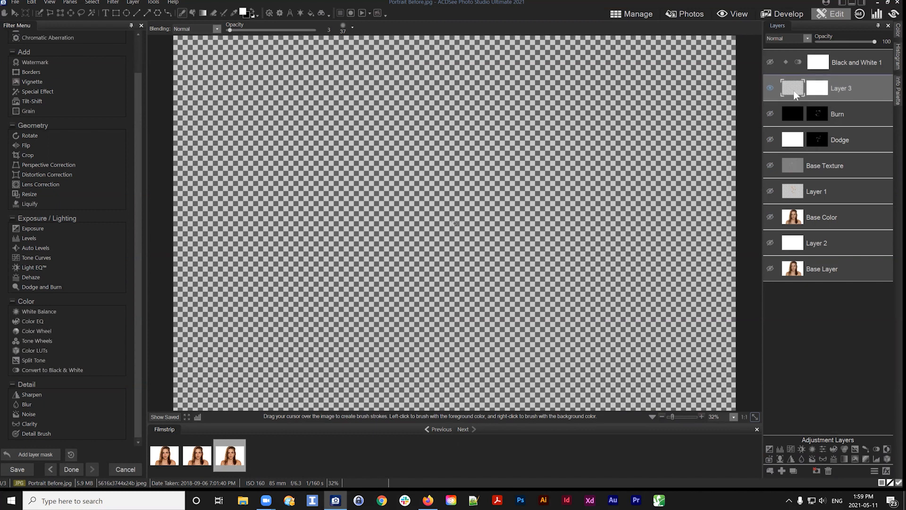
{"action": "left_click", "coordinate": [244, 12]}
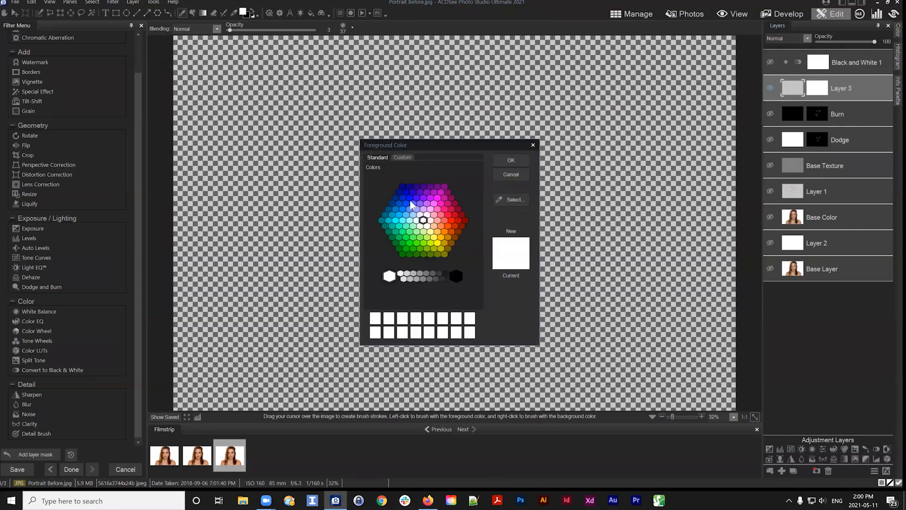
{"action": "left_click", "coordinate": [410, 203]}
{"action": "left_click", "coordinate": [512, 160]}
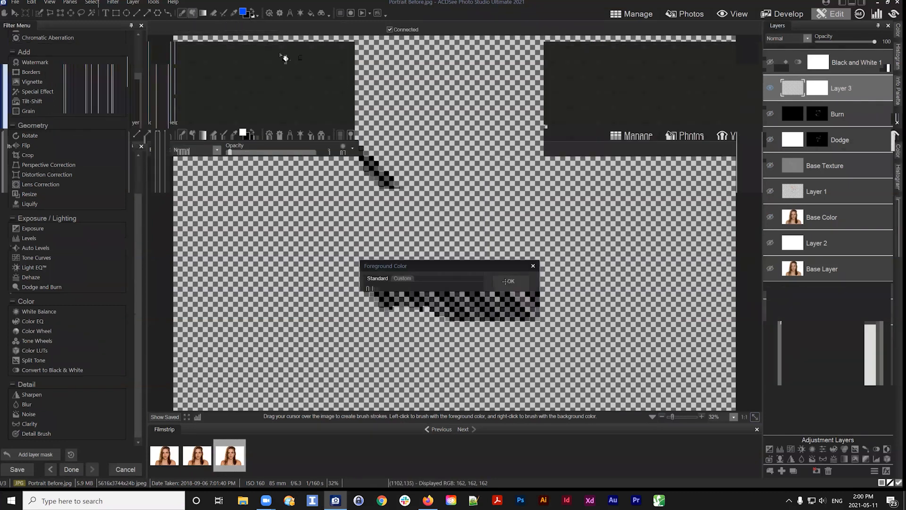
Fill Layer 3 with blue and set its mask to black
{"action": "left_click", "coordinate": [455, 196]}
{"action": "left_click", "coordinate": [821, 93]}
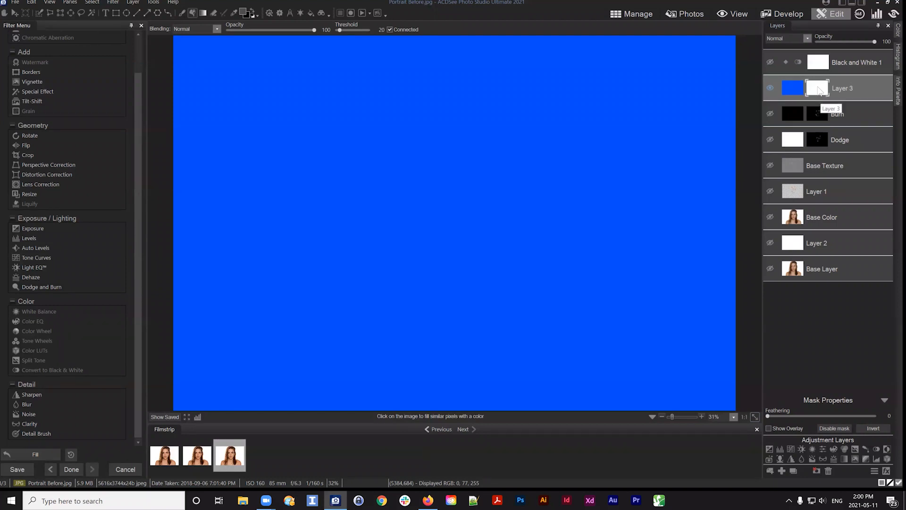
{"action": "right_click", "coordinate": [818, 90]}
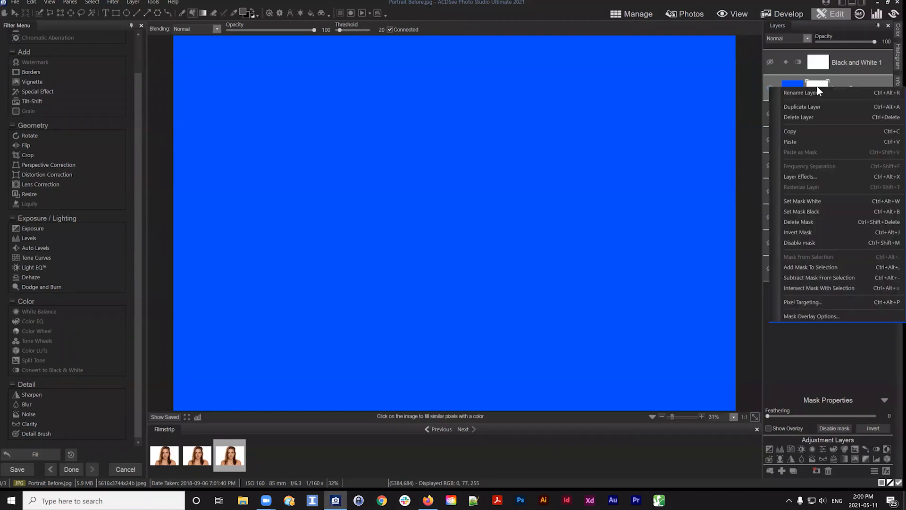
{"action": "left_click", "coordinate": [803, 211]}
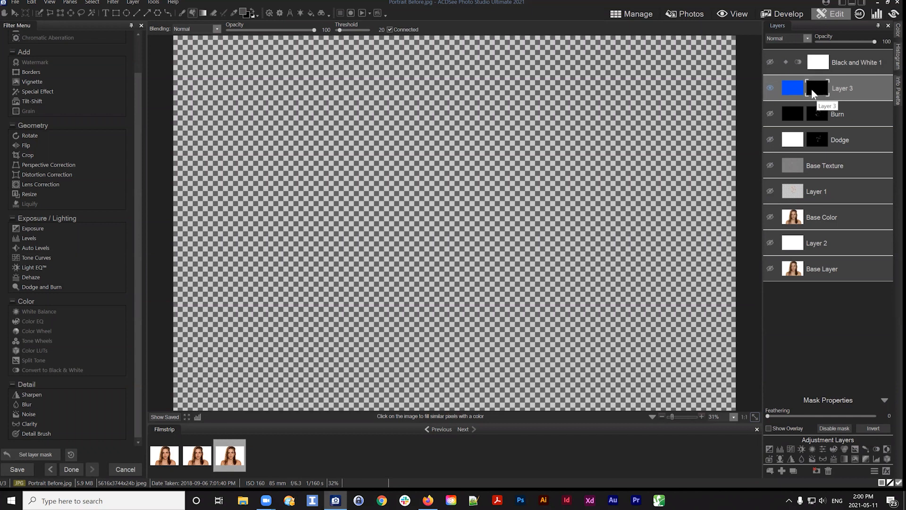
Paint white on Layer 3's mask with a brush size of 169 to reveal blue strokes across the canvas
{"action": "left_click", "coordinate": [181, 13]}
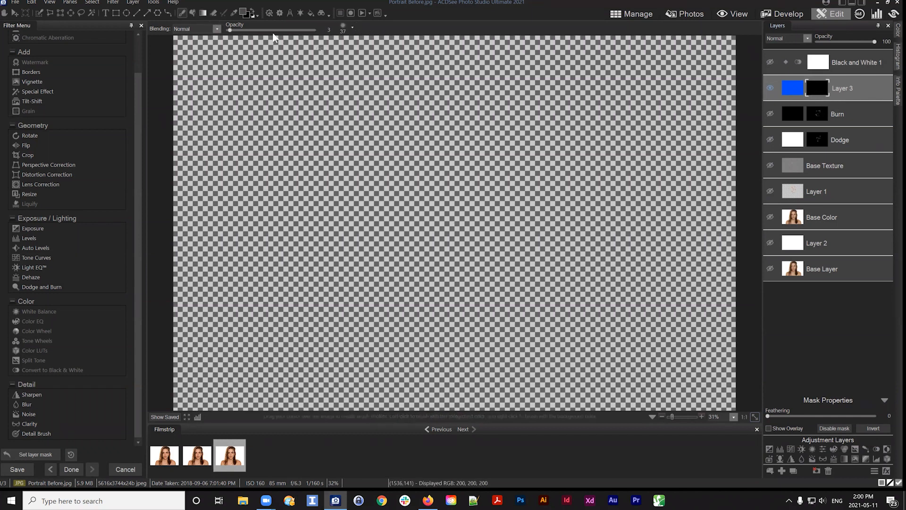
{"action": "left_click", "coordinate": [254, 9]}
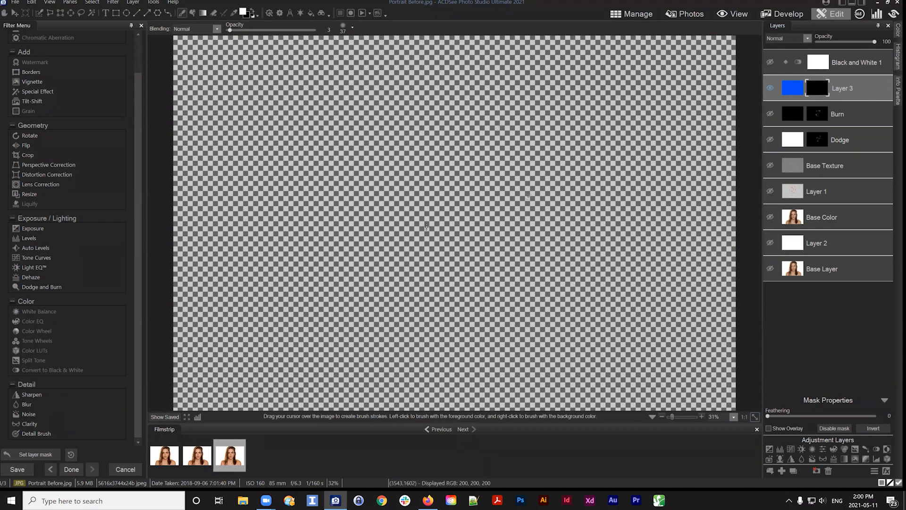
{"action": "scroll", "coordinate": [440, 199], "scroll_direction": "up", "scroll_amount": 5}
{"action": "mouse_move", "coordinate": [428, 157]}
{"action": "left_mouse_down"}
{"action": "mouse_move", "coordinate": [431, 229]}
{"action": "mouse_move", "coordinate": [446, 230]}
{"action": "mouse_move", "coordinate": [425, 155]}
{"action": "mouse_move", "coordinate": [421, 197]}
{"action": "mouse_move", "coordinate": [448, 251]}
{"action": "left_mouse_up"}
{"action": "mouse_move", "coordinate": [503, 148]}
{"action": "left_mouse_down"}
{"action": "mouse_move", "coordinate": [494, 250]}
{"action": "mouse_move", "coordinate": [514, 185]}
{"action": "mouse_move", "coordinate": [433, 144]}
{"action": "mouse_move", "coordinate": [424, 234]}
{"action": "mouse_move", "coordinate": [401, 184]}
{"action": "mouse_move", "coordinate": [432, 270]}
{"action": "mouse_move", "coordinate": [489, 252]}
{"action": "mouse_move", "coordinate": [391, 309]}
{"action": "mouse_move", "coordinate": [443, 264]}
{"action": "mouse_move", "coordinate": [415, 141]}
{"action": "mouse_move", "coordinate": [403, 141]}
{"action": "mouse_move", "coordinate": [394, 203]}
{"action": "mouse_move", "coordinate": [497, 272]}
{"action": "left_mouse_up"}
{"action": "mouse_move", "coordinate": [525, 141]}
{"action": "left_mouse_down"}
{"action": "mouse_move", "coordinate": [495, 258]}
{"action": "mouse_move", "coordinate": [503, 249]}
{"action": "mouse_move", "coordinate": [479, 270]}
{"action": "left_mouse_up"}
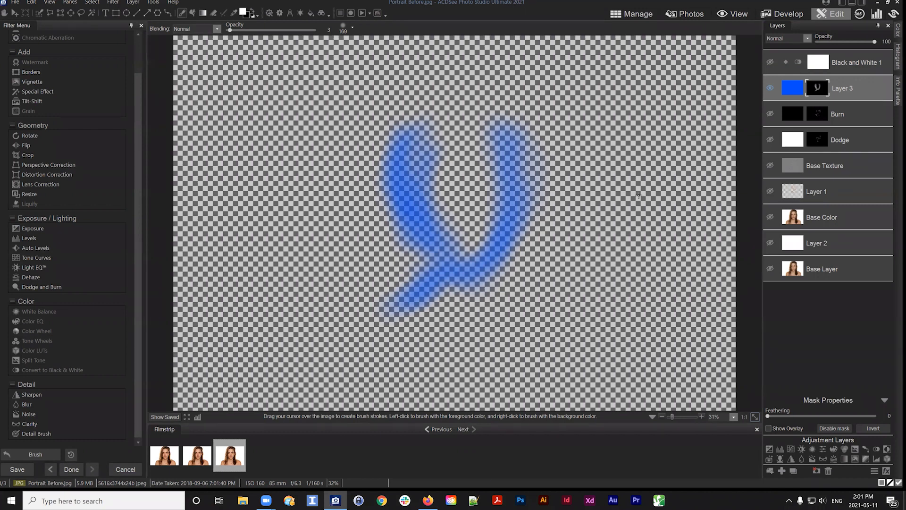
{"action": "mouse_move", "coordinate": [369, 227]}
{"action": "left_mouse_down"}
{"action": "mouse_move", "coordinate": [399, 199]}
{"action": "mouse_move", "coordinate": [345, 228]}
{"action": "mouse_move", "coordinate": [396, 194]}
{"action": "mouse_move", "coordinate": [407, 116]}
{"action": "mouse_move", "coordinate": [392, 192]}
{"action": "mouse_move", "coordinate": [389, 148]}
{"action": "mouse_move", "coordinate": [391, 169]}
{"action": "left_mouse_up"}
Paint over part of the blue strokes on Layer 3's mask to fade them
{"action": "left_click", "coordinate": [795, 89]}
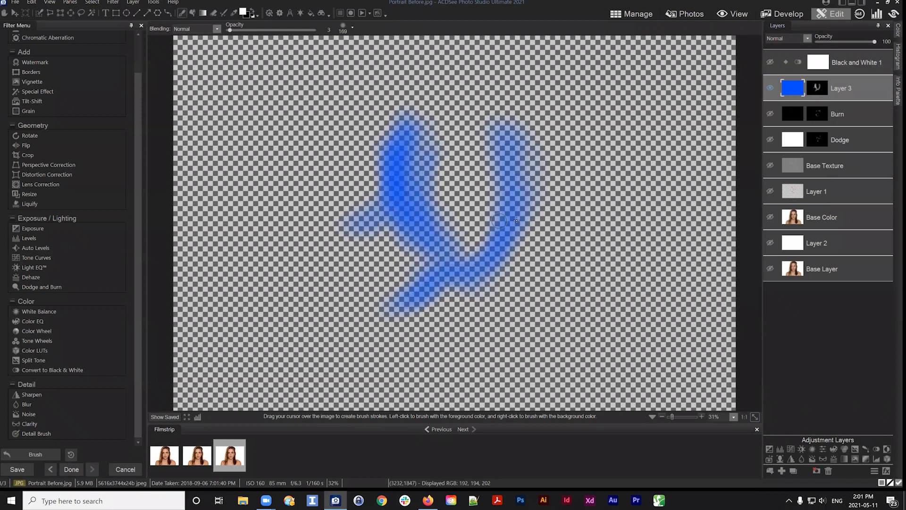
{"action": "left_click", "coordinate": [817, 88]}
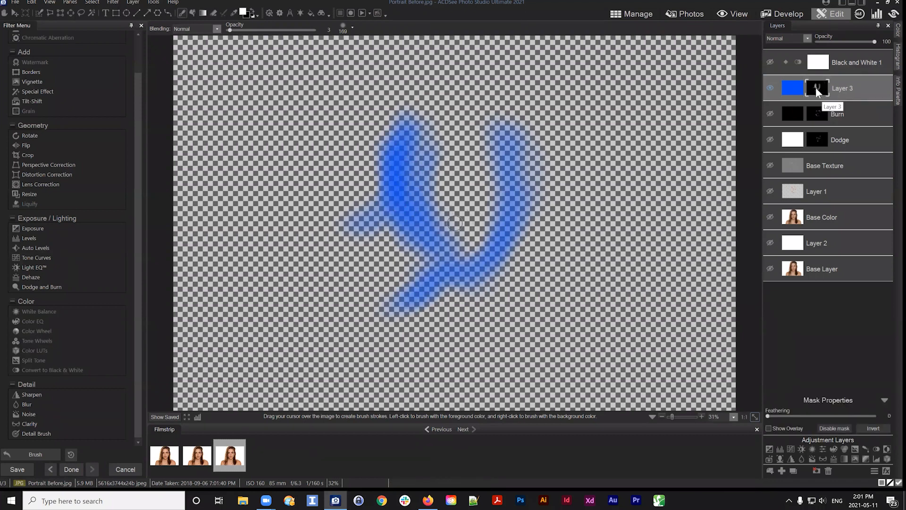
{"action": "mouse_move", "coordinate": [469, 248]}
{"action": "left_mouse_down"}
{"action": "mouse_move", "coordinate": [482, 231]}
{"action": "mouse_move", "coordinate": [460, 236]}
{"action": "left_mouse_up"}
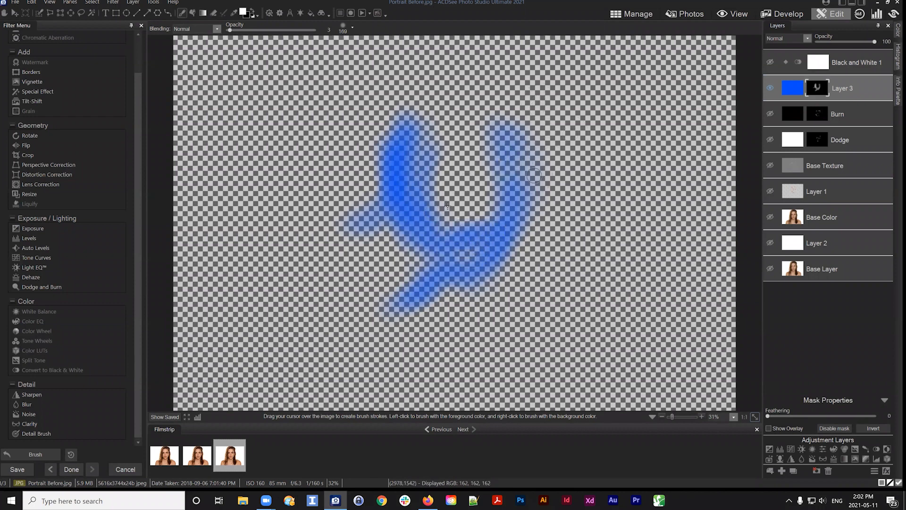
{"action": "mouse_move", "coordinate": [465, 245]}
{"action": "left_mouse_down"}
{"action": "mouse_move", "coordinate": [506, 224]}
{"action": "mouse_move", "coordinate": [393, 303]}
{"action": "mouse_move", "coordinate": [407, 307]}
{"action": "mouse_move", "coordinate": [461, 276]}
{"action": "mouse_move", "coordinate": [429, 274]}
{"action": "mouse_move", "coordinate": [399, 154]}
{"action": "mouse_move", "coordinate": [386, 192]}
{"action": "mouse_move", "coordinate": [391, 246]}
{"action": "mouse_move", "coordinate": [394, 201]}
{"action": "mouse_move", "coordinate": [386, 236]}
{"action": "mouse_move", "coordinate": [403, 216]}
{"action": "mouse_move", "coordinate": [397, 146]}
{"action": "mouse_move", "coordinate": [409, 203]}
{"action": "mouse_move", "coordinate": [449, 250]}
{"action": "mouse_move", "coordinate": [452, 229]}
{"action": "mouse_move", "coordinate": [478, 264]}
{"action": "mouse_move", "coordinate": [526, 254]}
{"action": "mouse_move", "coordinate": [522, 218]}
{"action": "left_mouse_up"}
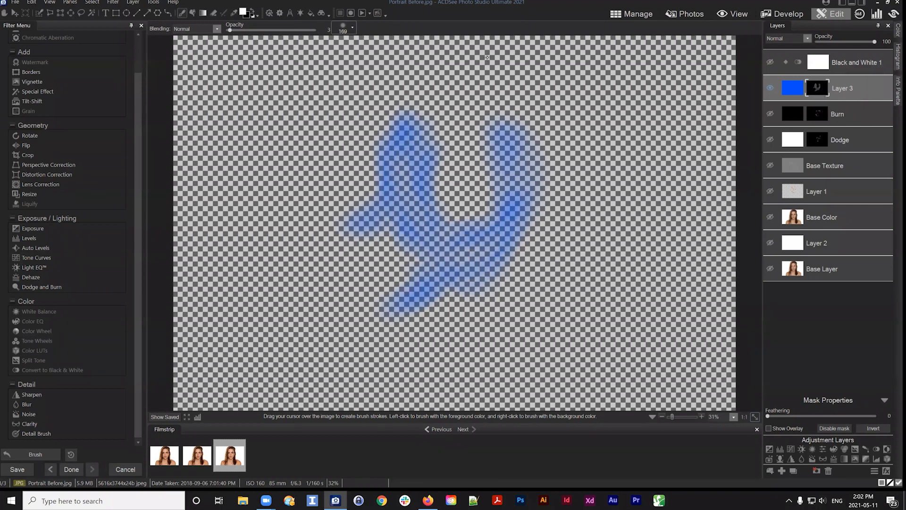
Set the brush opacity to 100 and paint across Layer 3's mask to hide the blue again
{"action": "left_click_drag", "start_coordinate": [230, 30], "coordinate": [315, 30]}
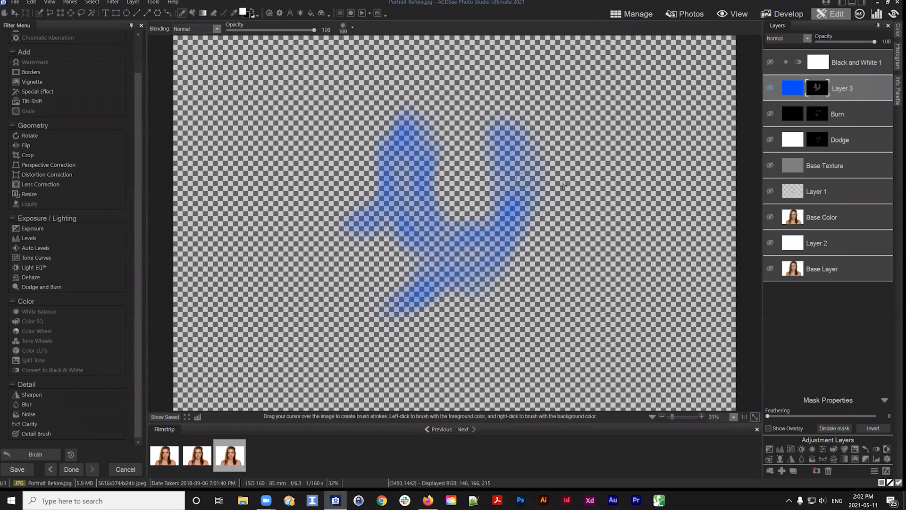
{"action": "mouse_move", "coordinate": [538, 227]}
{"action": "left_mouse_down"}
{"action": "mouse_move", "coordinate": [505, 265]}
{"action": "mouse_move", "coordinate": [505, 175]}
{"action": "mouse_move", "coordinate": [353, 162]}
{"action": "mouse_move", "coordinate": [529, 184]}
{"action": "mouse_move", "coordinate": [425, 245]}
{"action": "mouse_move", "coordinate": [481, 286]}
{"action": "mouse_move", "coordinate": [359, 191]}
{"action": "mouse_move", "coordinate": [391, 193]}
{"action": "mouse_move", "coordinate": [378, 243]}
{"action": "left_mouse_up"}
Inspect the blend modes of the Burn, Dodge and Layer 3 layers
{"action": "left_click", "coordinate": [853, 108]}
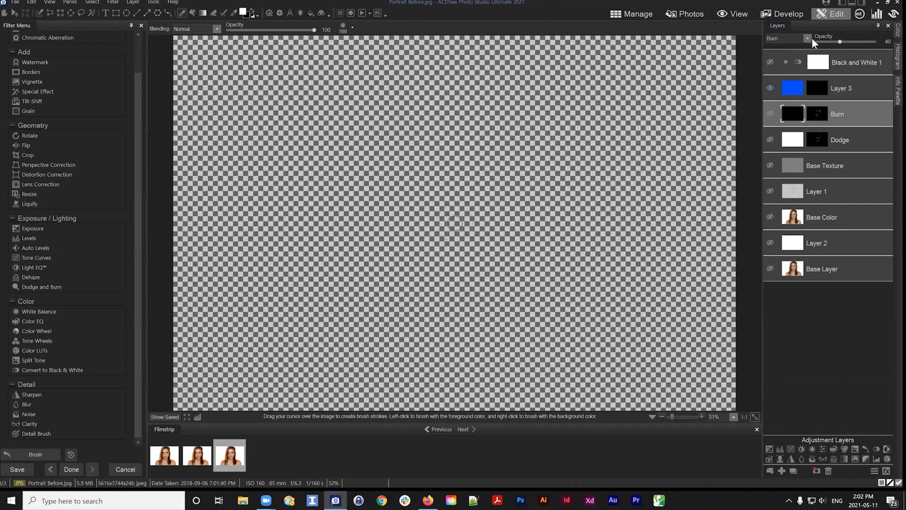
{"action": "left_click", "coordinate": [807, 38]}
{"action": "left_click", "coordinate": [806, 38]}
{"action": "left_click", "coordinate": [851, 141]}
{"action": "left_click", "coordinate": [806, 37]}
{"action": "left_click", "coordinate": [851, 152]}
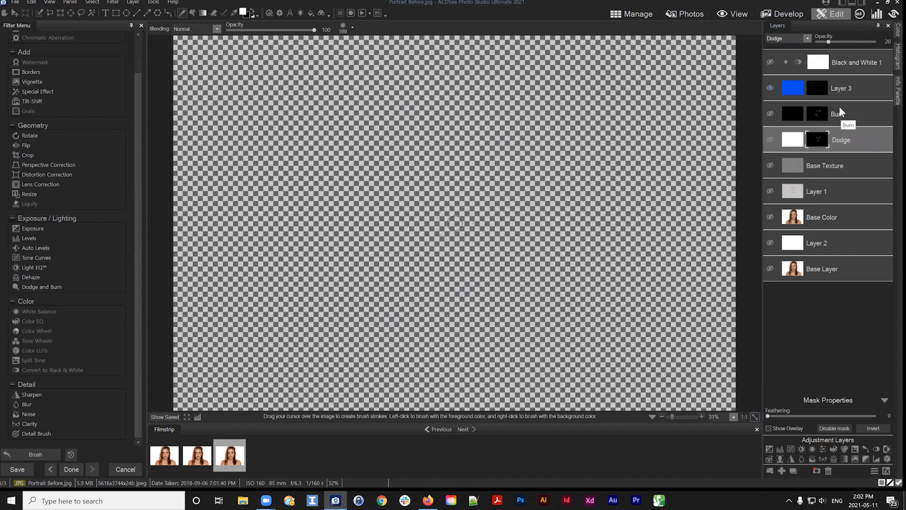
{"action": "left_click", "coordinate": [860, 87]}
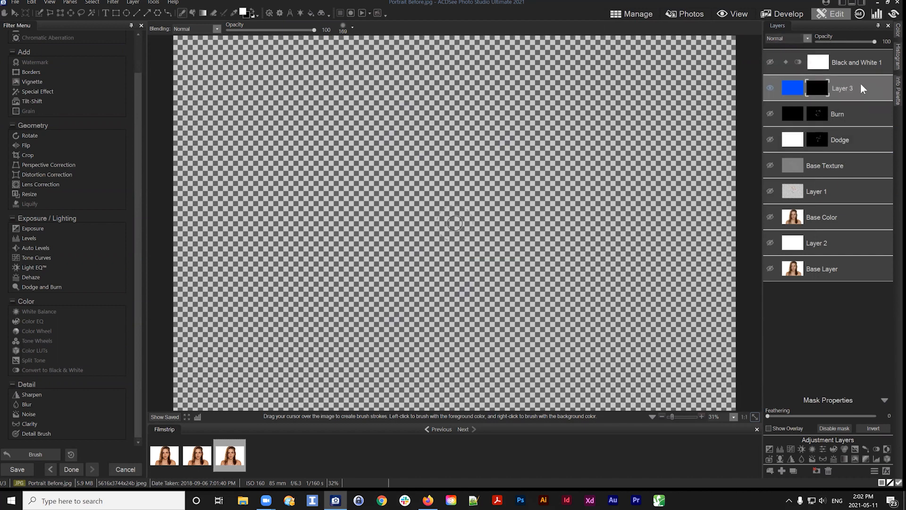
{"action": "left_click", "coordinate": [800, 38]}
{"action": "left_click", "coordinate": [800, 39]}
Hide Layer 3 and show all the other layers again
{"action": "left_click", "coordinate": [769, 88]}
{"action": "left_click", "coordinate": [770, 113]}
{"action": "left_click", "coordinate": [771, 140]}
{"action": "left_click", "coordinate": [770, 165]}
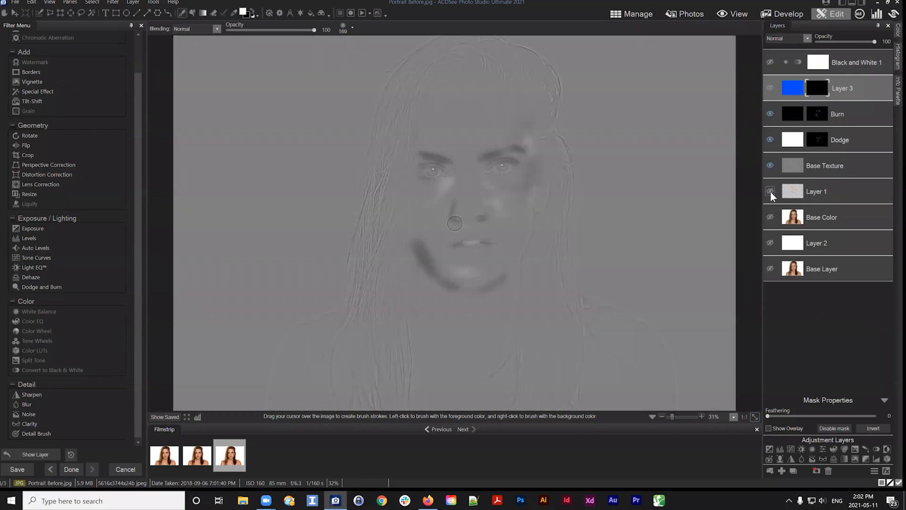
{"action": "left_click", "coordinate": [771, 191]}
{"action": "left_click", "coordinate": [770, 217]}
{"action": "left_click", "coordinate": [770, 242]}
{"action": "left_click", "coordinate": [770, 269]}
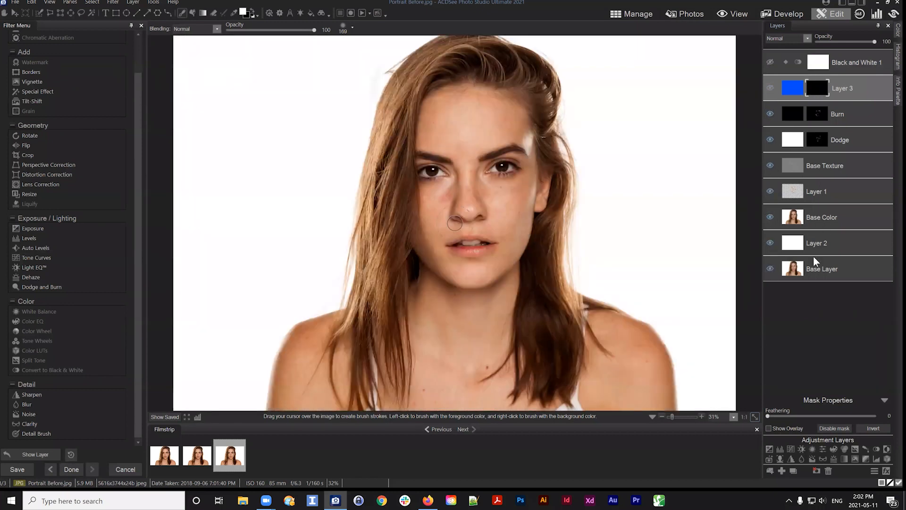
Try the Multiply blend mode on the Burn layer, comparing it with the Burn mode
{"action": "left_click", "coordinate": [826, 217]}
{"action": "left_click", "coordinate": [859, 88]}
{"action": "left_click", "coordinate": [849, 114]}
{"action": "left_click", "coordinate": [786, 38]}
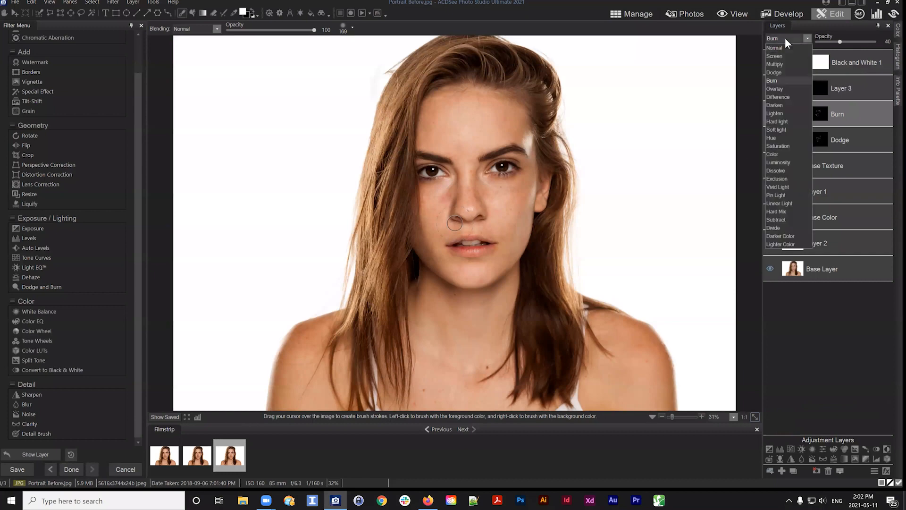
{"action": "left_click", "coordinate": [774, 62]}
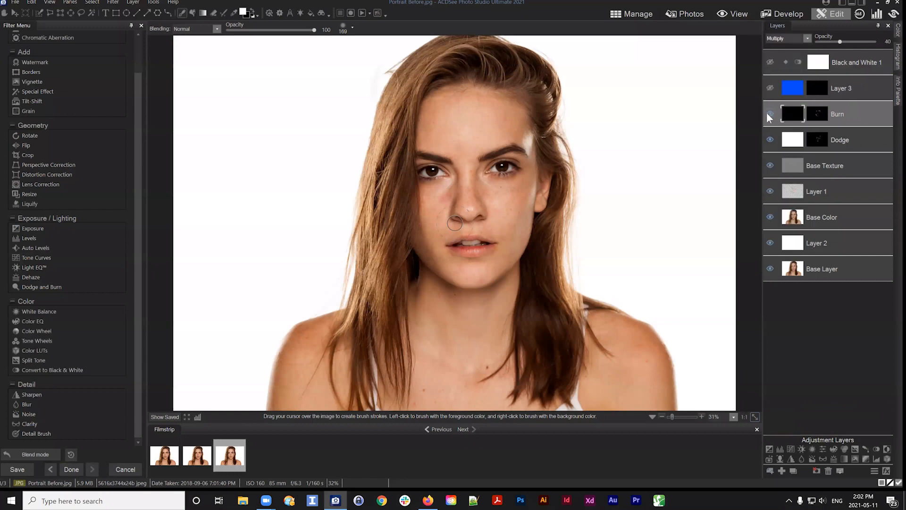
{"action": "left_click", "coordinate": [785, 38]}
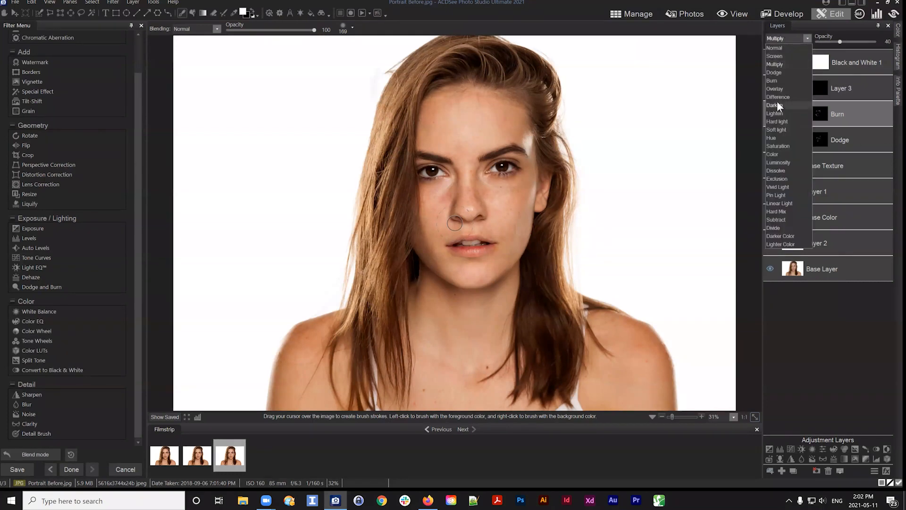
{"action": "left_click", "coordinate": [775, 81]}
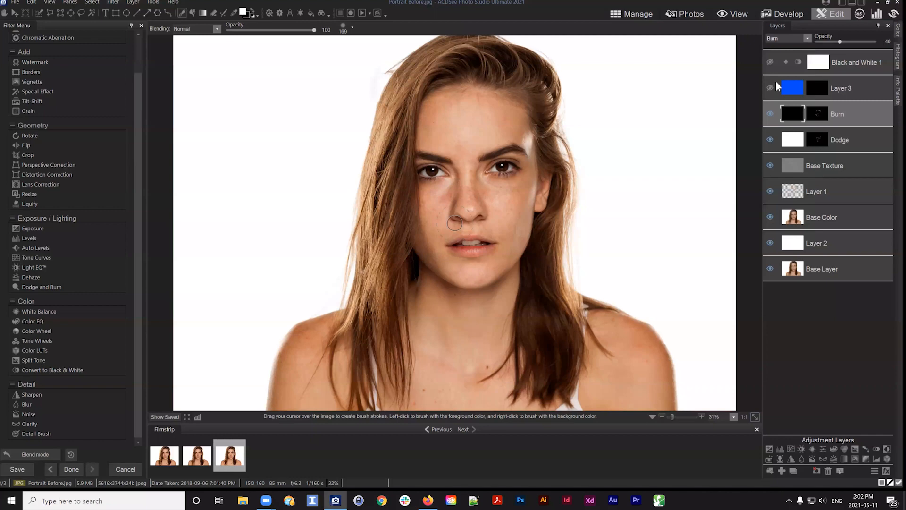
{"action": "left_click", "coordinate": [166, 418]}
{"action": "left_click", "coordinate": [788, 36]}
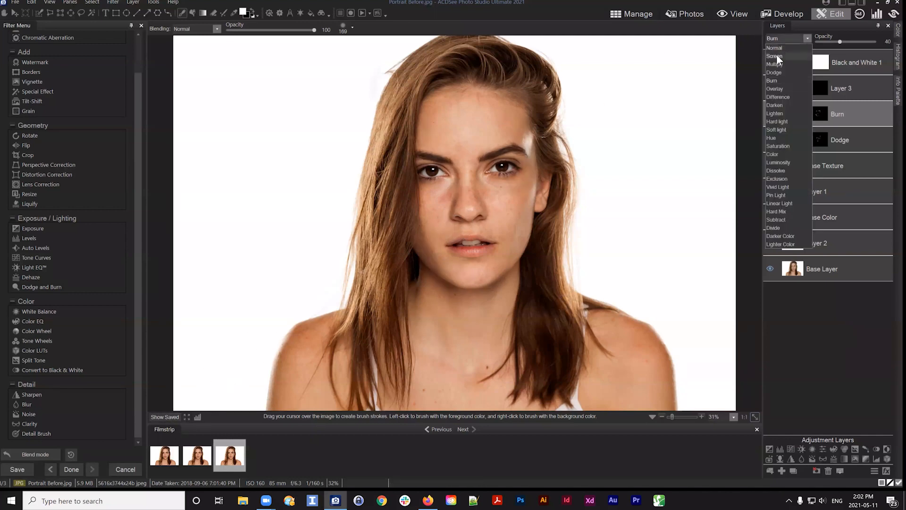
{"action": "left_click", "coordinate": [778, 64]}
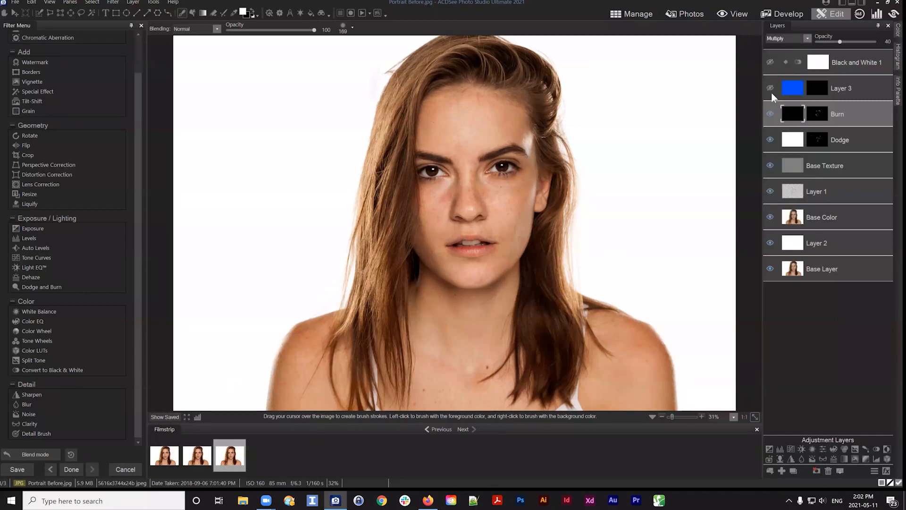
Raise the Burn layer's opacity to 100 and set its blend mode back to Burn
{"action": "left_click", "coordinate": [792, 38]}
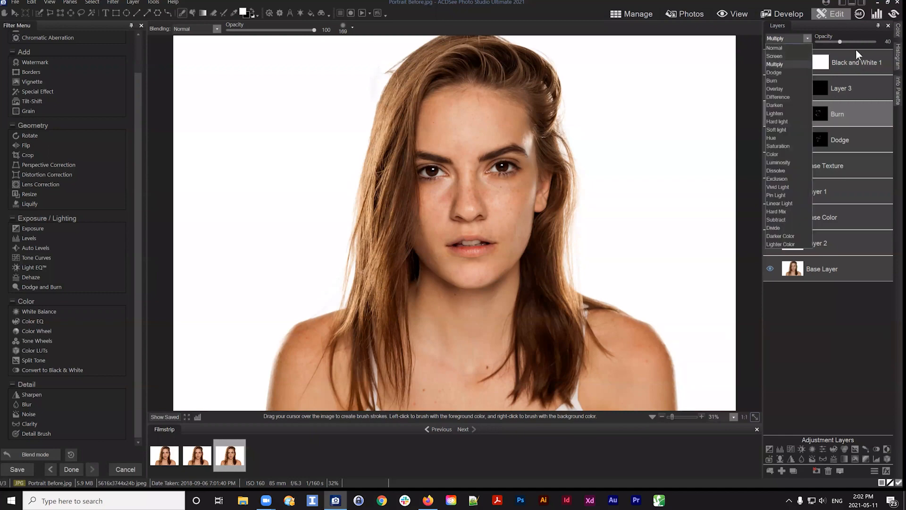
{"action": "left_click", "coordinate": [857, 49]}
{"action": "left_click_drag", "start_coordinate": [842, 41], "coordinate": [876, 42]}
{"action": "left_click", "coordinate": [784, 38]}
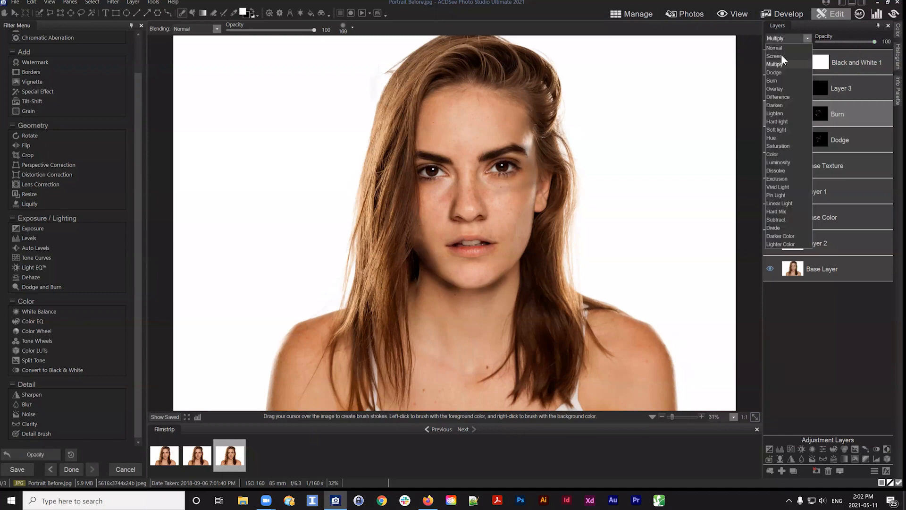
{"action": "left_click", "coordinate": [777, 78]}
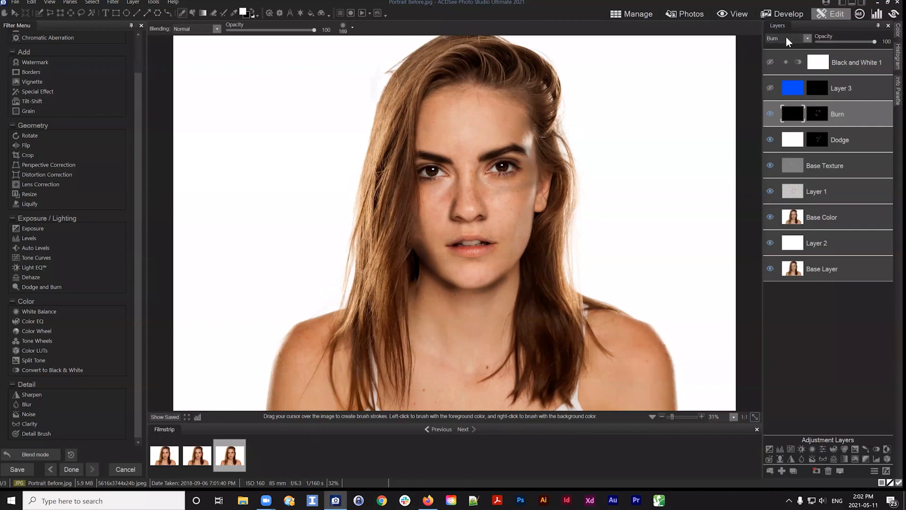
Set the Burn layer's blend mode to Multiply and its opacity to 25
{"action": "left_click", "coordinate": [786, 37]}
{"action": "left_click", "coordinate": [776, 62]}
{"action": "left_click", "coordinate": [834, 42]}
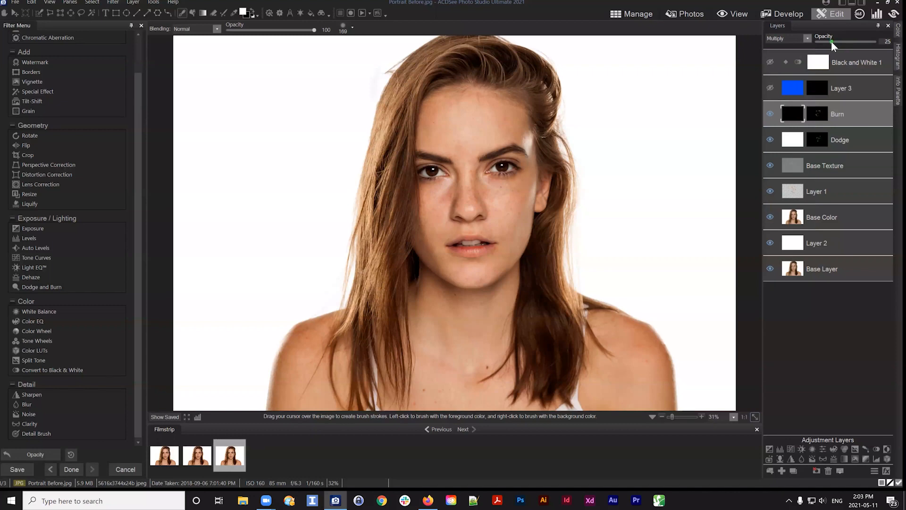
{"action": "left_click", "coordinate": [797, 39]}
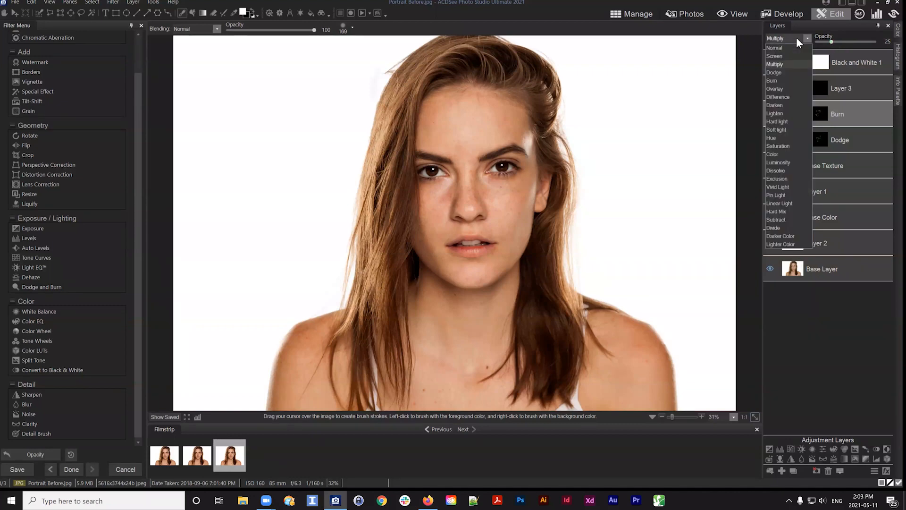
{"action": "left_click", "coordinate": [797, 37]}
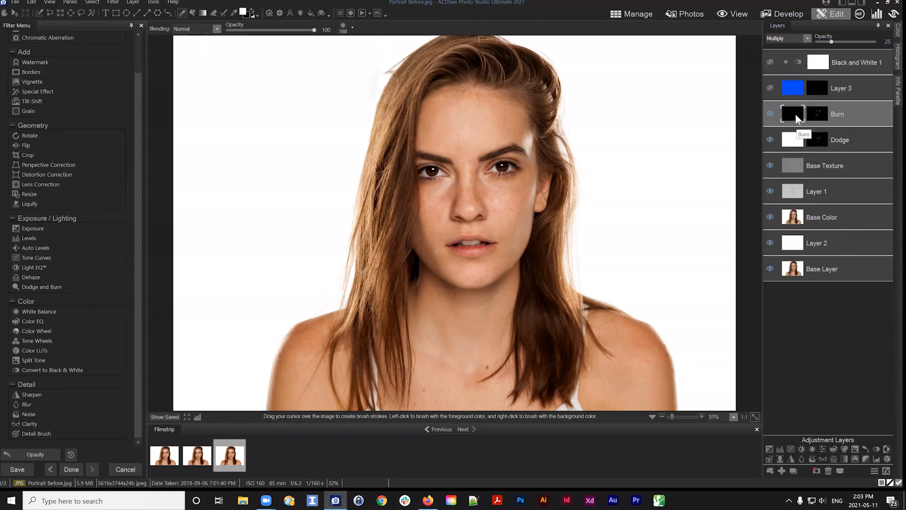
Add a new blank layer above Layer 3
{"action": "left_click", "coordinate": [852, 84]}
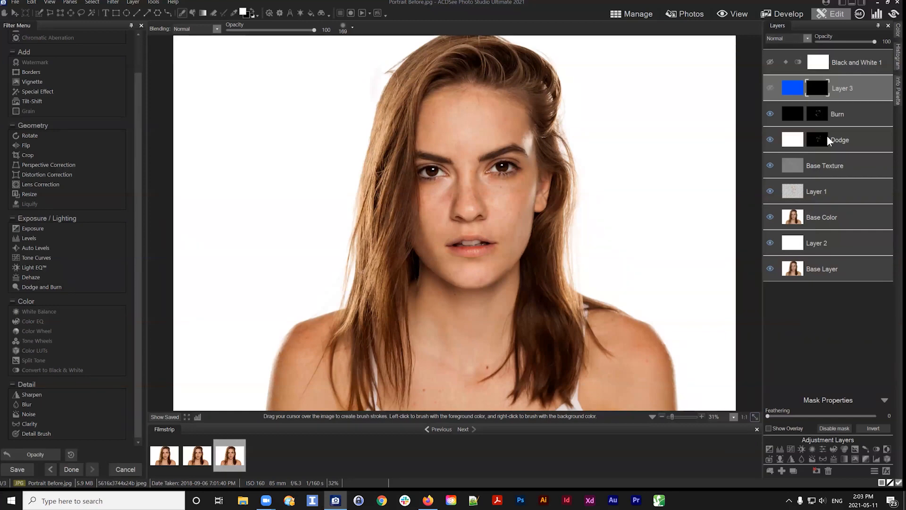
{"action": "left_click_drag", "start_coordinate": [854, 90], "coordinate": [854, 90]}
{"action": "left_click", "coordinate": [780, 470]}
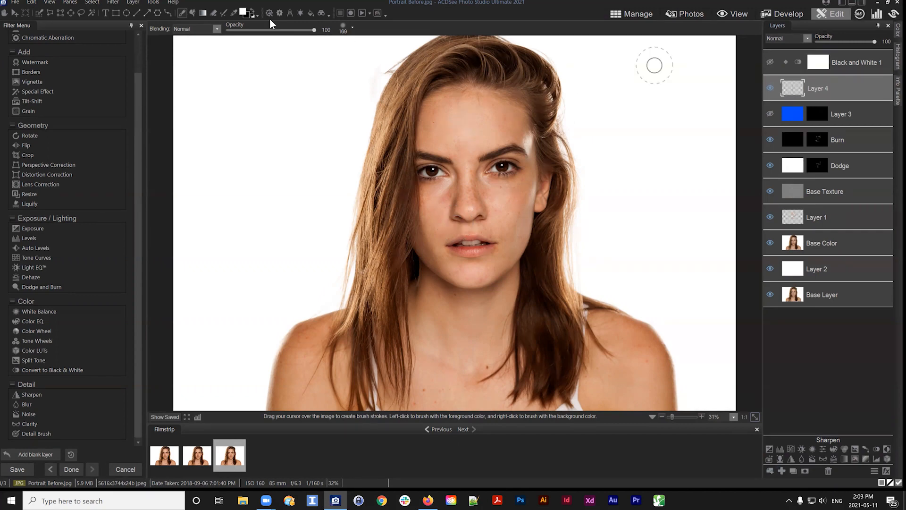
Set the foreground colour to cyan
{"action": "left_click", "coordinate": [244, 13]}
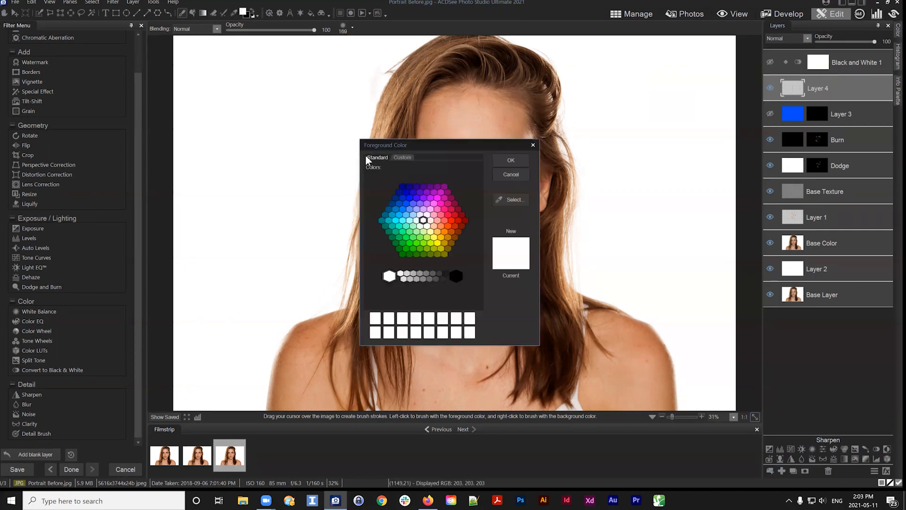
{"action": "left_click", "coordinate": [394, 221]}
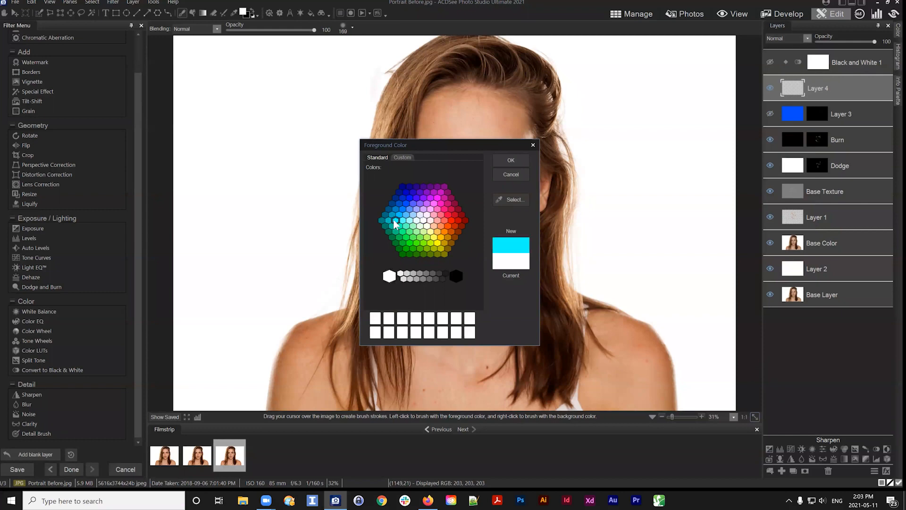
{"action": "left_click", "coordinate": [509, 160]}
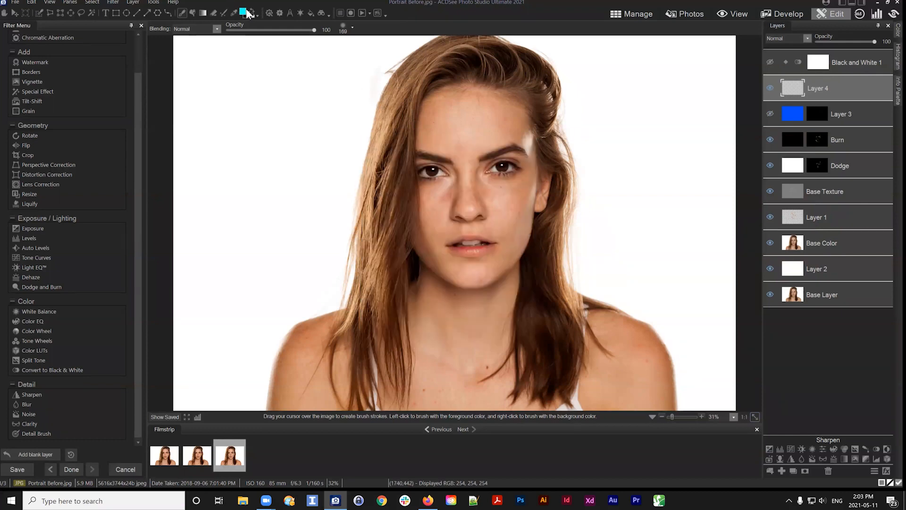
Fill Layer 4 with cyan using the Fill tool and add a layer mask to it
{"action": "left_click", "coordinate": [192, 14]}
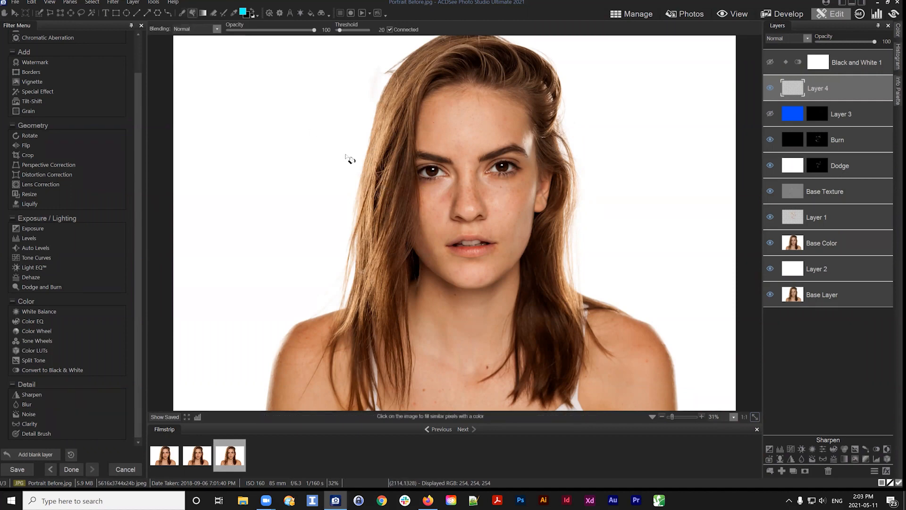
{"action": "left_click", "coordinate": [328, 182]}
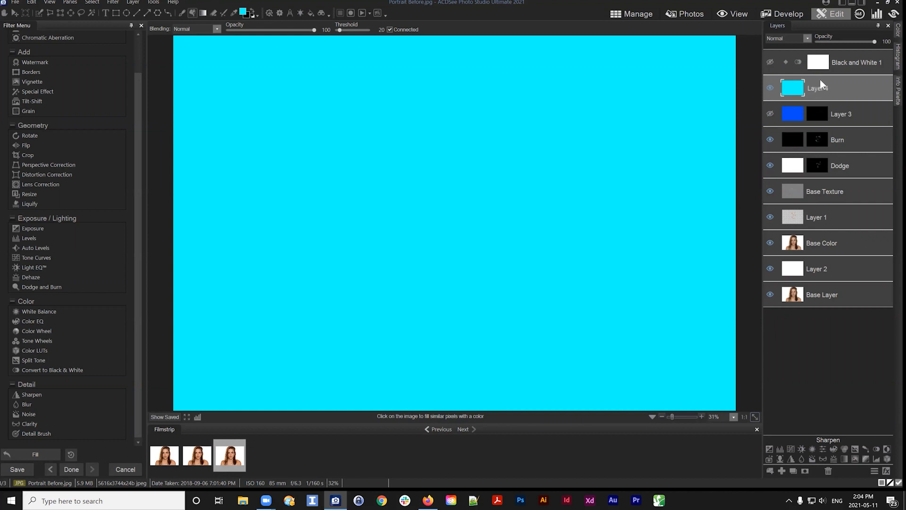
{"action": "left_click", "coordinate": [805, 470]}
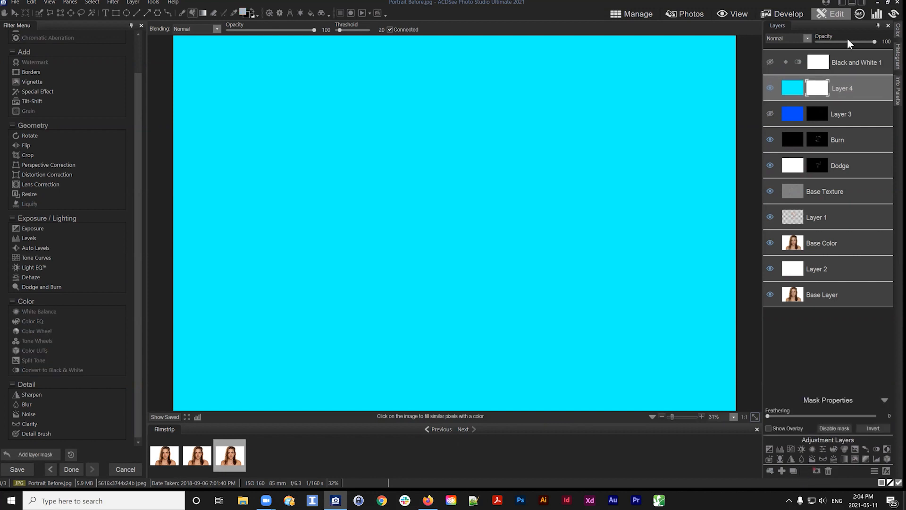
Delete Layer 3
{"action": "left_click", "coordinate": [795, 85]}
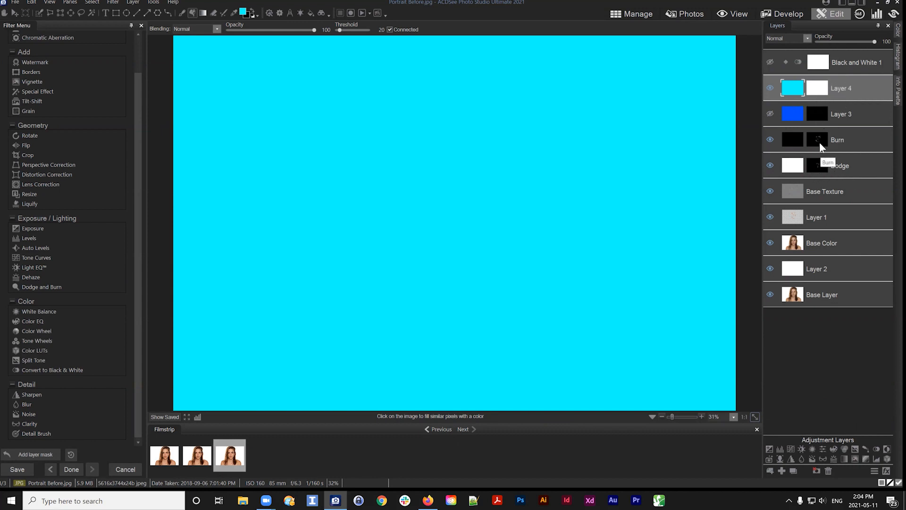
{"action": "left_click", "coordinate": [817, 115]}
{"action": "left_click", "coordinate": [856, 113]}
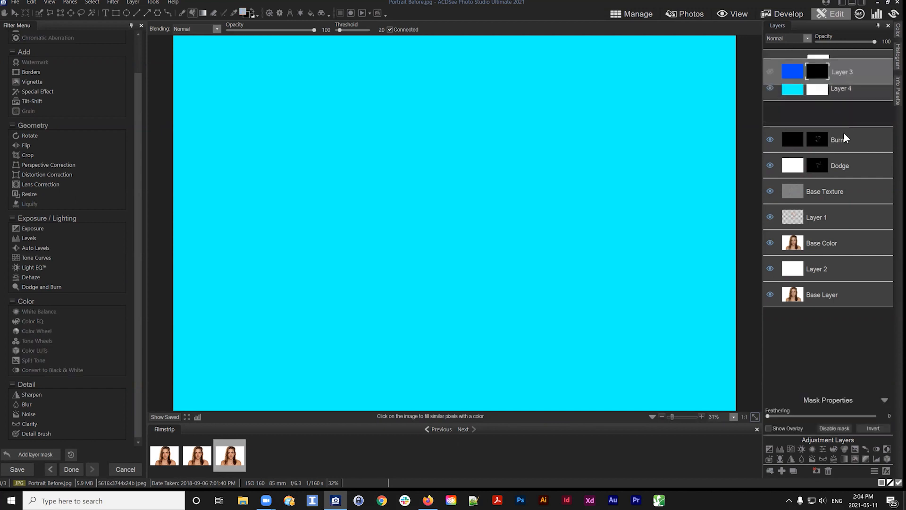
{"action": "key", "text": "Delete"}
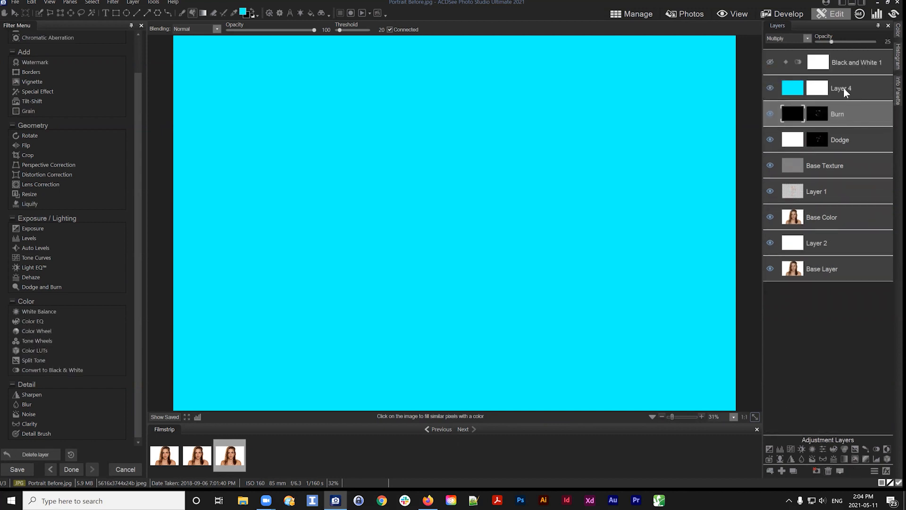
Delete the cyan Layer 4
{"action": "left_click", "coordinate": [843, 87]}
{"action": "left_click", "coordinate": [819, 65]}
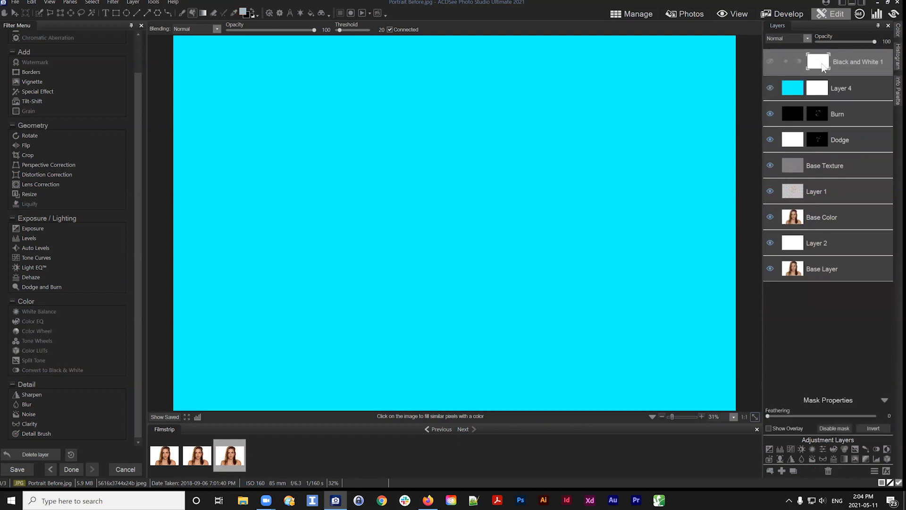
{"action": "left_click", "coordinate": [845, 87]}
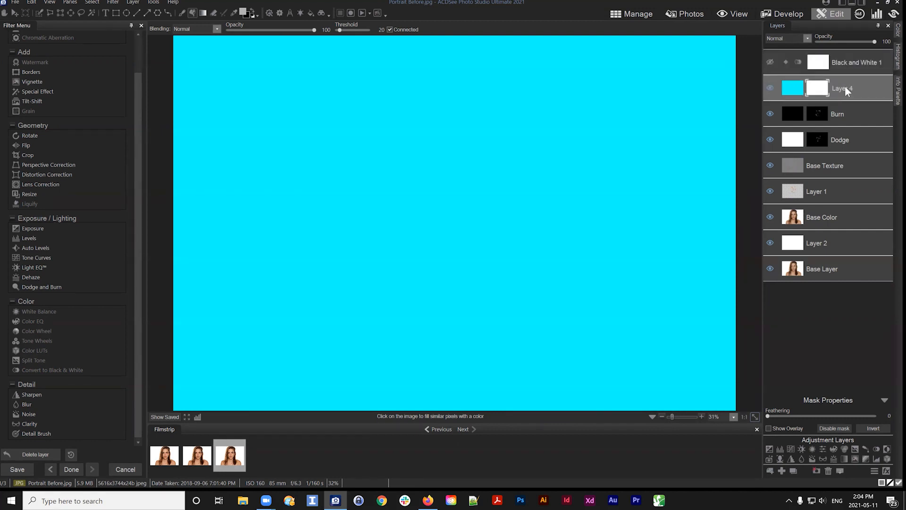
{"action": "left_click", "coordinate": [827, 470]}
Show the Black and White 1 layer and brush black onto its mask to restore colour on the left of the face
{"action": "left_click", "coordinate": [821, 68]}
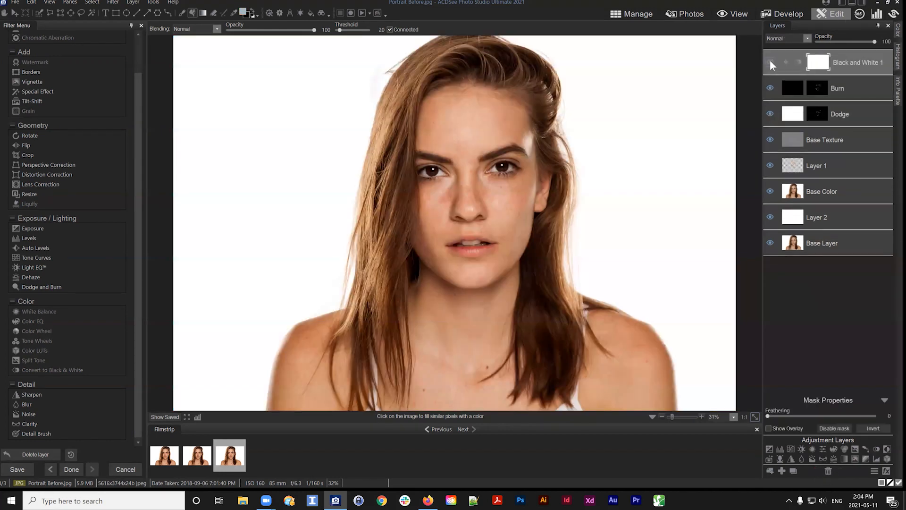
{"action": "left_click", "coordinate": [770, 62]}
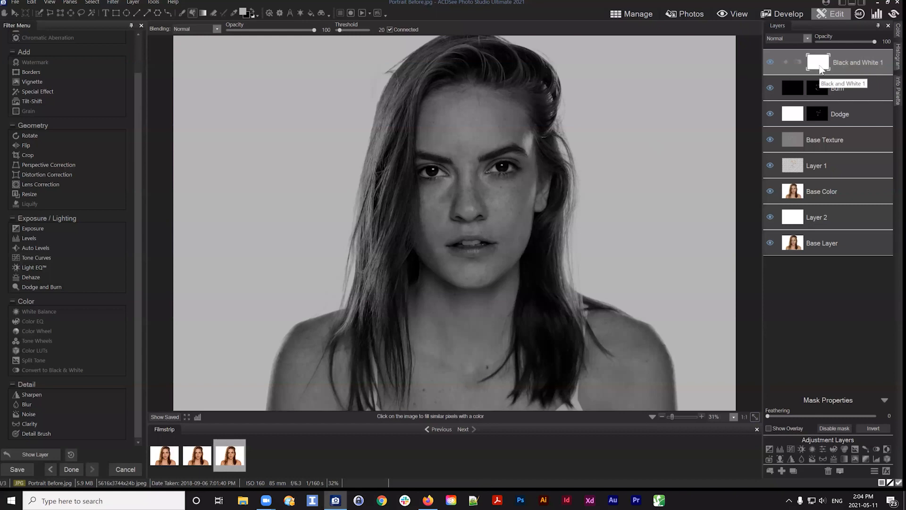
{"action": "left_click", "coordinate": [253, 9]}
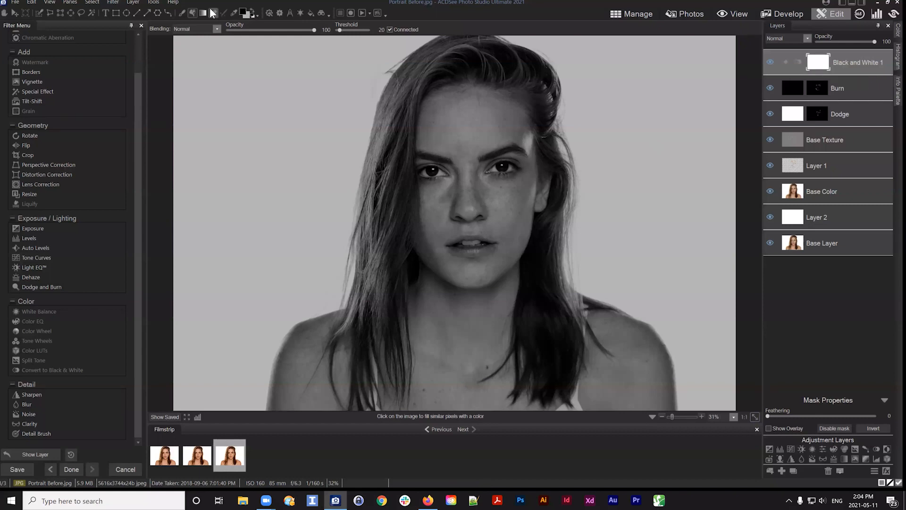
{"action": "left_click", "coordinate": [184, 13]}
{"action": "left_click_drag", "start_coordinate": [418, 89], "coordinate": [414, 235]}
{"action": "left_click_drag", "start_coordinate": [449, 272], "coordinate": [524, 317]}
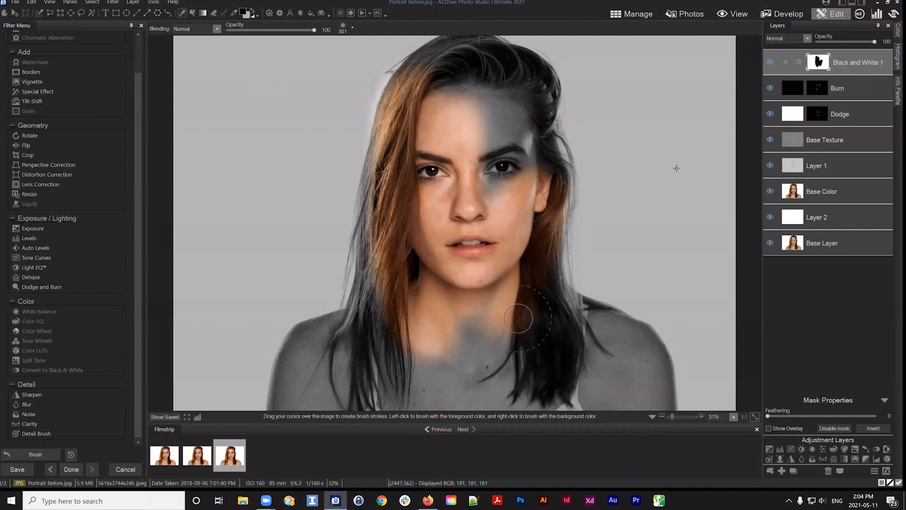
Review the Black and White 1 layer's settings, then hide that layer
{"action": "left_click_drag", "start_coordinate": [859, 64], "coordinate": [853, 61]}
{"action": "left_click", "coordinate": [851, 61]}
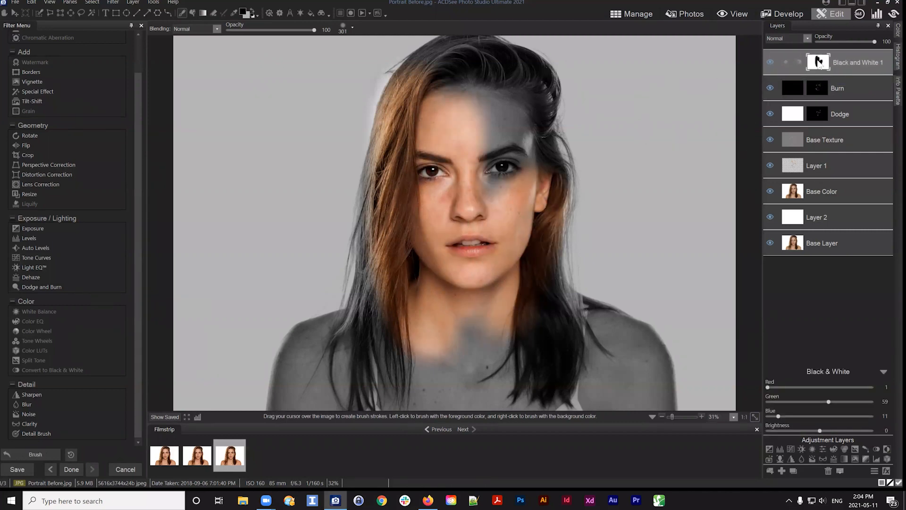
{"action": "left_click", "coordinate": [818, 65]}
{"action": "left_click", "coordinate": [818, 65]}
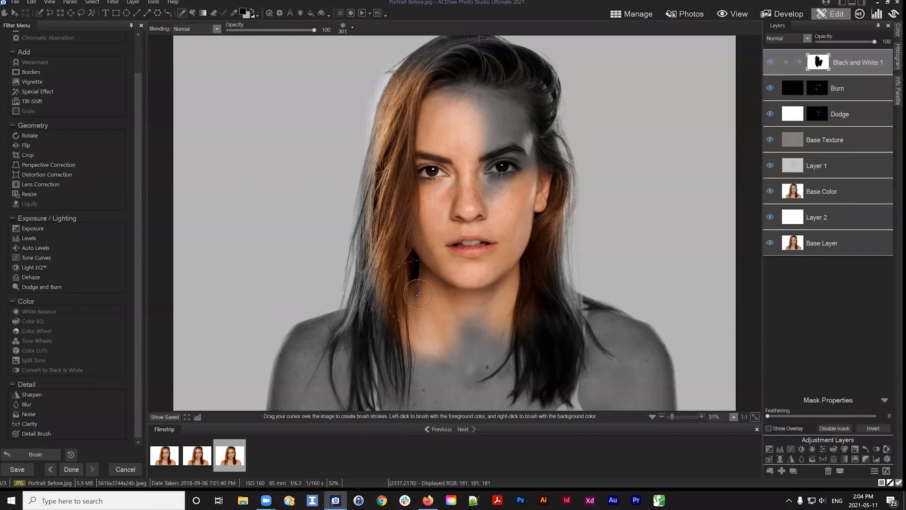
{"action": "left_click", "coordinate": [845, 64]}
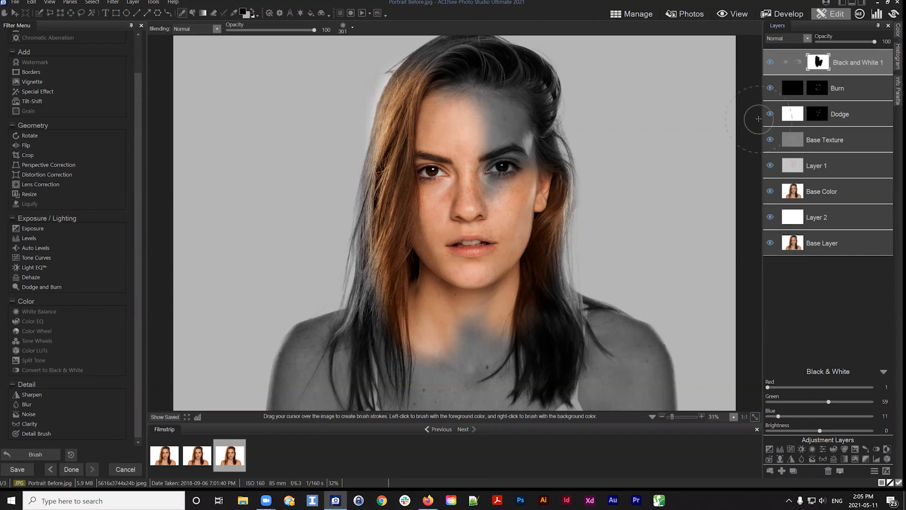
{"action": "left_click", "coordinate": [774, 65]}
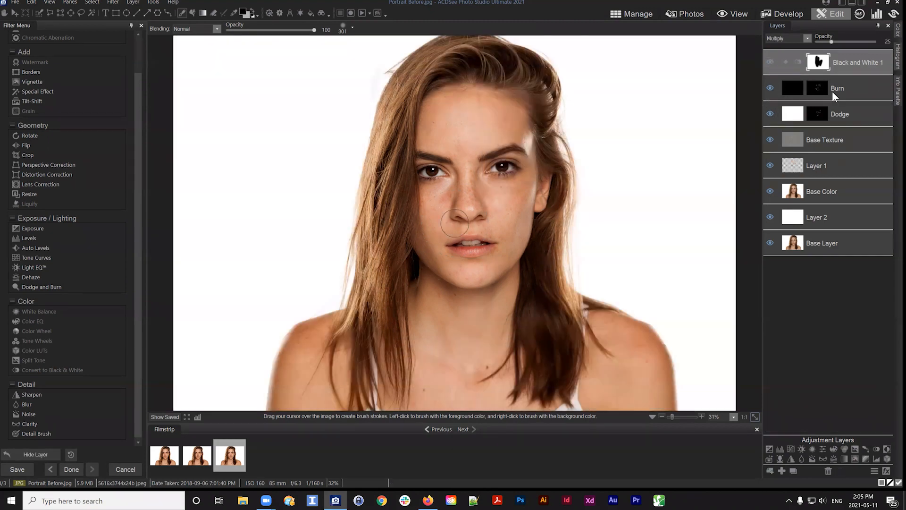
Add a Vibrance adjustment layer above the Black and White 1 layer
{"action": "left_click", "coordinate": [832, 91]}
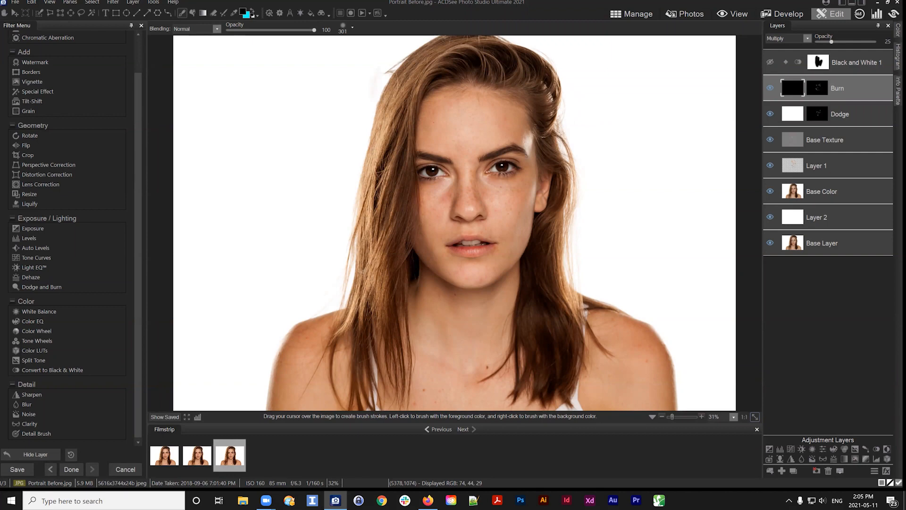
{"action": "left_click", "coordinate": [857, 66]}
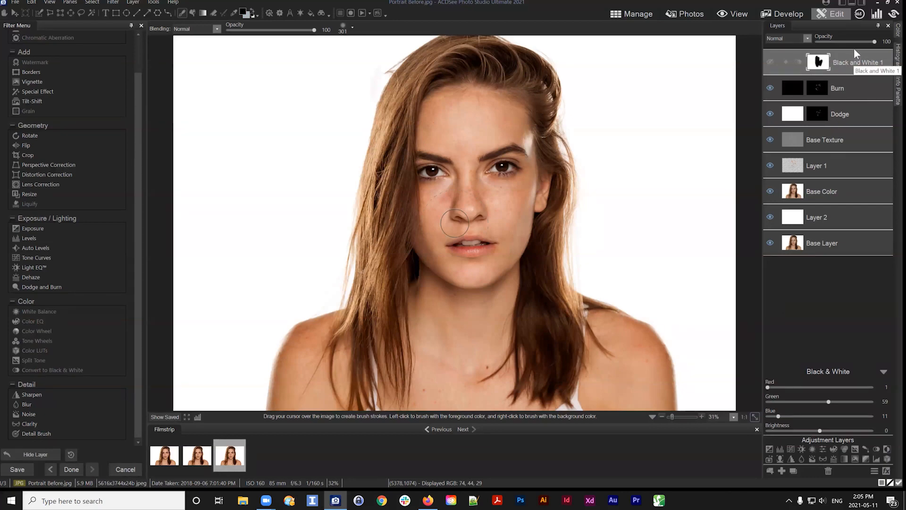
{"action": "left_click", "coordinate": [821, 448]}
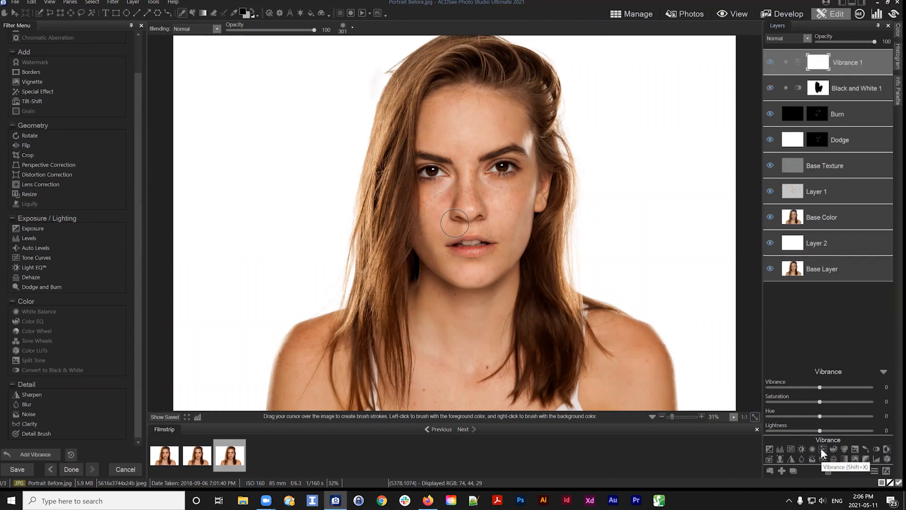
{"action": "mouse_move", "coordinate": [846, 62]}
{"action": "left_mouse_down"}
{"action": "mouse_move", "coordinate": [859, 52]}
{"action": "mouse_move", "coordinate": [859, 72]}
{"action": "mouse_move", "coordinate": [858, 61]}
{"action": "left_mouse_up"}
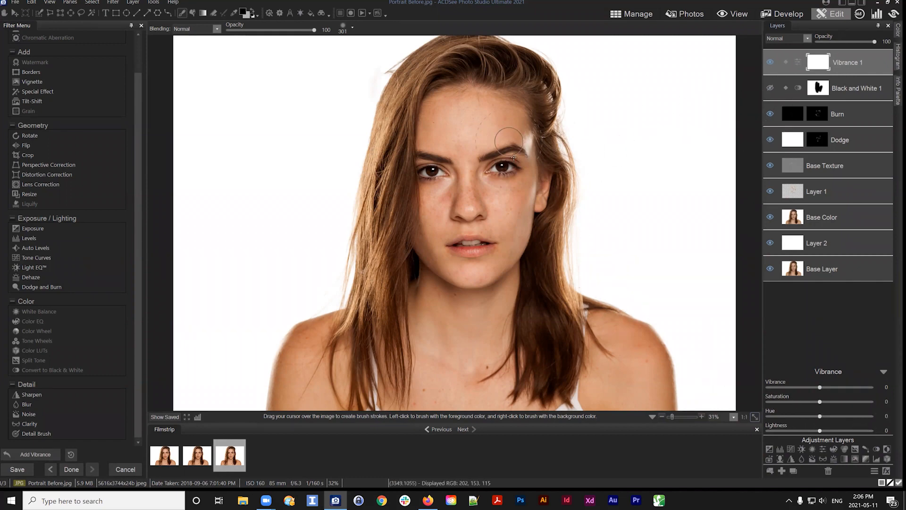
Set the Vibrance 1 layer's Hue to 54
{"action": "scroll", "coordinate": [515, 161], "scroll_direction": "up", "scroll_amount": 1}
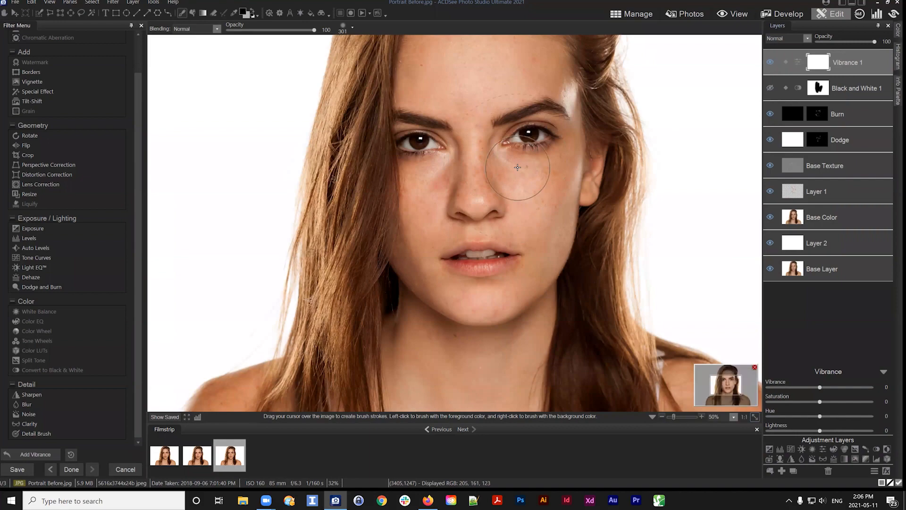
{"action": "scroll", "coordinate": [592, 194], "scroll_direction": "up", "scroll_amount": 1}
{"action": "scroll", "coordinate": [592, 194], "scroll_direction": "up", "scroll_amount": 1}
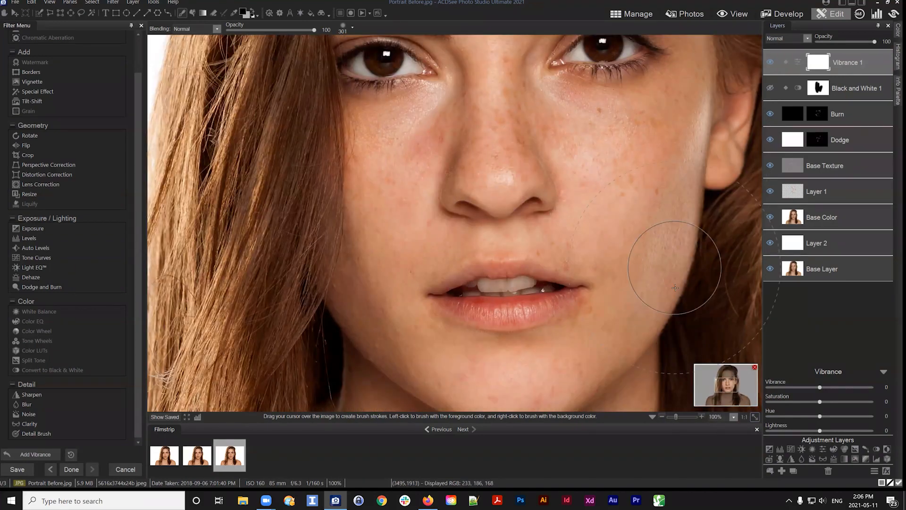
{"action": "left_click_drag", "start_coordinate": [656, 210], "coordinate": [639, 277]}
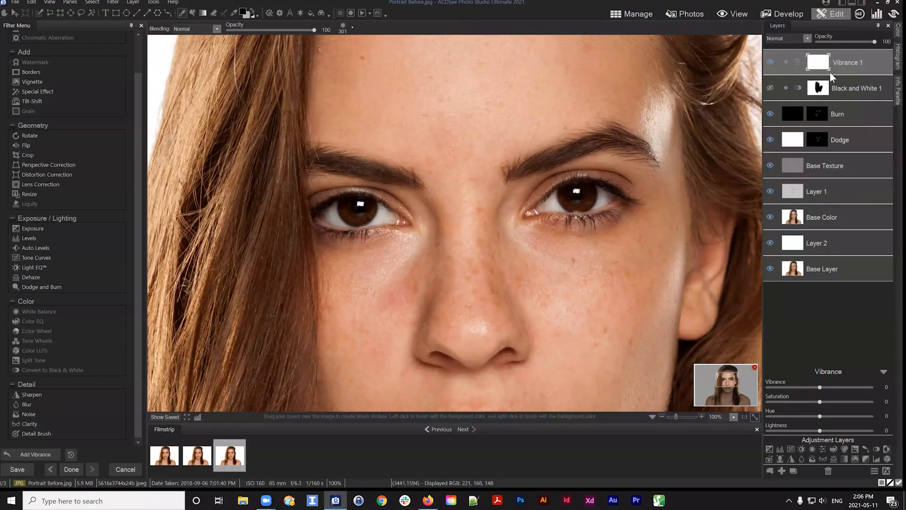
{"action": "left_click_drag", "start_coordinate": [820, 416], "coordinate": [848, 416]}
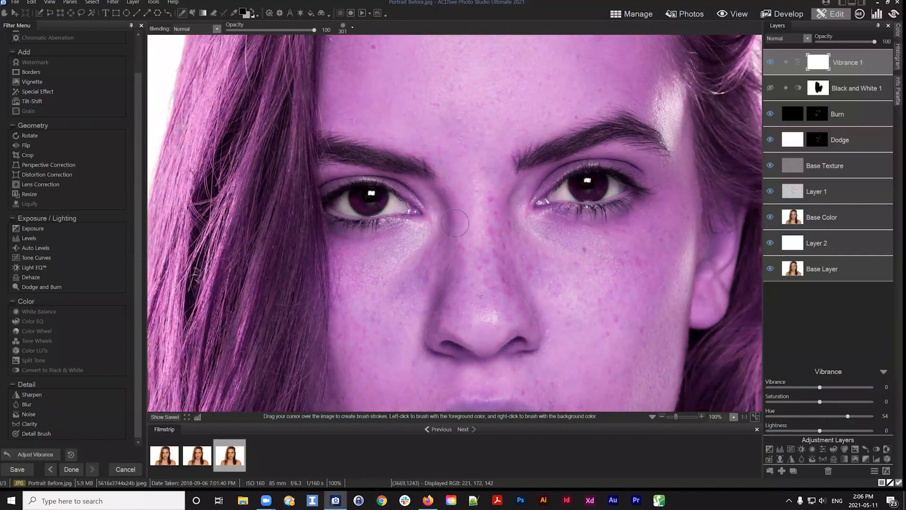
{"action": "left_click", "coordinate": [755, 416]}
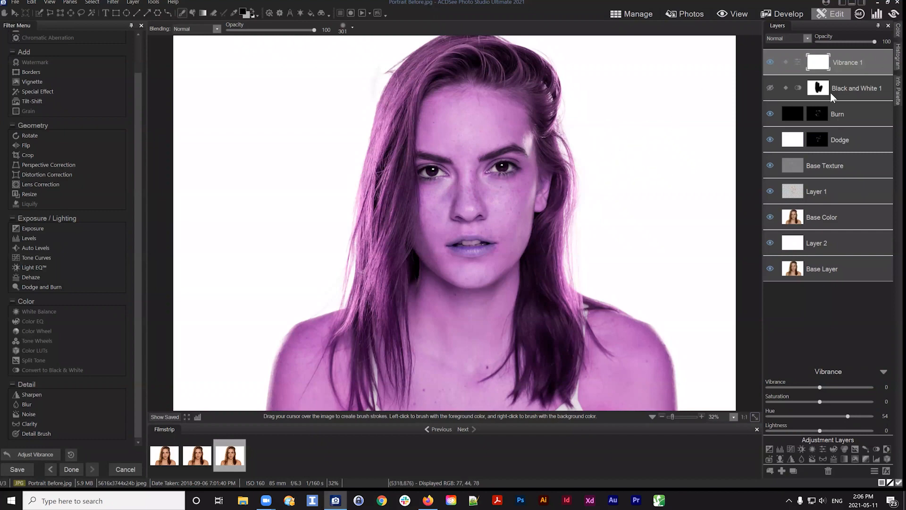
Fill the Vibrance 1 layer's mask with black
{"action": "left_click_drag", "start_coordinate": [818, 61], "coordinate": [819, 68]}
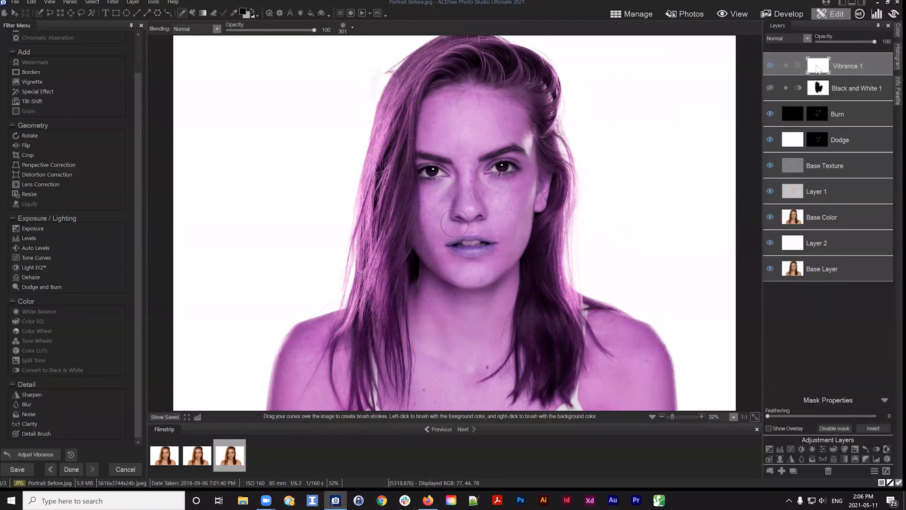
{"action": "right_click", "coordinate": [819, 68]}
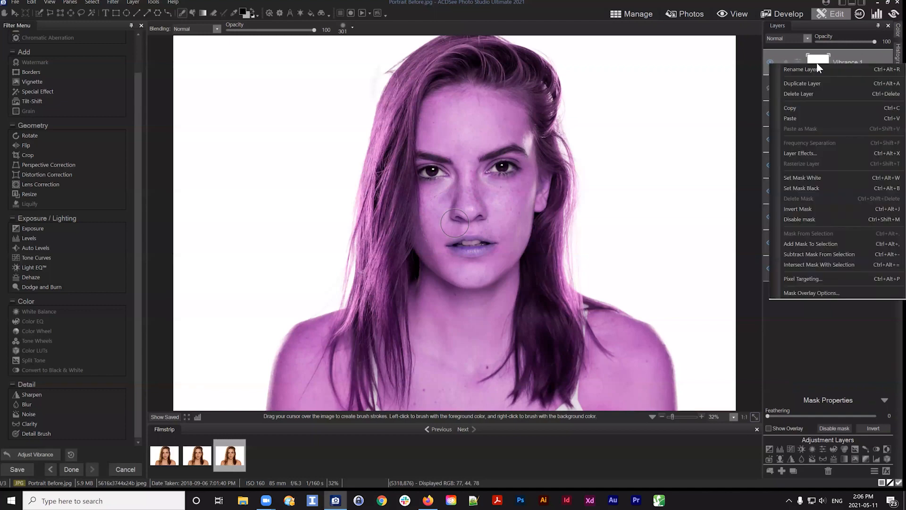
{"action": "left_click", "coordinate": [813, 188]}
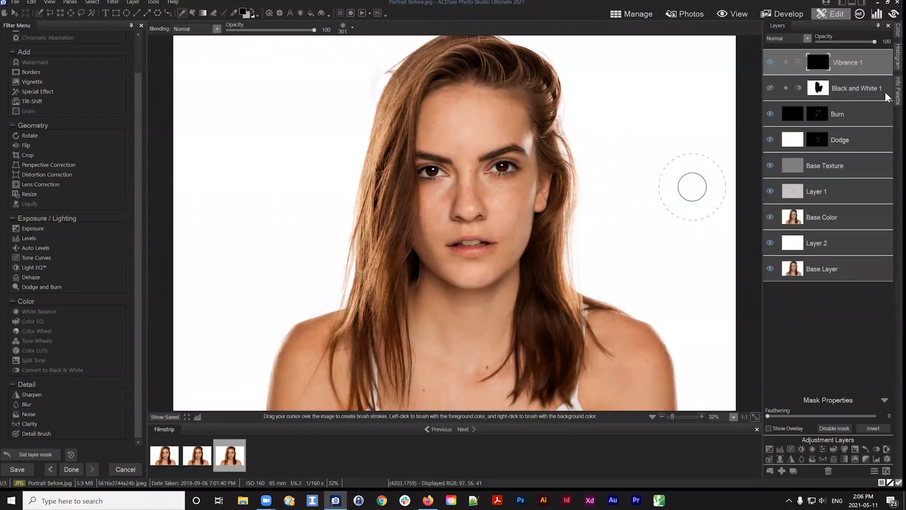
Switch the brush colour to white, set the nib width to 13, and paint the Vibrance 1 mask over the iris of the eye on the right
{"action": "left_click_drag", "start_coordinate": [818, 57], "coordinate": [818, 60]}
{"action": "left_click", "coordinate": [850, 63]}
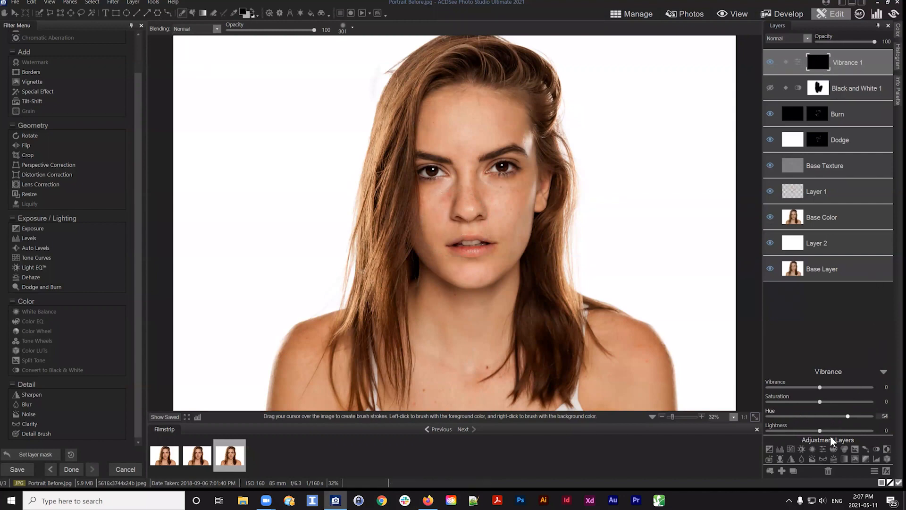
{"action": "left_click", "coordinate": [817, 60]}
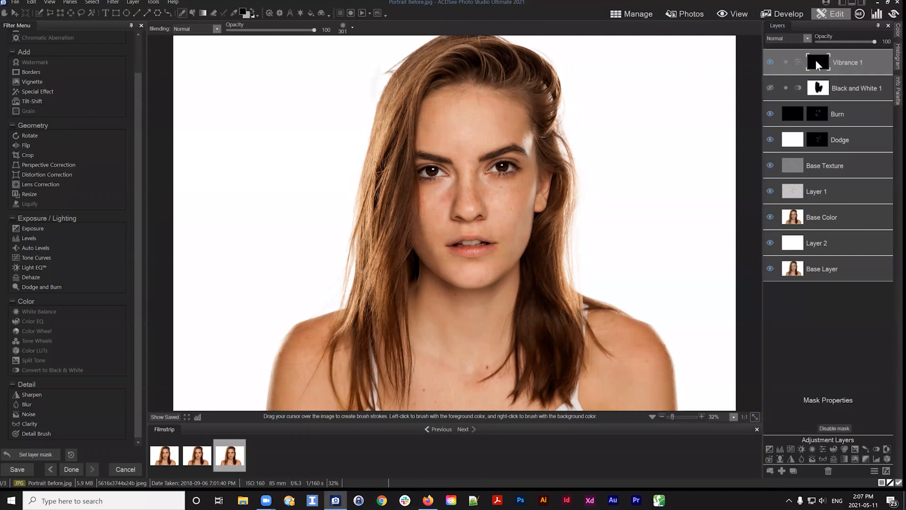
{"action": "left_click", "coordinate": [252, 13]}
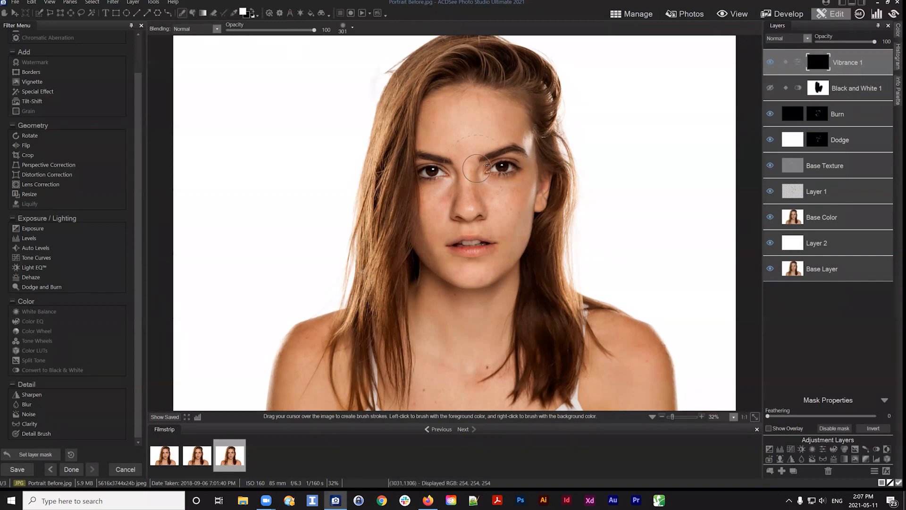
{"action": "scroll", "coordinate": [514, 166], "scroll_direction": "up", "scroll_amount": 2}
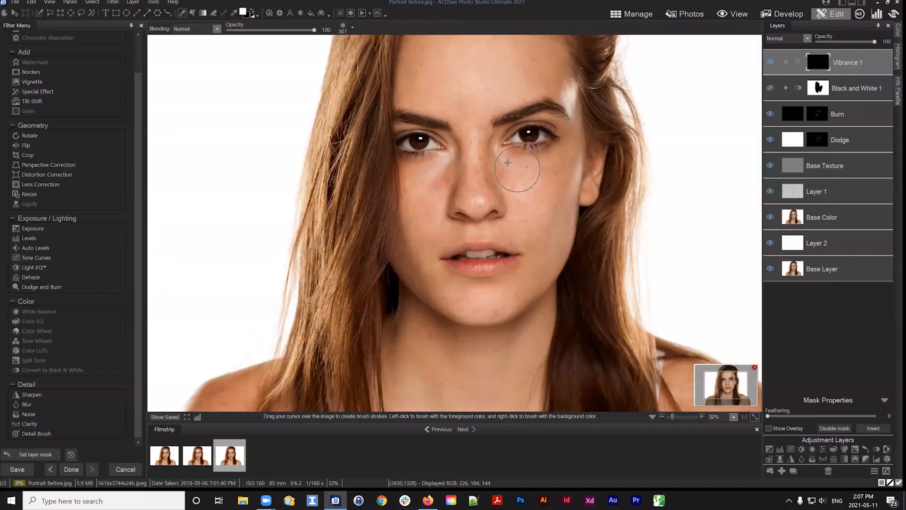
{"action": "scroll", "coordinate": [516, 172], "scroll_direction": "up", "scroll_amount": 4}
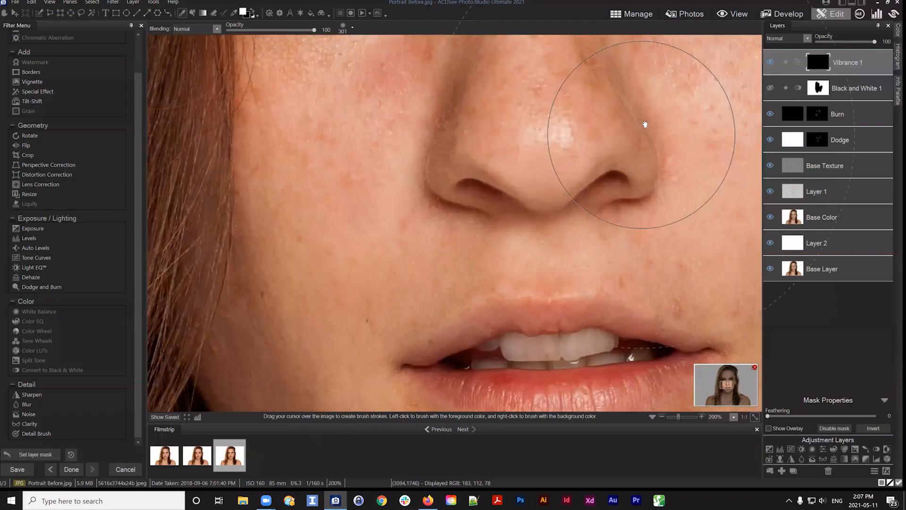
{"action": "left_click_drag", "start_coordinate": [555, 158], "coordinate": [385, 378]}
{"action": "left_click_drag", "start_coordinate": [693, 158], "coordinate": [595, 236]}
{"action": "left_click_drag", "start_coordinate": [598, 150], "coordinate": [623, 187]}
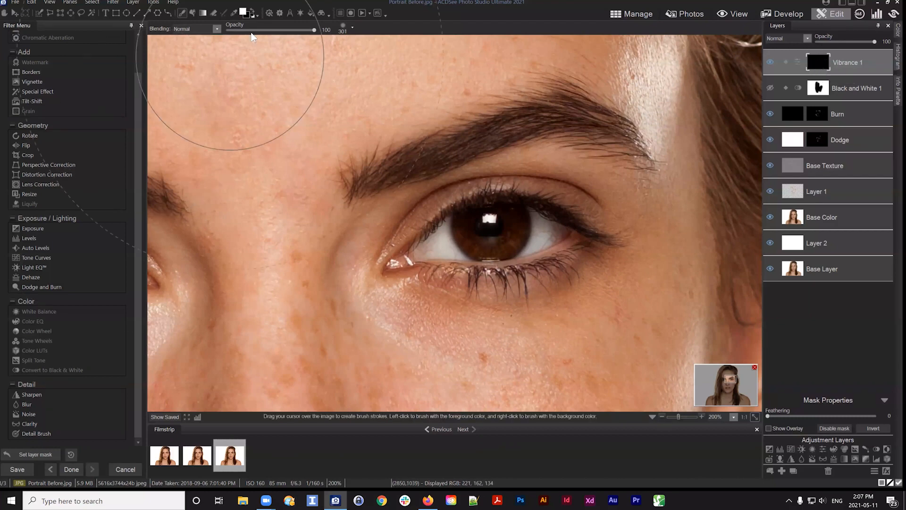
{"action": "scroll", "coordinate": [506, 248], "scroll_direction": "down", "scroll_amount": 1}
{"action": "scroll", "coordinate": [506, 249], "scroll_direction": "down", "scroll_amount": 12}
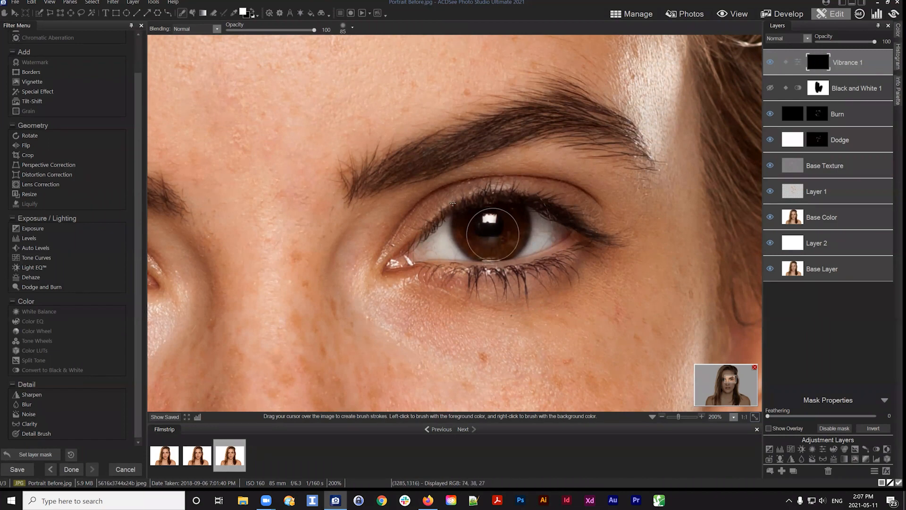
{"action": "left_click", "coordinate": [352, 27]}
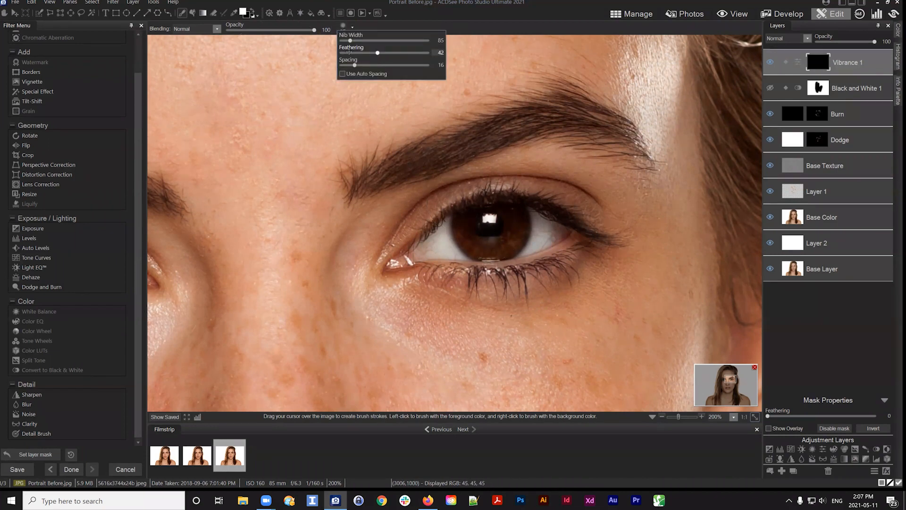
{"action": "left_click_drag", "start_coordinate": [349, 52], "coordinate": [346, 43]}
{"action": "mouse_move", "coordinate": [465, 222]}
{"action": "left_mouse_down"}
{"action": "mouse_move", "coordinate": [474, 248]}
{"action": "mouse_move", "coordinate": [469, 219]}
{"action": "mouse_move", "coordinate": [479, 249]}
{"action": "mouse_move", "coordinate": [477, 240]}
{"action": "mouse_move", "coordinate": [509, 232]}
{"action": "mouse_move", "coordinate": [497, 247]}
{"action": "mouse_move", "coordinate": [478, 249]}
{"action": "mouse_move", "coordinate": [463, 237]}
{"action": "mouse_move", "coordinate": [470, 248]}
{"action": "mouse_move", "coordinate": [513, 244]}
{"action": "mouse_move", "coordinate": [499, 253]}
{"action": "mouse_move", "coordinate": [517, 243]}
{"action": "mouse_move", "coordinate": [510, 251]}
{"action": "mouse_move", "coordinate": [519, 213]}
{"action": "mouse_move", "coordinate": [501, 210]}
{"action": "mouse_move", "coordinate": [509, 231]}
{"action": "mouse_move", "coordinate": [513, 216]}
{"action": "mouse_move", "coordinate": [473, 211]}
{"action": "mouse_move", "coordinate": [468, 237]}
{"action": "mouse_move", "coordinate": [512, 241]}
{"action": "mouse_move", "coordinate": [482, 256]}
{"action": "mouse_move", "coordinate": [462, 242]}
{"action": "left_mouse_up"}
{"action": "scroll", "coordinate": [489, 214], "scroll_direction": "down", "scroll_amount": 5}
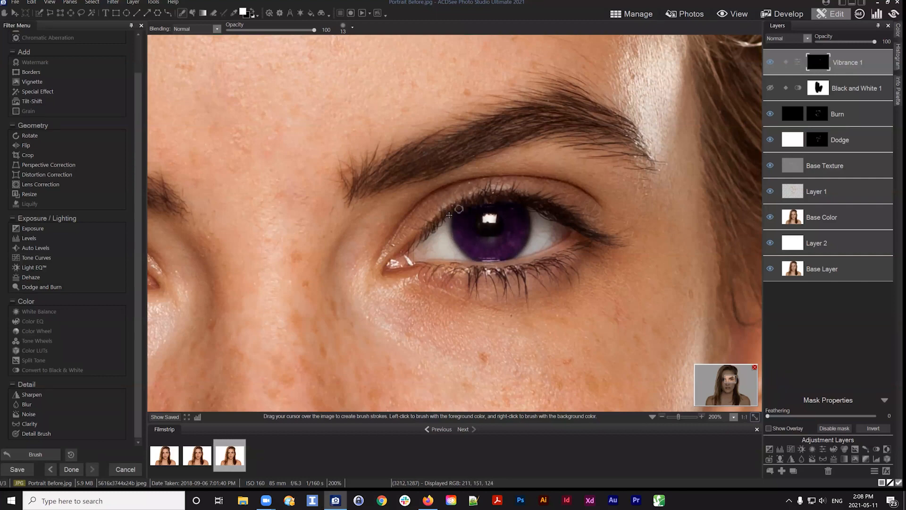
Set the Vibrance 1 layer's Hue to -29
{"action": "left_click", "coordinate": [849, 60]}
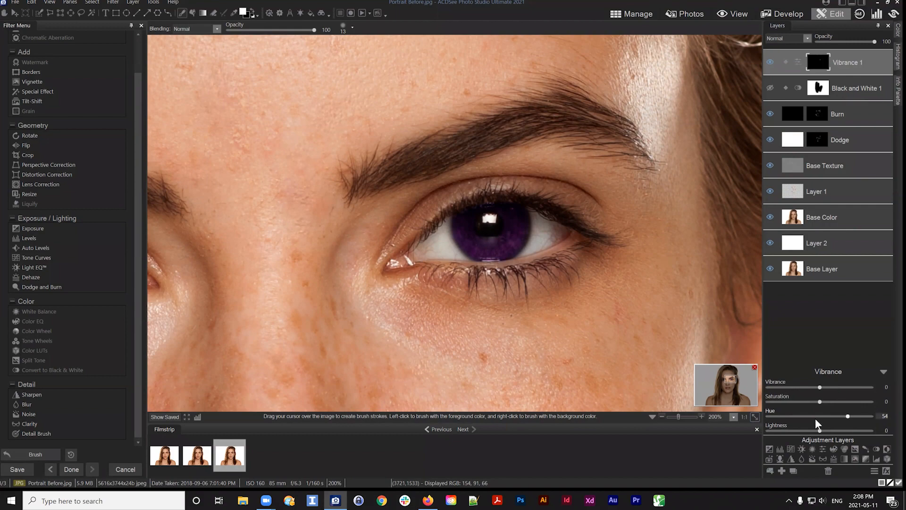
{"action": "left_click", "coordinate": [846, 416]}
{"action": "left_click_drag", "start_coordinate": [844, 415], "coordinate": [805, 412]}
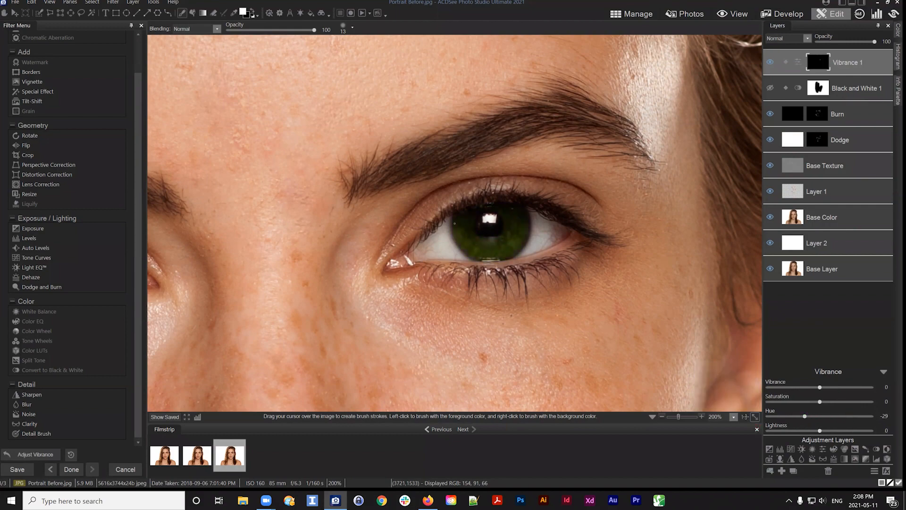
Set the Vibrance 1 Hue to -91, Saturation to -57 and Lightness to 33
{"action": "scroll", "coordinate": [735, 270], "scroll_direction": "down", "scroll_amount": 8}
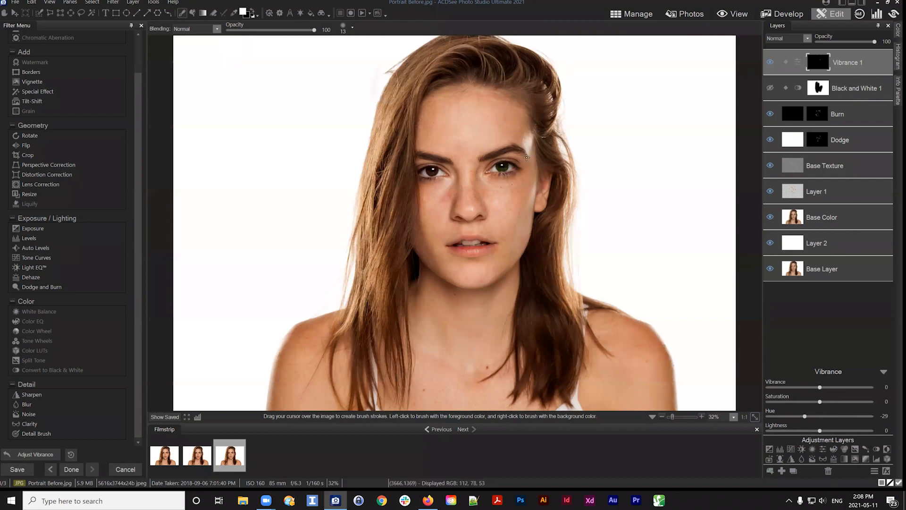
{"action": "left_click_drag", "start_coordinate": [775, 415], "coordinate": [789, 404]}
{"action": "left_click_drag", "start_coordinate": [838, 429], "coordinate": [834, 429]}
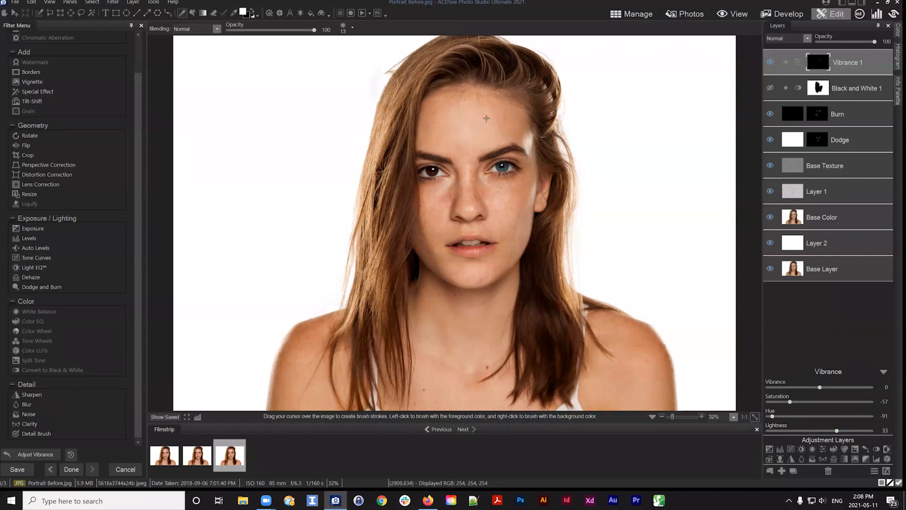
Paint white onto the Vibrance 1 mask over the iris of the eye on the left as well
{"action": "scroll", "coordinate": [487, 118], "scroll_direction": "up", "scroll_amount": 2}
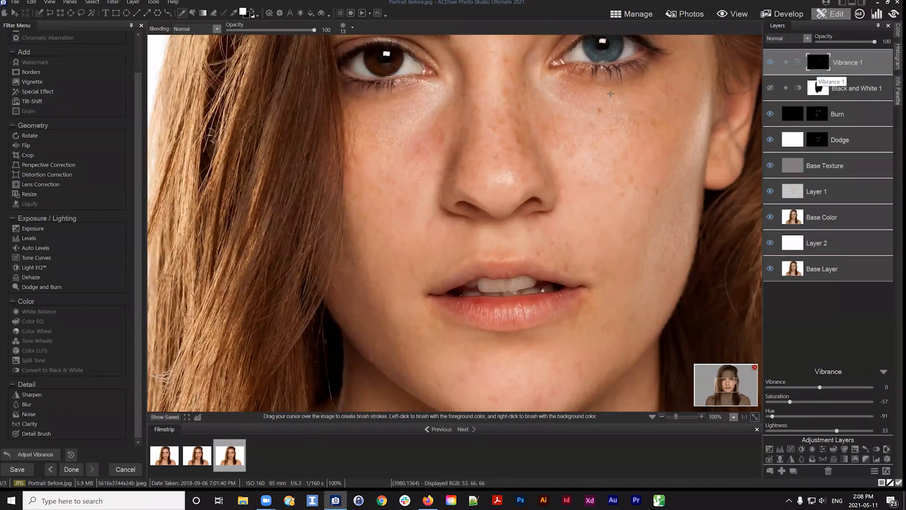
{"action": "left_click_drag", "start_coordinate": [571, 137], "coordinate": [548, 169]}
{"action": "scroll", "coordinate": [517, 142], "scroll_direction": "up", "scroll_amount": 2}
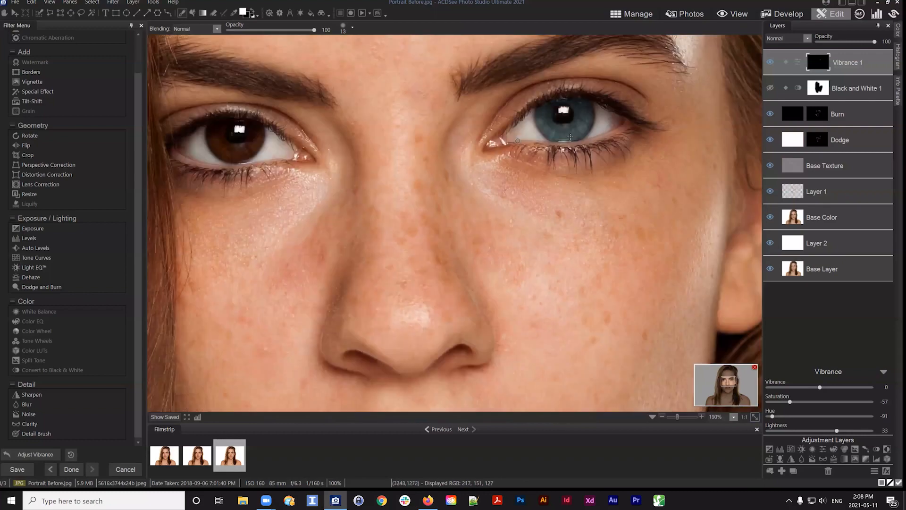
{"action": "left_click", "coordinate": [348, 29]}
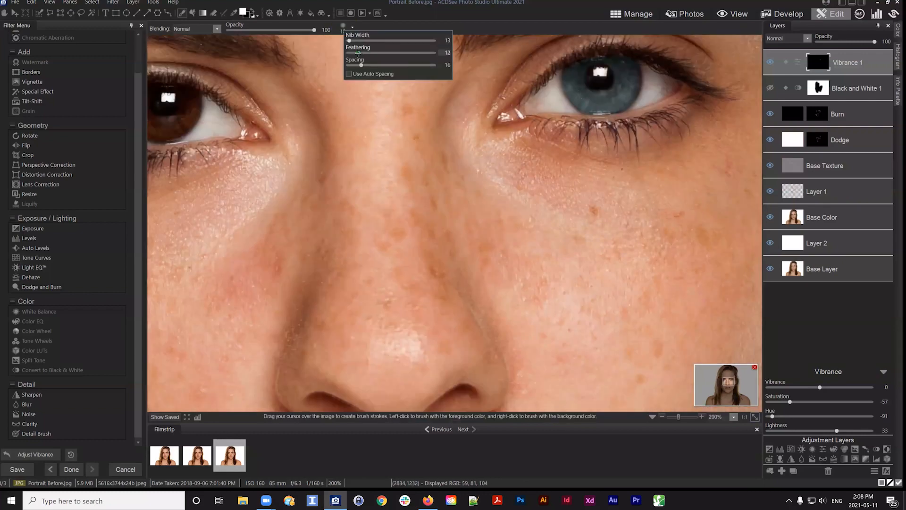
{"action": "left_click", "coordinate": [568, 73]}
{"action": "mouse_move", "coordinate": [568, 74]}
{"action": "left_mouse_down"}
{"action": "mouse_move", "coordinate": [569, 93]}
{"action": "mouse_move", "coordinate": [589, 111]}
{"action": "mouse_move", "coordinate": [615, 109]}
{"action": "mouse_move", "coordinate": [639, 73]}
{"action": "mouse_move", "coordinate": [630, 97]}
{"action": "left_mouse_up"}
{"action": "key", "text": "space"}
{"action": "left_click_drag", "start_coordinate": [293, 119], "coordinate": [594, 109]}
{"action": "mouse_move", "coordinate": [507, 166]}
{"action": "left_mouse_down"}
{"action": "mouse_move", "coordinate": [525, 183]}
{"action": "mouse_move", "coordinate": [503, 198]}
{"action": "left_mouse_up"}
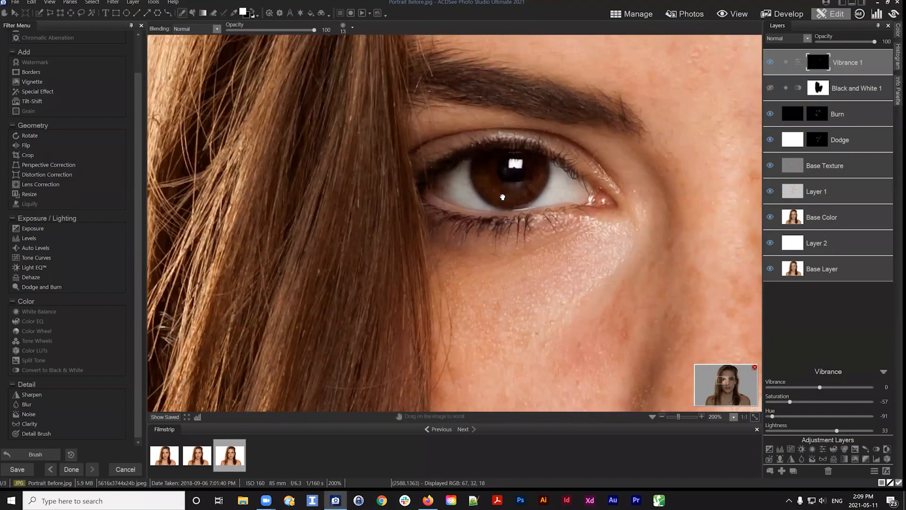
{"action": "left_click", "coordinate": [817, 62]}
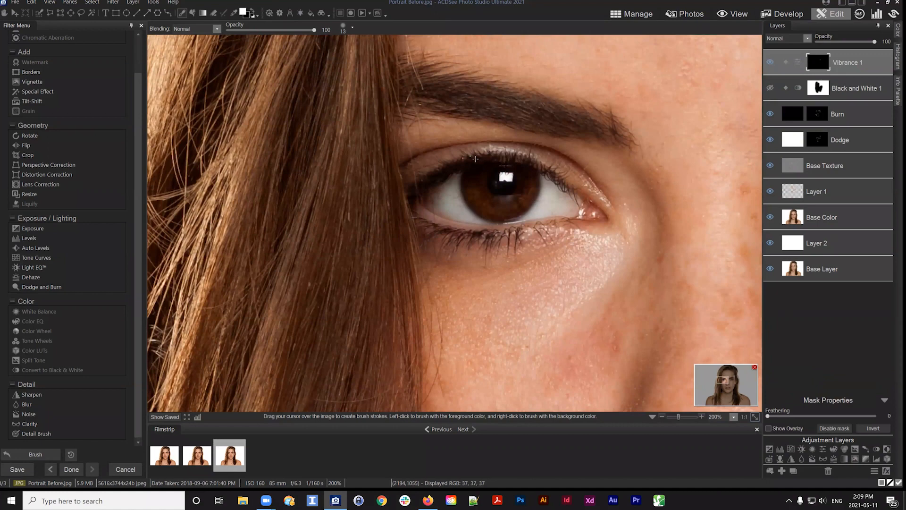
{"action": "mouse_move", "coordinate": [466, 199]}
{"action": "left_mouse_down"}
{"action": "mouse_move", "coordinate": [515, 197]}
{"action": "mouse_move", "coordinate": [519, 169]}
{"action": "mouse_move", "coordinate": [535, 177]}
{"action": "mouse_move", "coordinate": [527, 172]}
{"action": "mouse_move", "coordinate": [535, 186]}
{"action": "mouse_move", "coordinate": [524, 209]}
{"action": "mouse_move", "coordinate": [492, 217]}
{"action": "mouse_move", "coordinate": [500, 217]}
{"action": "mouse_move", "coordinate": [469, 199]}
{"action": "mouse_move", "coordinate": [490, 215]}
{"action": "mouse_move", "coordinate": [483, 202]}
{"action": "mouse_move", "coordinate": [514, 205]}
{"action": "mouse_move", "coordinate": [484, 193]}
{"action": "mouse_move", "coordinate": [483, 172]}
{"action": "mouse_move", "coordinate": [494, 164]}
{"action": "mouse_move", "coordinate": [468, 193]}
{"action": "mouse_move", "coordinate": [479, 161]}
{"action": "mouse_move", "coordinate": [444, 165]}
{"action": "left_mouse_up"}
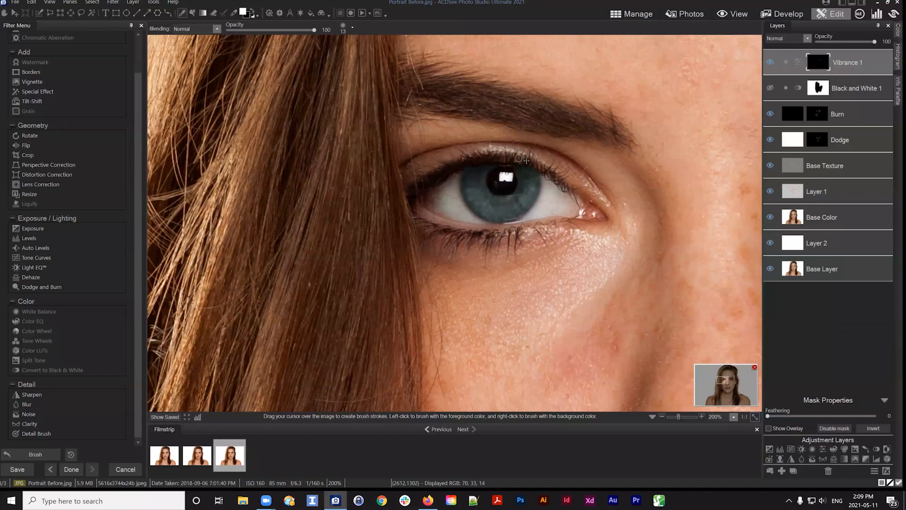
{"action": "left_click", "coordinate": [754, 417]}
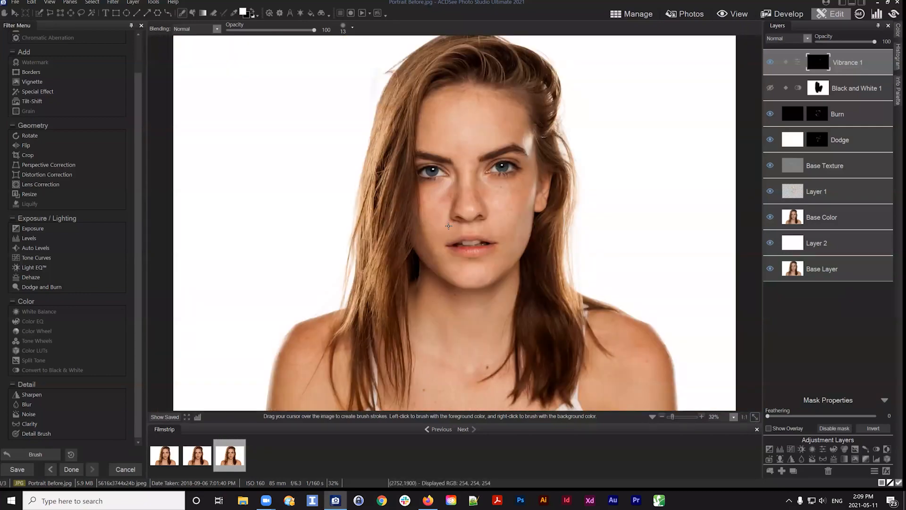
Reset the Vibrance 1 Hue to 0, and set Saturation to 10 and Lightness to 24
{"action": "left_click", "coordinate": [844, 62]}
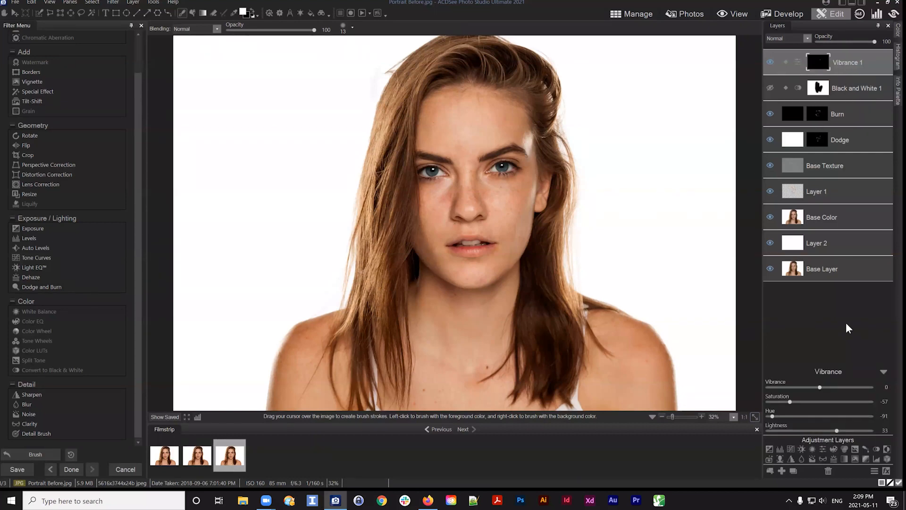
{"action": "double_click", "coordinate": [794, 415]}
{"action": "double_click", "coordinate": [787, 402]}
{"action": "left_click_drag", "start_coordinate": [838, 430], "coordinate": [819, 432]}
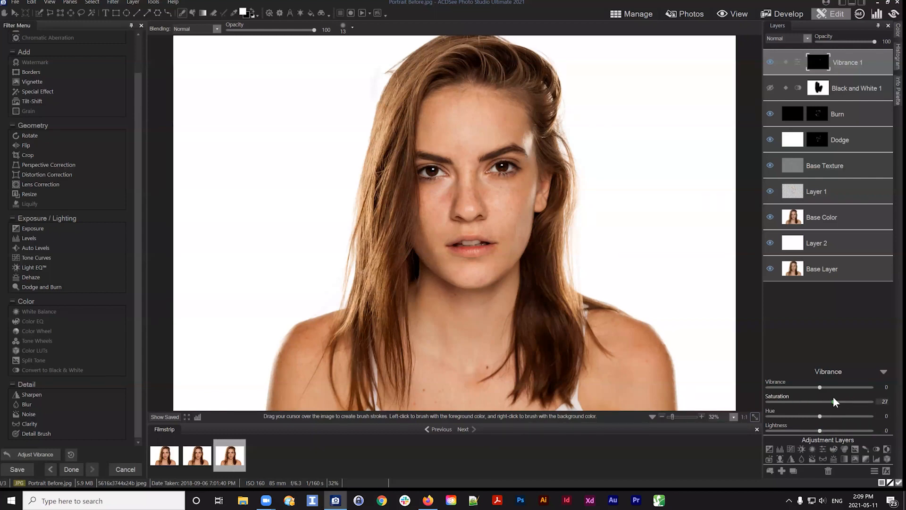
{"action": "mouse_move", "coordinate": [826, 399]}
{"action": "left_mouse_down"}
{"action": "mouse_move", "coordinate": [838, 386]}
{"action": "mouse_move", "coordinate": [819, 386]}
{"action": "left_mouse_up"}
{"action": "left_click_drag", "start_coordinate": [820, 431], "coordinate": [832, 431]}
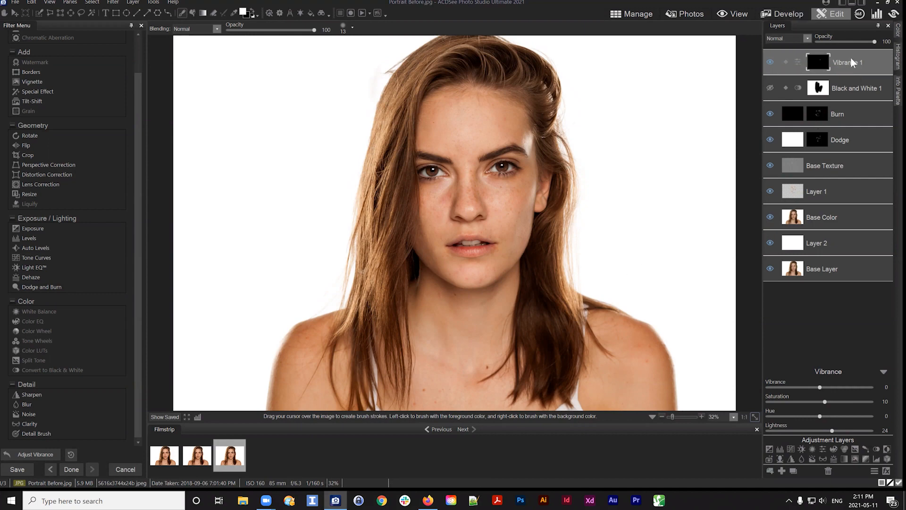
Add a second Vibrance adjustment layer above Vibrance 1 and fill its mask with black
{"action": "left_click_drag", "start_coordinate": [851, 58], "coordinate": [857, 67]}
{"action": "left_click", "coordinate": [823, 449]}
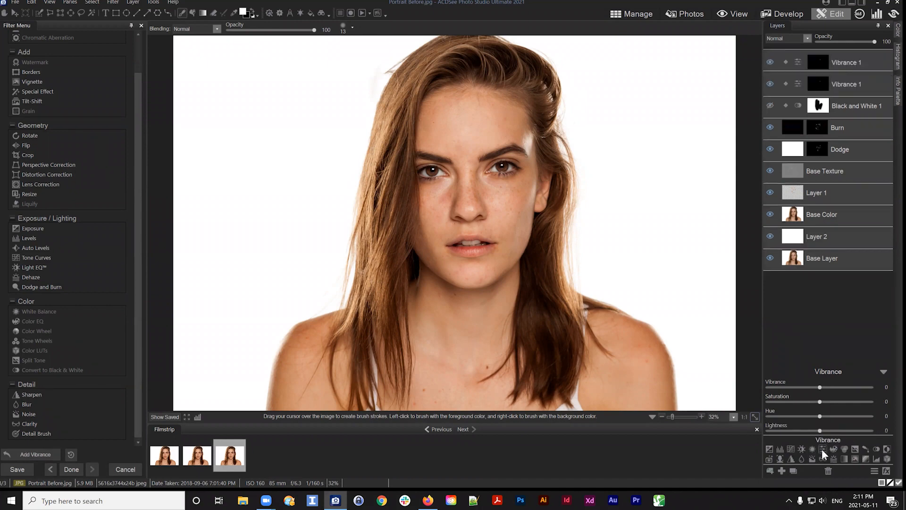
{"action": "right_click", "coordinate": [817, 60]}
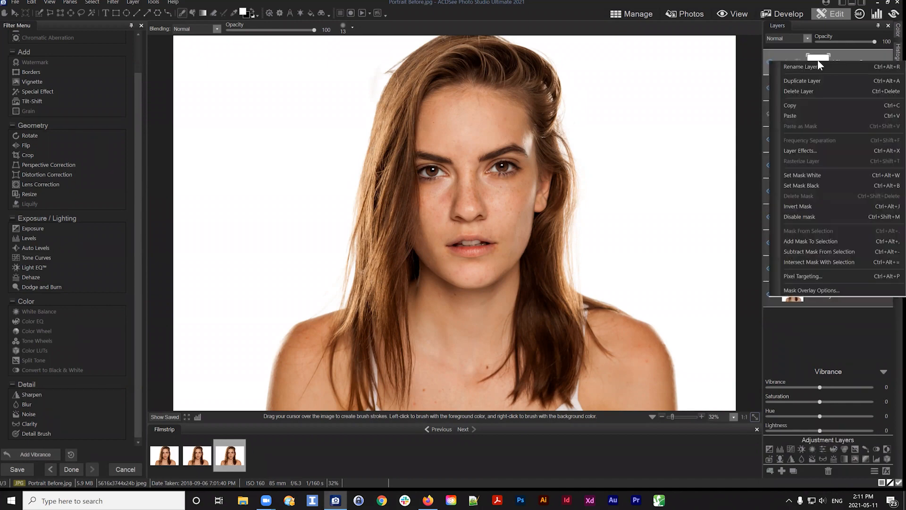
{"action": "left_click", "coordinate": [800, 185]}
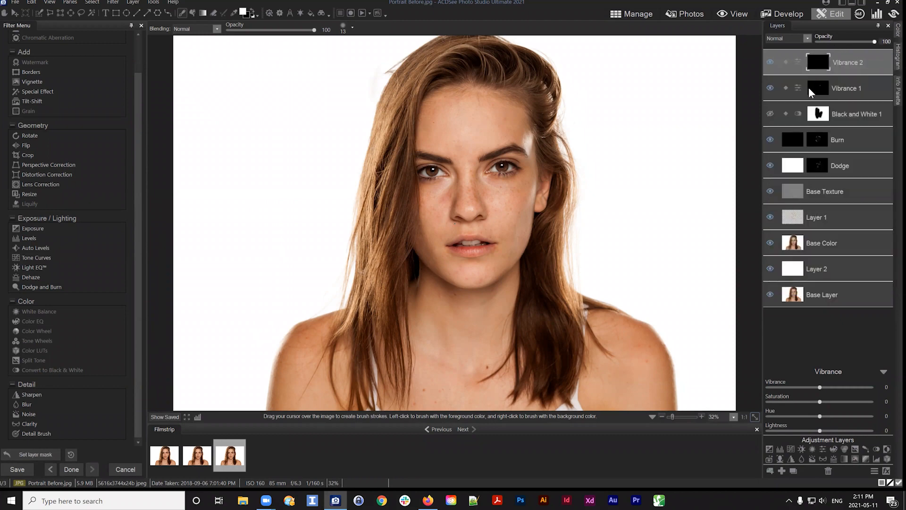
Set the Vibrance 2 Saturation to 28 and paint white onto its mask over the lips
{"action": "left_click_drag", "start_coordinate": [820, 401], "coordinate": [835, 402]}
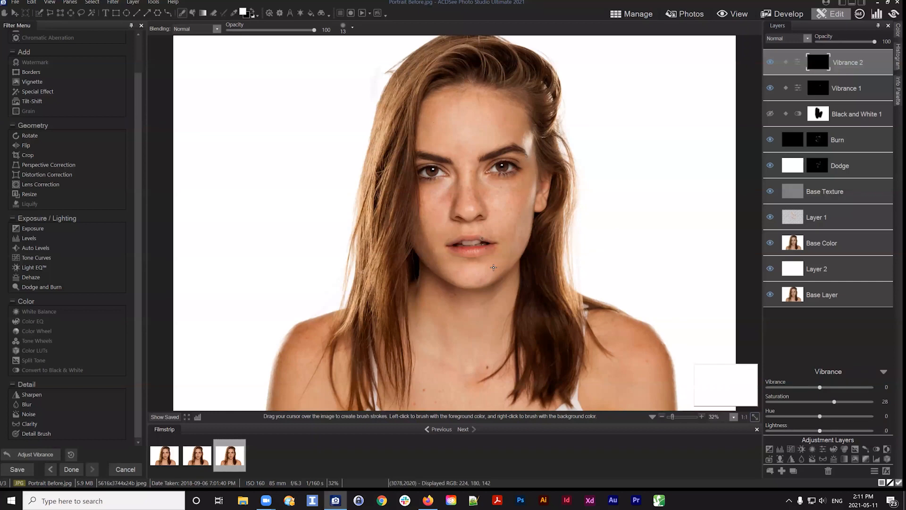
{"action": "scroll", "coordinate": [495, 270], "scroll_direction": "up", "scroll_amount": 1}
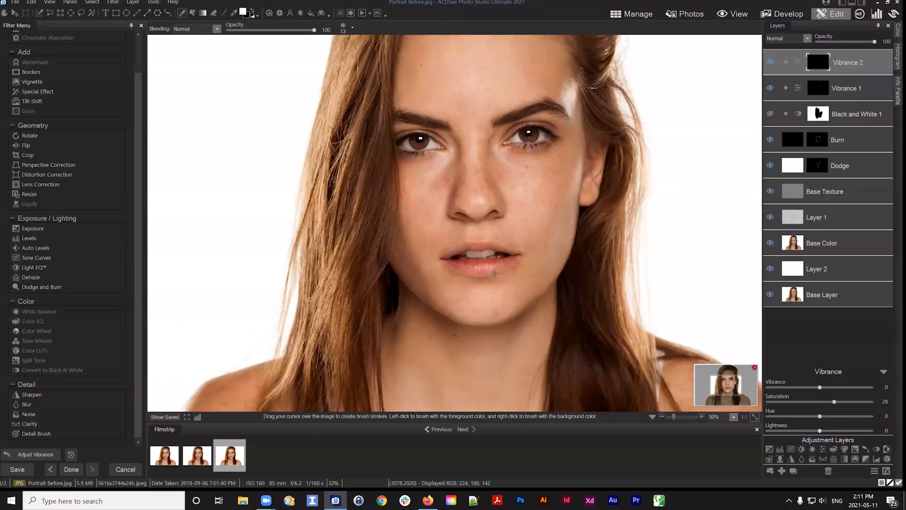
{"action": "scroll", "coordinate": [494, 273], "scroll_direction": "up", "scroll_amount": 2}
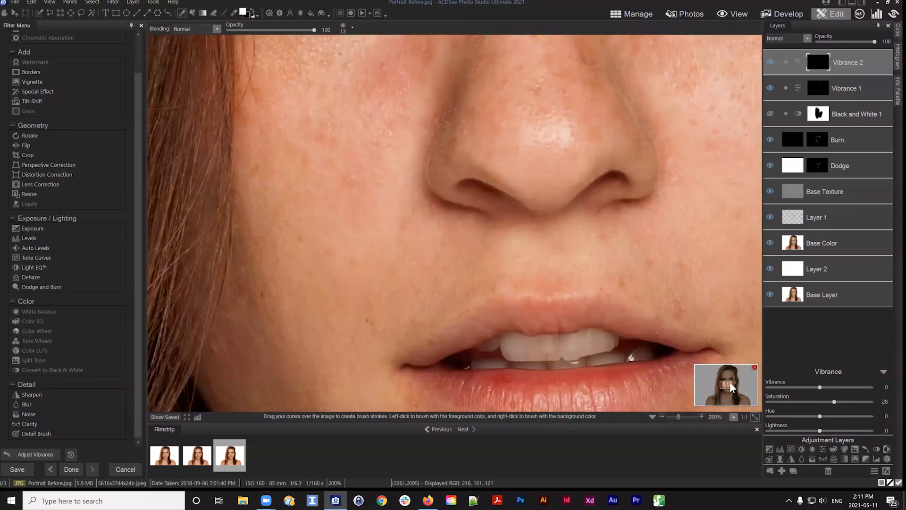
{"action": "left_click_drag", "start_coordinate": [726, 389], "coordinate": [727, 388]}
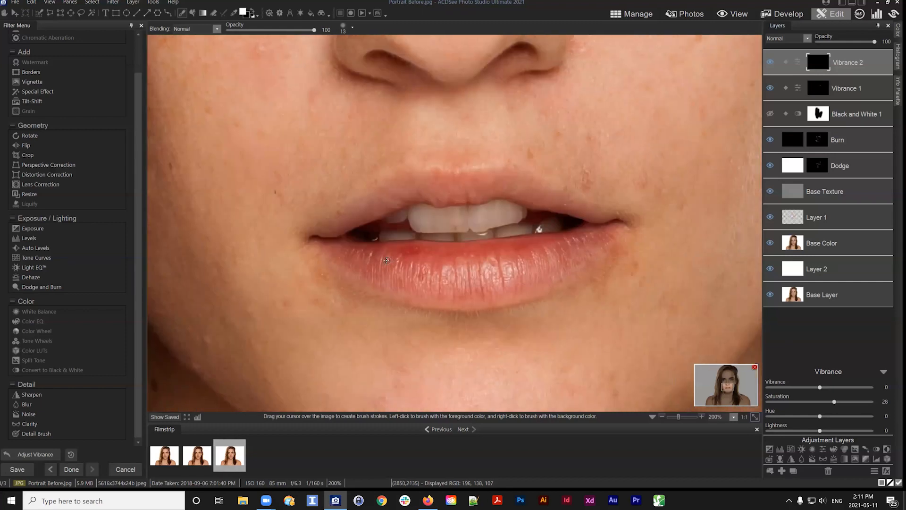
{"action": "scroll", "coordinate": [359, 259], "scroll_direction": "down", "scroll_amount": 2}
{"action": "mouse_move", "coordinate": [349, 252]}
{"action": "left_mouse_down"}
{"action": "mouse_move", "coordinate": [513, 254]}
{"action": "mouse_move", "coordinate": [544, 249]}
{"action": "mouse_move", "coordinate": [506, 250]}
{"action": "mouse_move", "coordinate": [586, 241]}
{"action": "mouse_move", "coordinate": [519, 275]}
{"action": "mouse_move", "coordinate": [441, 282]}
{"action": "left_mouse_up"}
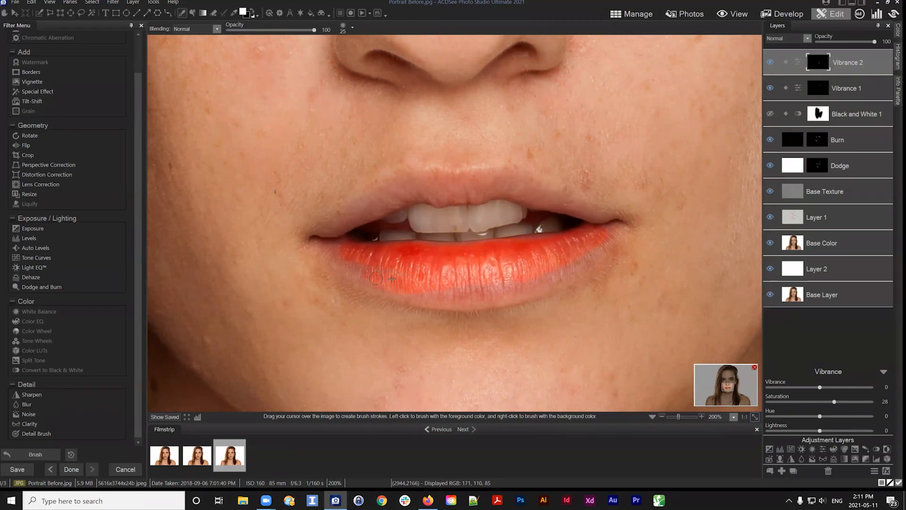
{"action": "mouse_move", "coordinate": [355, 264]}
{"action": "left_mouse_down"}
{"action": "mouse_move", "coordinate": [328, 247]}
{"action": "mouse_move", "coordinate": [346, 252]}
{"action": "mouse_move", "coordinate": [342, 242]}
{"action": "mouse_move", "coordinate": [433, 290]}
{"action": "mouse_move", "coordinate": [324, 253]}
{"action": "mouse_move", "coordinate": [477, 288]}
{"action": "mouse_move", "coordinate": [451, 288]}
{"action": "mouse_move", "coordinate": [540, 271]}
{"action": "mouse_move", "coordinate": [508, 279]}
{"action": "mouse_move", "coordinate": [607, 240]}
{"action": "mouse_move", "coordinate": [589, 242]}
{"action": "left_mouse_up"}
{"action": "scroll", "coordinate": [405, 274], "scroll_direction": "up", "scroll_amount": 5}
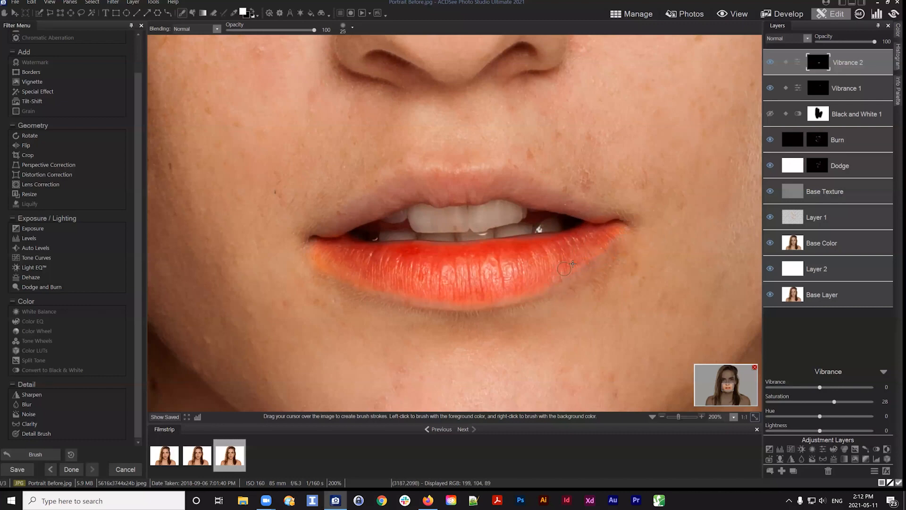
{"action": "scroll", "coordinate": [540, 281], "scroll_direction": "down", "scroll_amount": 5}
{"action": "mouse_move", "coordinate": [368, 294]}
{"action": "left_mouse_down"}
{"action": "mouse_move", "coordinate": [310, 267]}
{"action": "mouse_move", "coordinate": [316, 261]}
{"action": "mouse_move", "coordinate": [302, 248]}
{"action": "mouse_move", "coordinate": [403, 195]}
{"action": "mouse_move", "coordinate": [493, 186]}
{"action": "mouse_move", "coordinate": [607, 225]}
{"action": "left_mouse_up"}
{"action": "left_click_drag", "start_coordinate": [501, 179], "coordinate": [429, 181]}
Lower the Vibrance 2 Saturation to 13 and touch up the lip mask
{"action": "left_click_drag", "start_coordinate": [834, 401], "coordinate": [826, 402]}
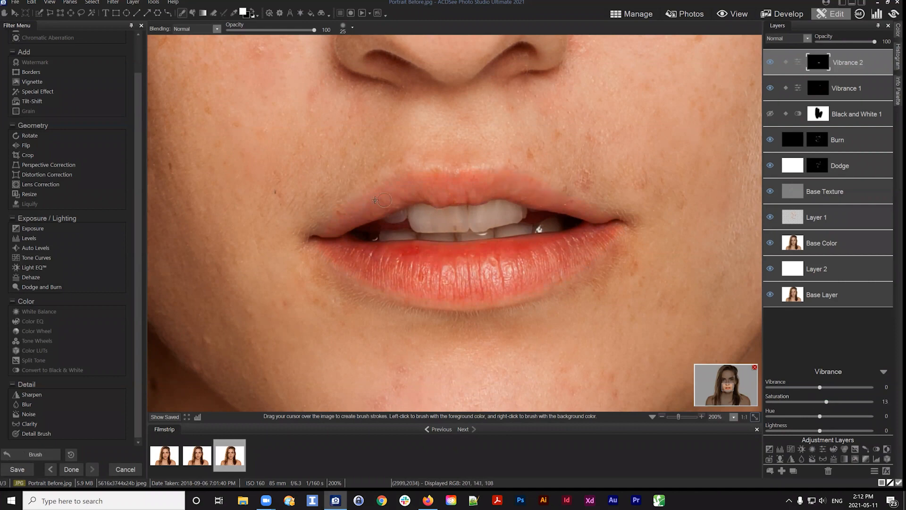
{"action": "mouse_move", "coordinate": [375, 200]}
{"action": "left_mouse_down"}
{"action": "mouse_move", "coordinate": [324, 246]}
{"action": "mouse_move", "coordinate": [388, 281]}
{"action": "left_mouse_up"}
{"action": "left_click", "coordinate": [754, 417]}
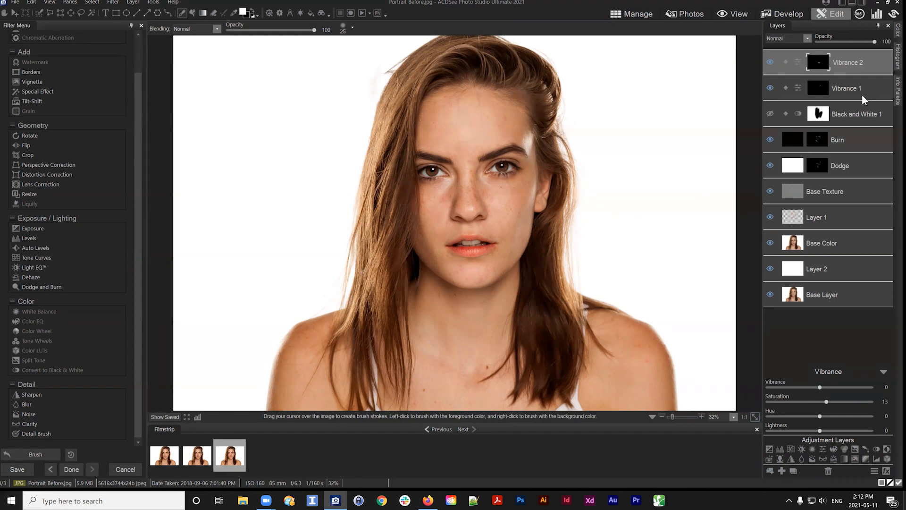
Toggle the visibility of the Vibrance 1 and Vibrance 2 layers to compare their colour adjustments
{"action": "left_click", "coordinate": [874, 117]}
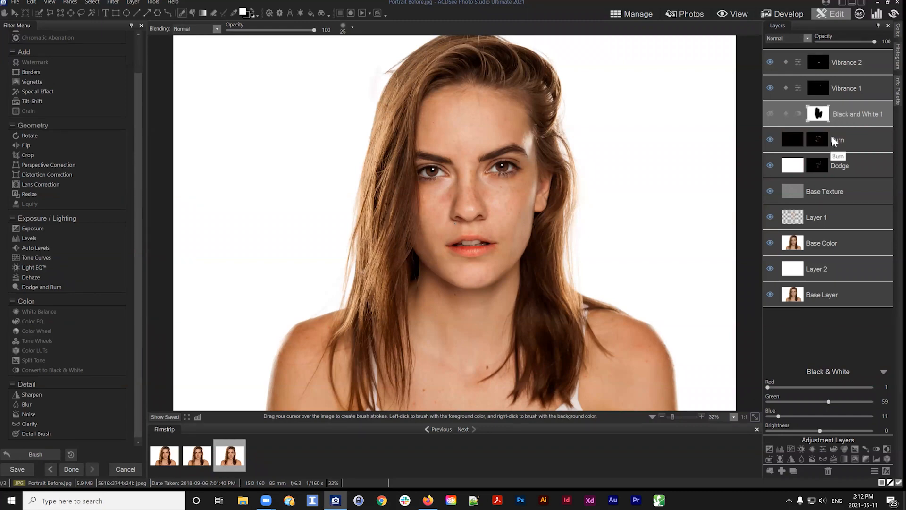
{"action": "left_click", "coordinate": [769, 88]}
{"action": "left_click", "coordinate": [770, 62]}
{"action": "left_click", "coordinate": [769, 88]}
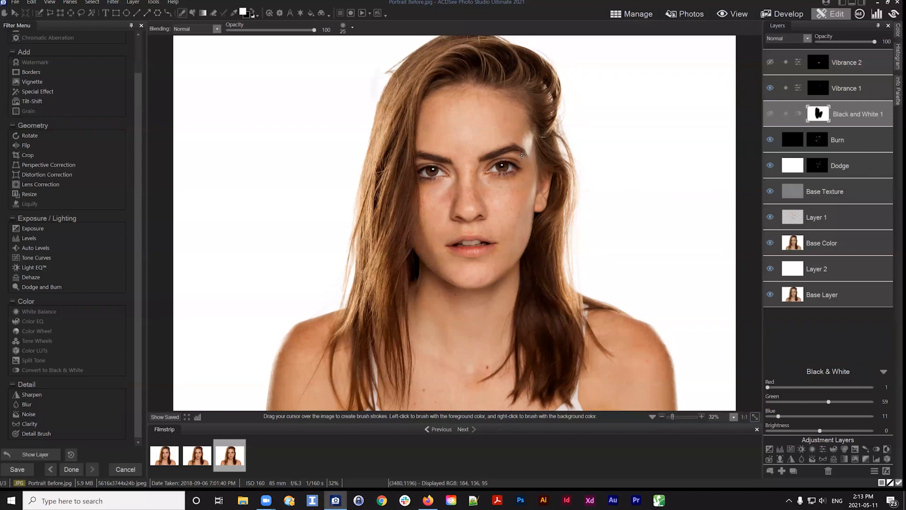
Select the Vibrance 1 layer and fill its mask with black
{"action": "left_click", "coordinate": [862, 93]}
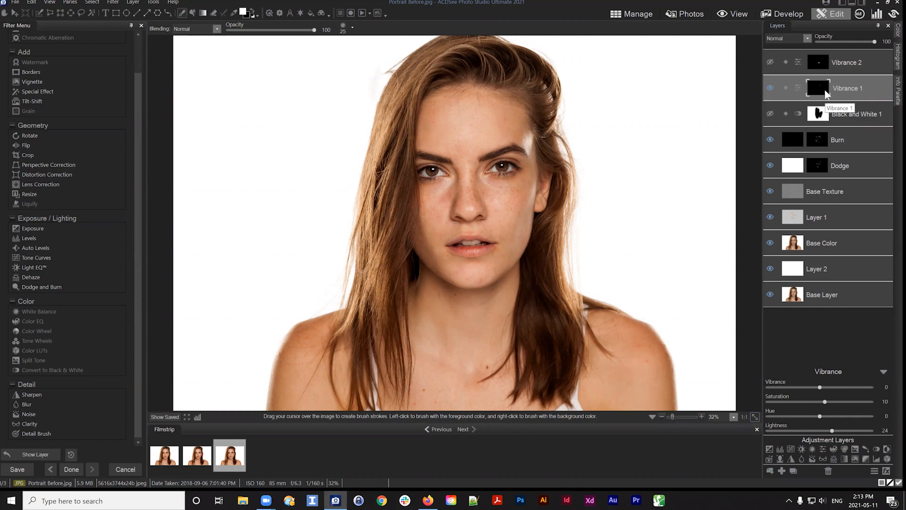
{"action": "right_click", "coordinate": [818, 88]}
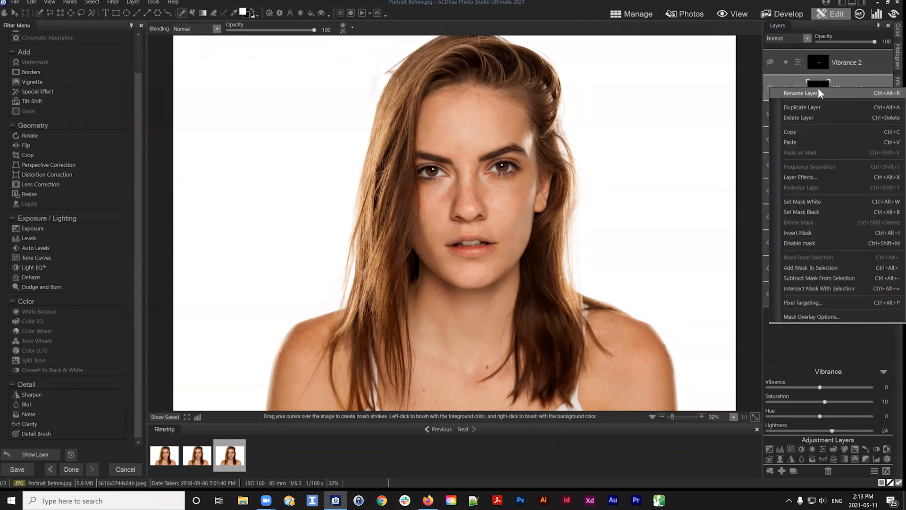
{"action": "left_click", "coordinate": [810, 212]}
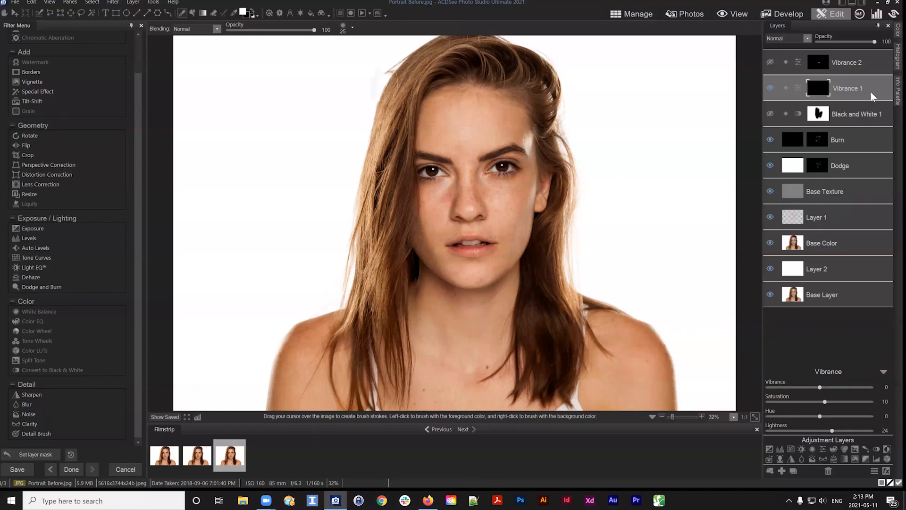
Invert the Vibrance 1 mask to white, then invert it back to black
{"action": "left_click", "coordinate": [810, 85]}
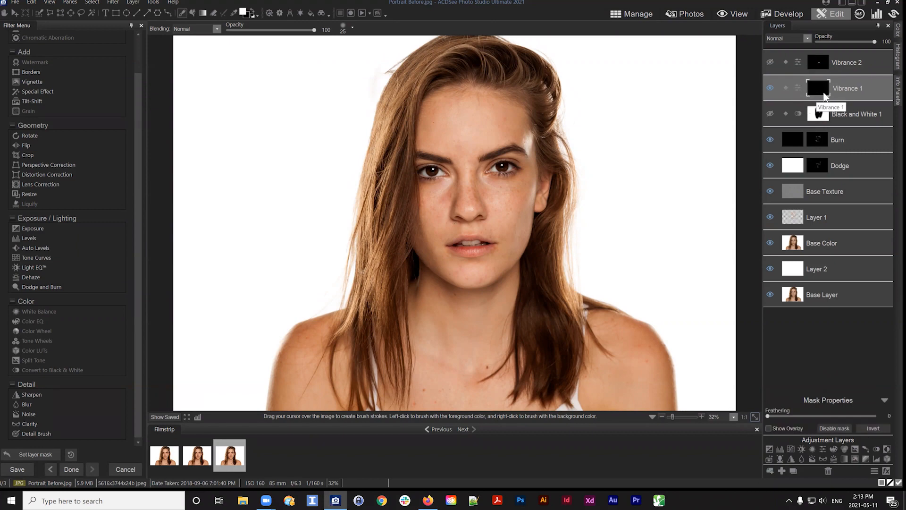
{"action": "left_click", "coordinate": [874, 430]}
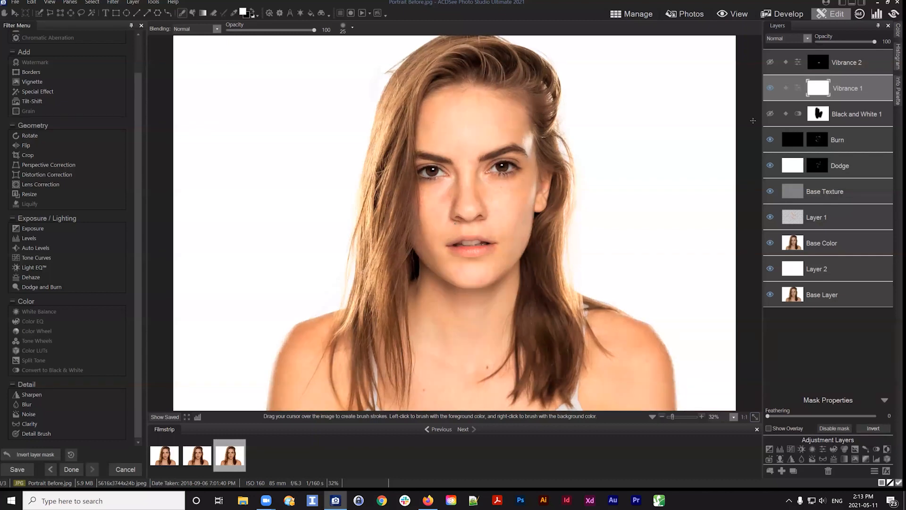
{"action": "left_click", "coordinate": [850, 87]}
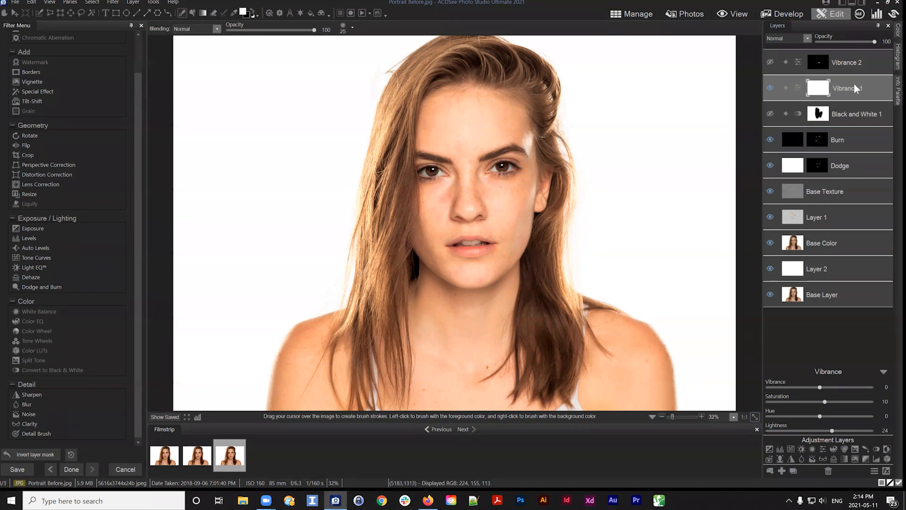
{"action": "mouse_move", "coordinate": [853, 84]}
{"action": "left_mouse_down"}
{"action": "mouse_move", "coordinate": [865, 92]}
{"action": "mouse_move", "coordinate": [855, 89]}
{"action": "left_mouse_up"}
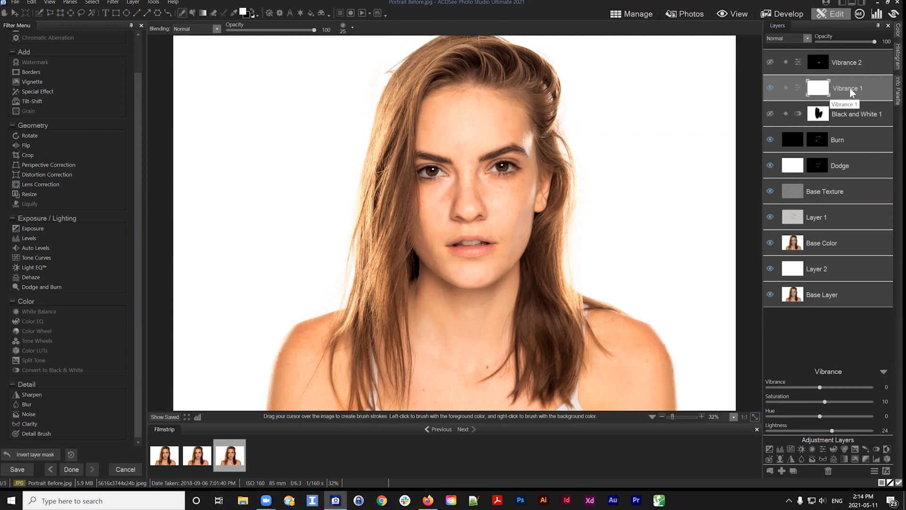
{"action": "mouse_move", "coordinate": [851, 87]}
{"action": "left_mouse_down"}
{"action": "mouse_move", "coordinate": [861, 87]}
{"action": "mouse_move", "coordinate": [851, 86]}
{"action": "left_mouse_up"}
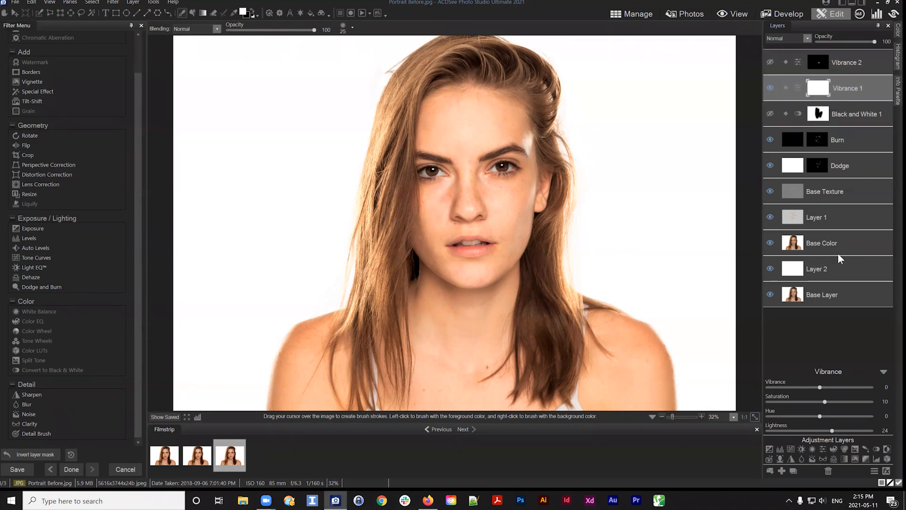
{"action": "left_click", "coordinate": [818, 94]}
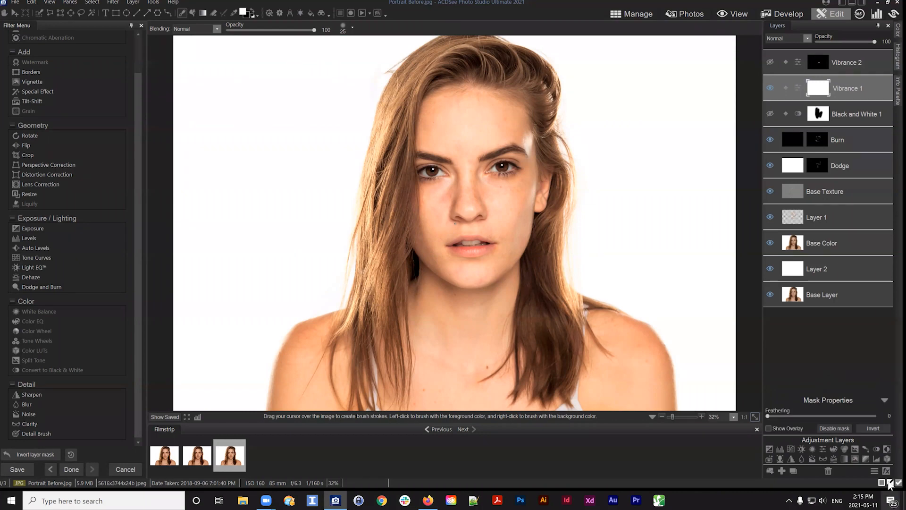
{"action": "left_click", "coordinate": [874, 428]}
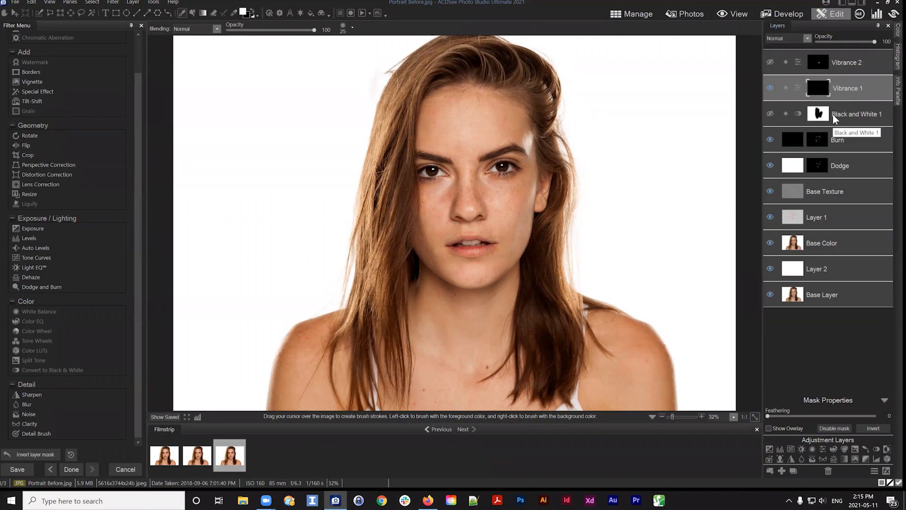
Select the Black and White 1 layer and turn its visibility on
{"action": "left_click", "coordinate": [820, 117]}
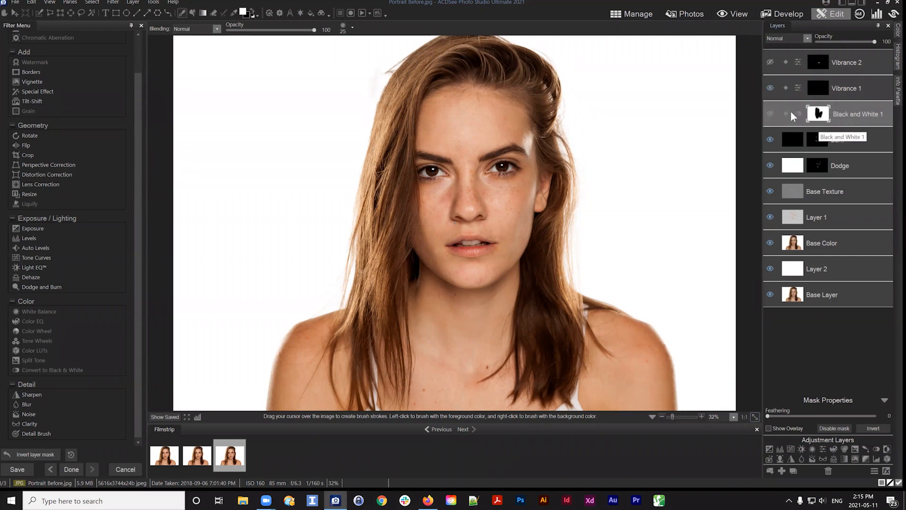
{"action": "left_click", "coordinate": [770, 113]}
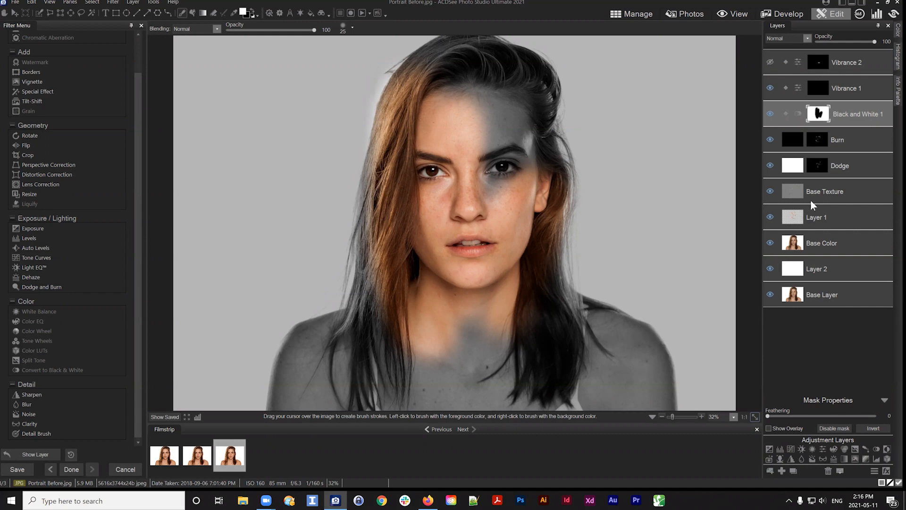
Toggle the mask overlay of the Black and White 1 layer on and off repeatedly to inspect its painted mask area
{"action": "left_click", "coordinate": [768, 428]}
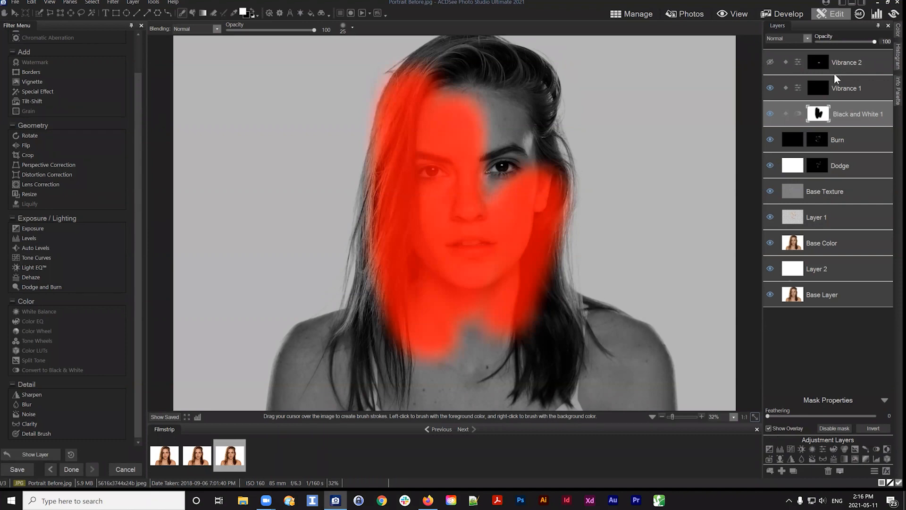
{"action": "left_click", "coordinate": [769, 428]}
{"action": "left_click", "coordinate": [769, 428]}
{"action": "left_click", "coordinate": [769, 428]}
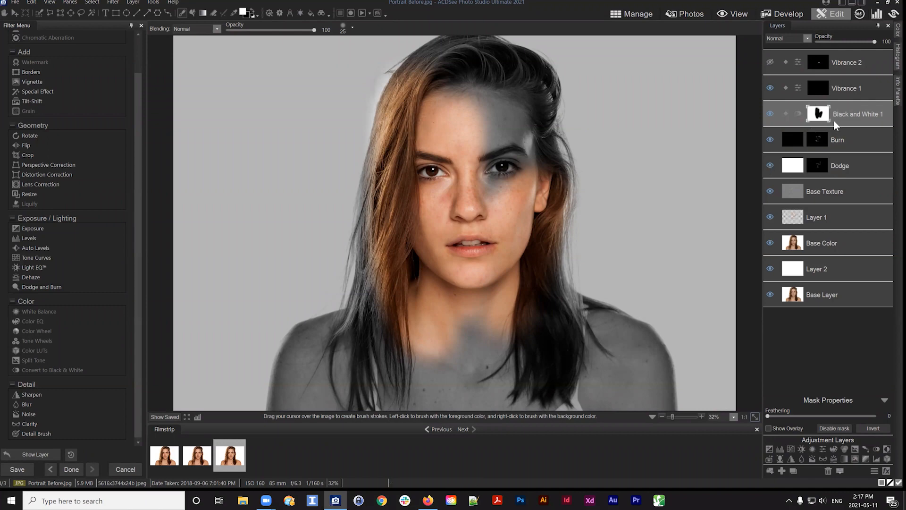
{"action": "left_click", "coordinate": [769, 428]}
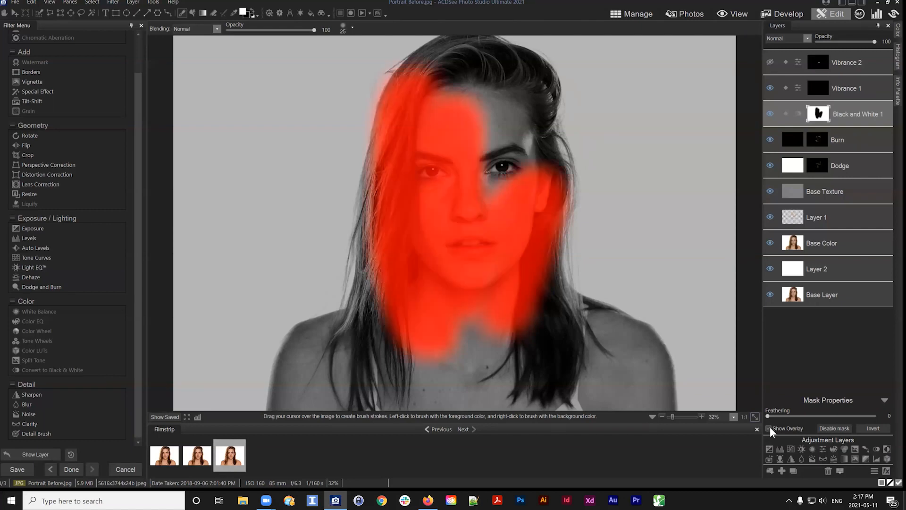
{"action": "left_click", "coordinate": [769, 429]}
{"action": "left_click", "coordinate": [770, 428]}
{"action": "left_click", "coordinate": [770, 428]}
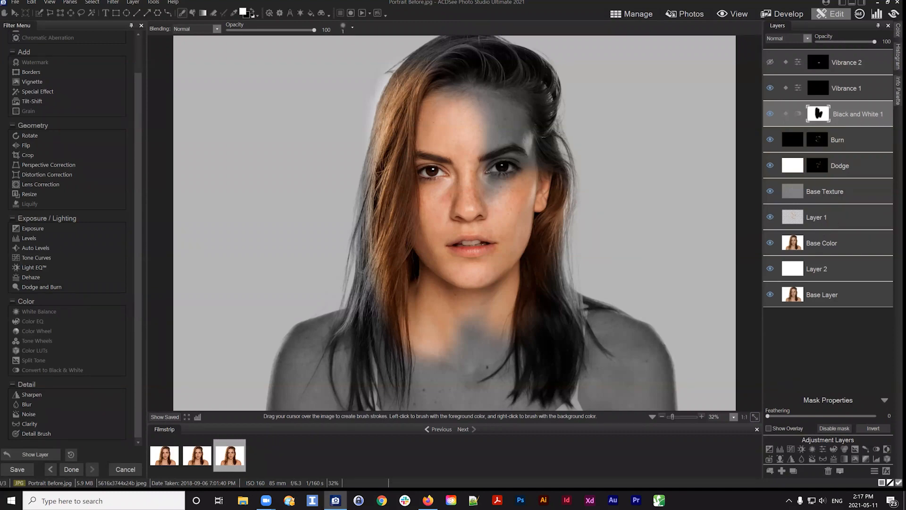
Delete the Vibrance 1, Vibrance 2 and Black and White 1 adjustment layers from the layer stack
{"action": "left_click", "coordinate": [845, 89]}
{"action": "left_click", "coordinate": [845, 63], "text": "shift"}
{"action": "left_click", "coordinate": [829, 470]}
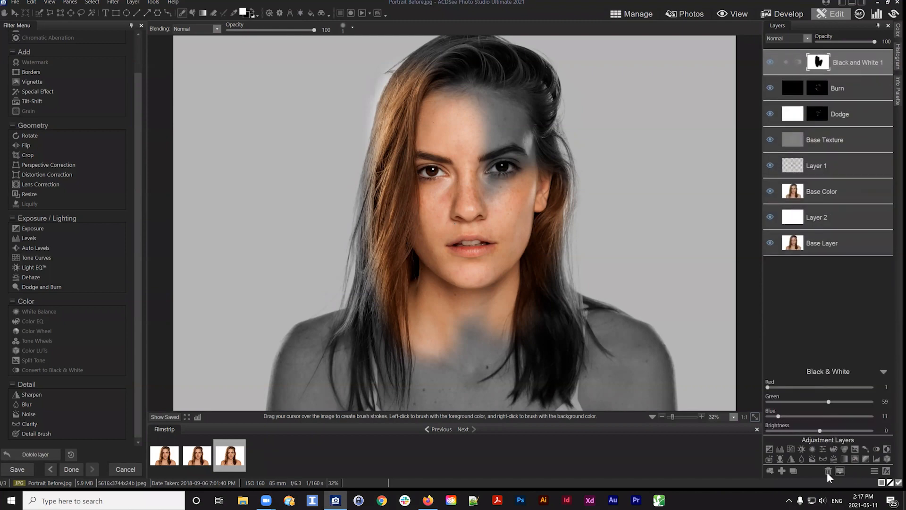
{"action": "left_click", "coordinate": [828, 471]}
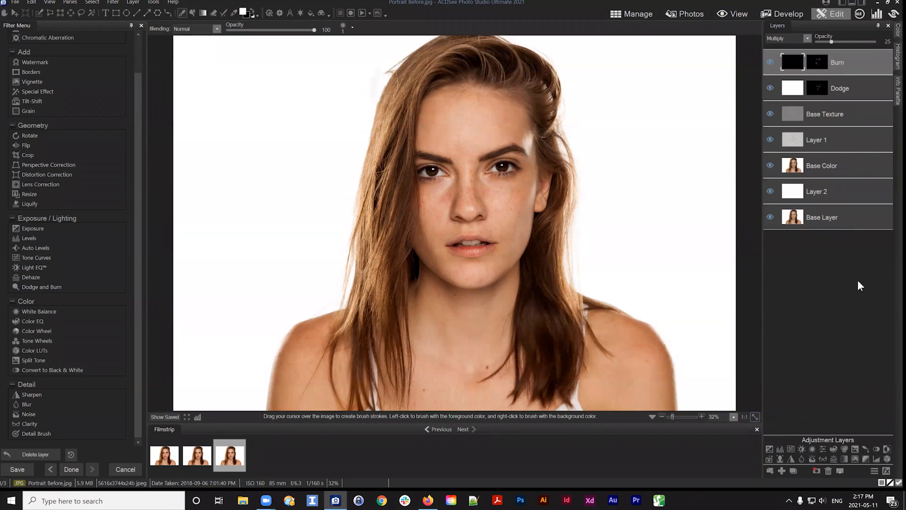
Delete Layer 2 from the layer stack, dismissing the layer context menu opened on Base Color
{"action": "left_click", "coordinate": [823, 191]}
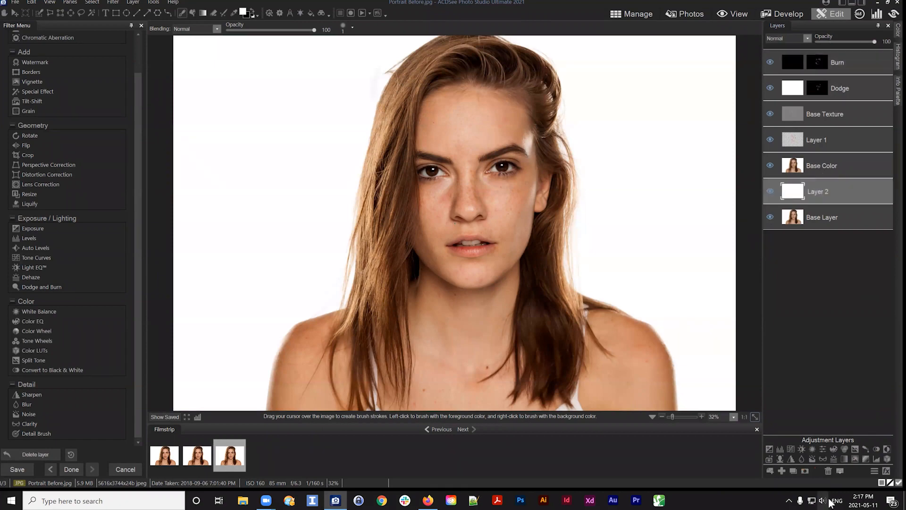
{"action": "left_click", "coordinate": [829, 469]}
{"action": "right_click", "coordinate": [817, 160]}
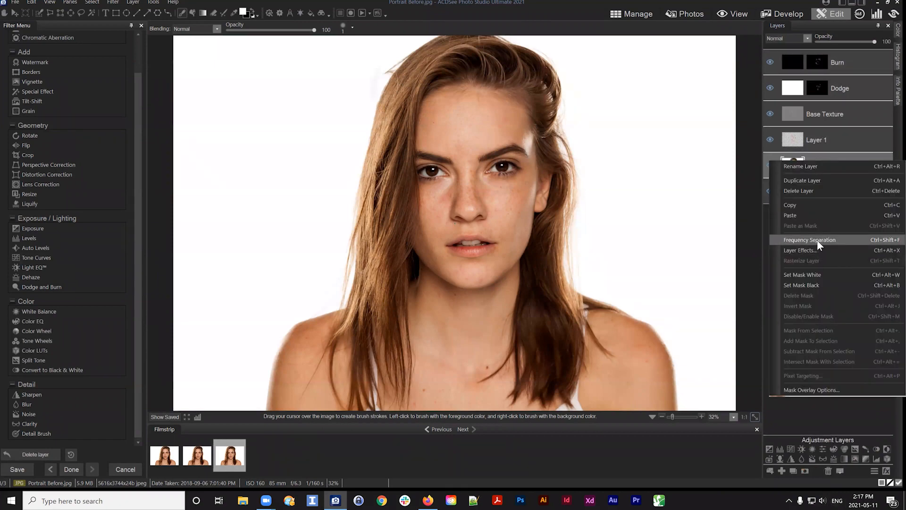
{"action": "left_click", "coordinate": [766, 220]}
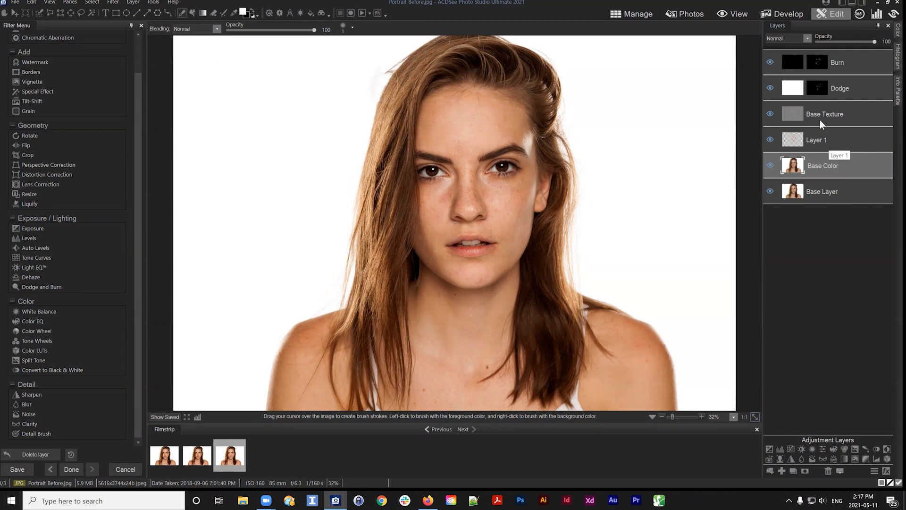
Review the remaining Layer 1, Dodge and Burn layers by selecting each in turn
{"action": "scroll", "coordinate": [51, 63], "scroll_direction": "up", "scroll_amount": 1}
{"action": "scroll", "coordinate": [51, 63], "scroll_direction": "up", "scroll_amount": 1}
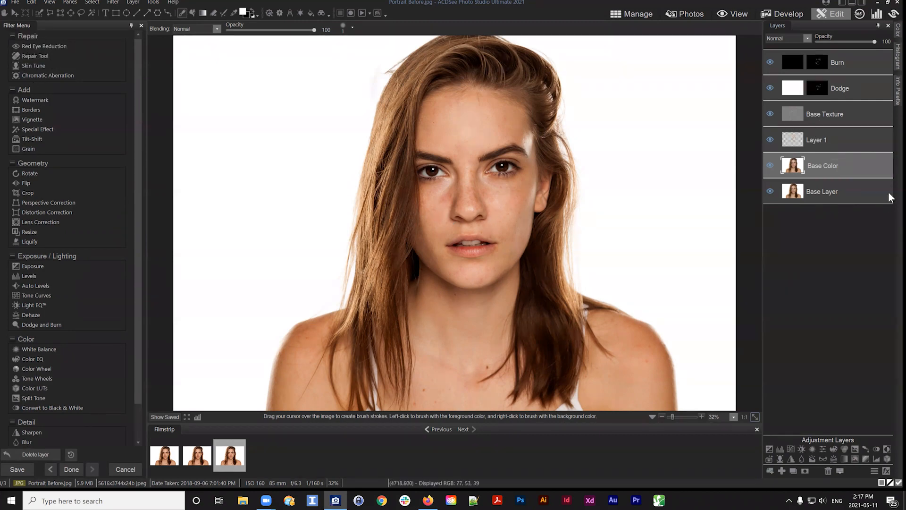
{"action": "scroll", "coordinate": [48, 273], "scroll_direction": "down", "scroll_amount": 1}
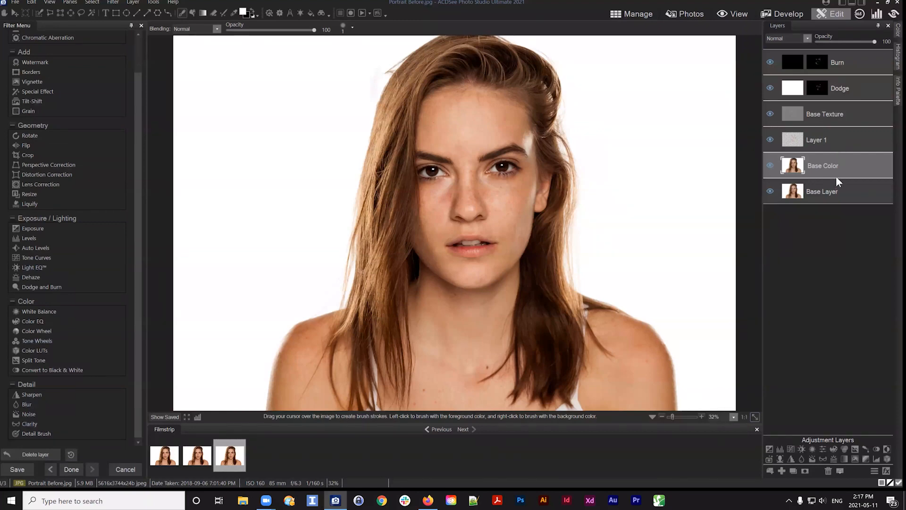
{"action": "left_click", "coordinate": [829, 142]}
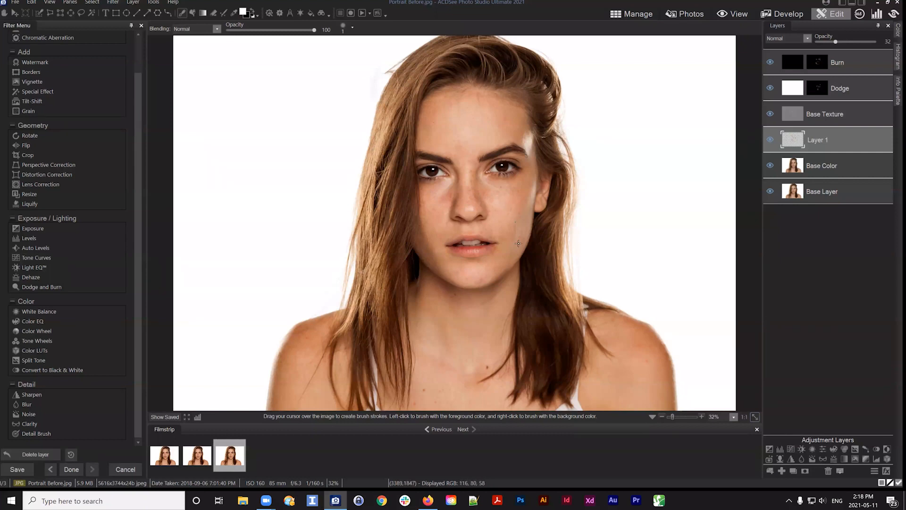
{"action": "left_click", "coordinate": [840, 91]}
{"action": "left_click", "coordinate": [846, 61]}
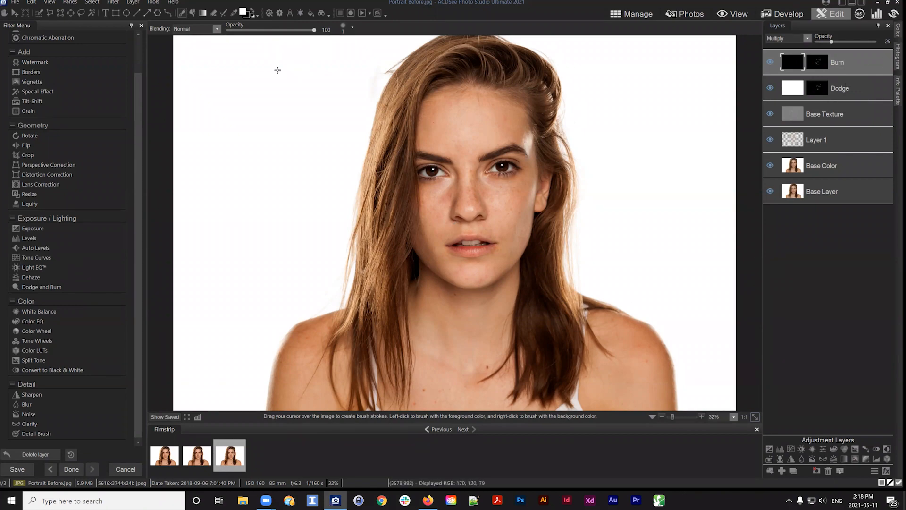
{"action": "left_click", "coordinate": [15, 4]}
{"action": "left_click", "coordinate": [44, 81]}
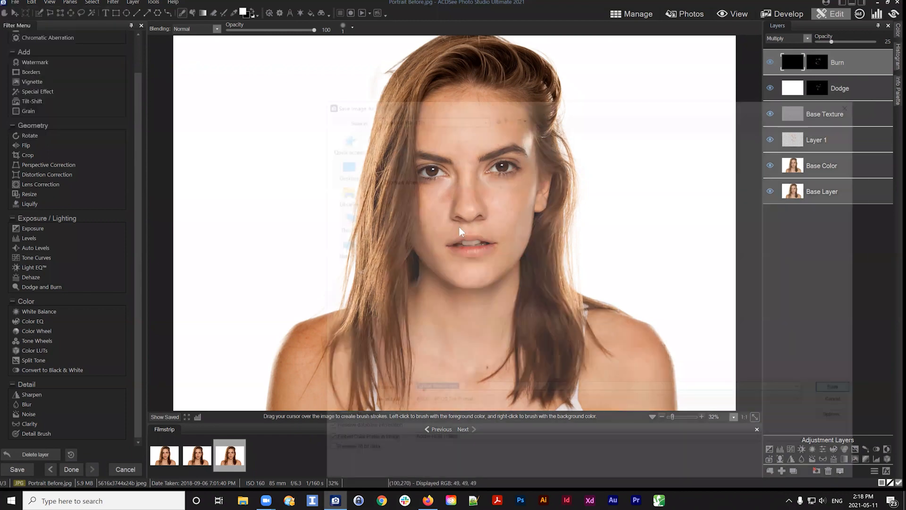
{"action": "left_click", "coordinate": [482, 151]}
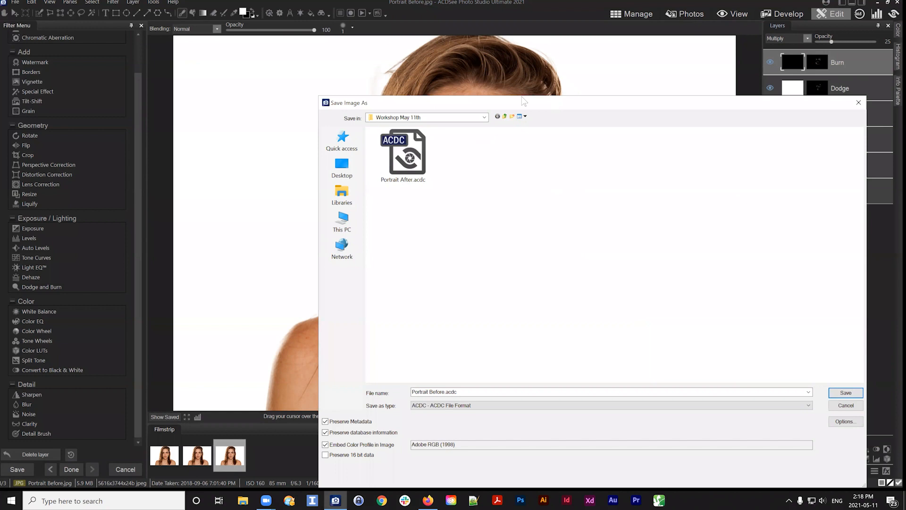
{"action": "left_click_drag", "start_coordinate": [555, 103], "coordinate": [425, 66]}
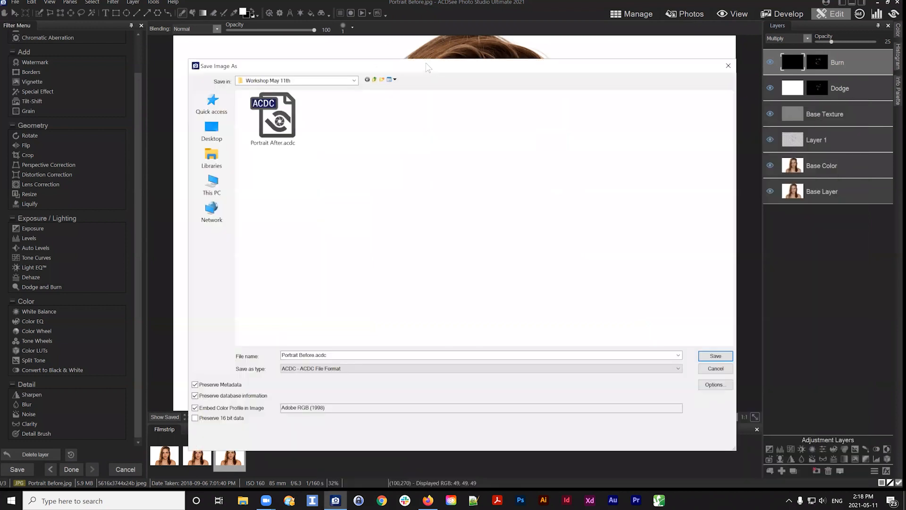
{"action": "left_click", "coordinate": [336, 370]}
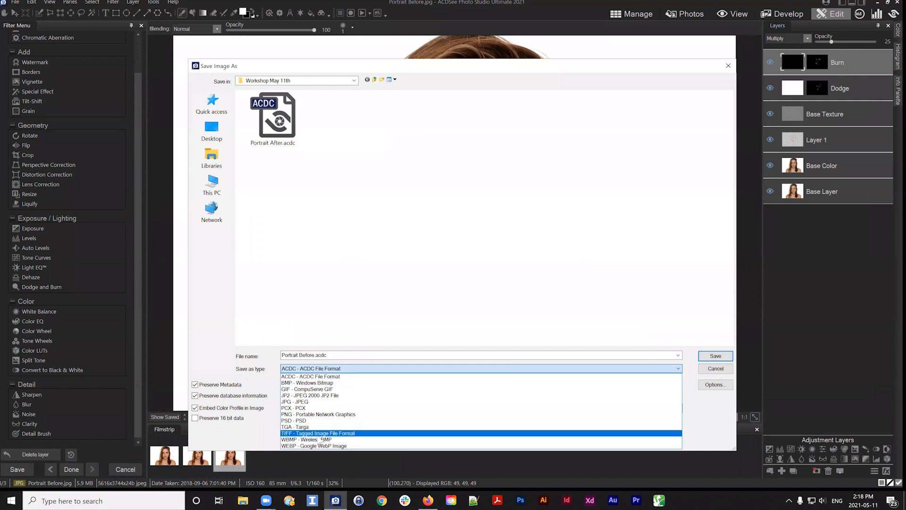
{"action": "left_click", "coordinate": [657, 193]}
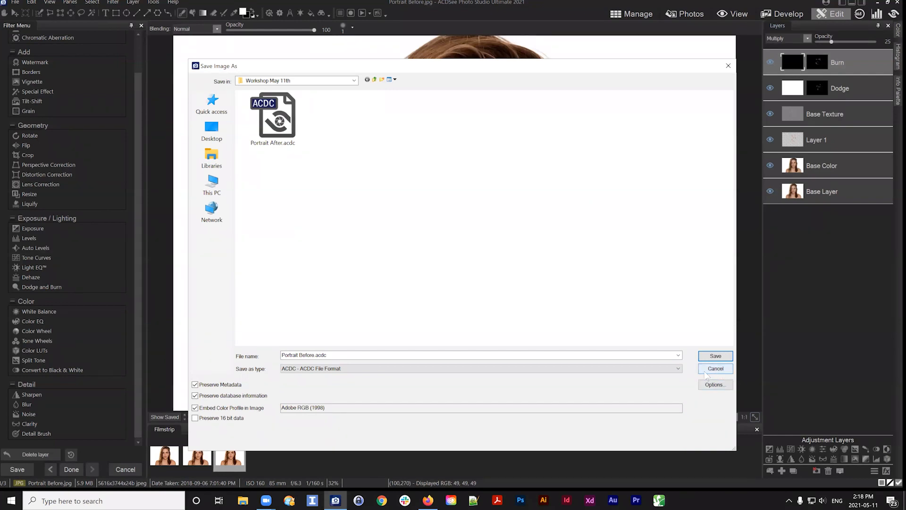
{"action": "left_click", "coordinate": [717, 370]}
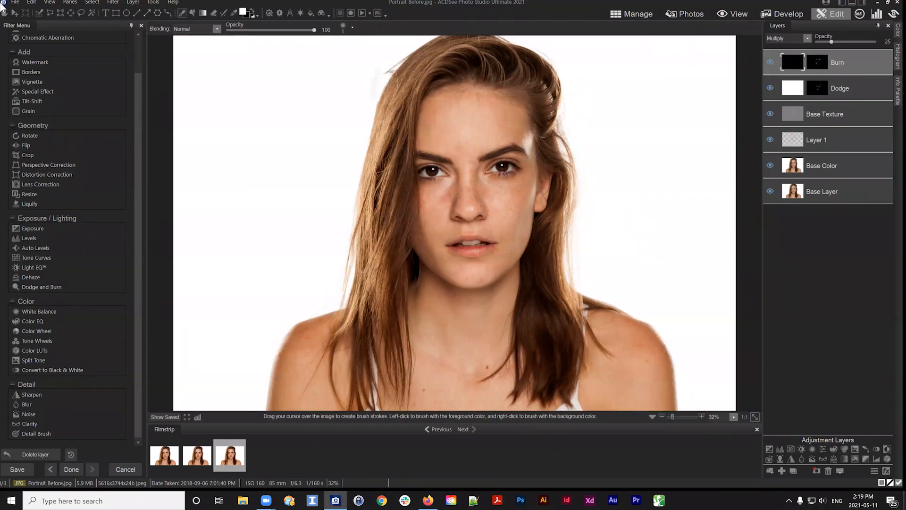
{"action": "left_click", "coordinate": [15, 2]}
{"action": "left_click", "coordinate": [71, 82]}
{"action": "left_click", "coordinate": [324, 369]}
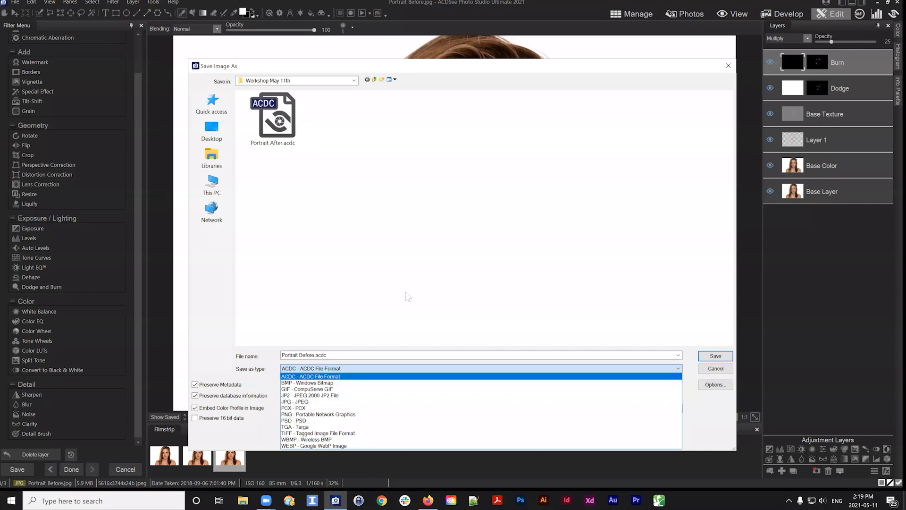
{"action": "left_click", "coordinate": [725, 371]}
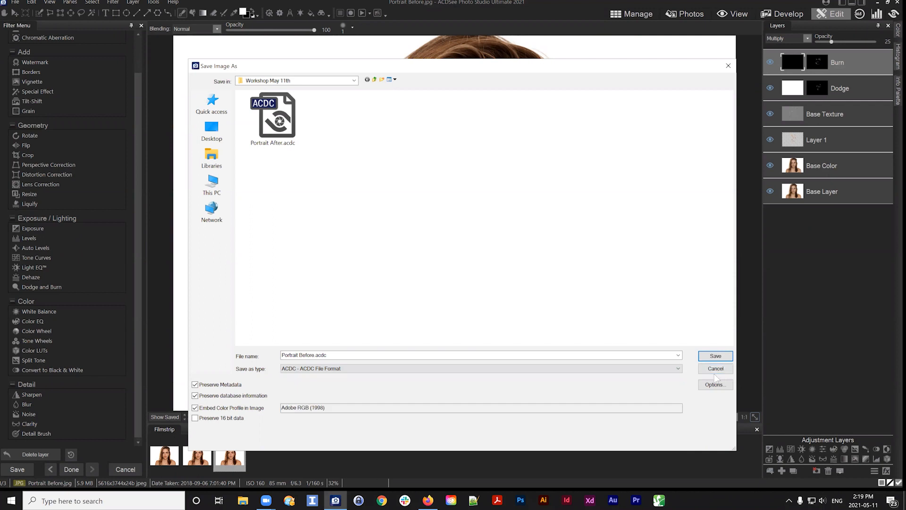
{"action": "left_click", "coordinate": [716, 368]}
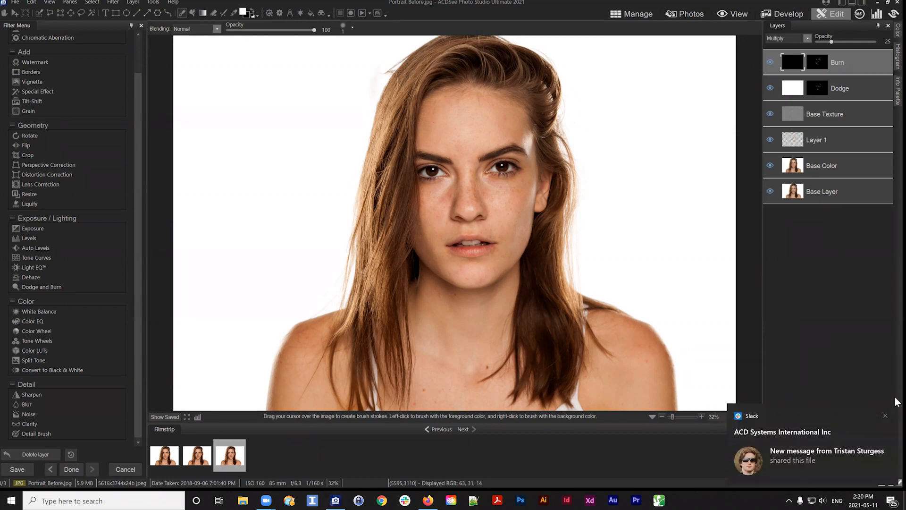
{"action": "left_click", "coordinate": [885, 415]}
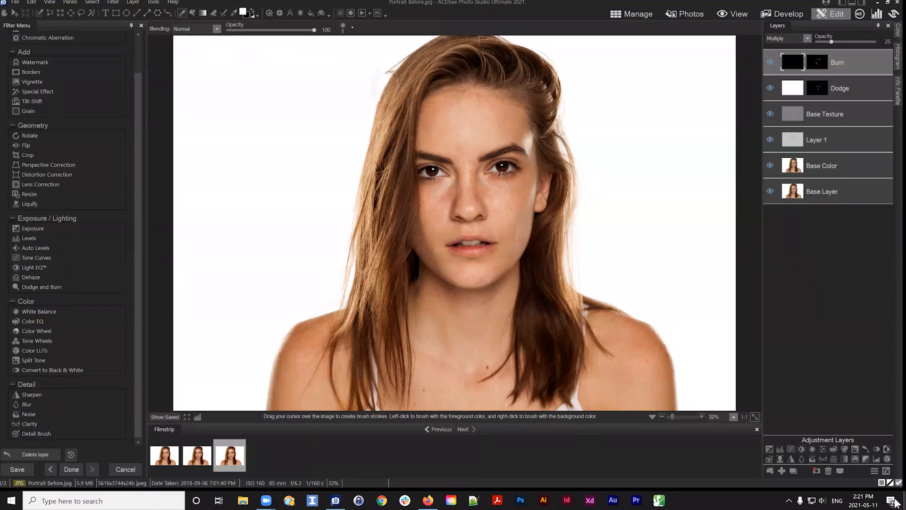
{"action": "left_click", "coordinate": [866, 503]}
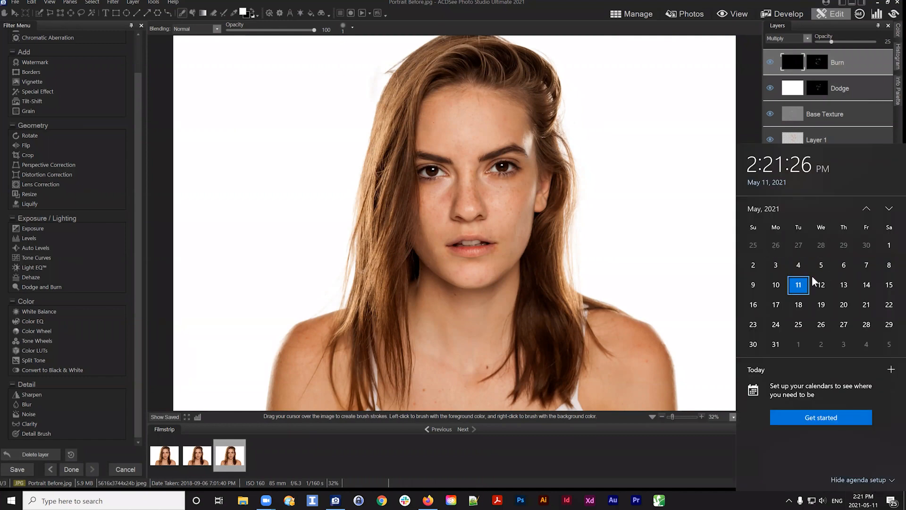
{"action": "left_click", "coordinate": [716, 465]}
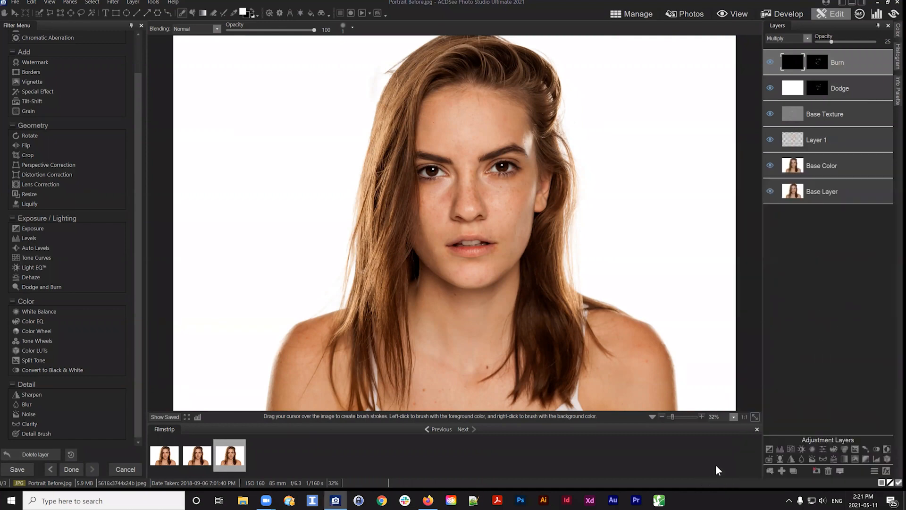